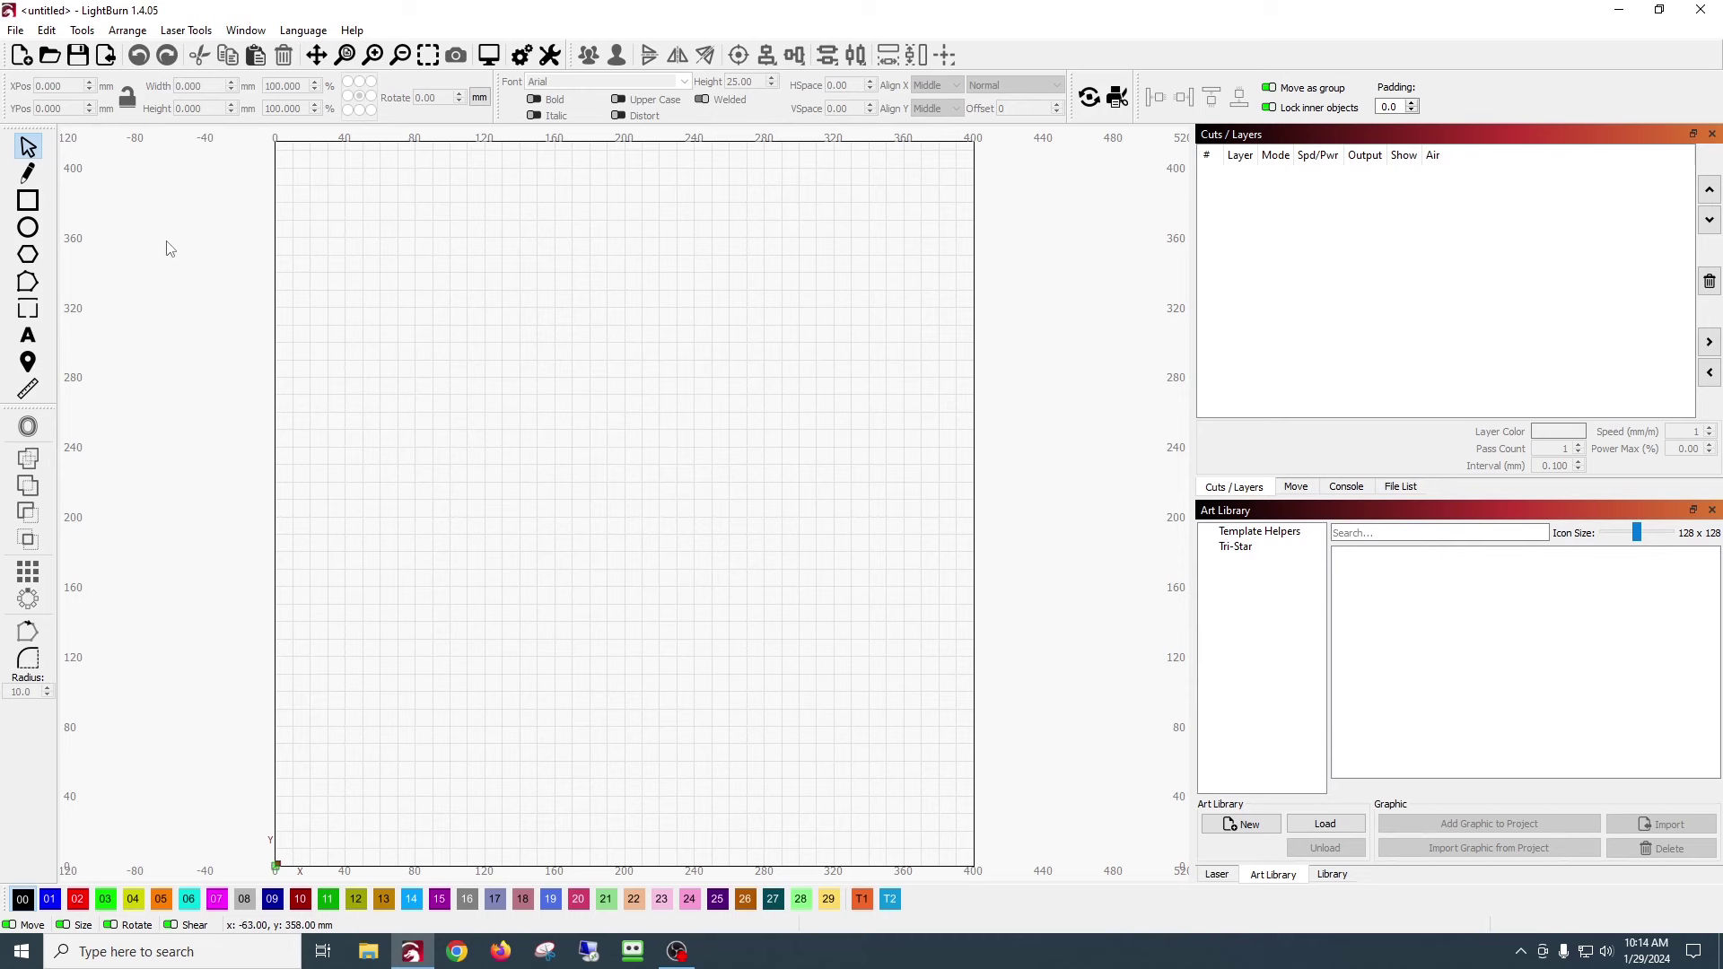
- Draw a rectangle on the work area, size it to 400 x 400 mm and move it to the page center
click(28, 200)
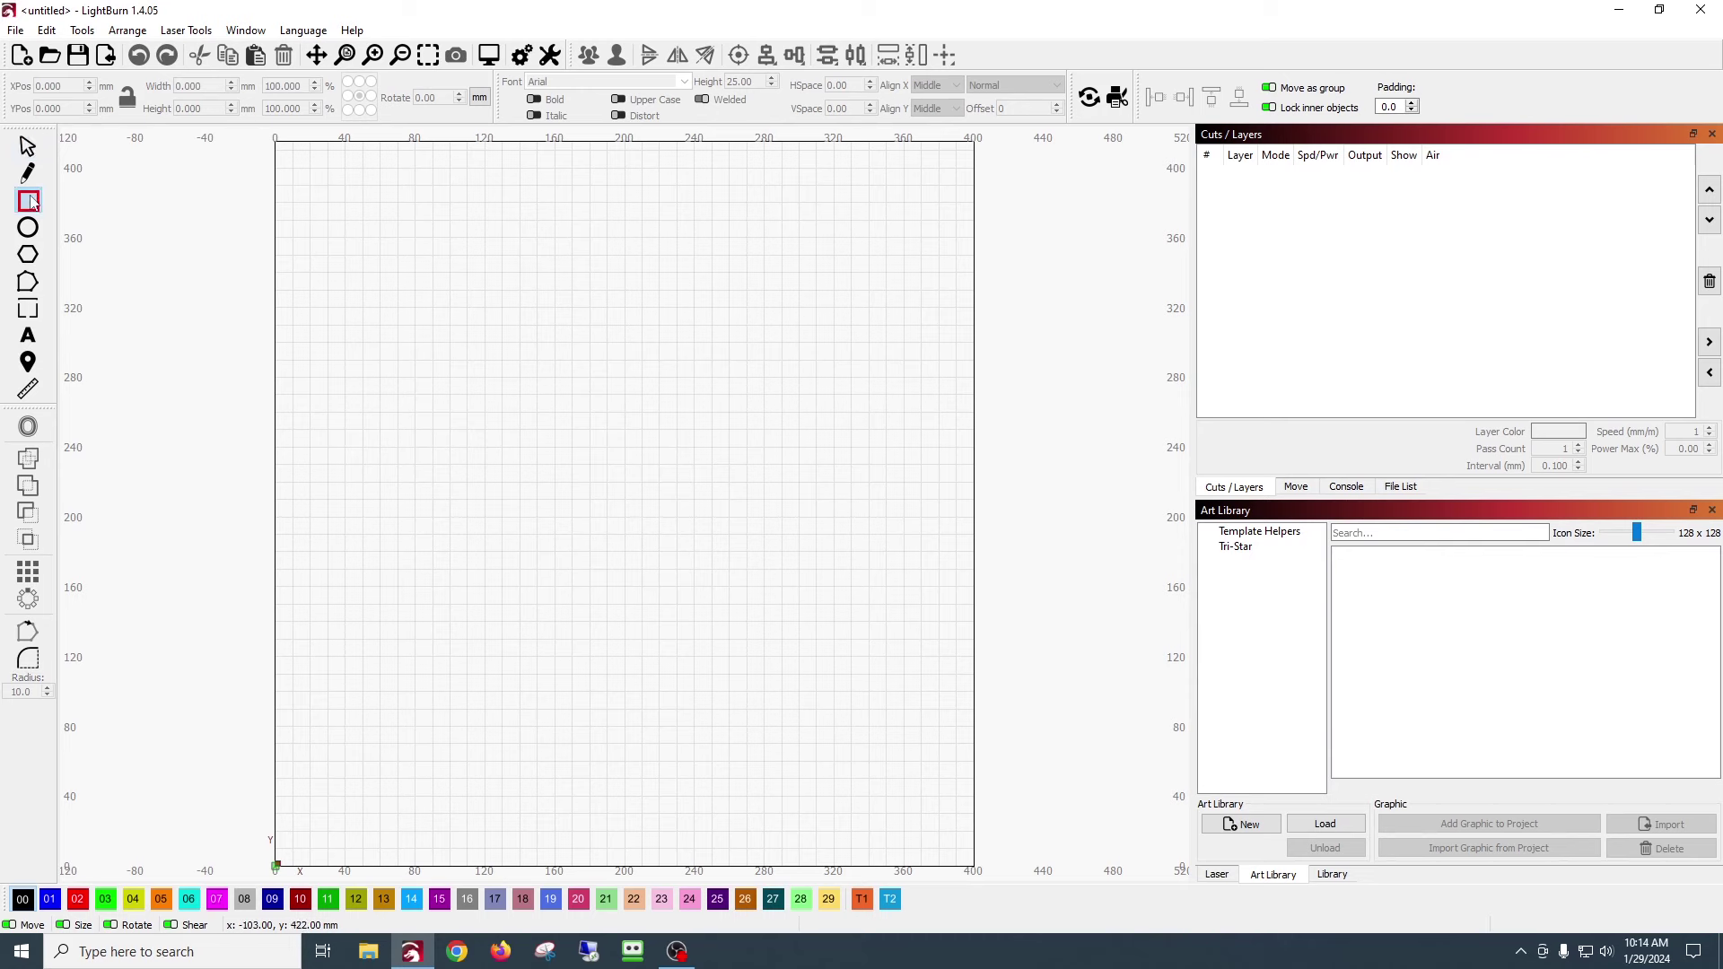
mouse_move(373, 258)
mouse_down()
mouse_move(858, 654)
mouse_move(864, 685)
mouse_up()
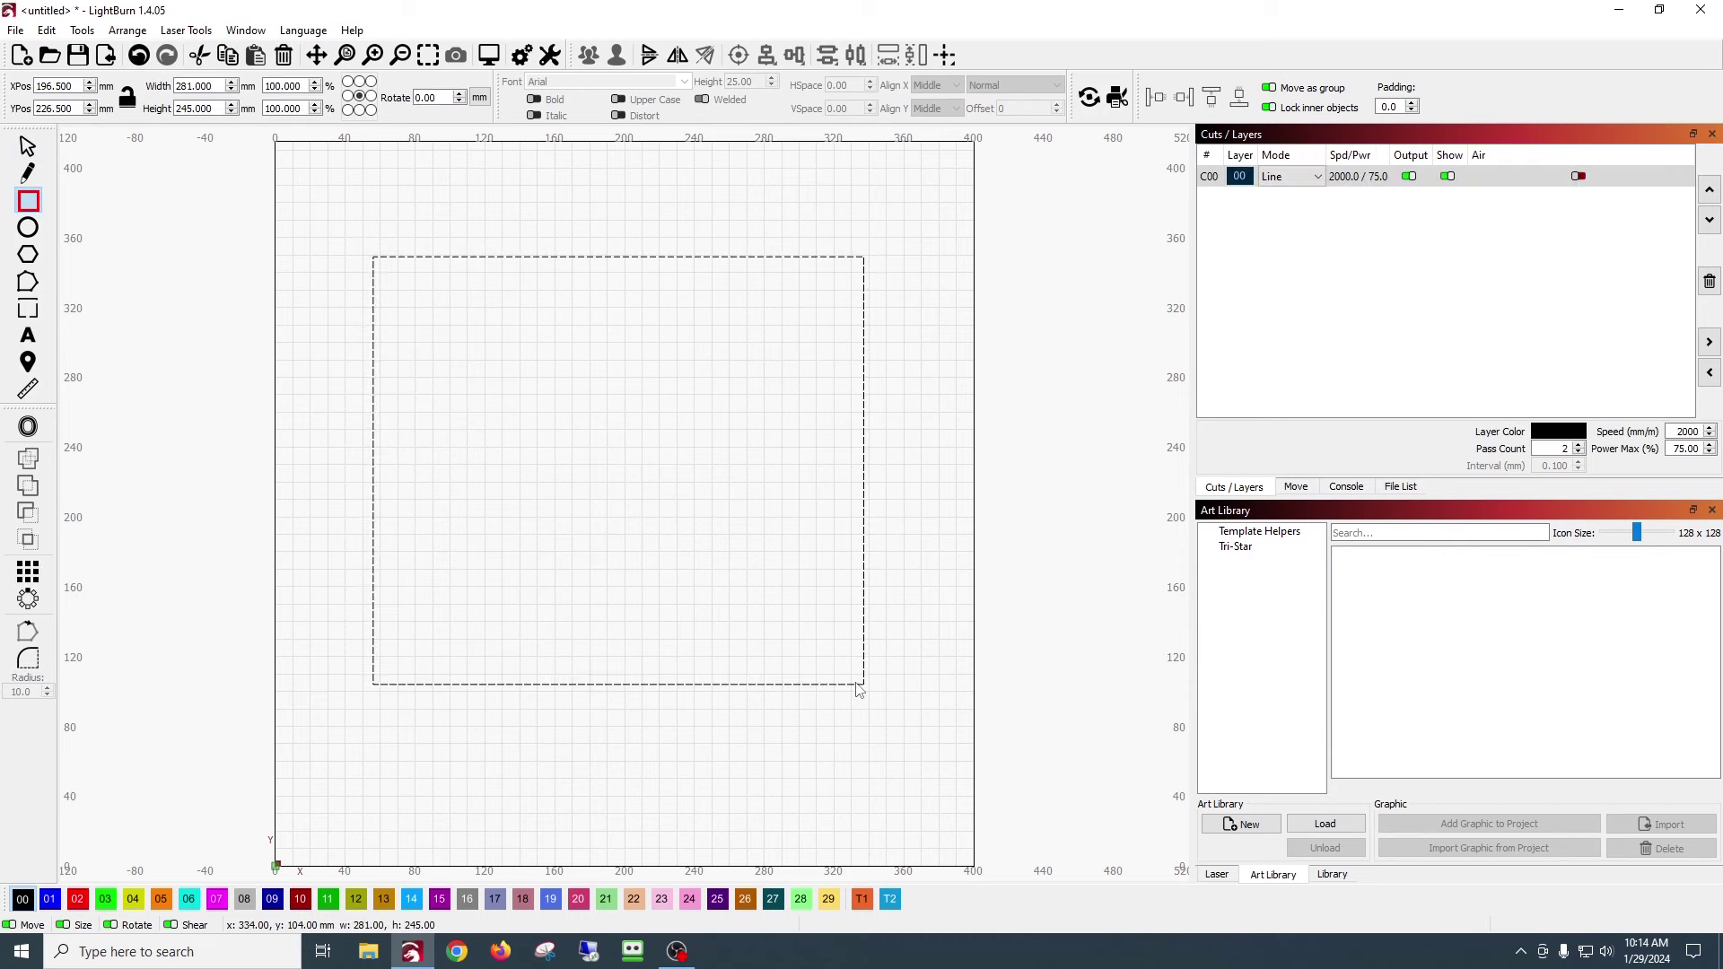
double_click(218, 87)
text(400)
key(Tab)
text(4)
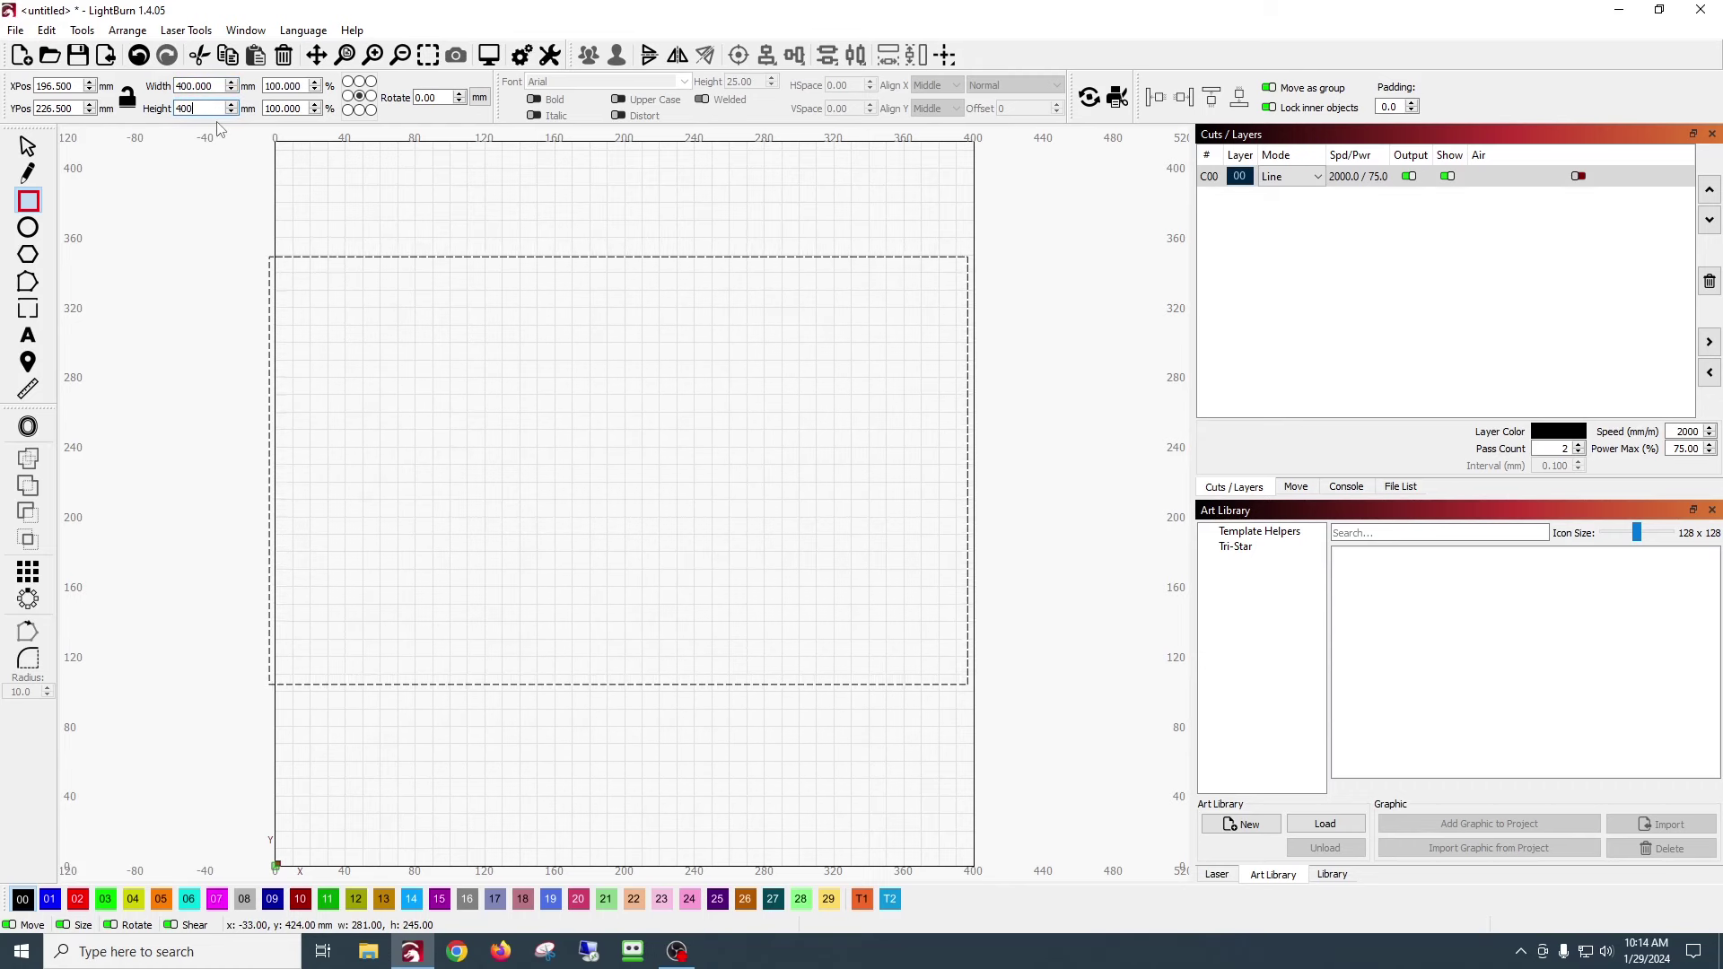
text(00)
key(Return)
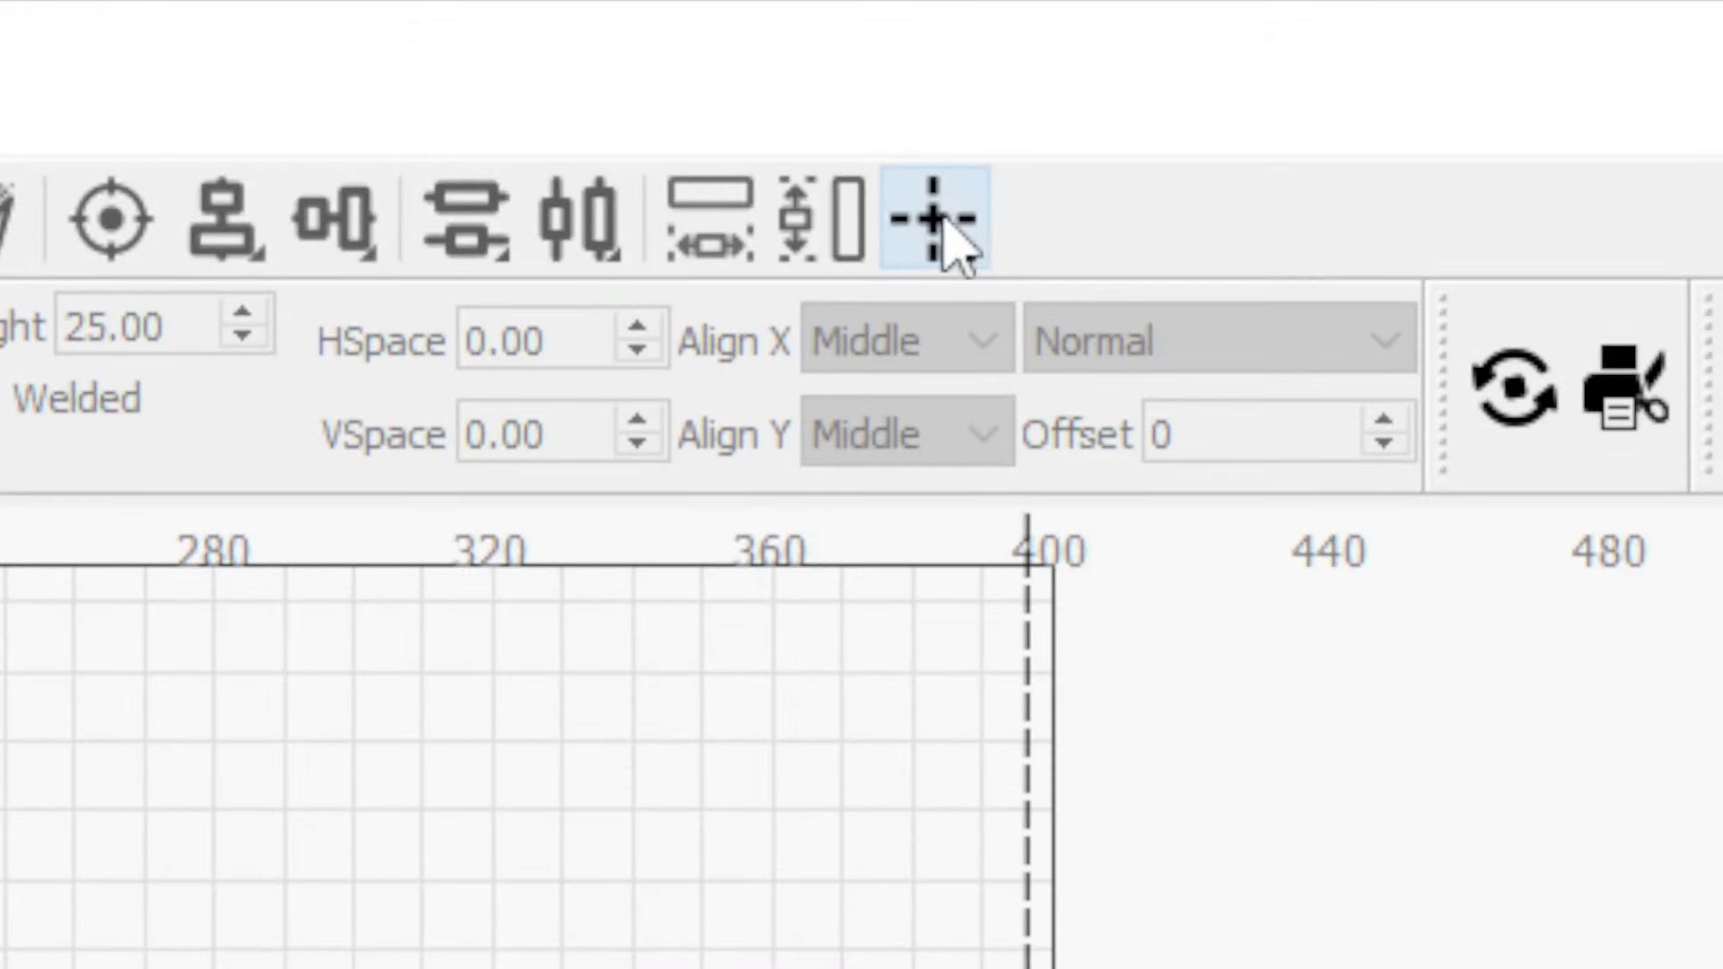
click(957, 235)
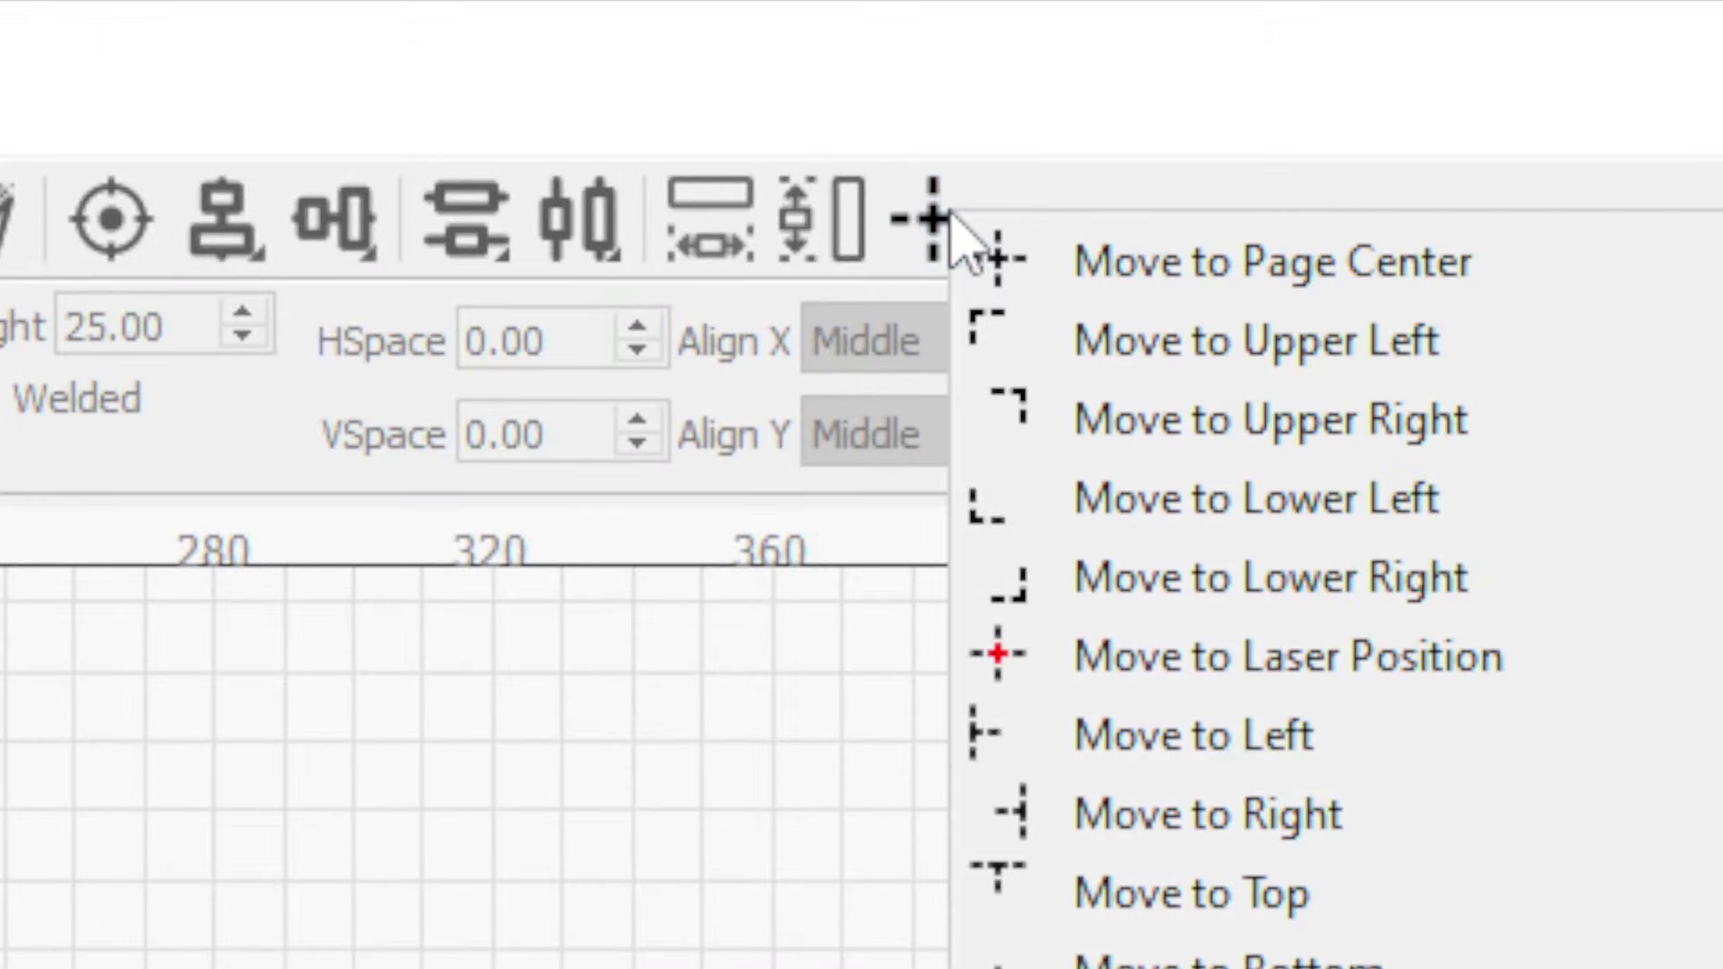
click(1199, 266)
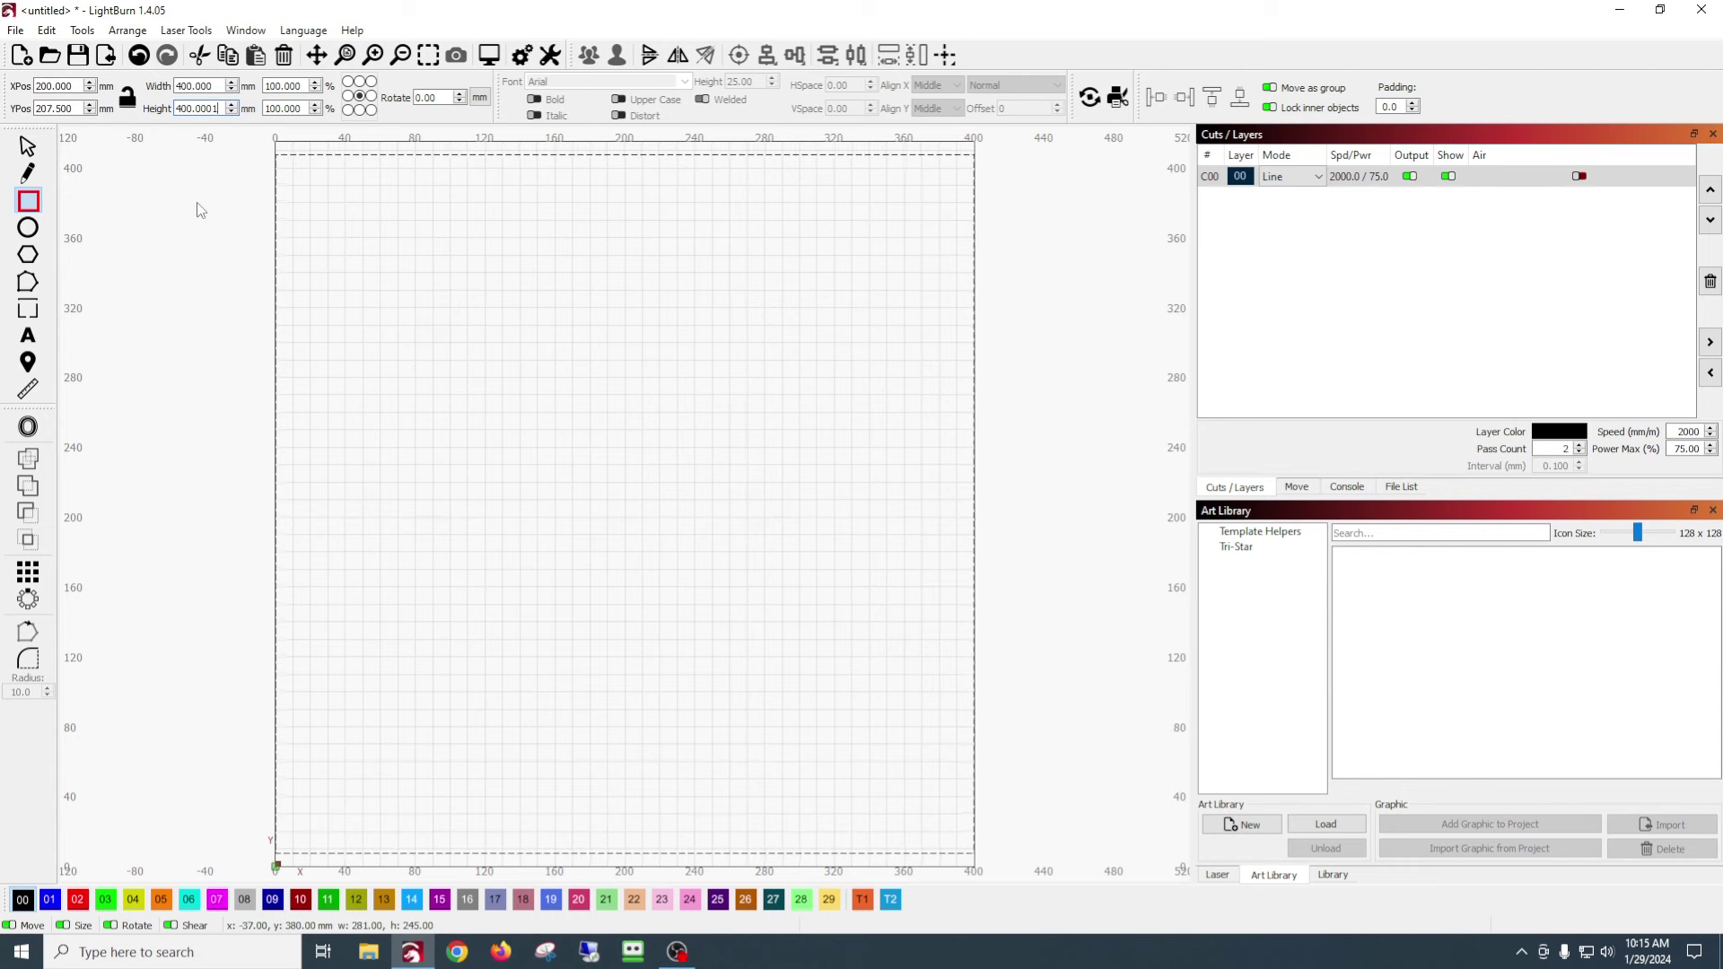
- Draw a second rectangle inside the 400 mm square, size it to 350 x 350 mm and center it on the page
mouse_move(318, 231)
mouse_down()
mouse_move(858, 779)
mouse_move(912, 790)
mouse_up()
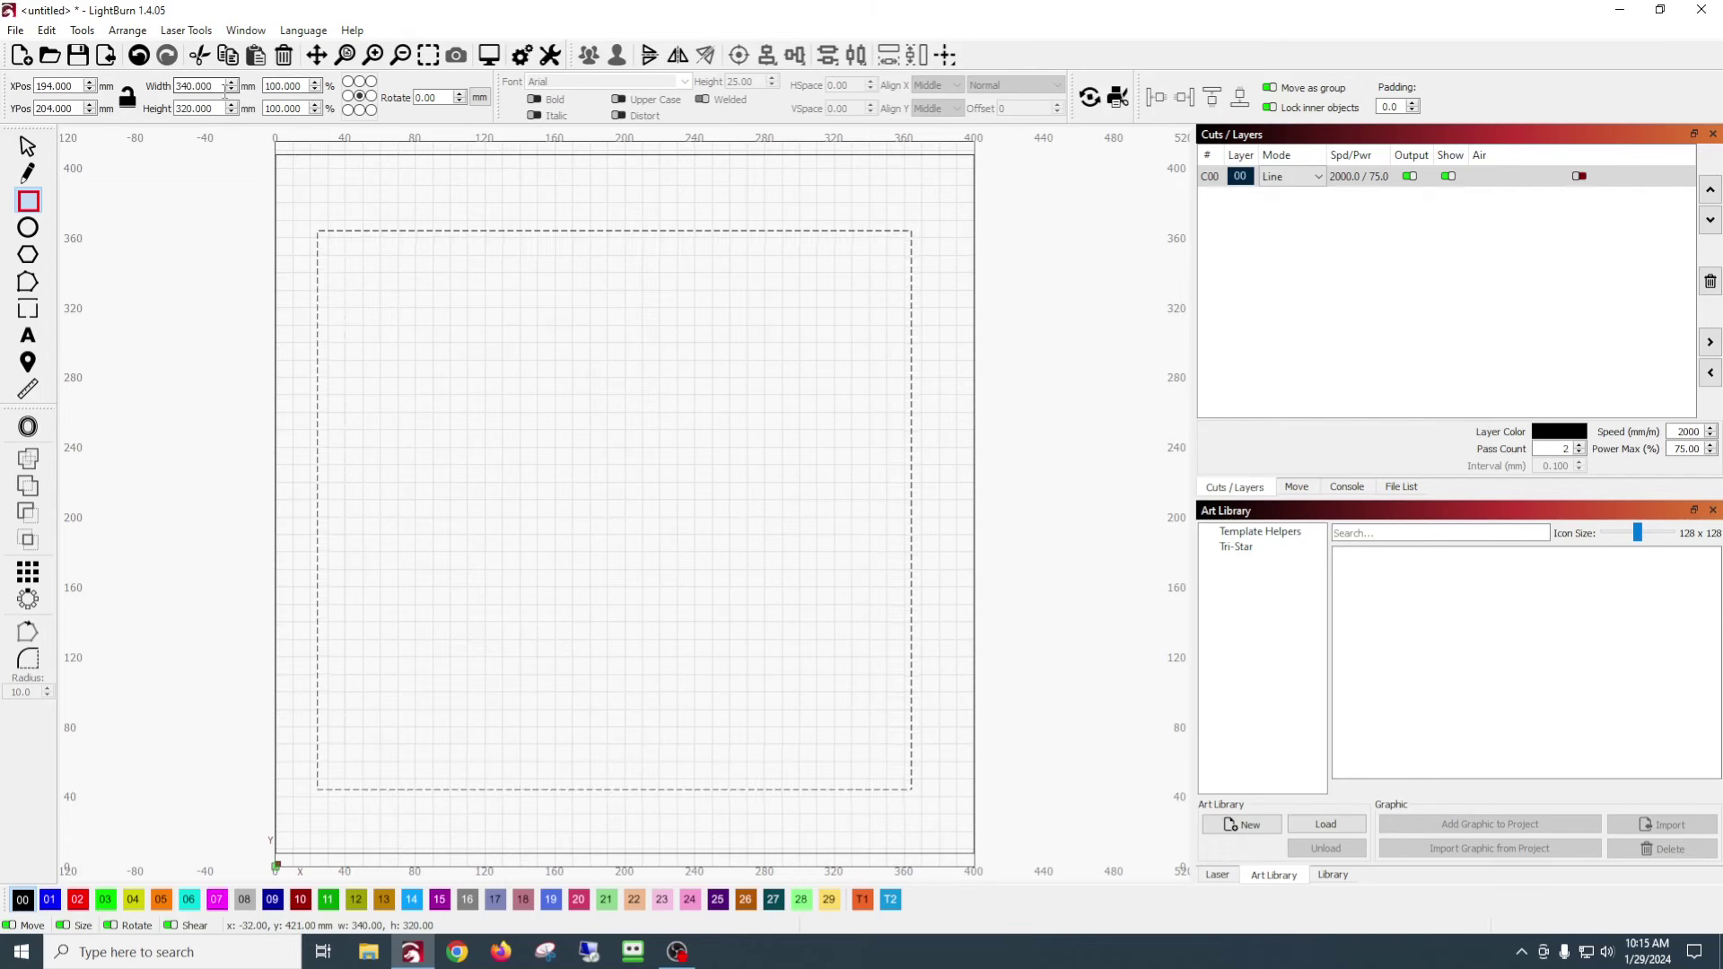
double_click(218, 86)
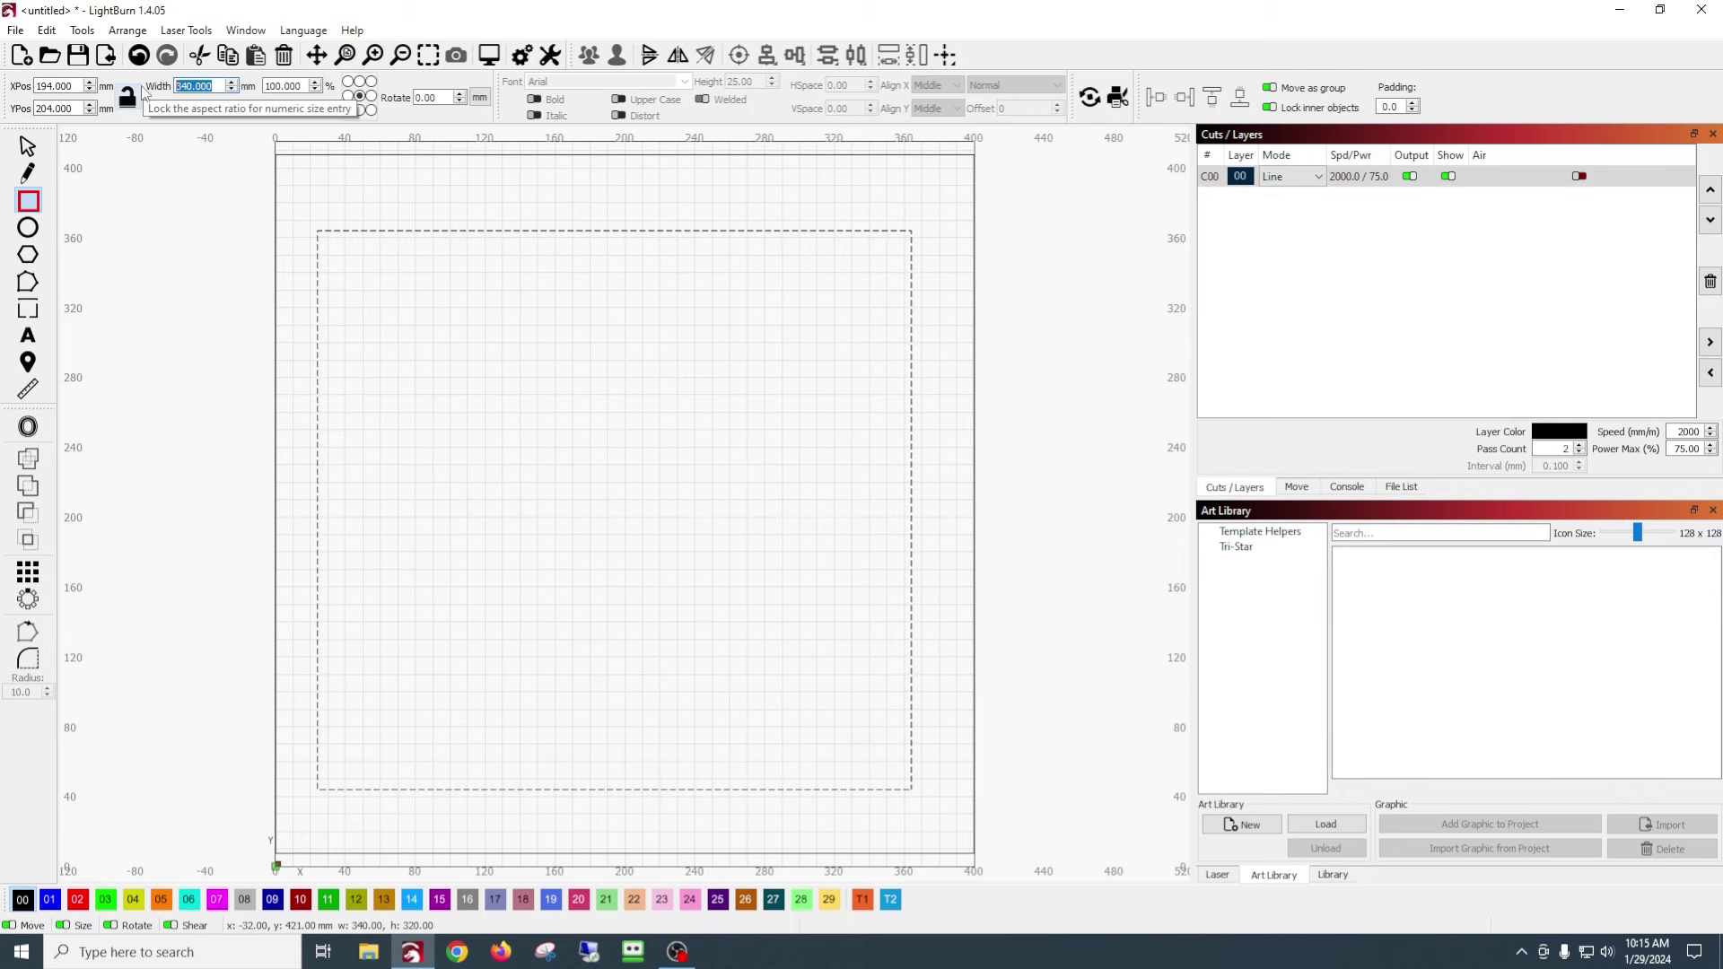
text(350)
key(Tab)
text(350)
key(Tab)
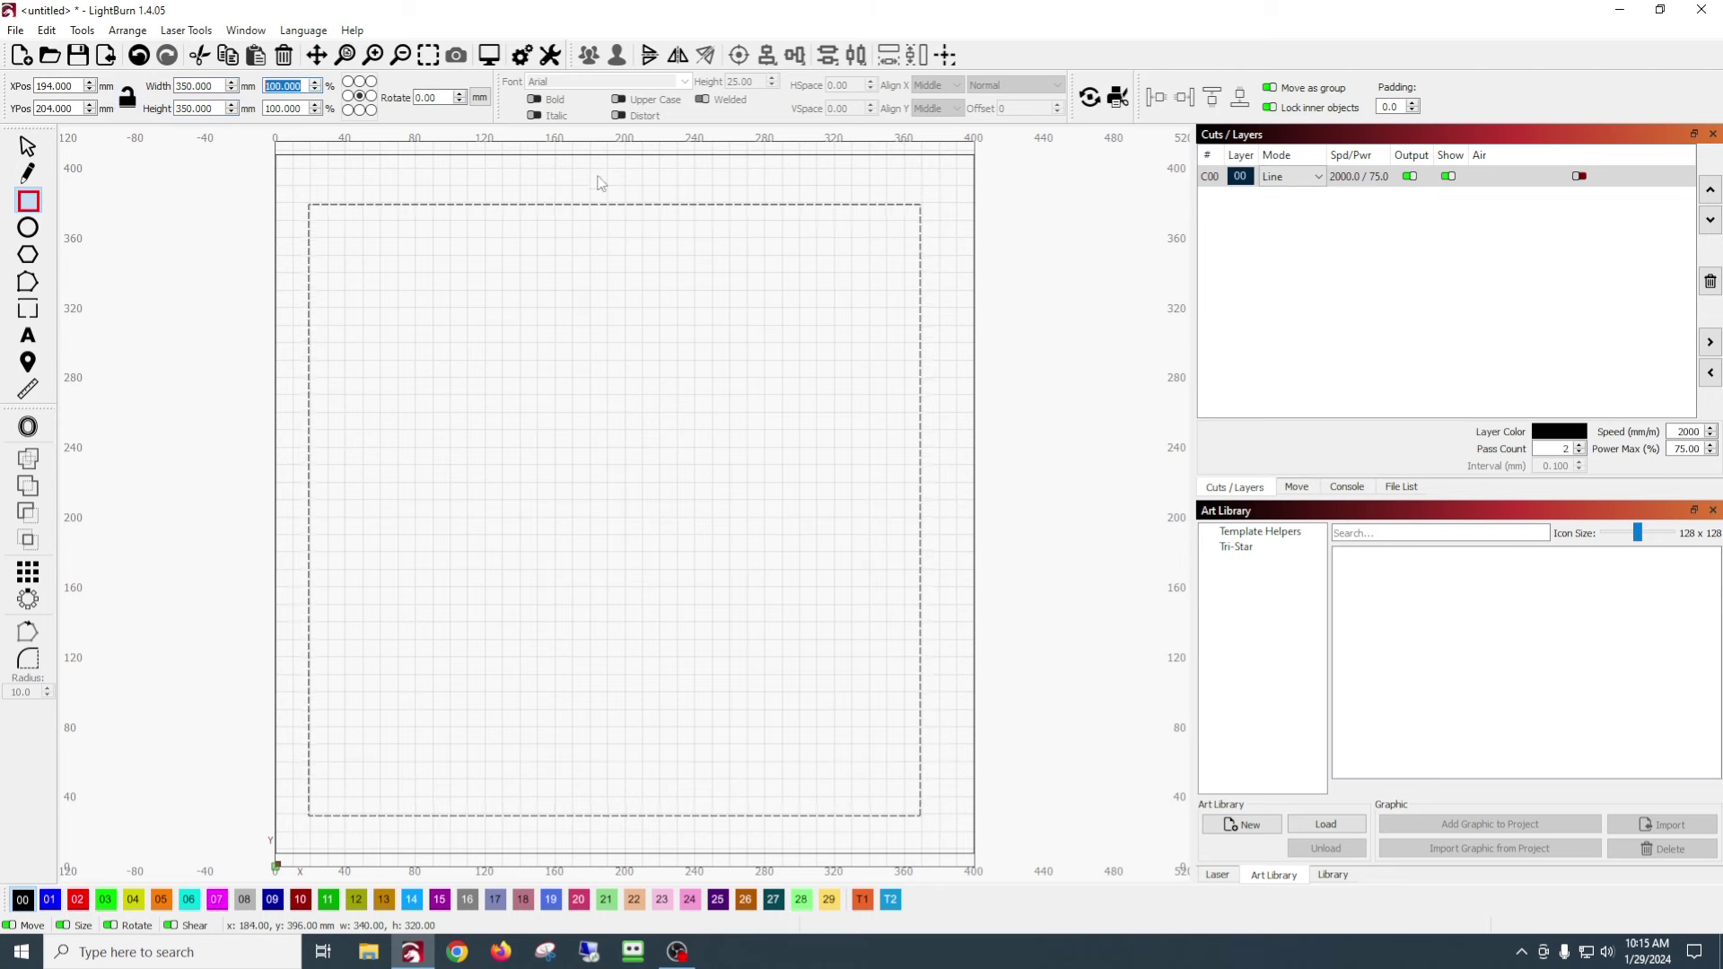
click(28, 146)
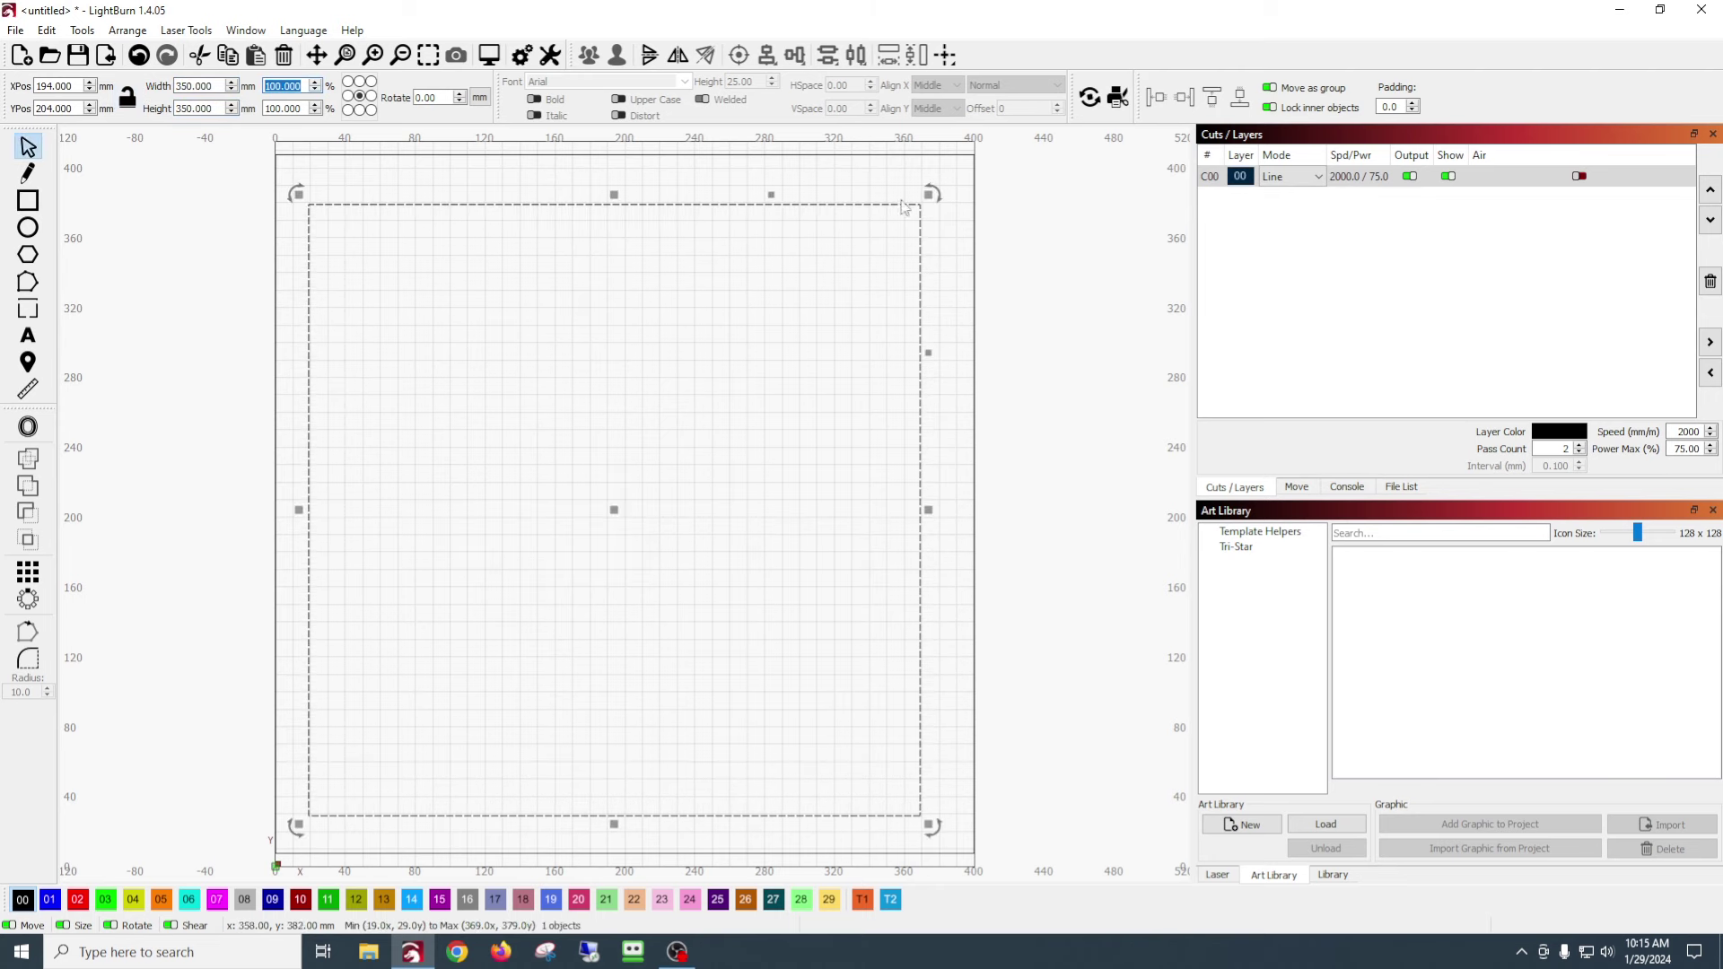
click(945, 56)
click(1052, 65)
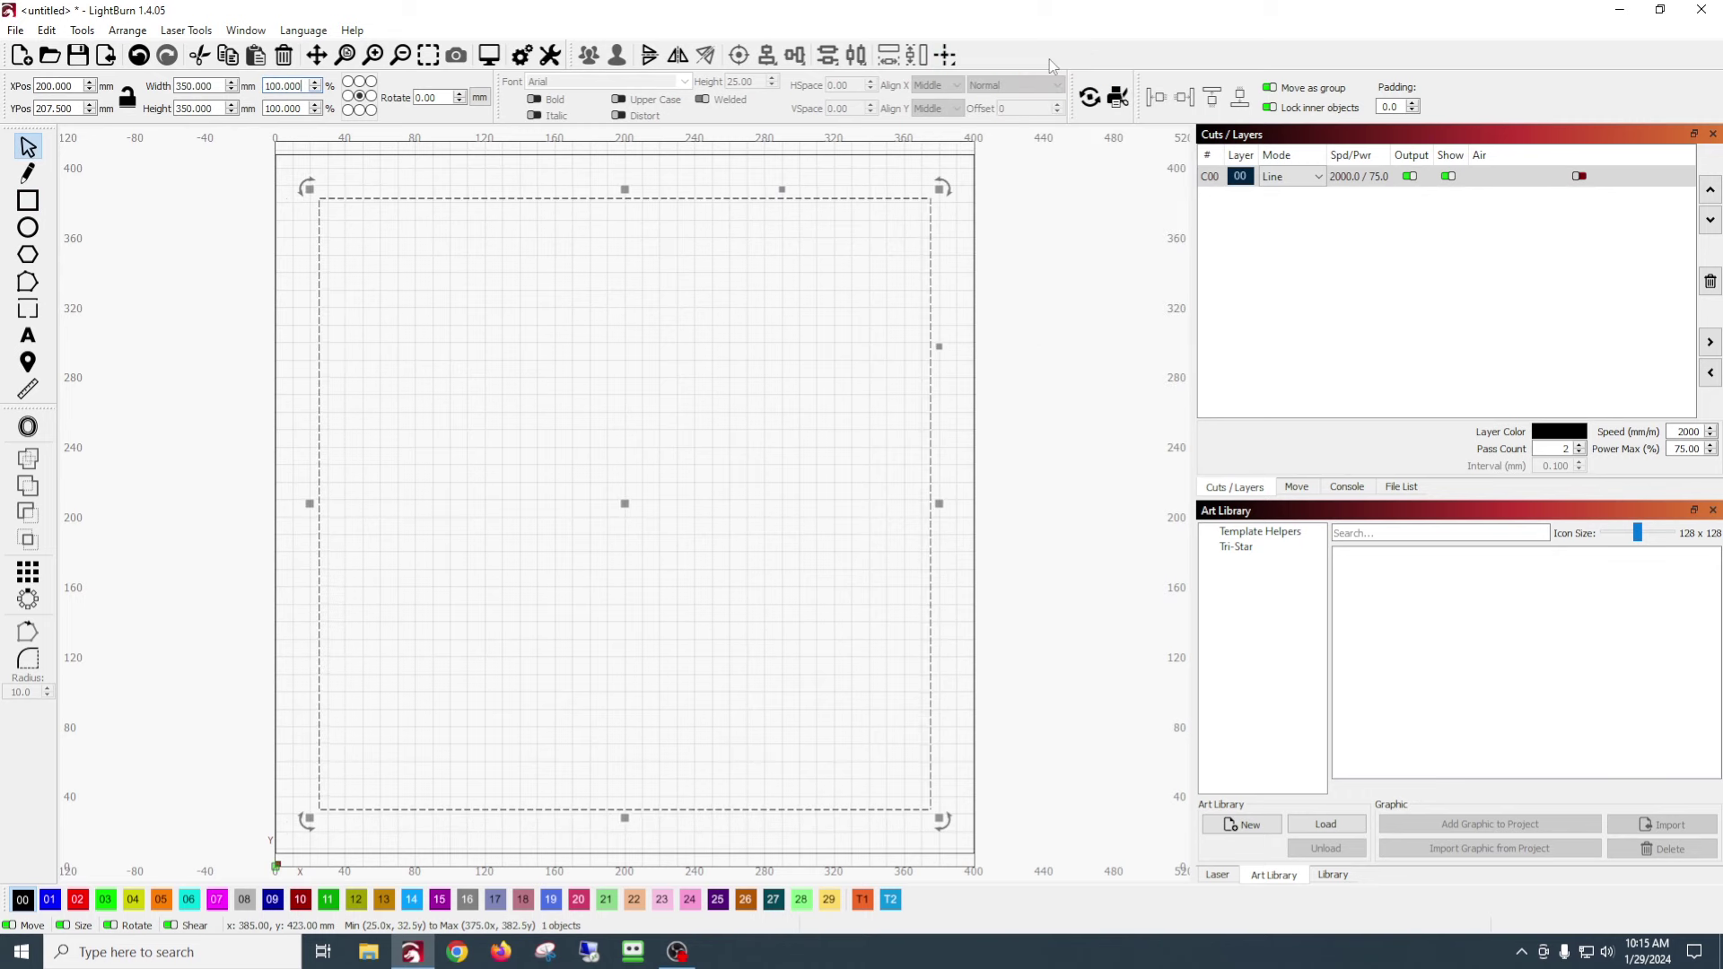
drag(410, 303, 827, 689)
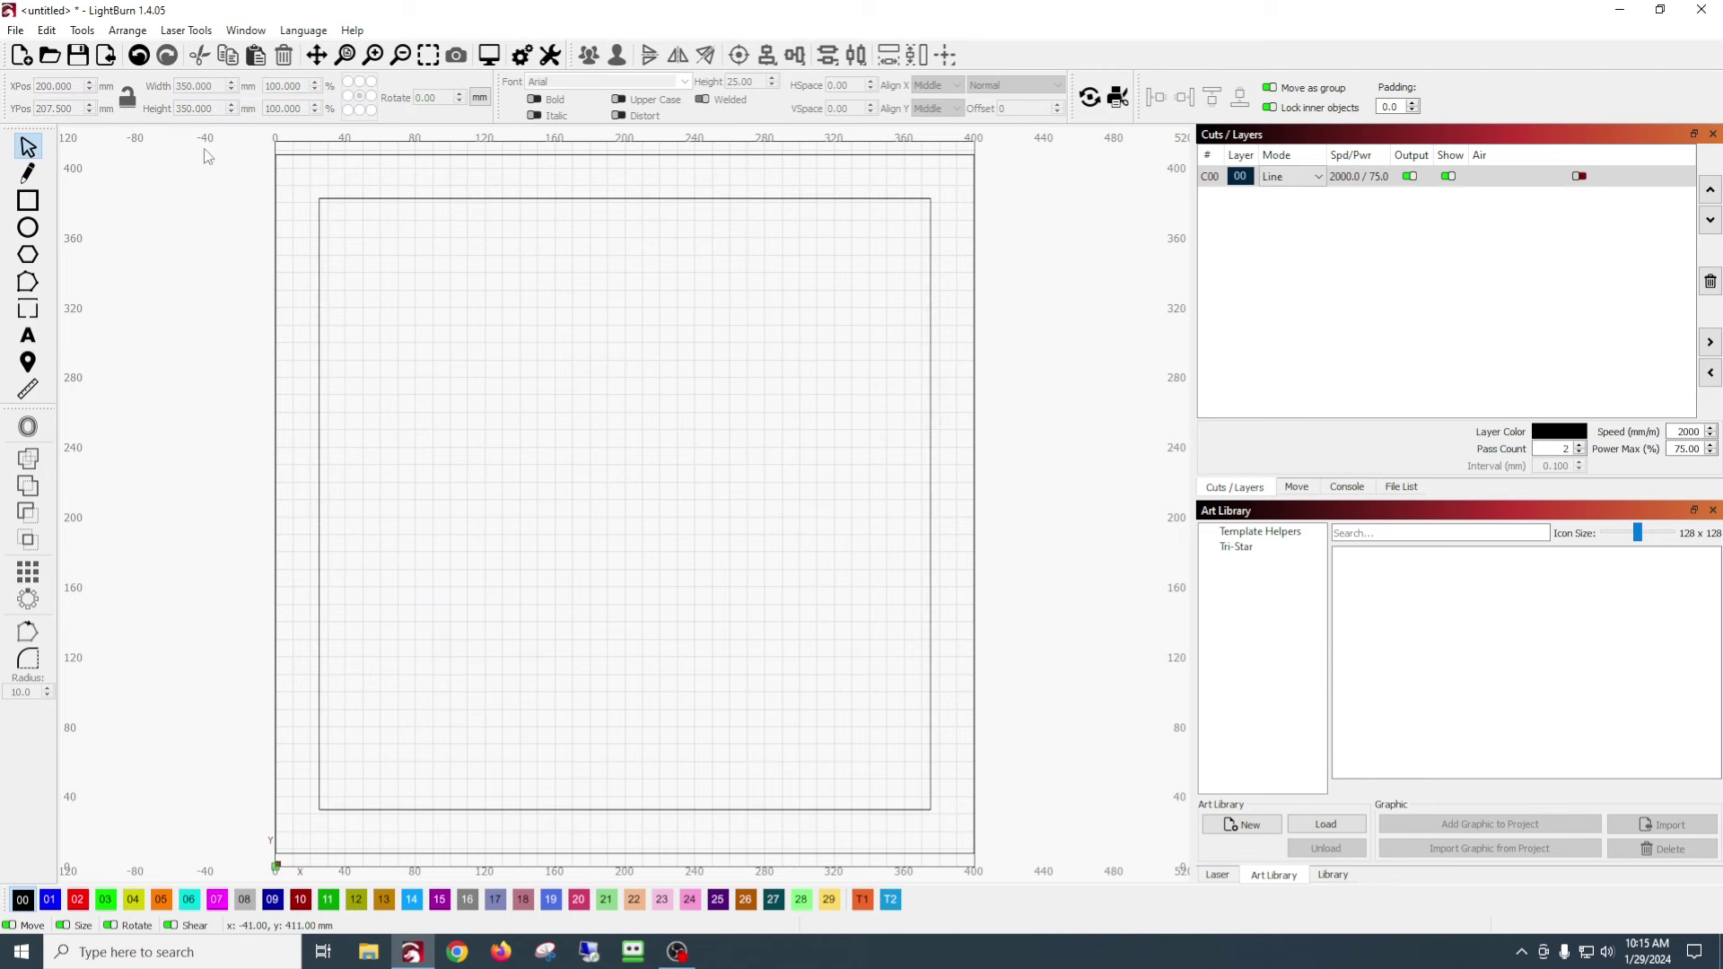
- Draw a third rectangle inside the 350 mm square and set its width and height to 300 mm
click(26, 200)
drag(441, 309, 867, 661)
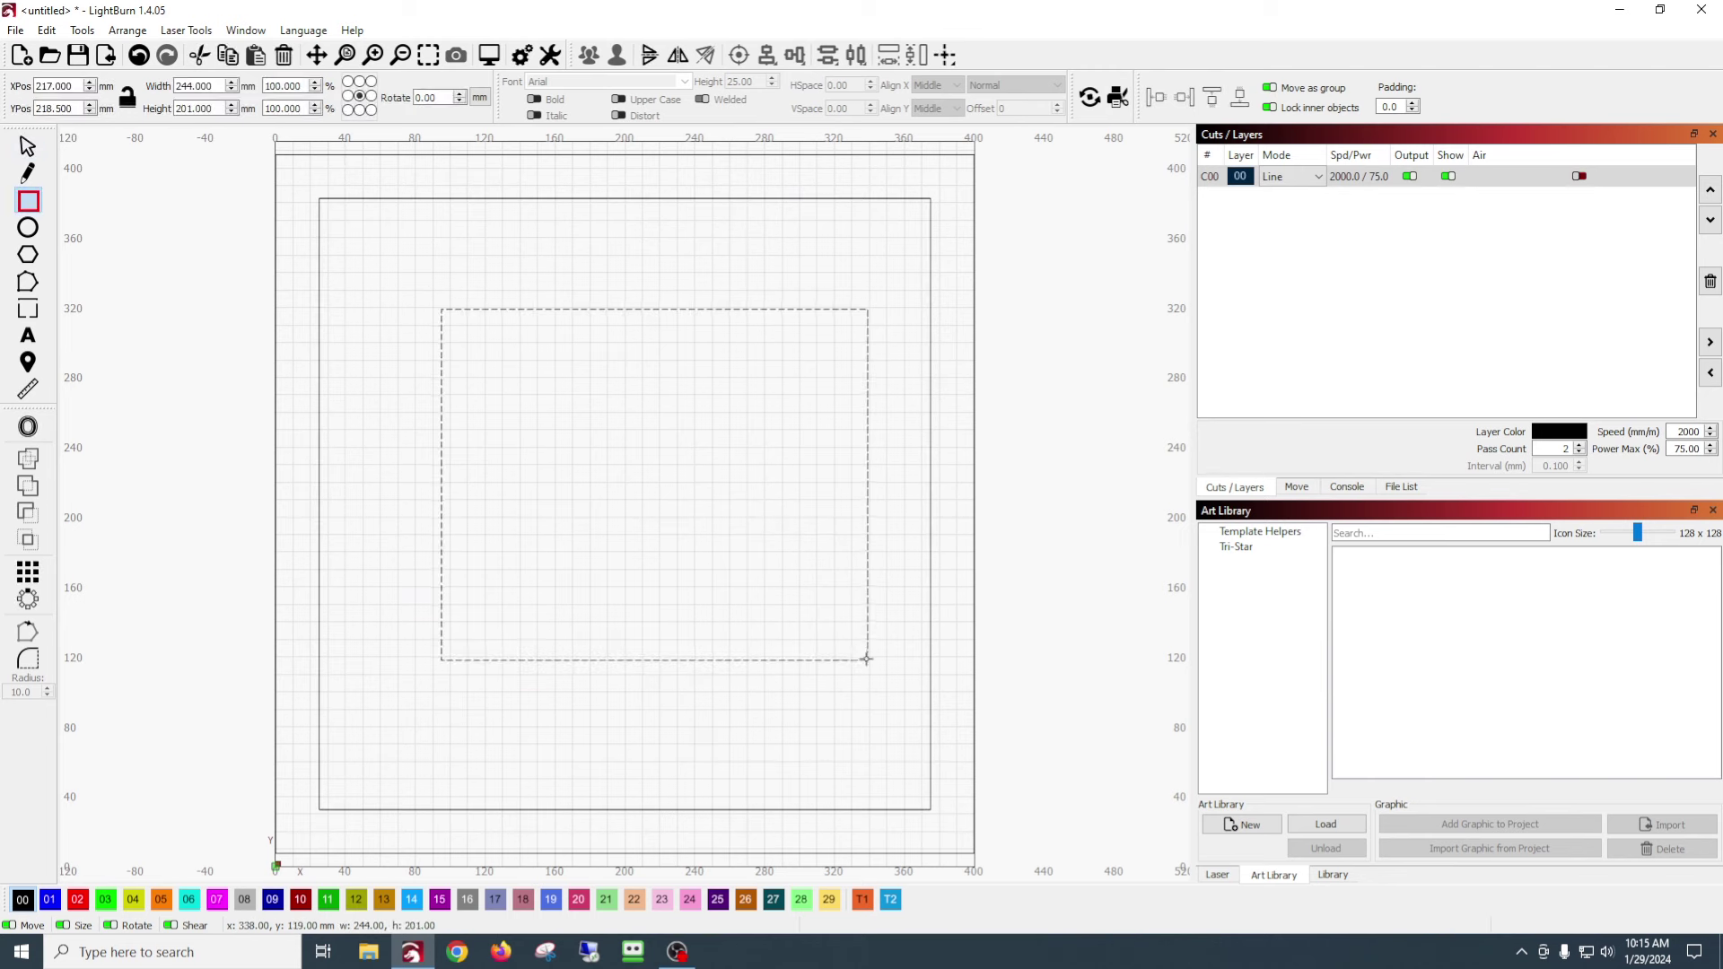
double_click(206, 86)
text(3)
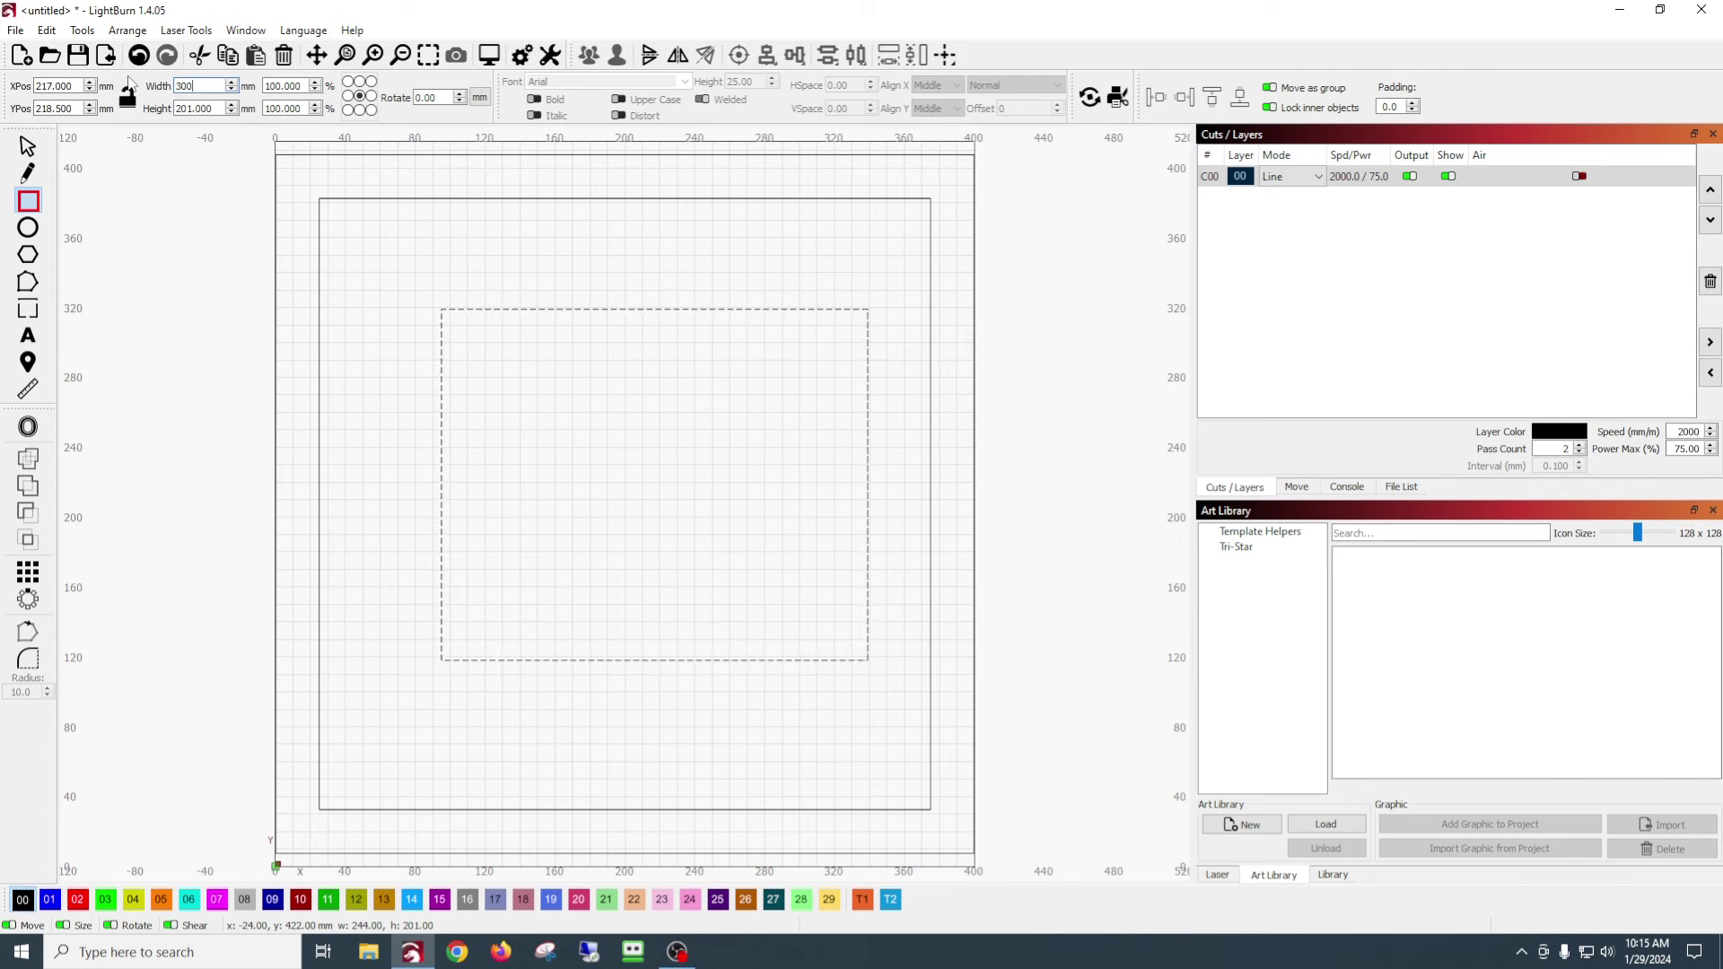
key(Tab)
text(300)
key(Return)
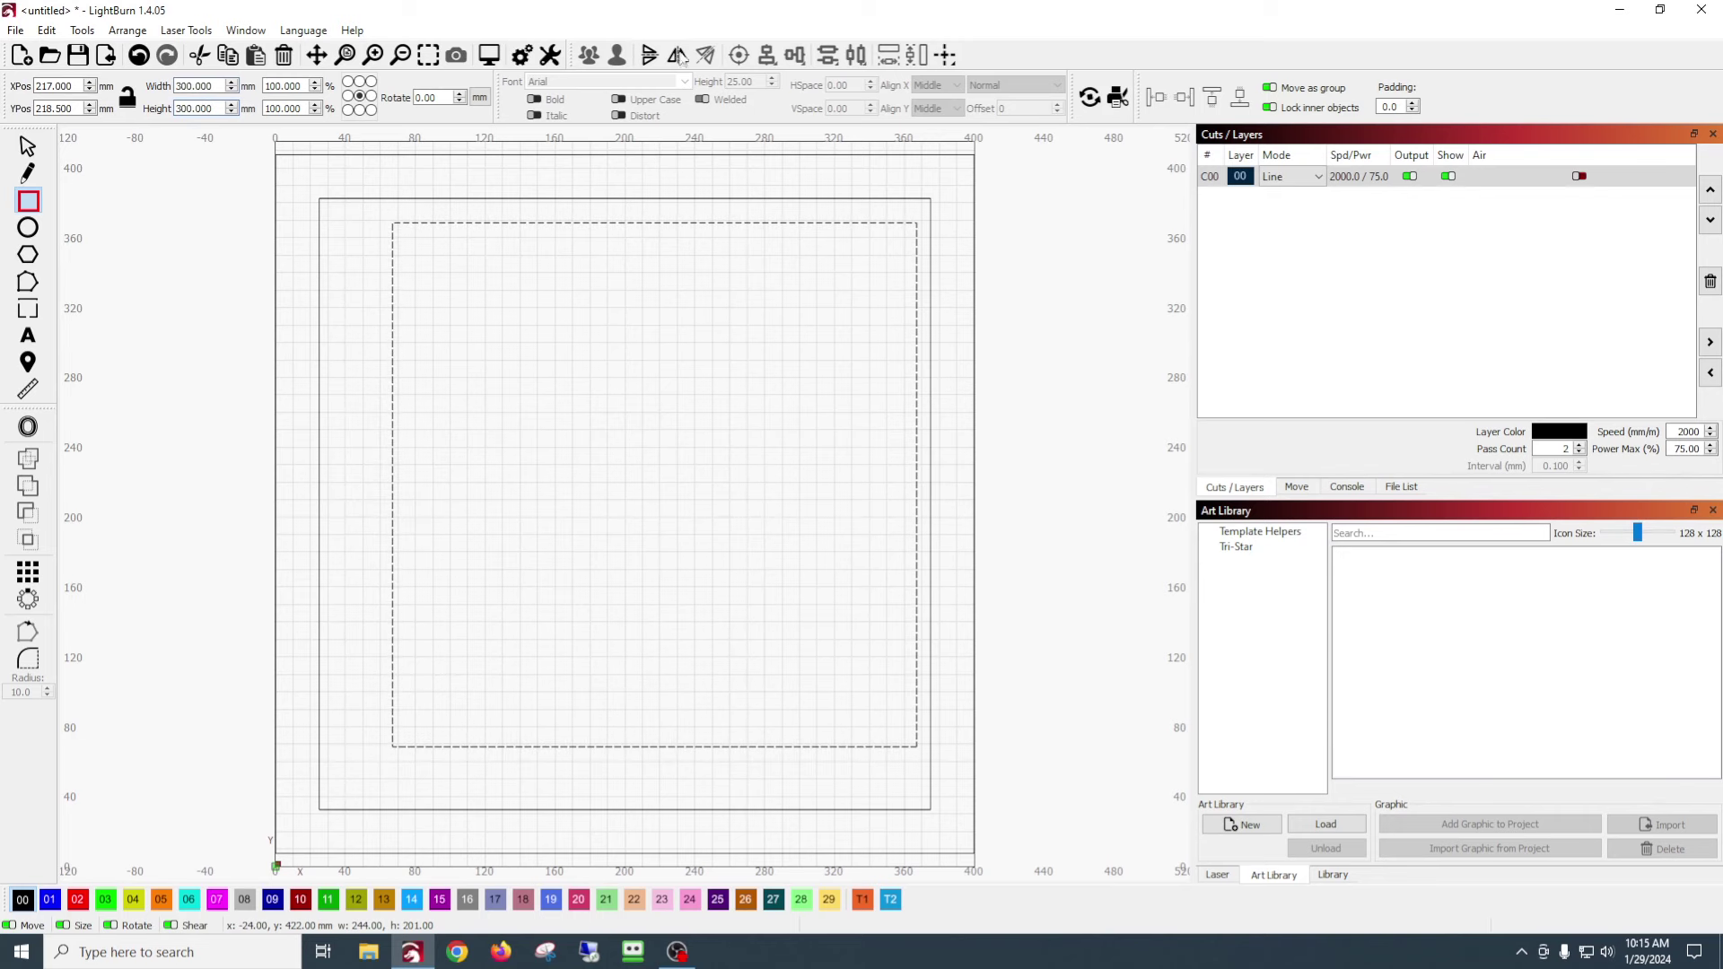
- Move the 300 mm square to the page center and check the size of each of the three squares
click(28, 146)
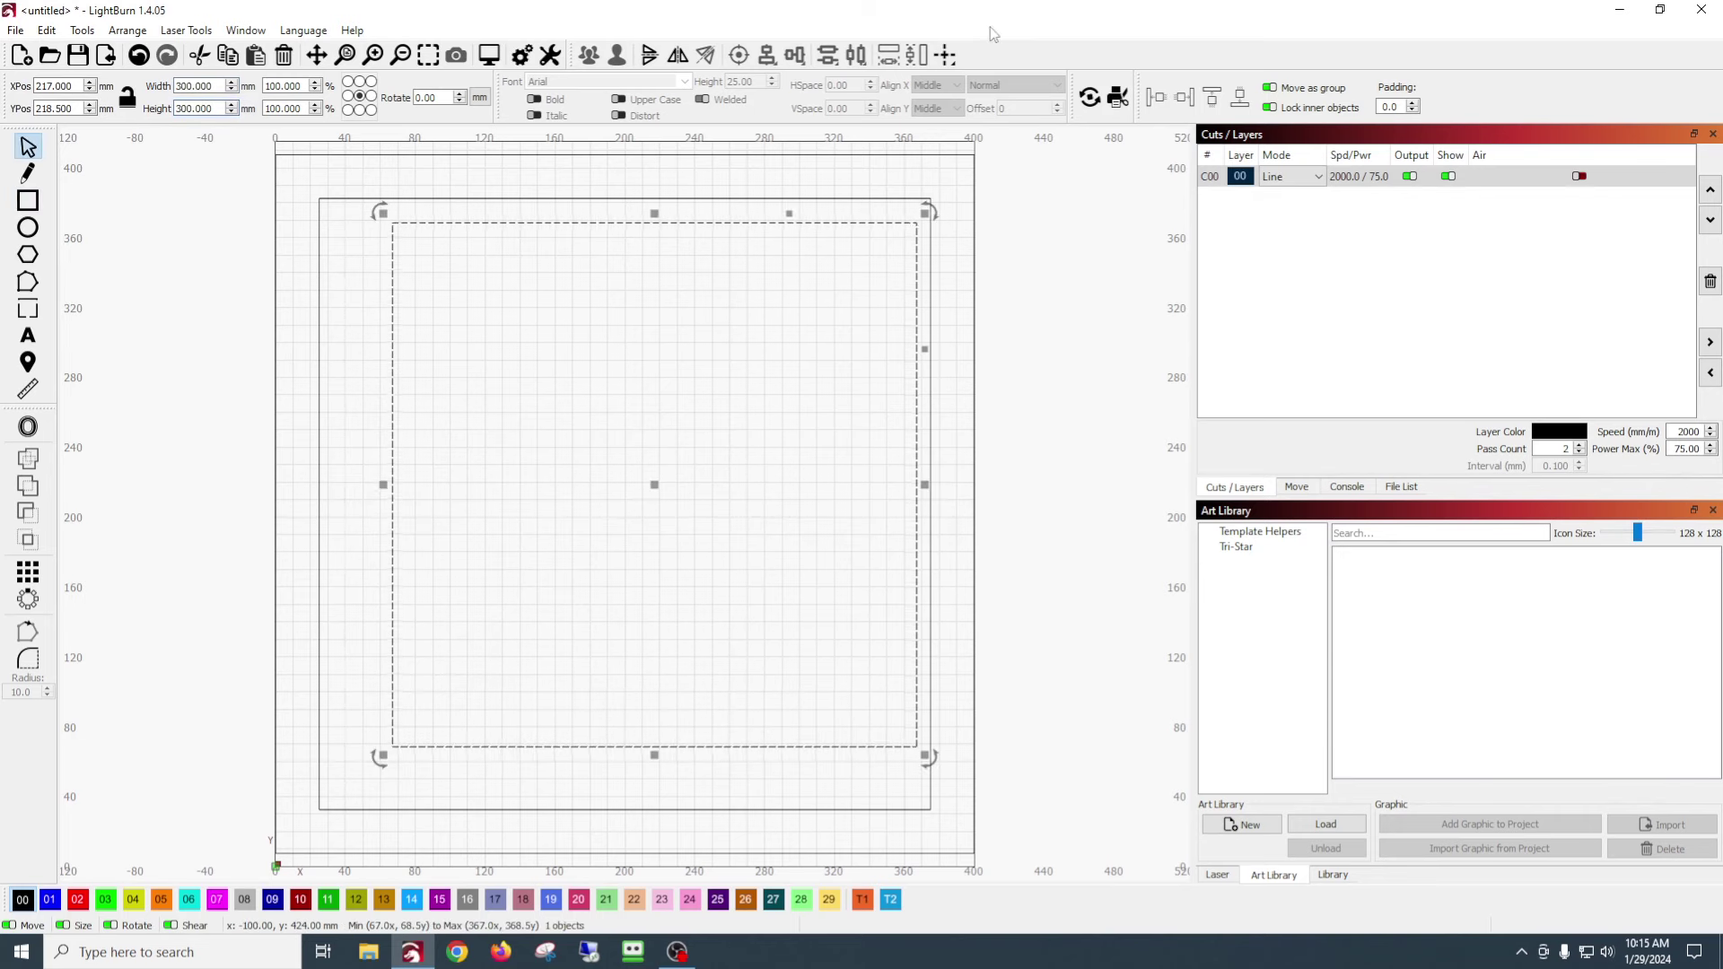
click(944, 55)
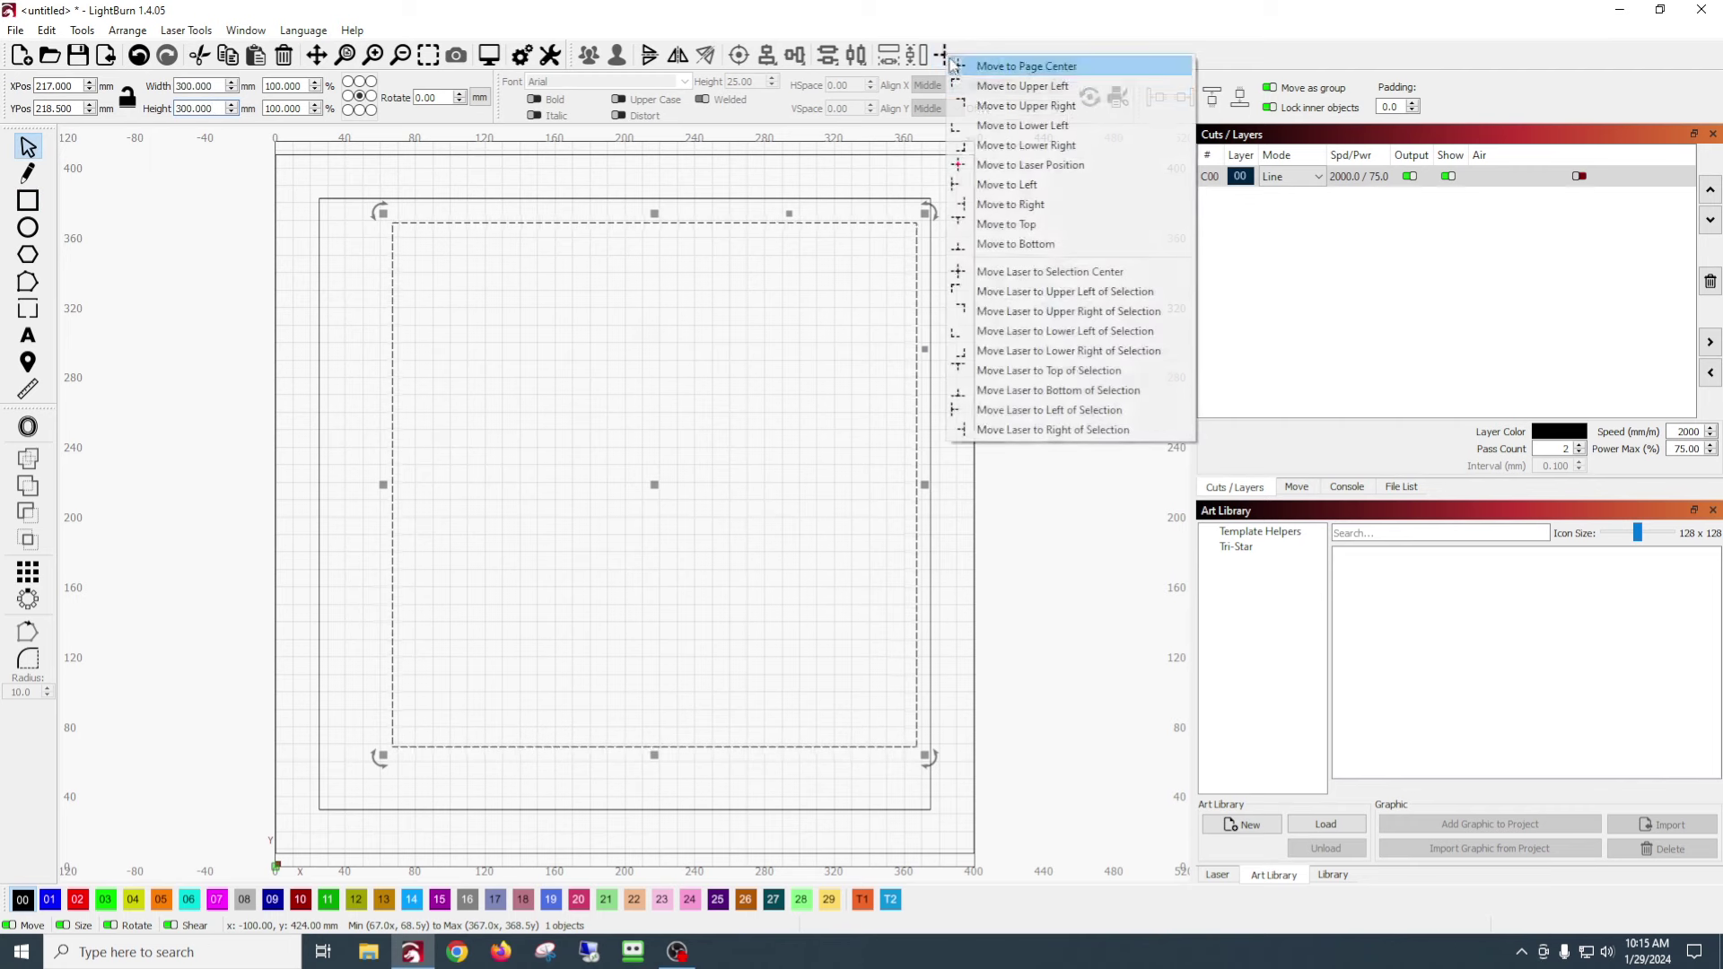
click(1059, 85)
click(703, 352)
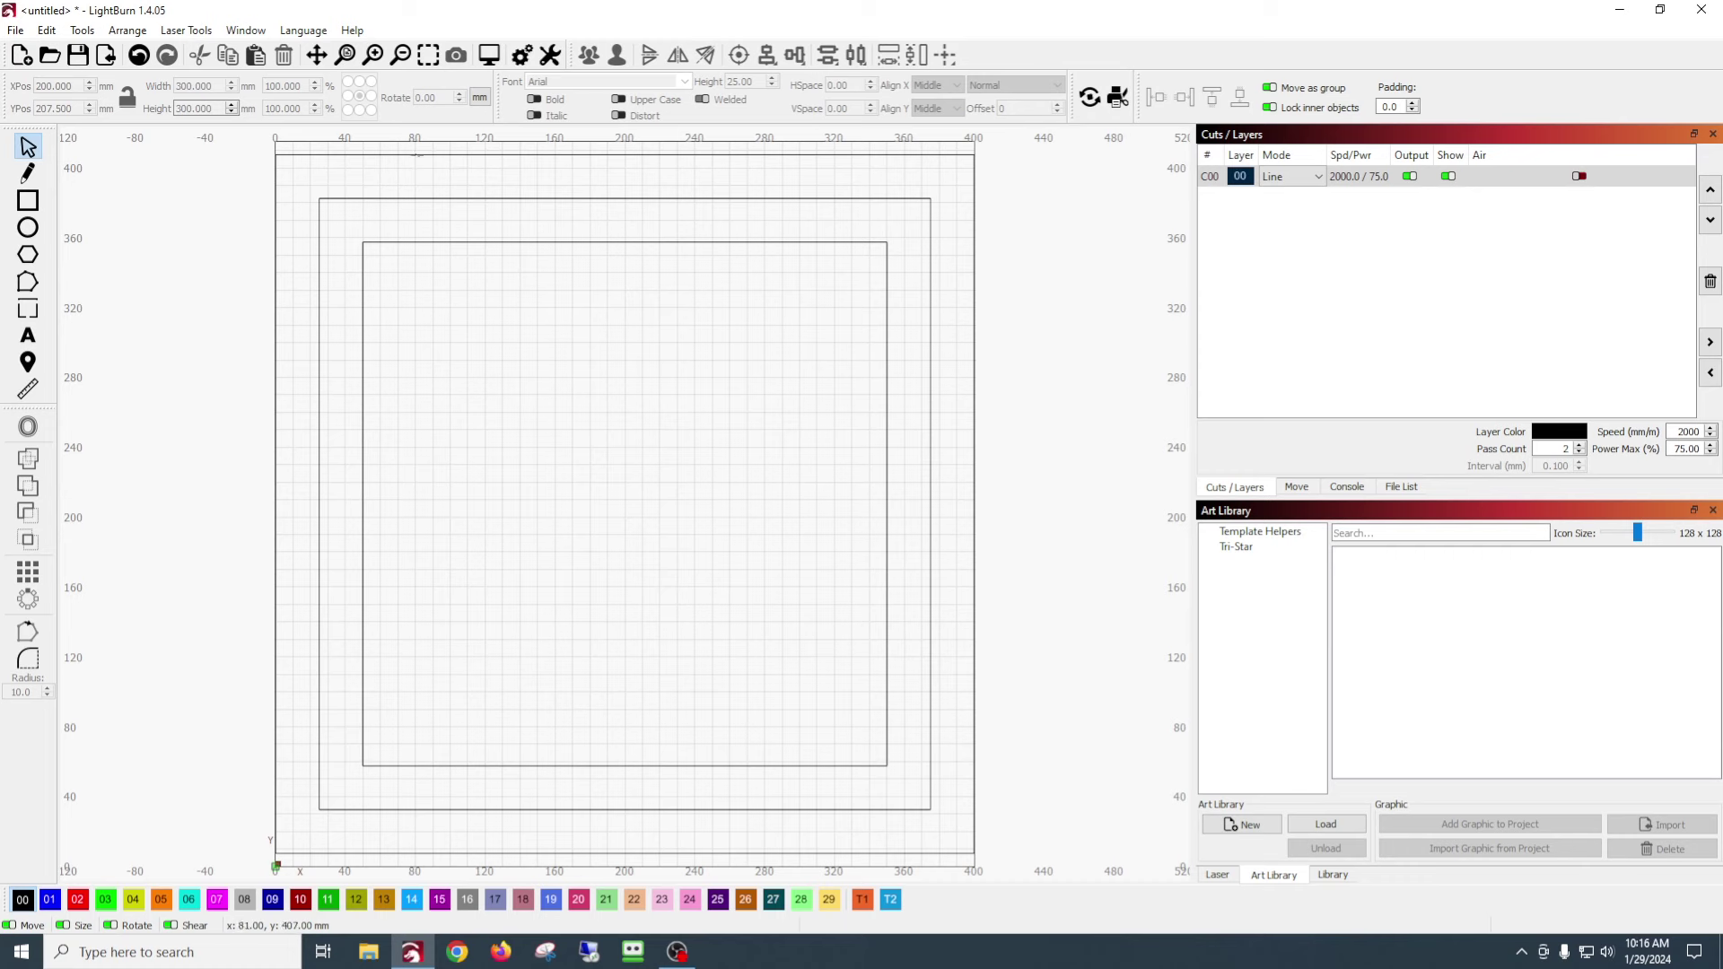
click(417, 154)
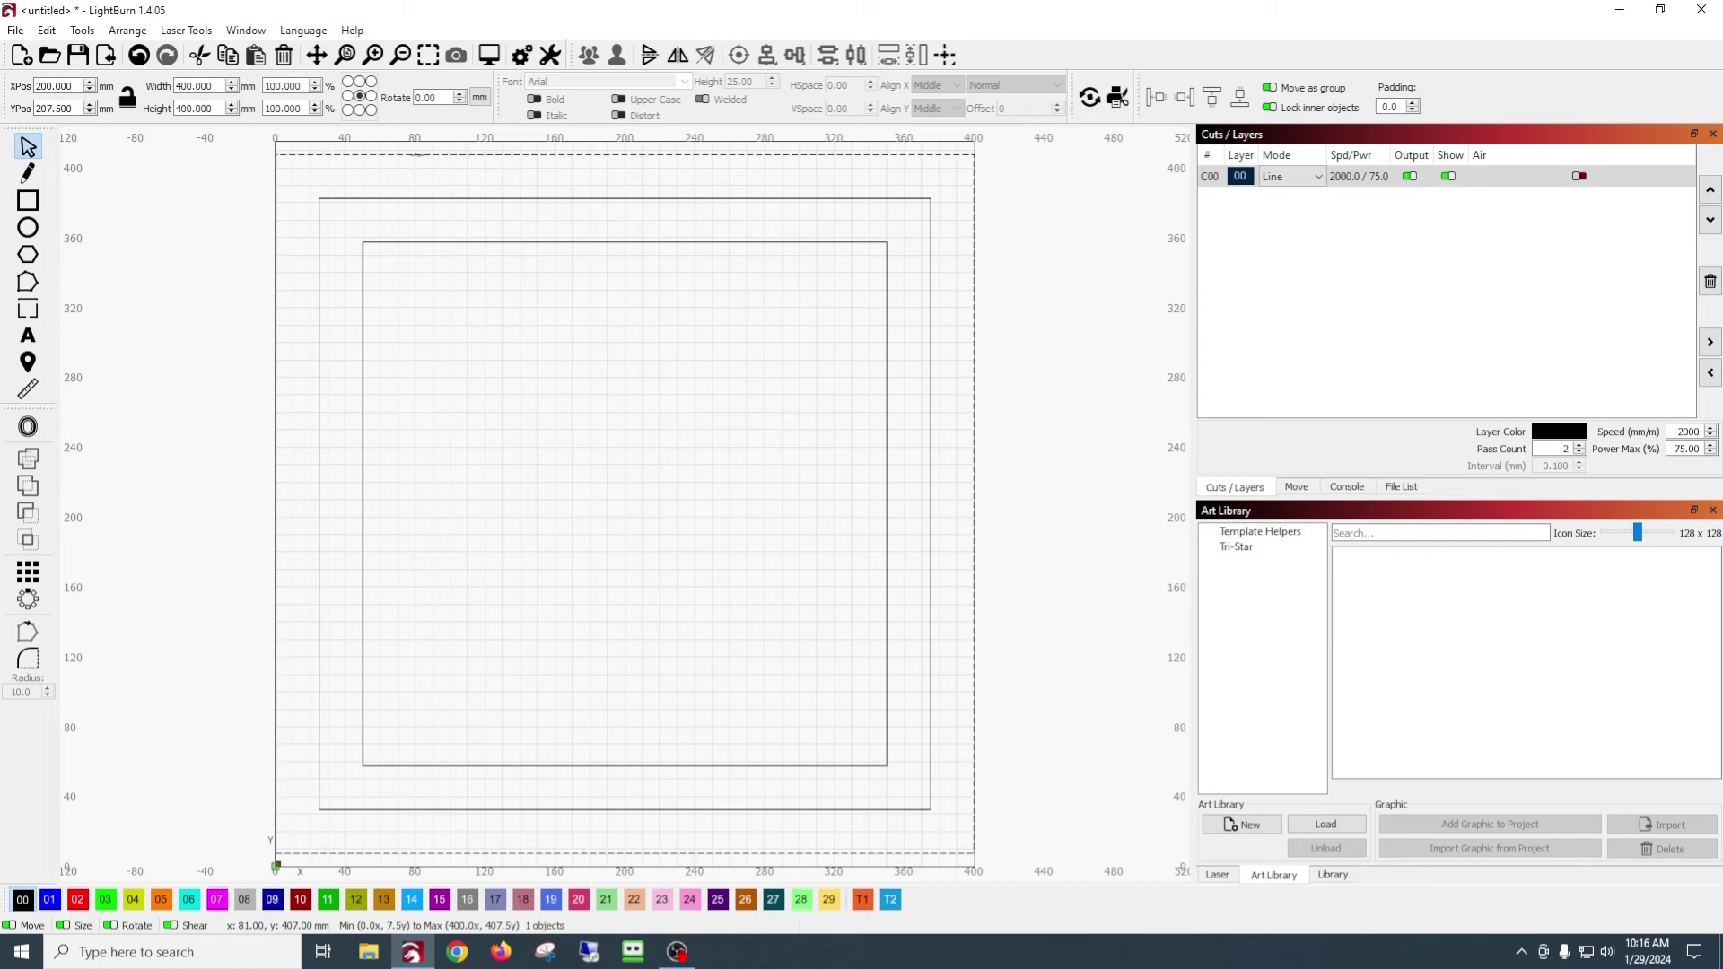
key(Escape)
click(428, 198)
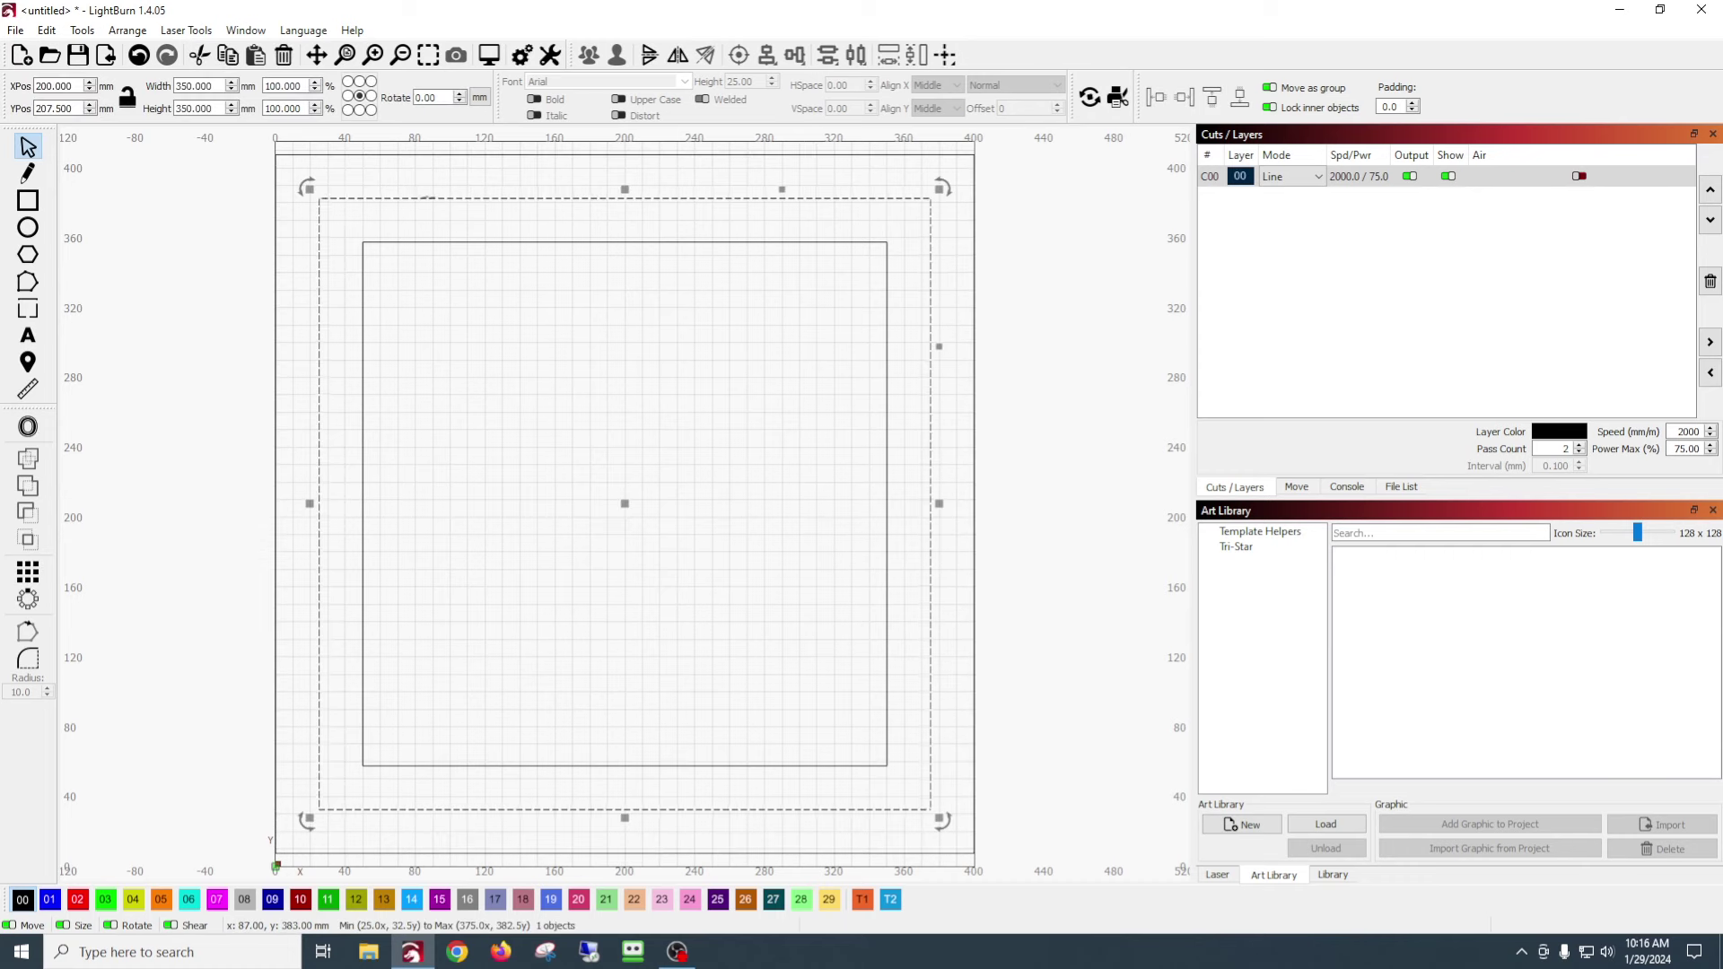
click(451, 242)
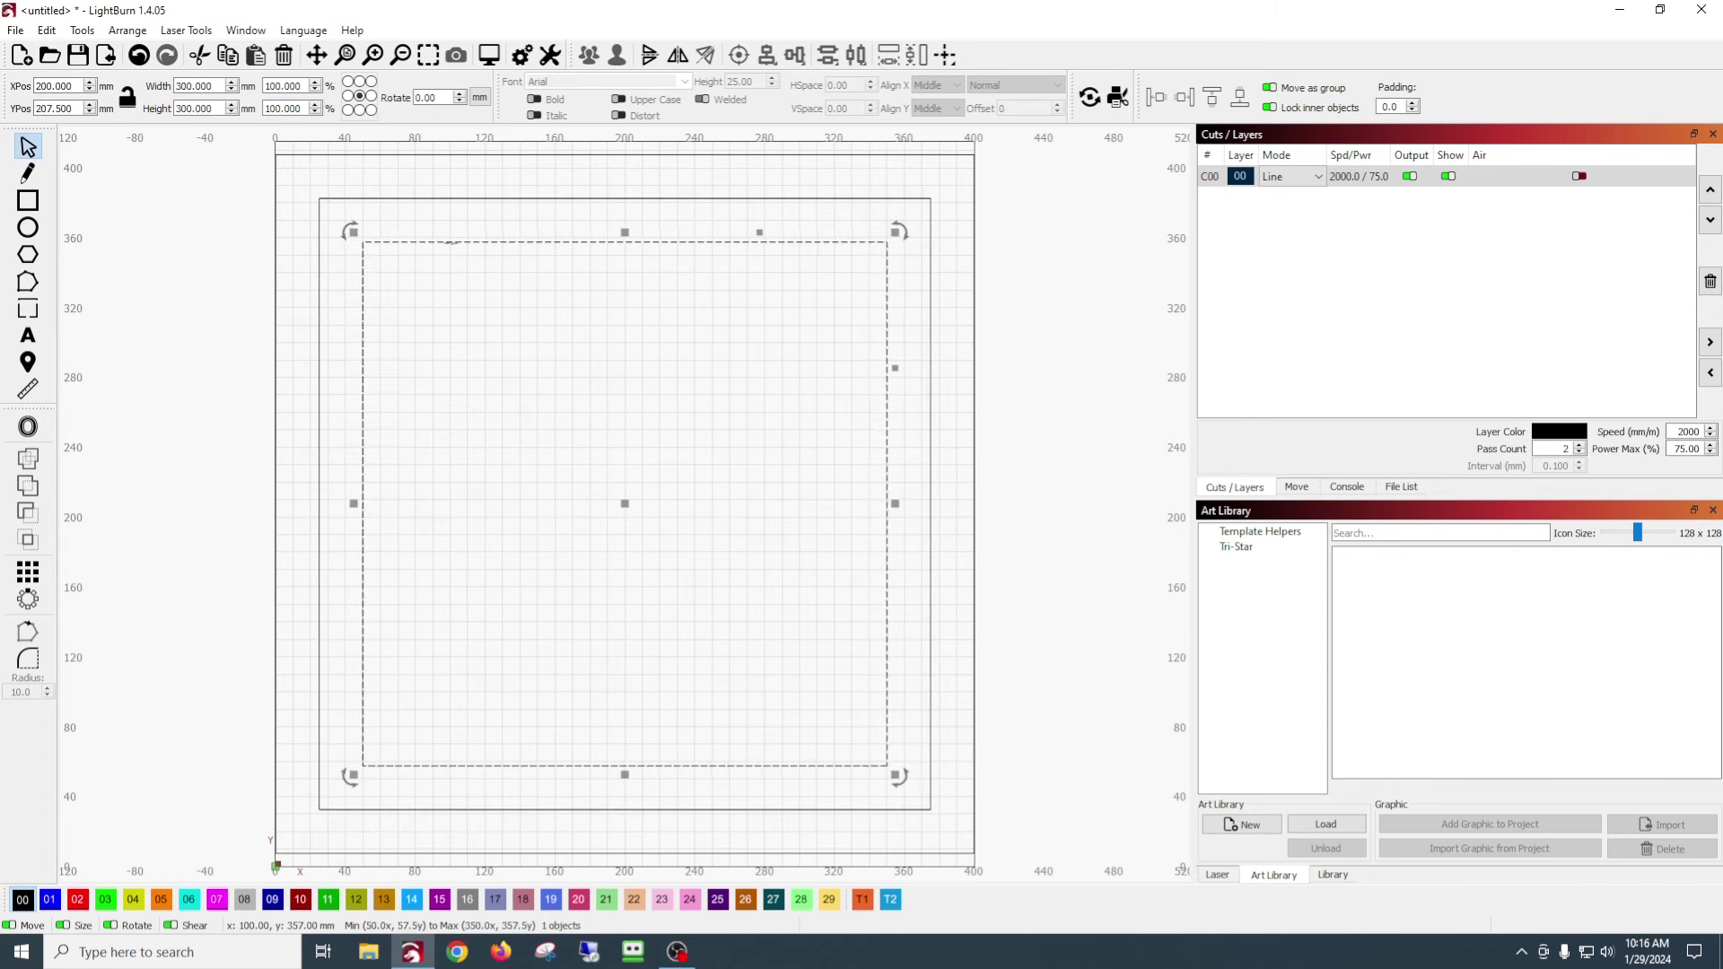
- Draw a rectangle inside the 300 mm square, size it to 250 x 250 mm and center it on the page
click(28, 200)
drag(443, 313, 808, 691)
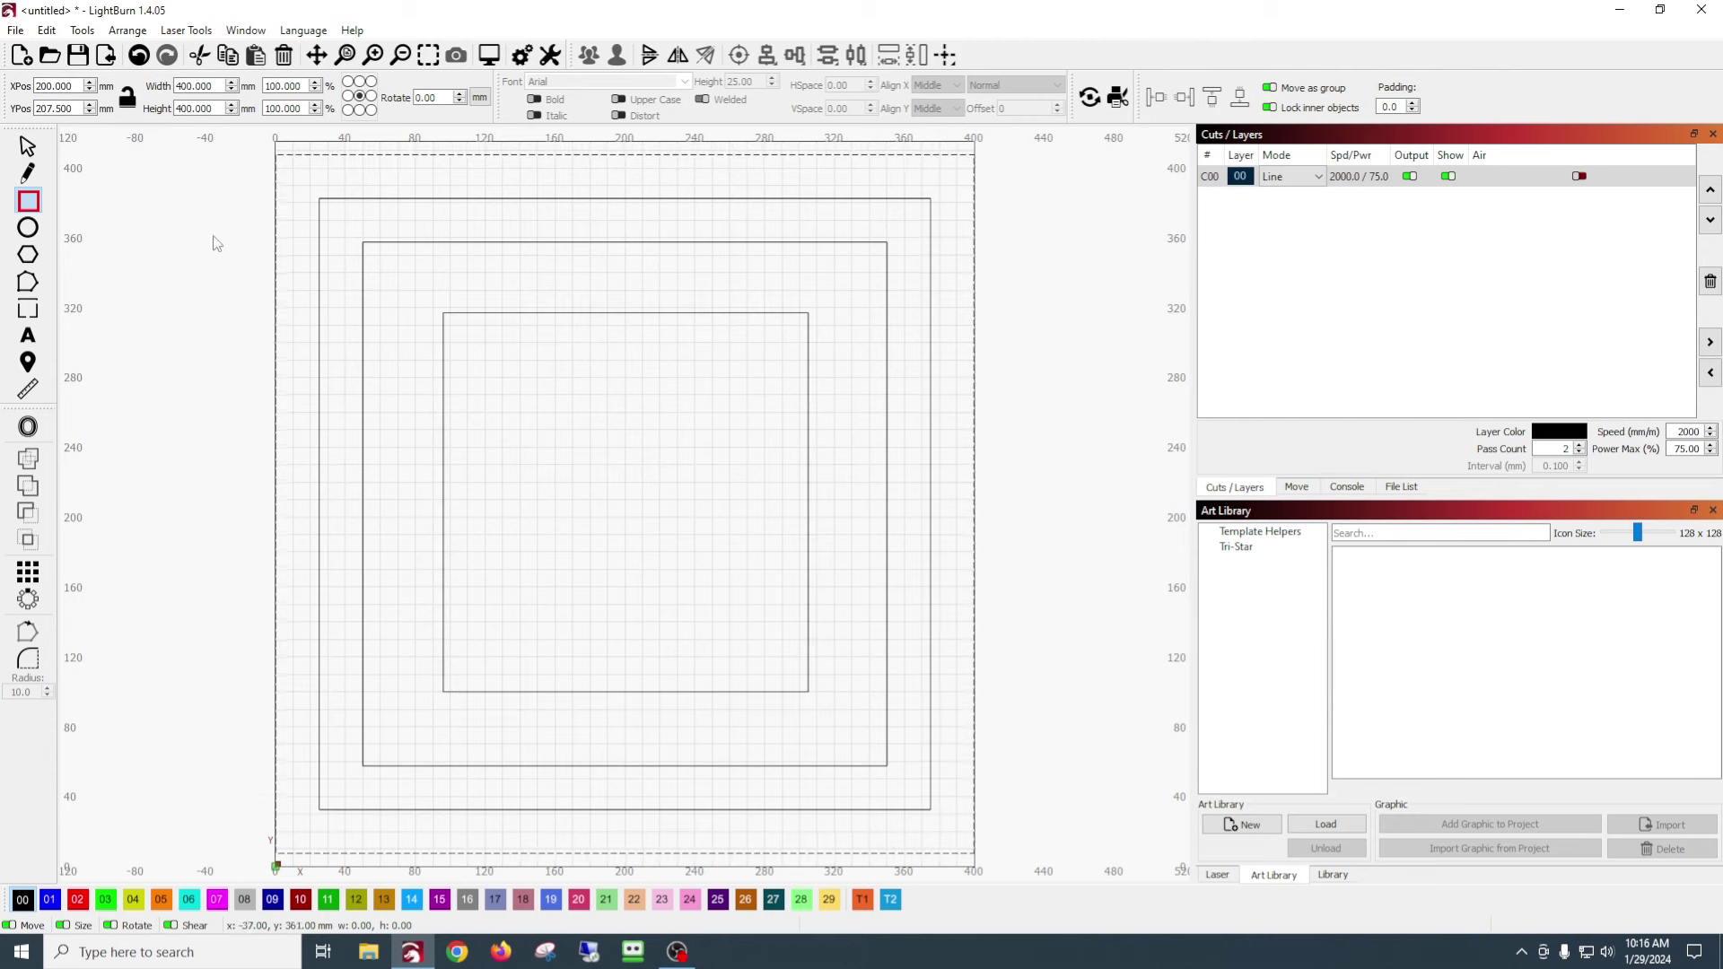
click(367, 242)
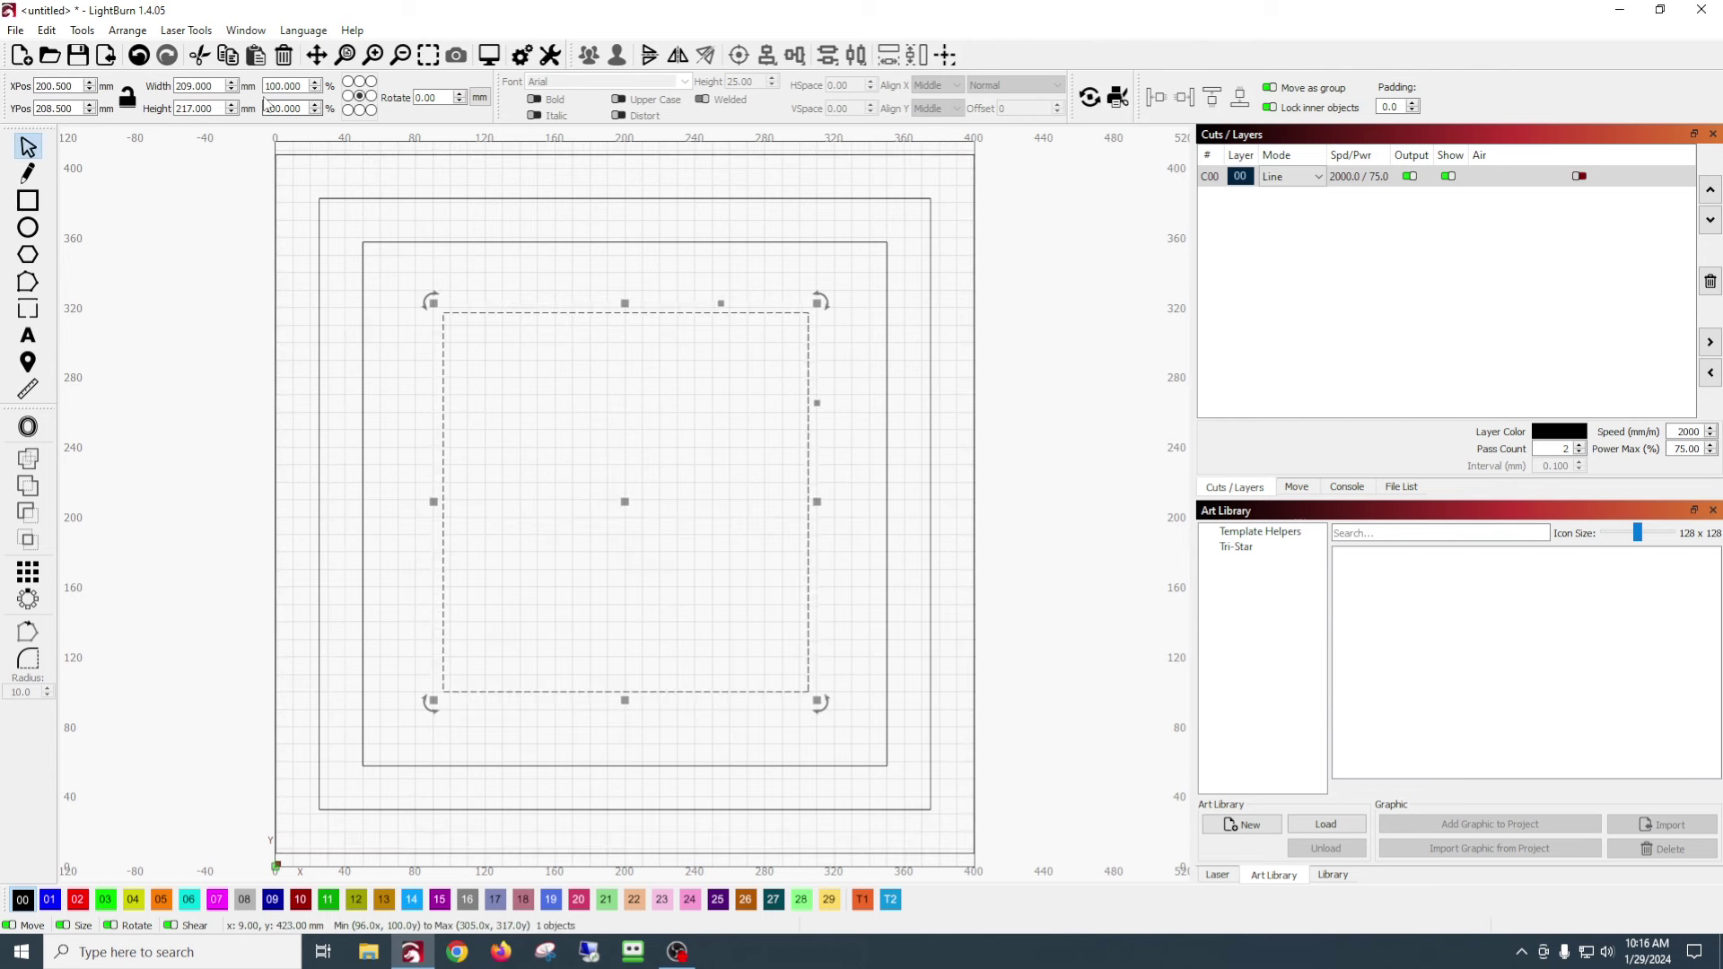
text(350)
key(Return)
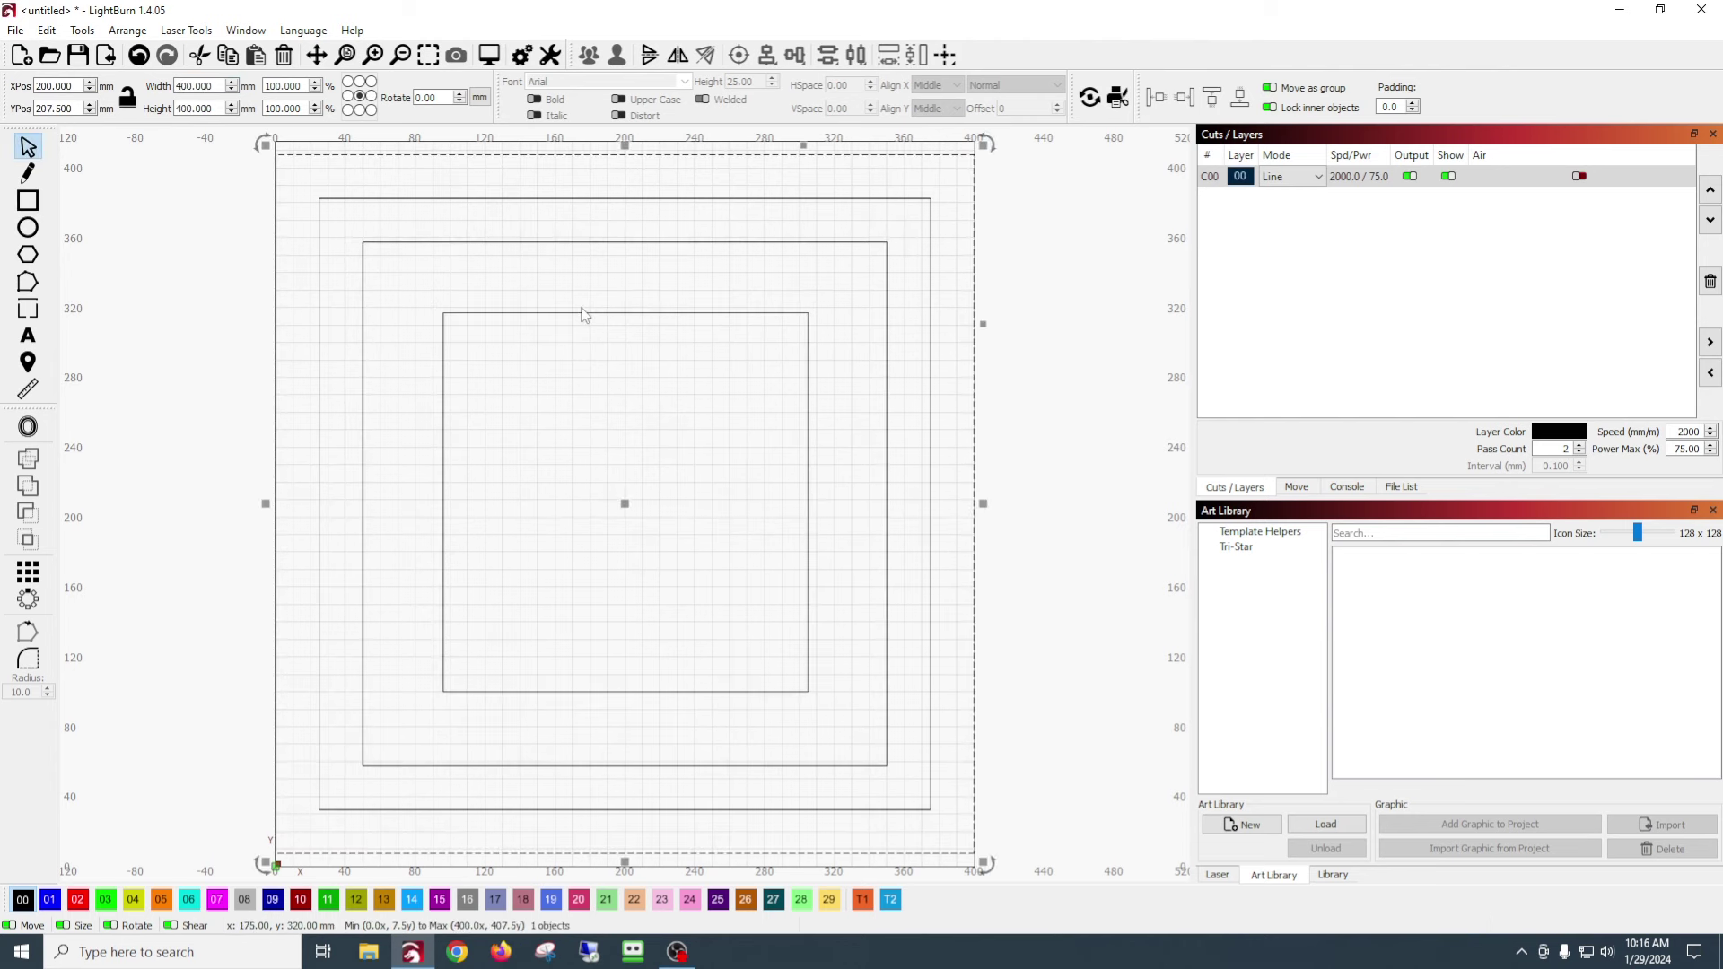
click(504, 313)
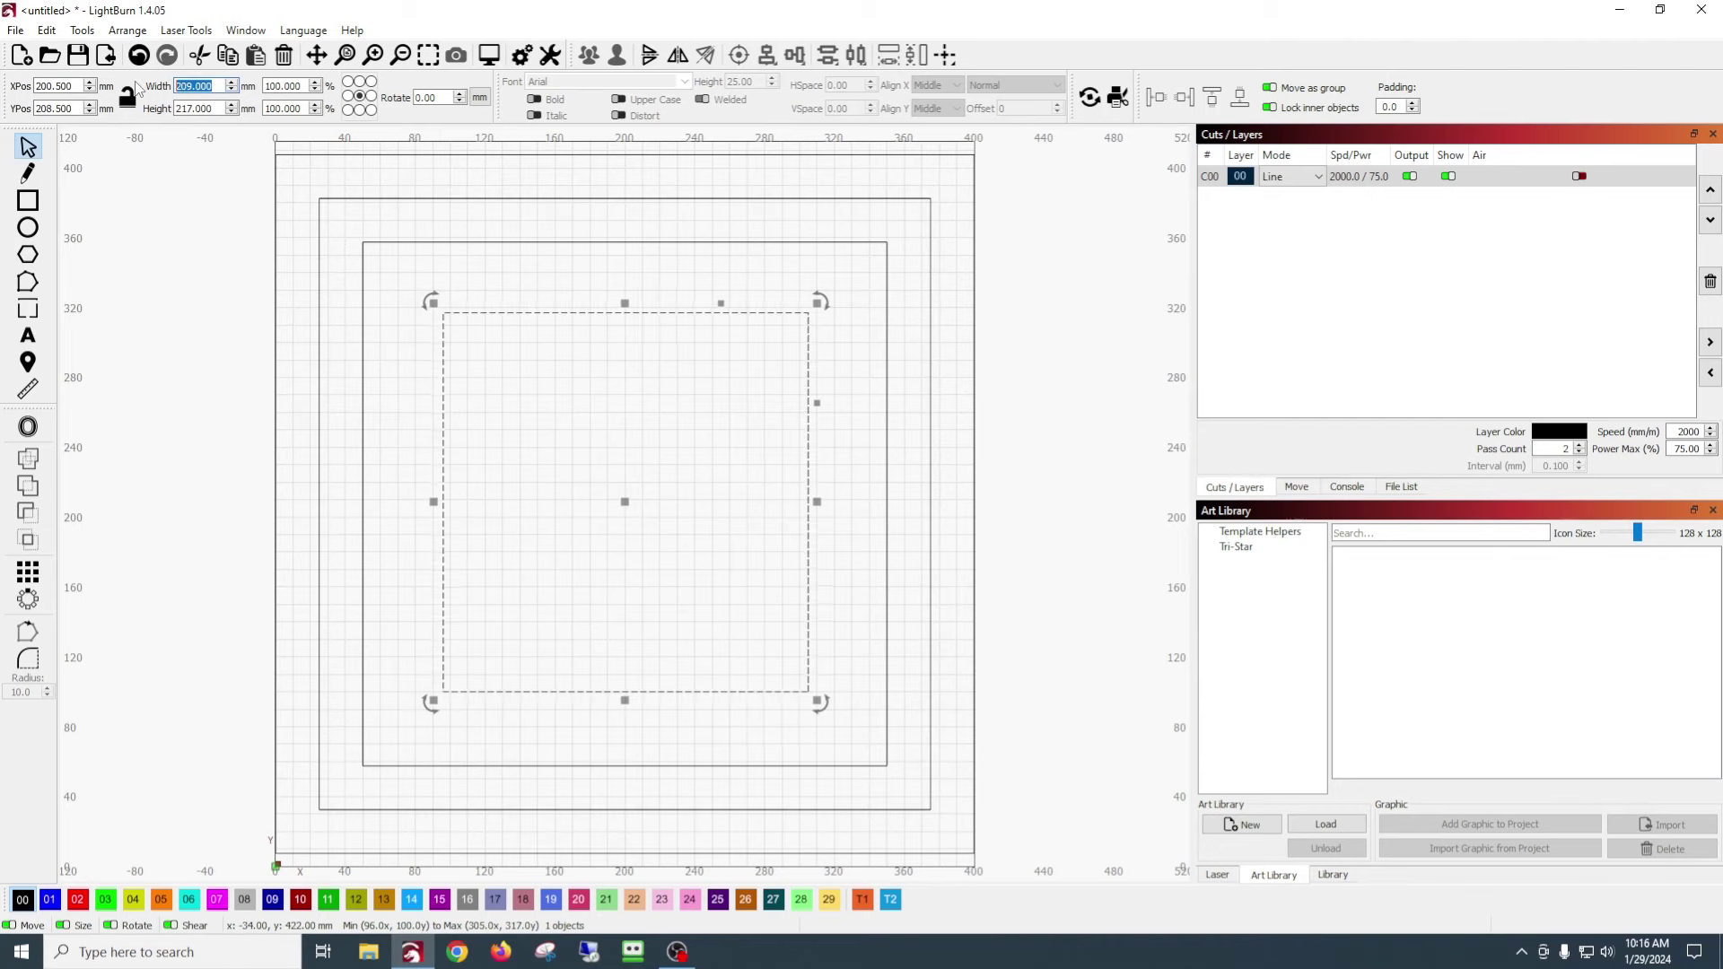
text(250)
key(Tab)
text(250)
key(Return)
click(946, 54)
click(1043, 58)
- Draw a rectangle inside the 250 mm square, size it to 200 x 200 mm and center it on the page
click(27, 200)
drag(457, 345, 792, 672)
double_click(193, 85)
text(200)
key(Tab)
text(200)
key(Tab)
click(946, 55)
click(1043, 58)
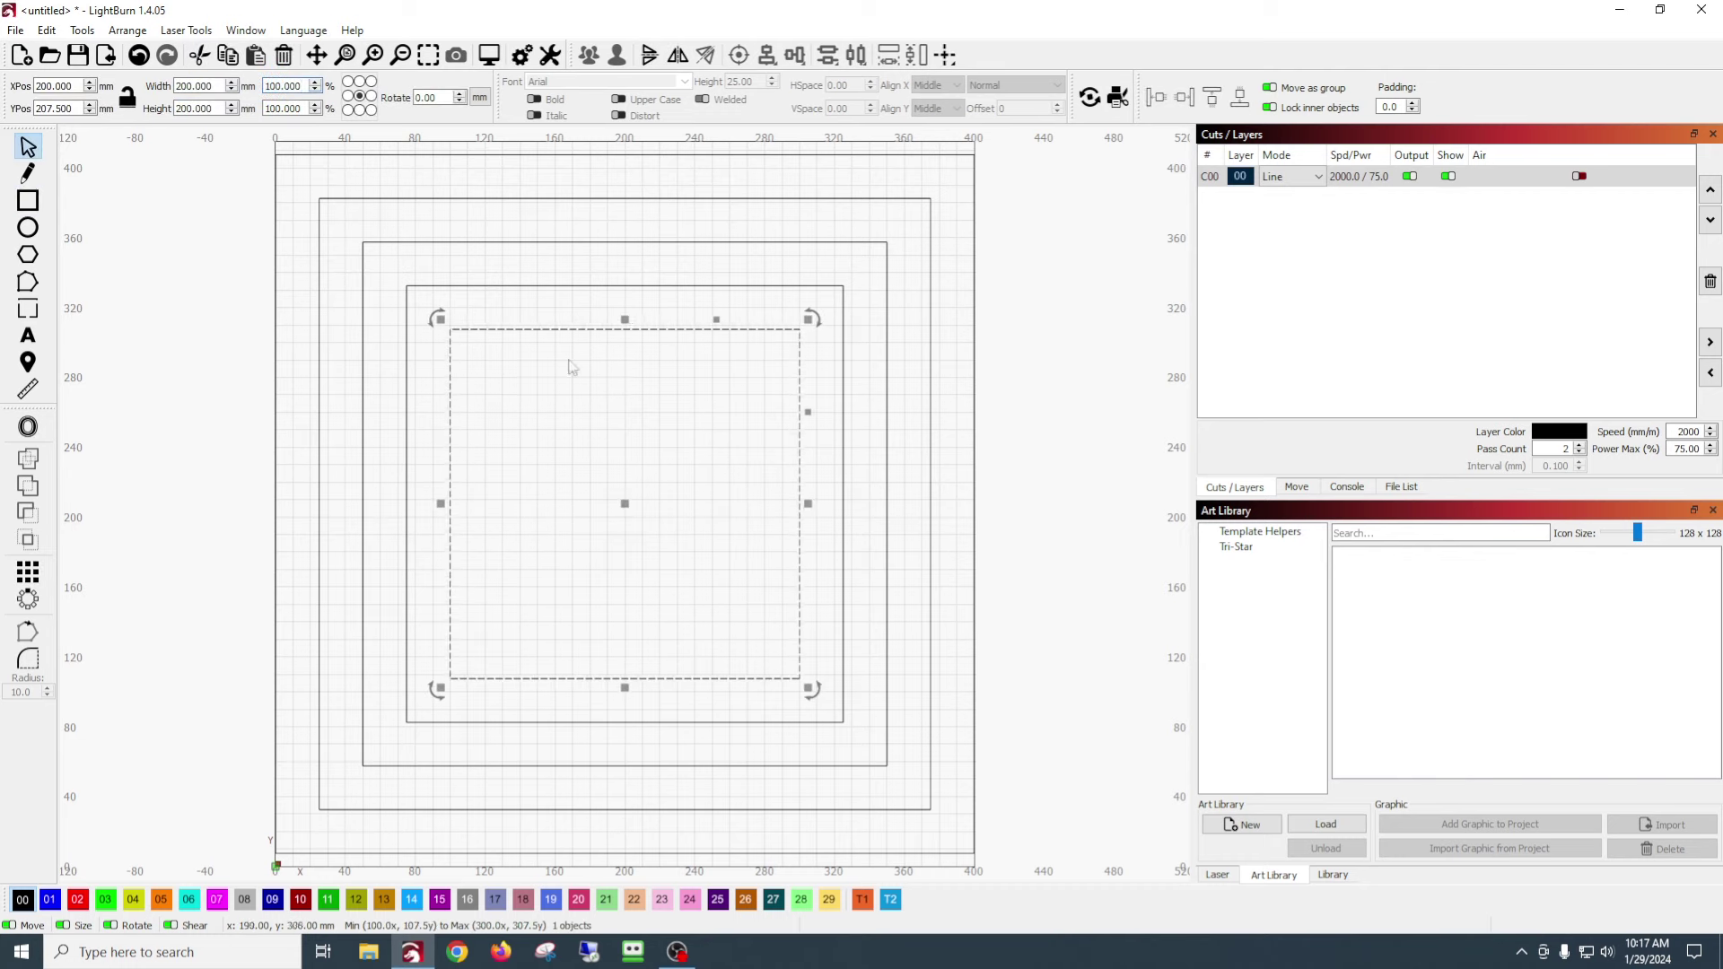
click(520, 404)
- Draw a rectangle inside the 200 mm square, size it to 150 x 150 mm and center it on the page
click(27, 200)
drag(467, 363, 754, 621)
double_click(193, 86)
text(150)
key(Tab)
text(150)
key(Tab)
click(946, 55)
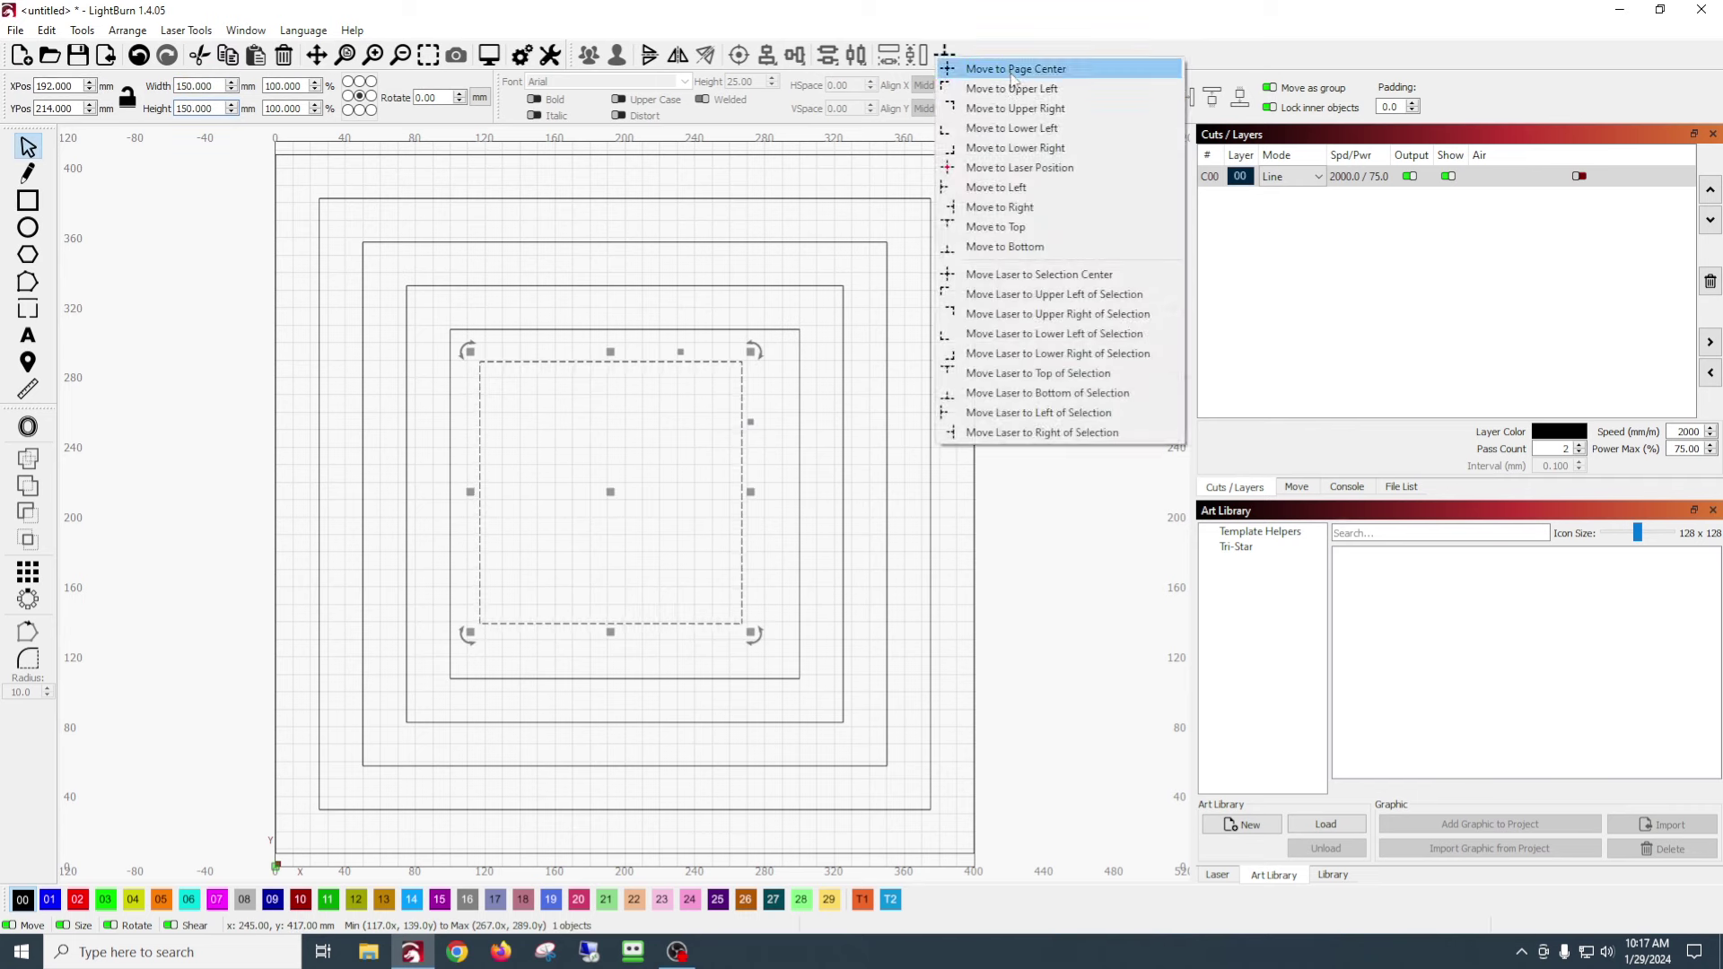
click(1032, 65)
- Draw a rectangle inside the 150 mm square, size it to 100 x 100 mm, center it on the page and check its size
click(28, 201)
drag(544, 430, 717, 594)
double_click(193, 85)
text(100)
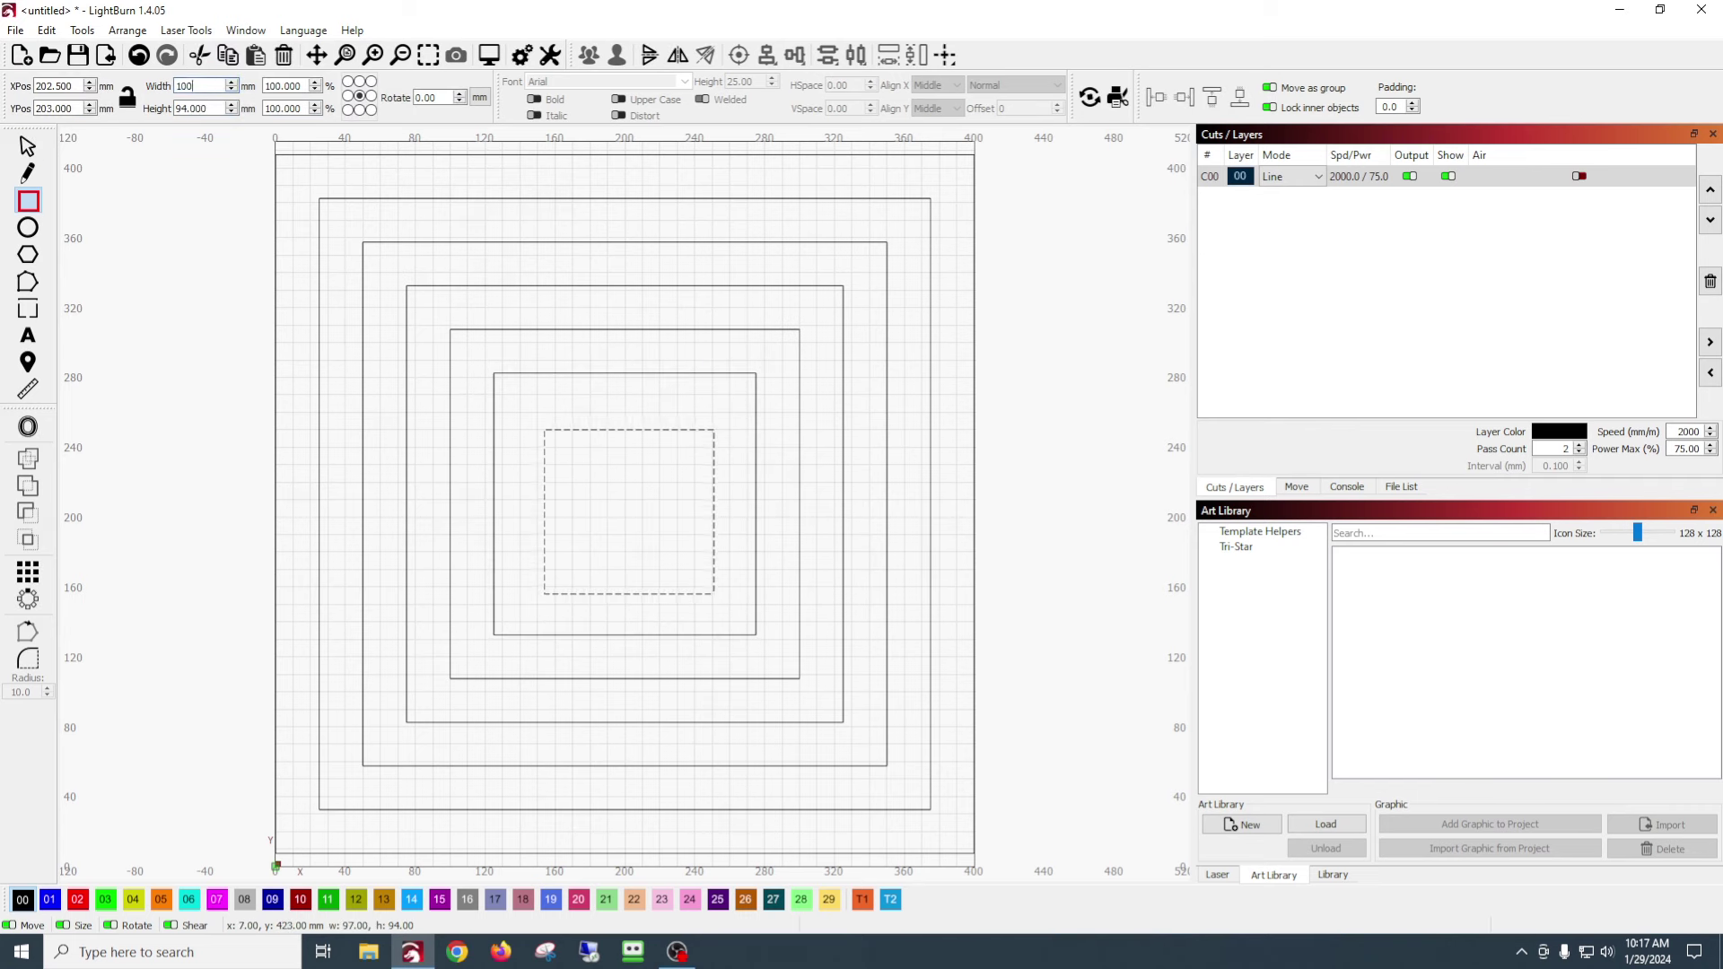
key(Tab)
text(100)
key(Tab)
click(28, 147)
click(946, 55)
click(1039, 358)
click(417, 428)
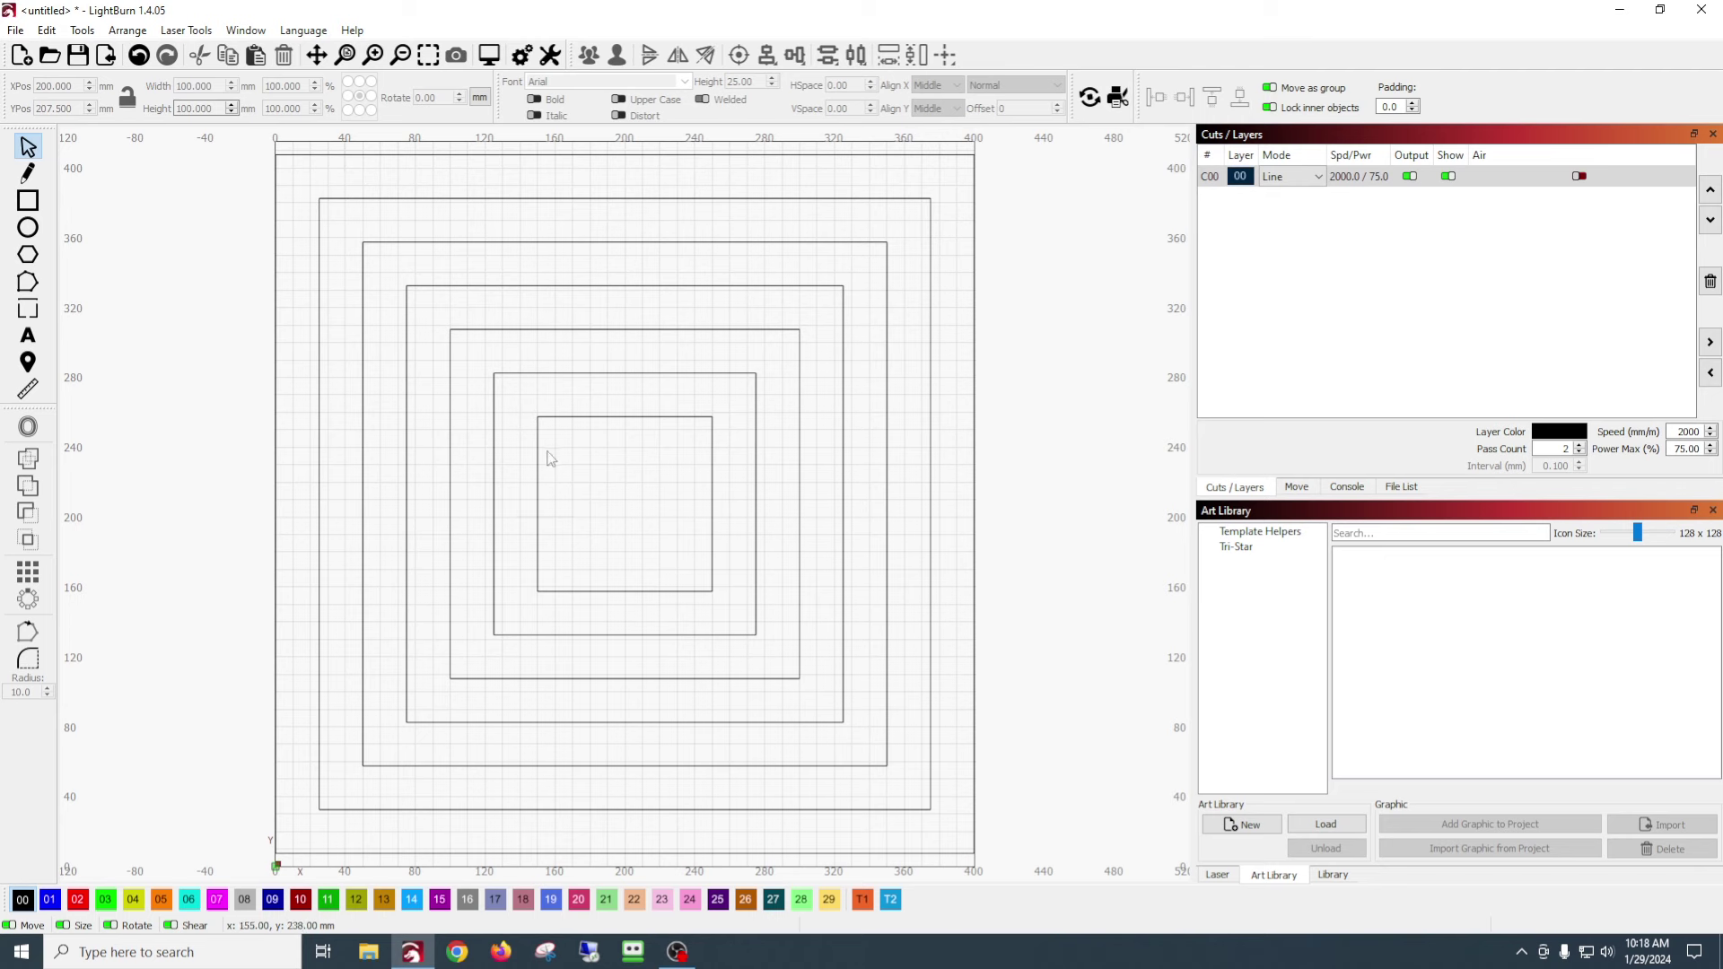
click(581, 416)
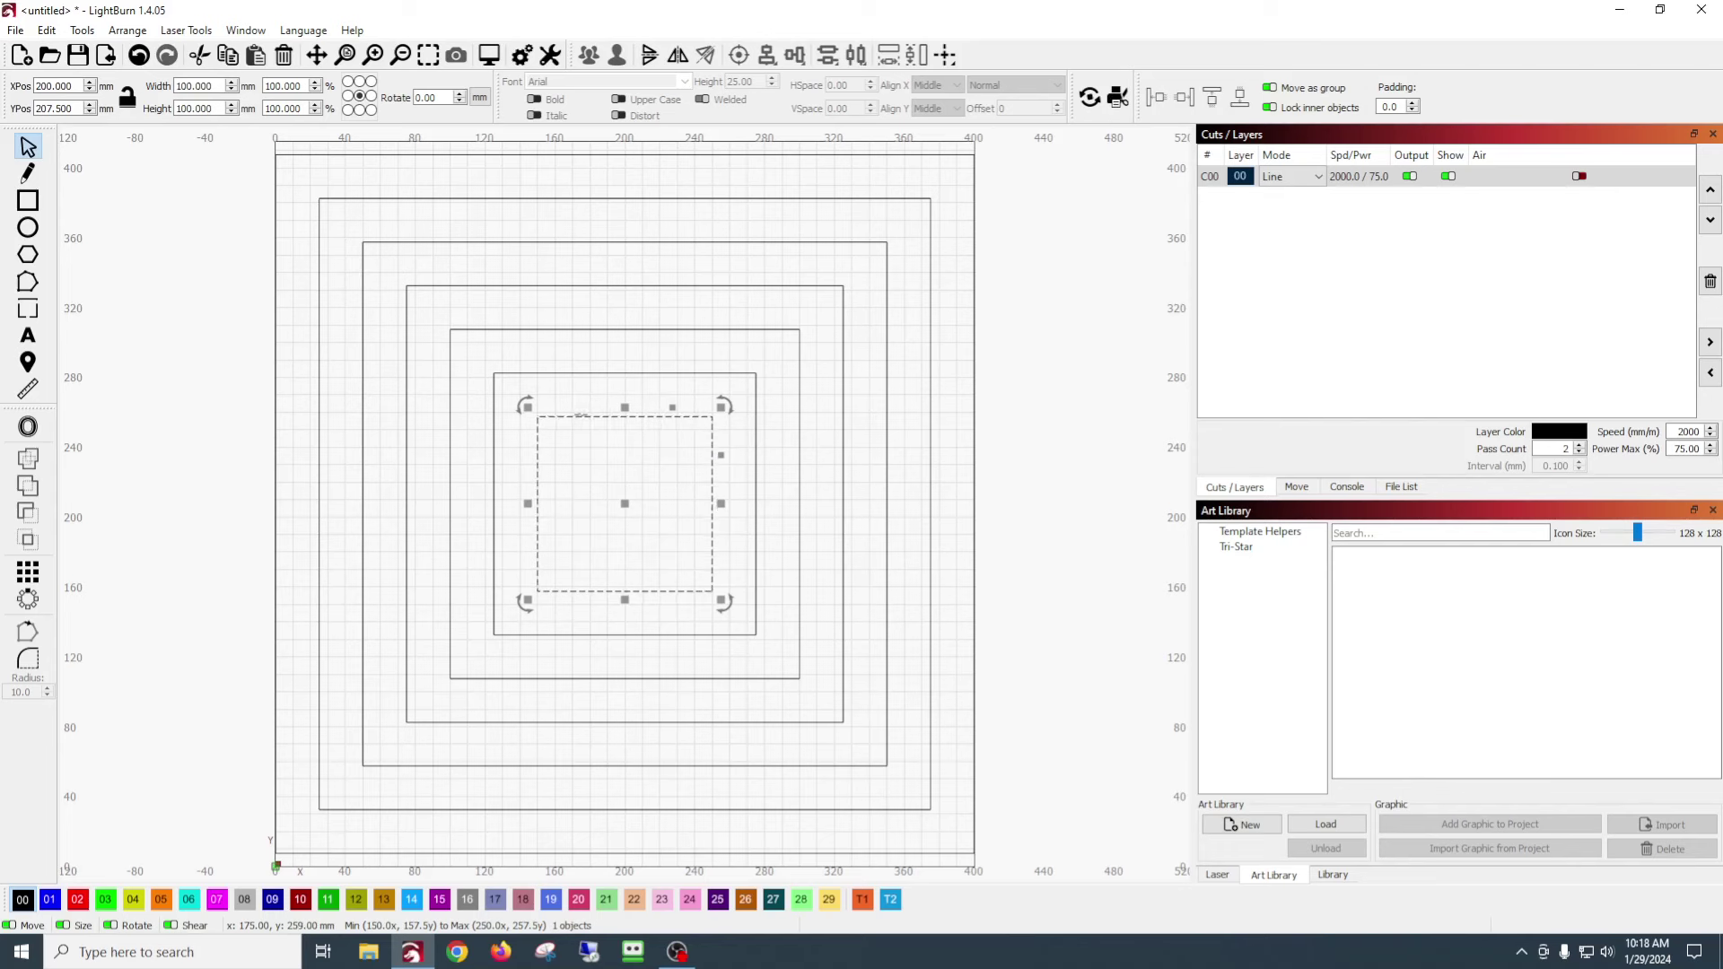
click(603, 507)
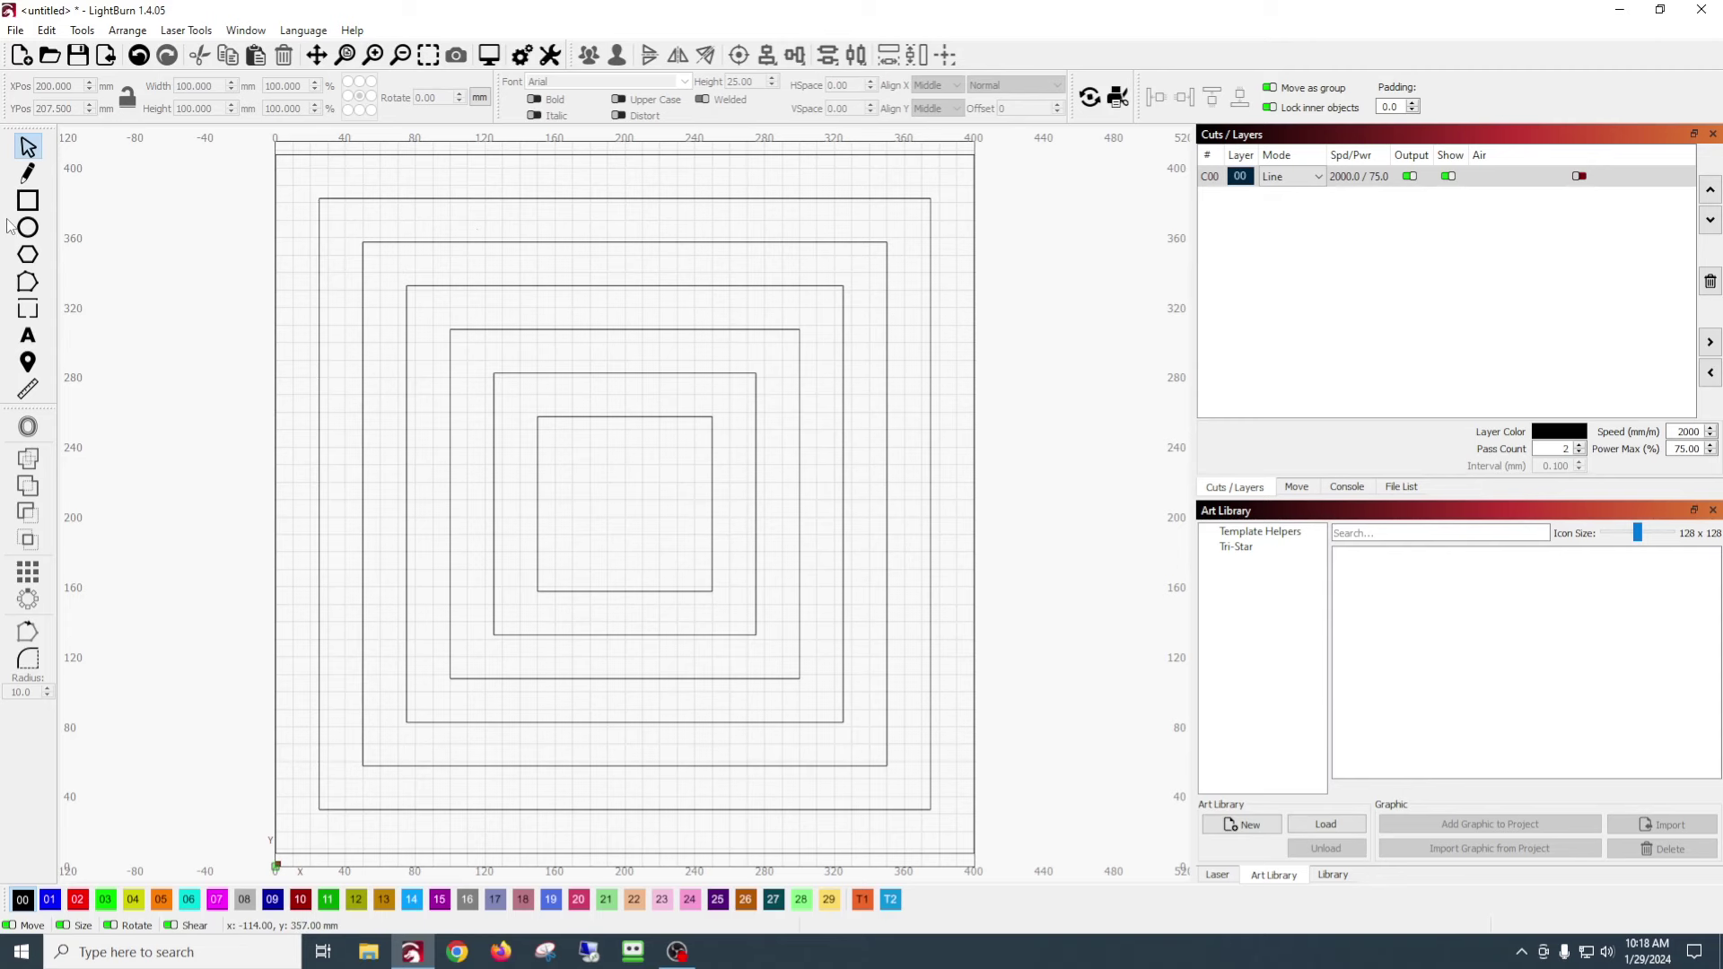
- Draw a rectangle about 120 x 123 mm in the empty space beside the page
drag(228, 386, 655, 388)
click(27, 199)
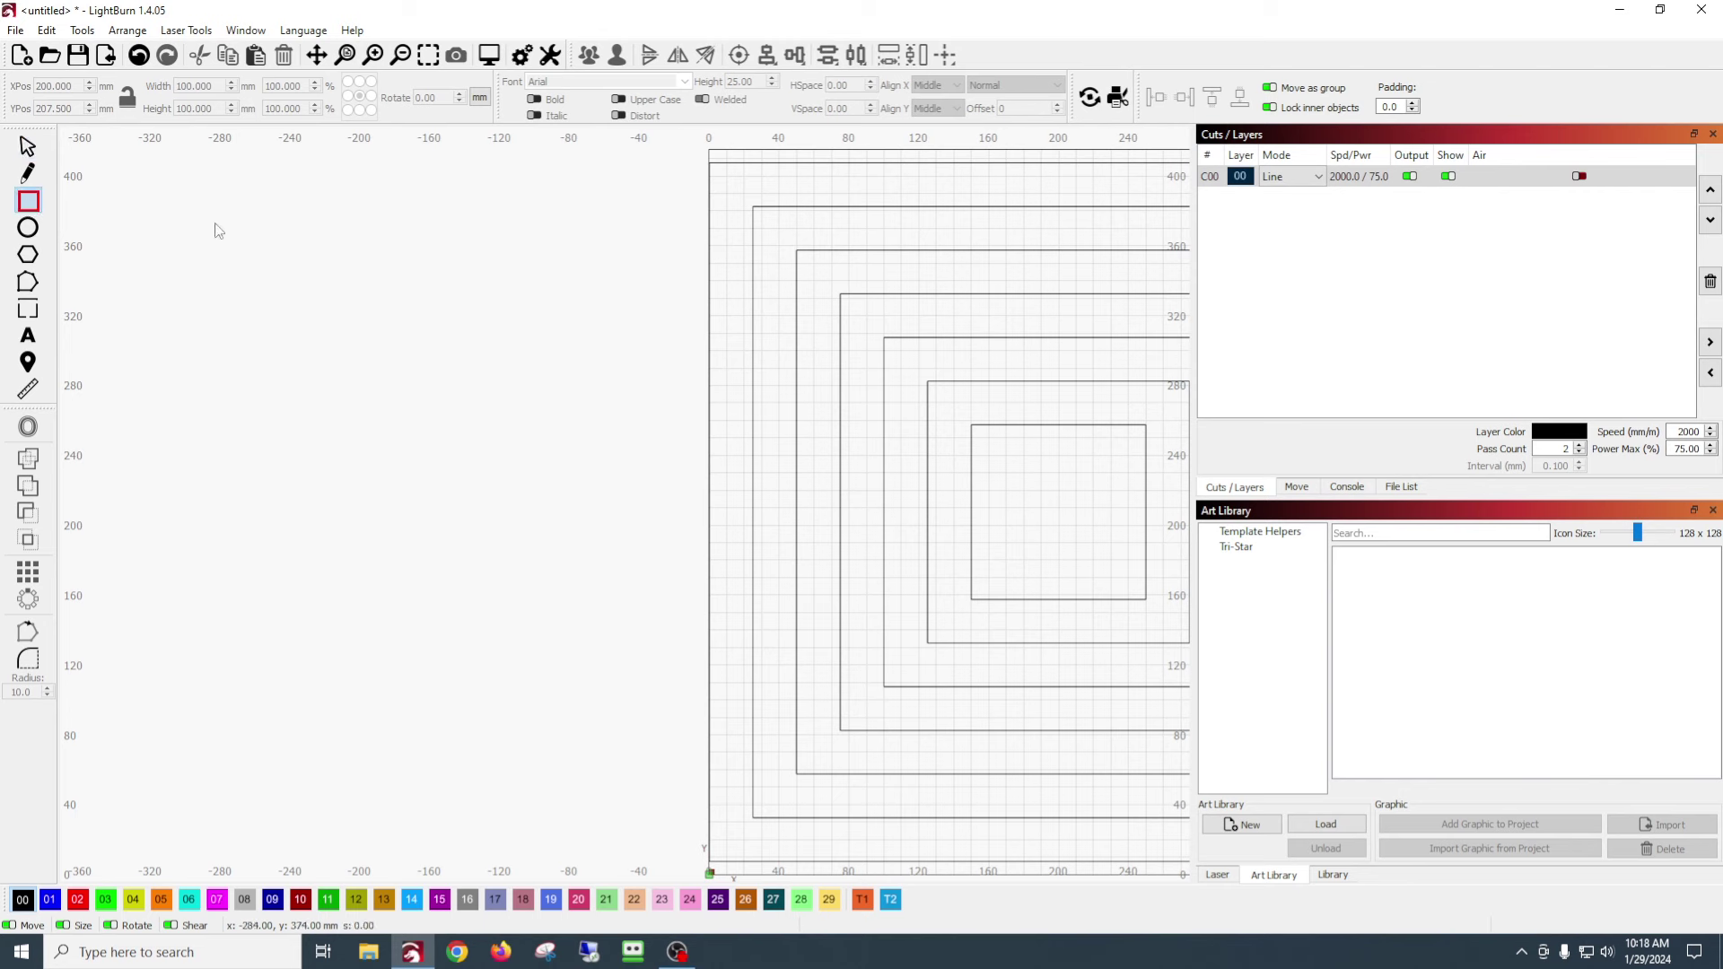
drag(223, 224, 432, 439)
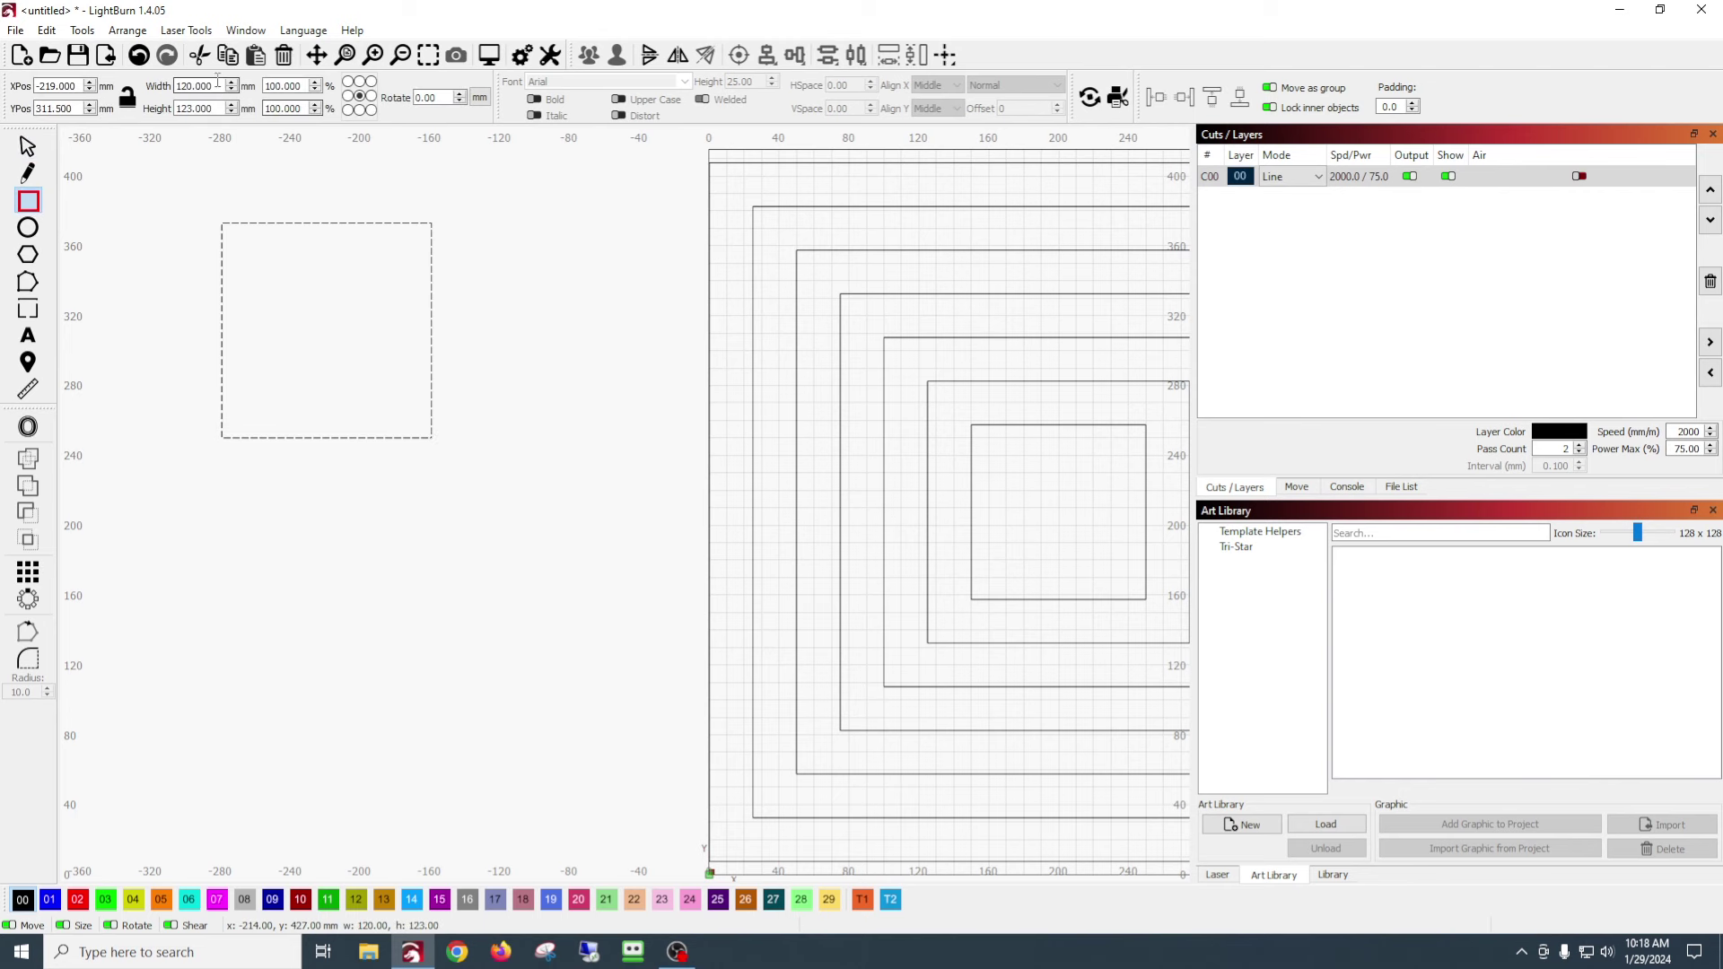
- Set the new rectangle's width and height to 4 inches each
drag(216, 85, 176, 86)
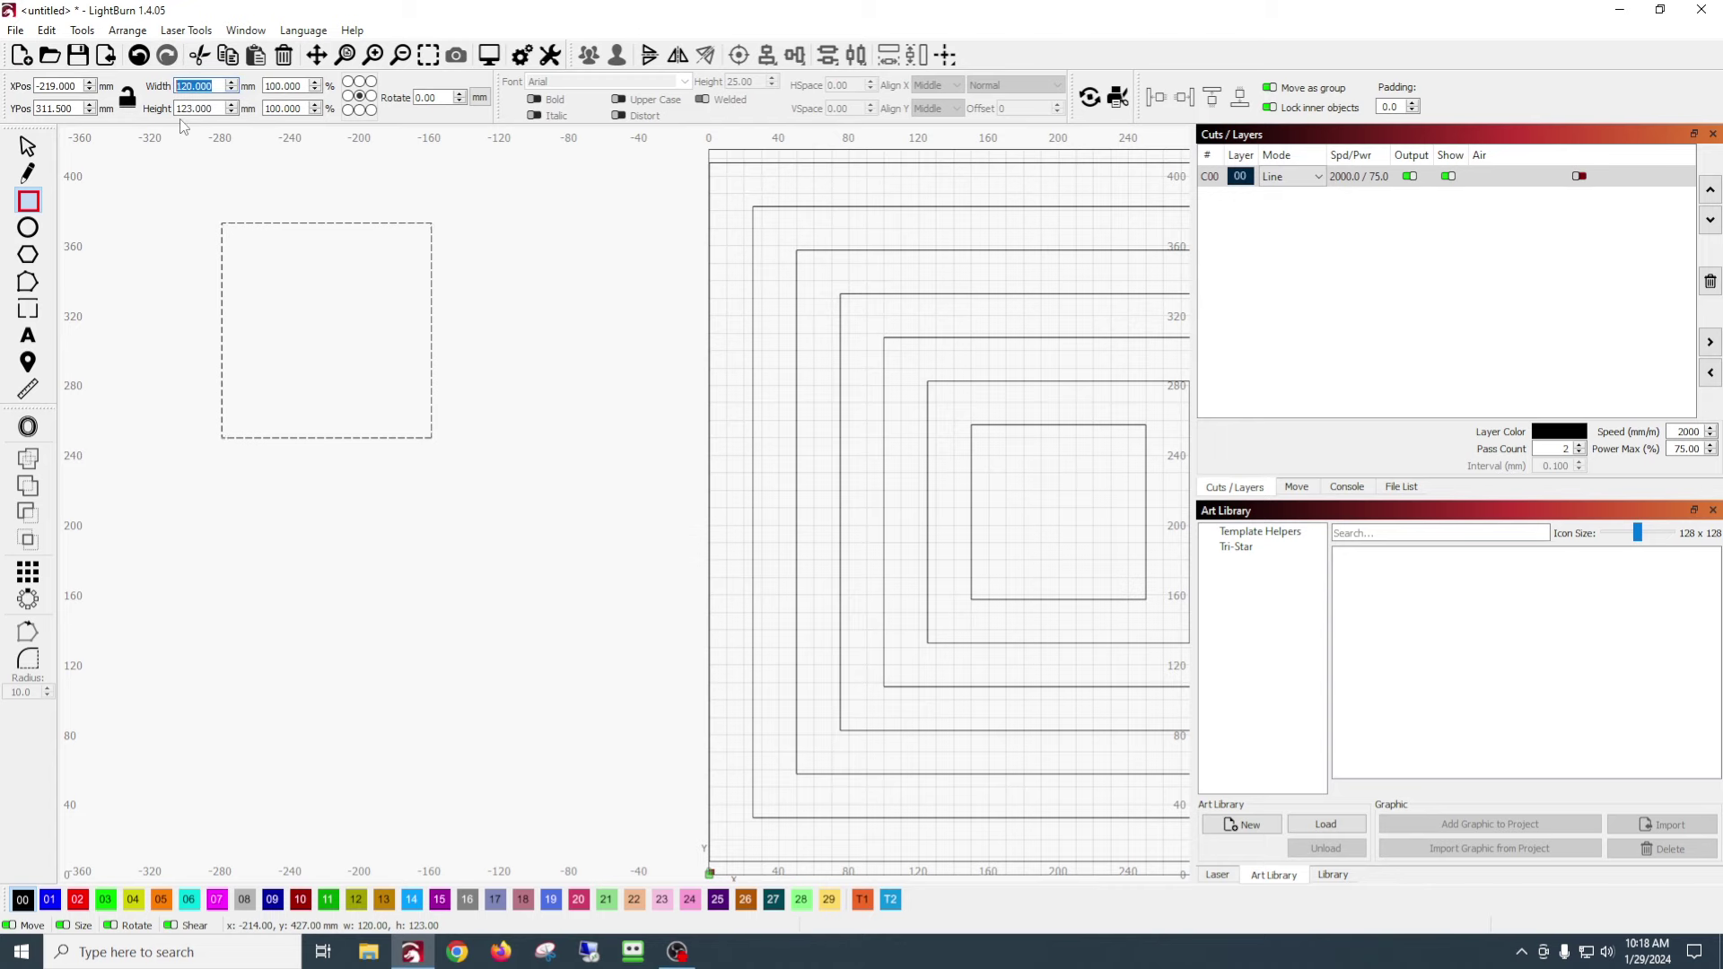
text(1)
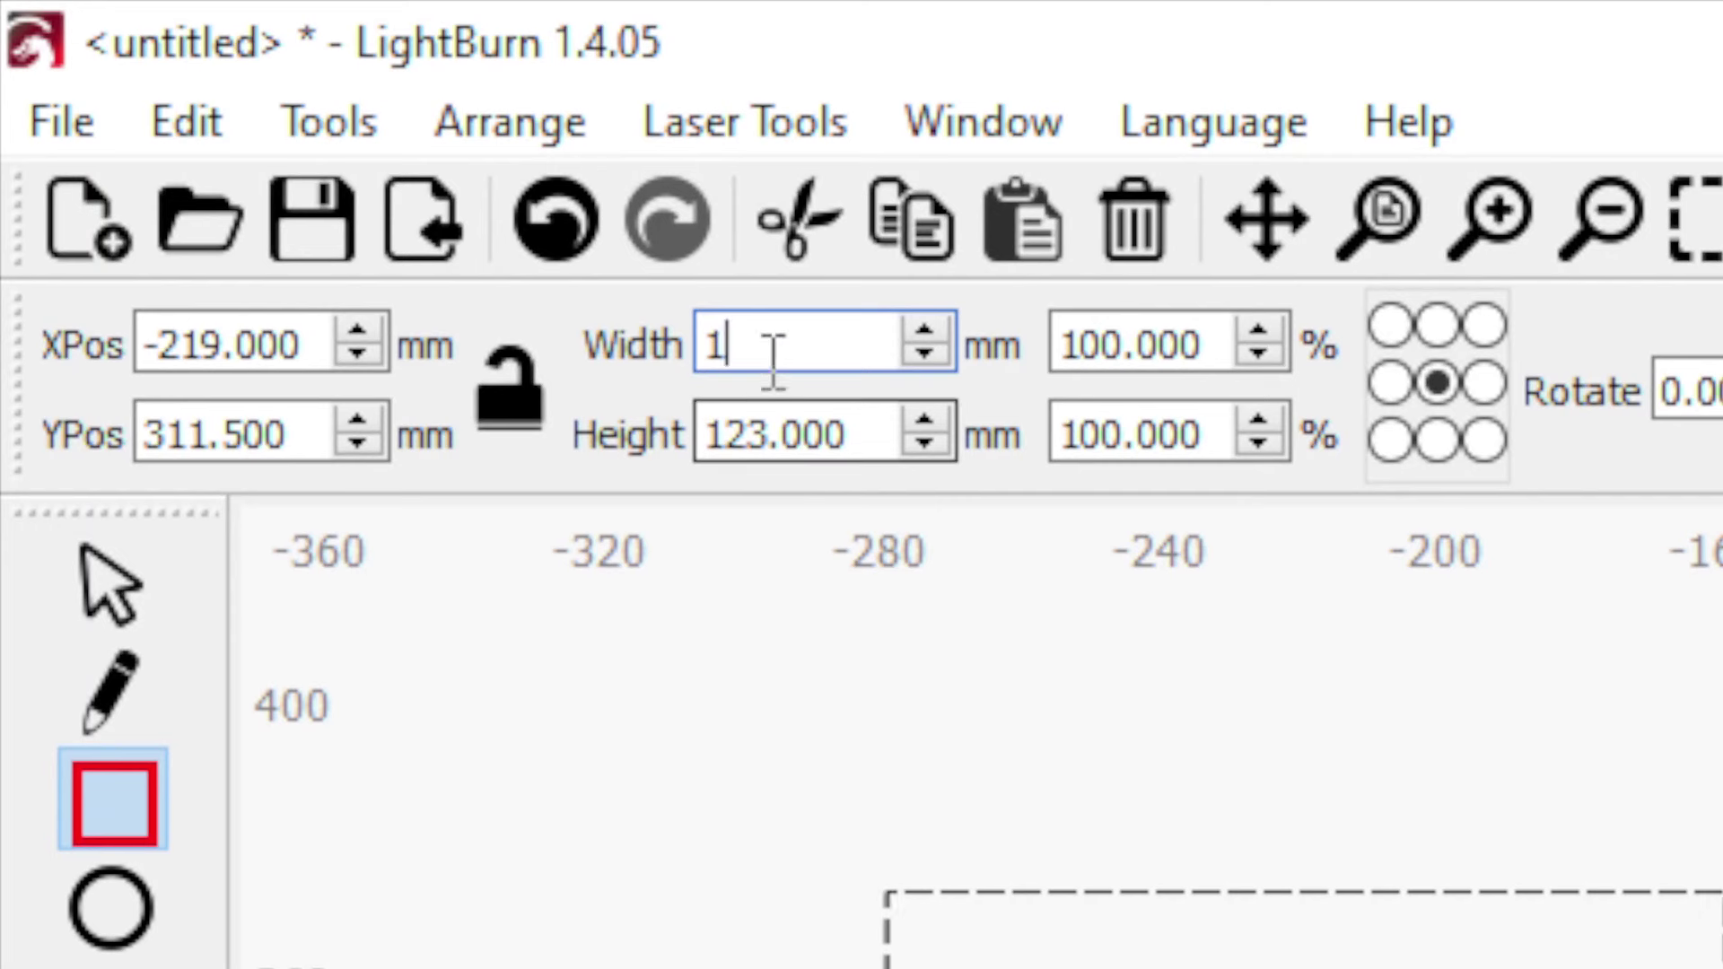
drag(758, 339, 659, 345)
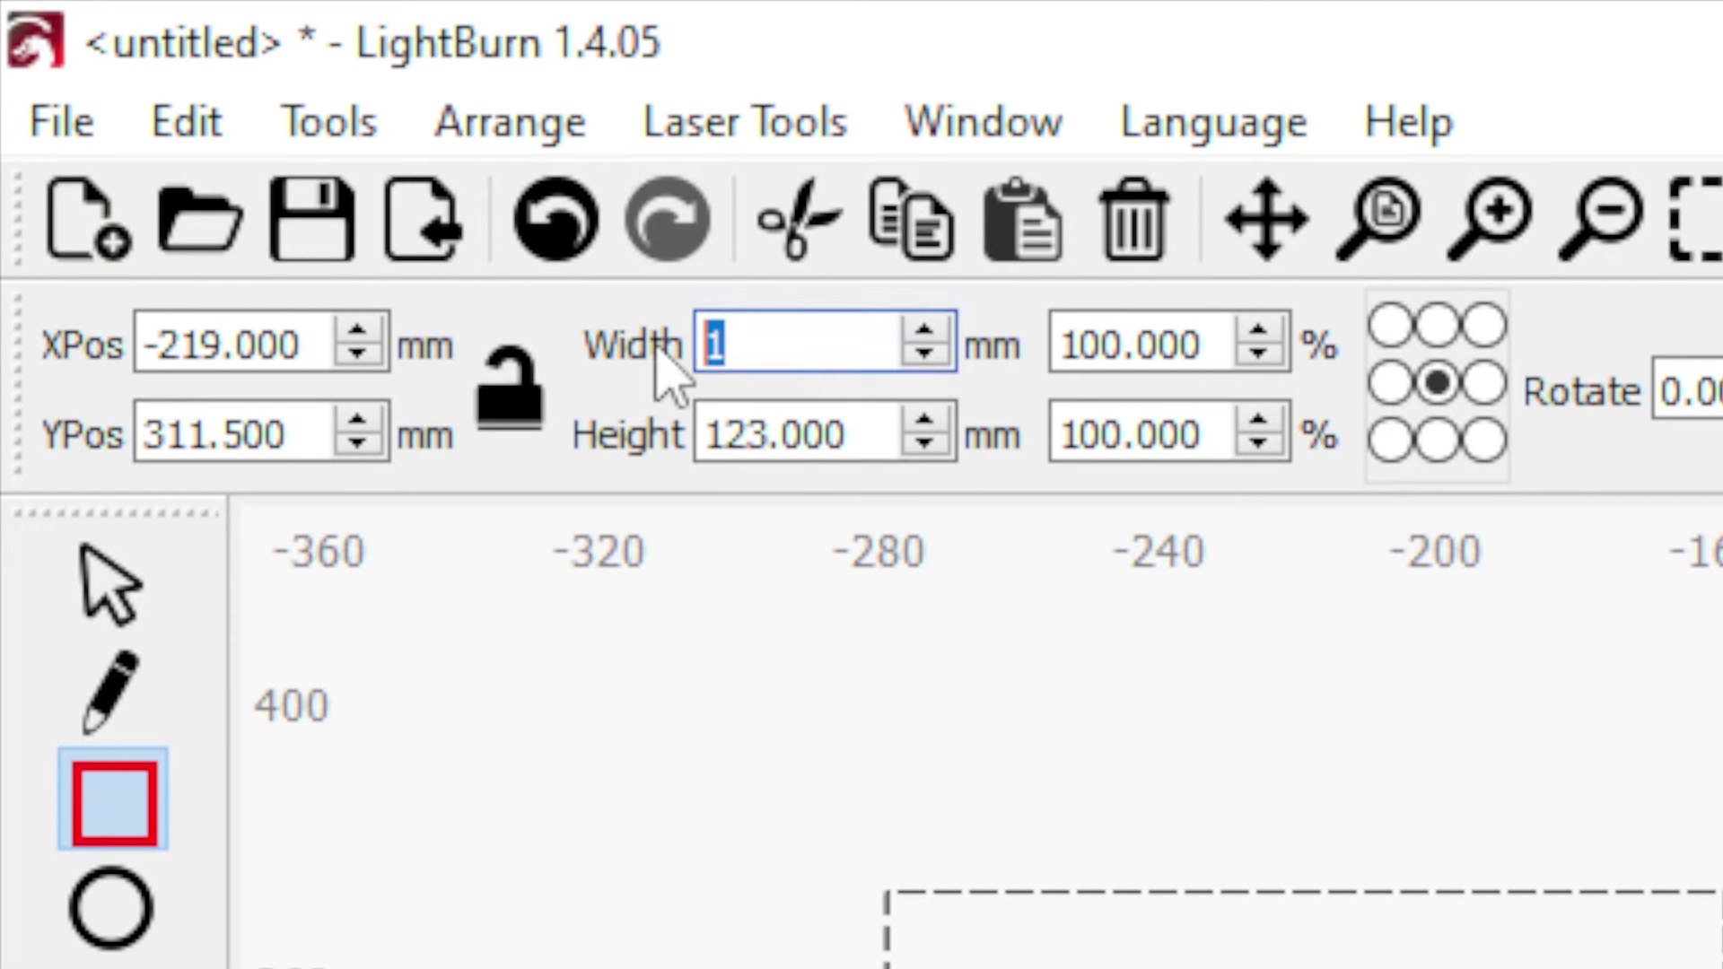
text(4)
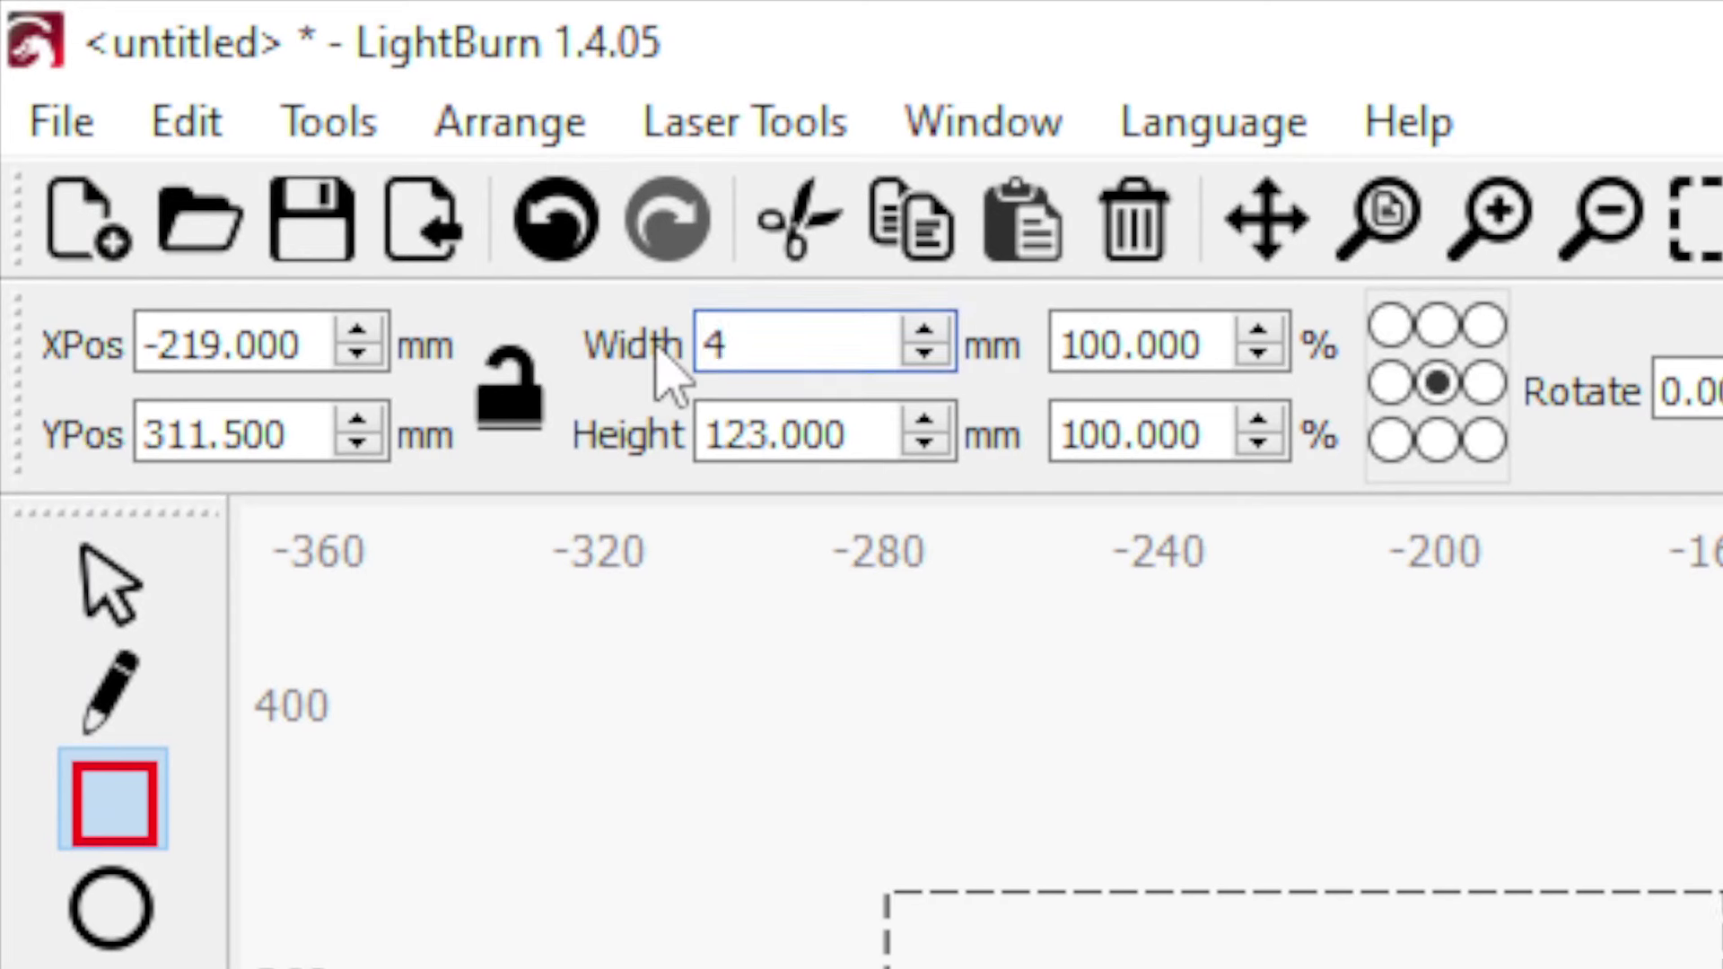
text(")
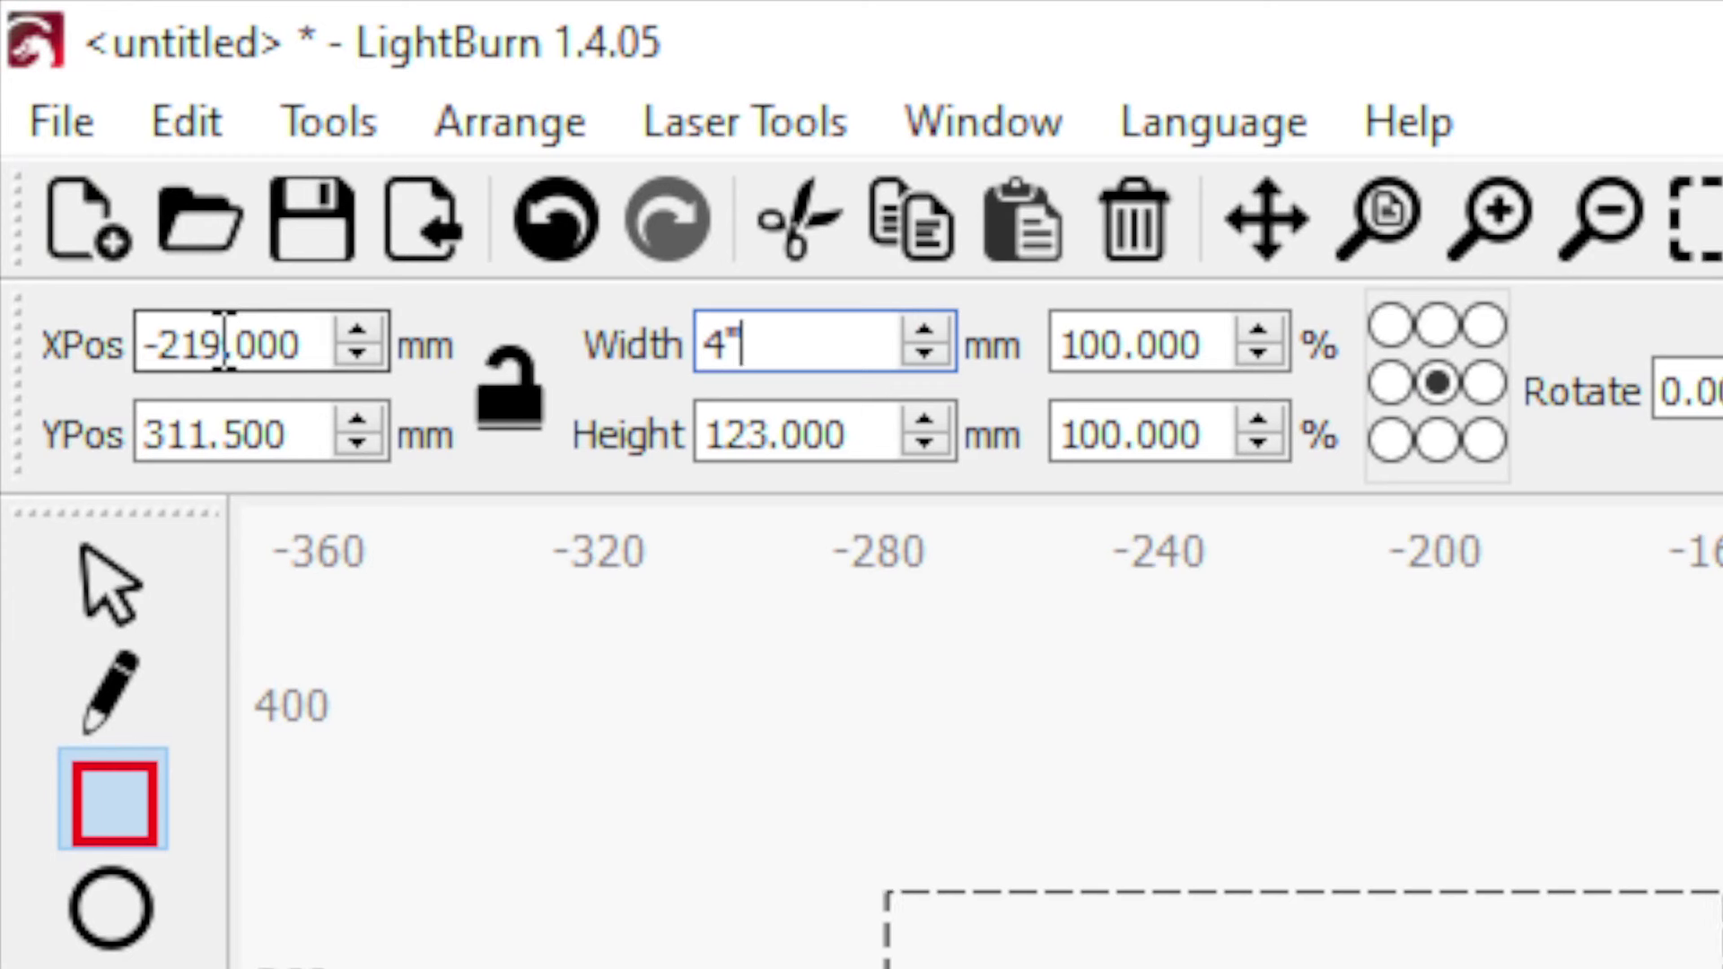
key(Return)
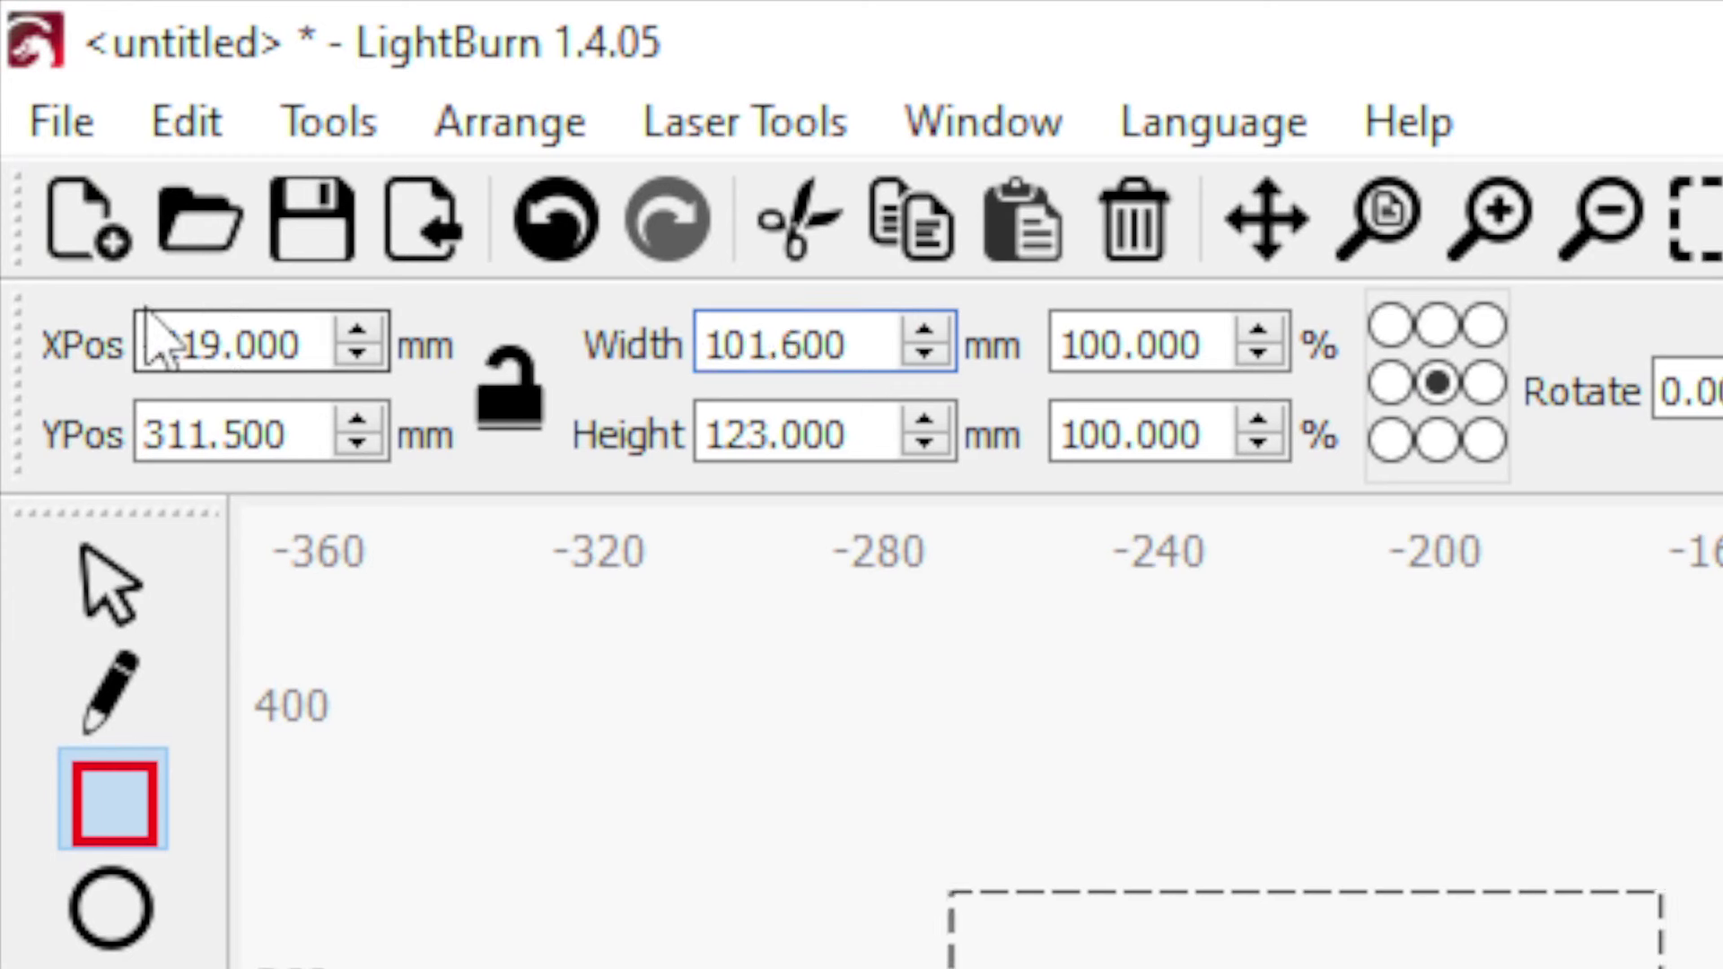
drag(853, 435, 704, 438)
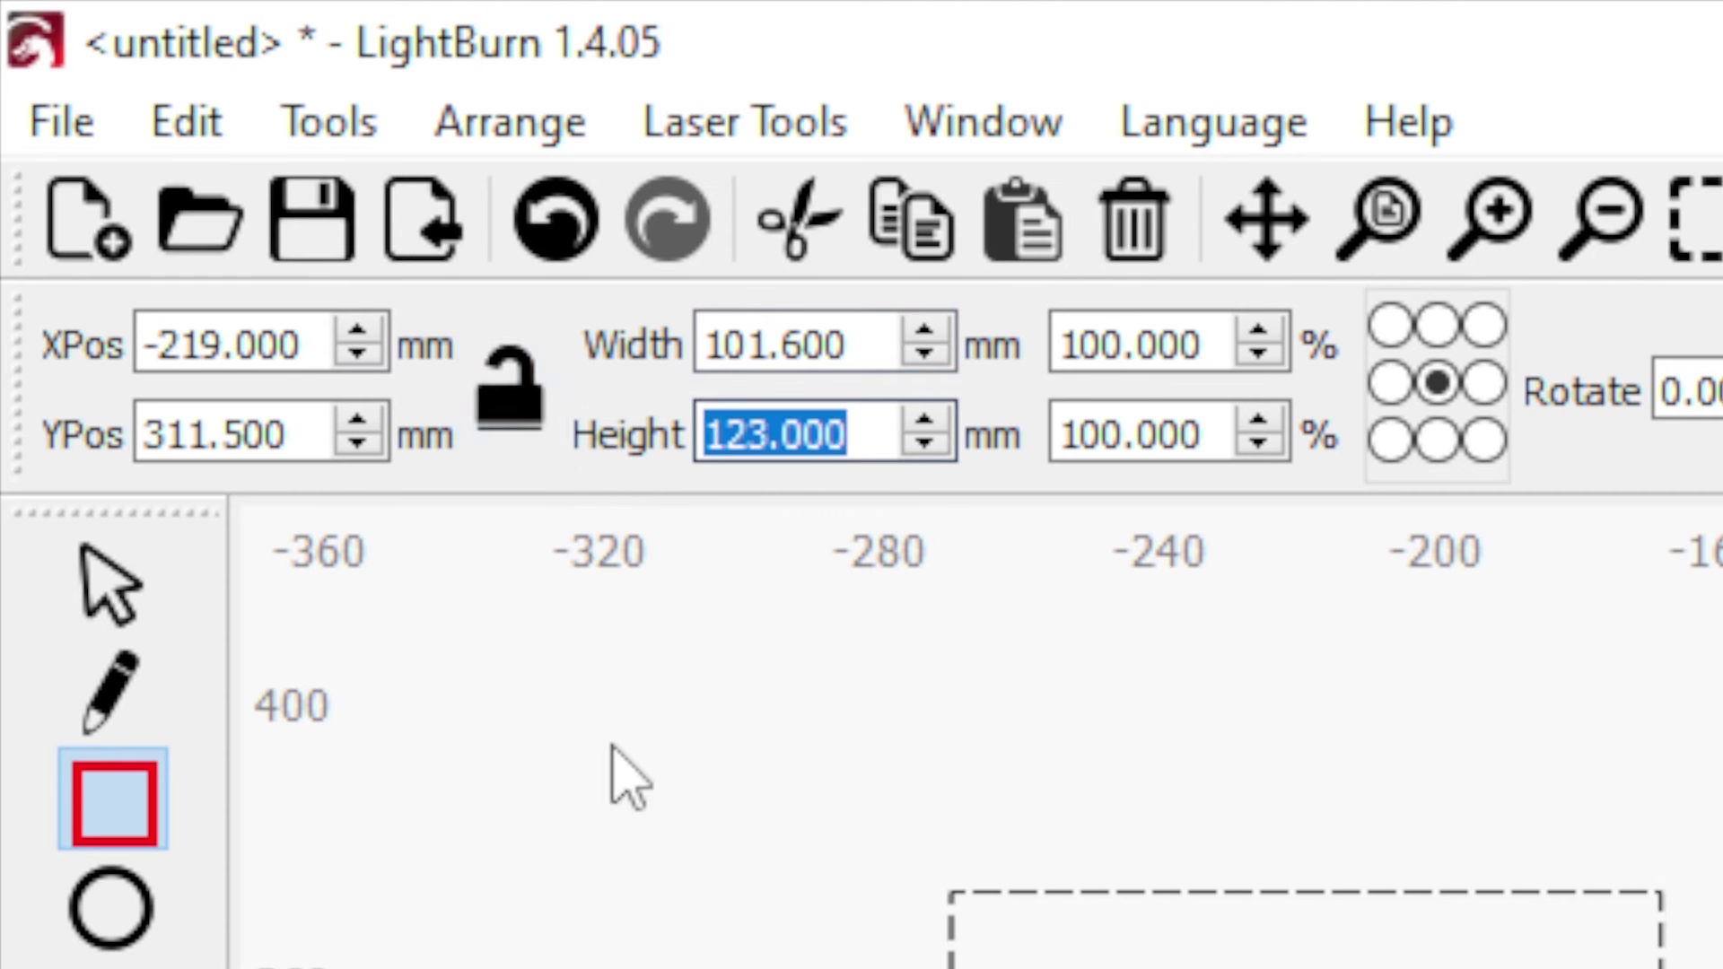
text(4")
key(Return)
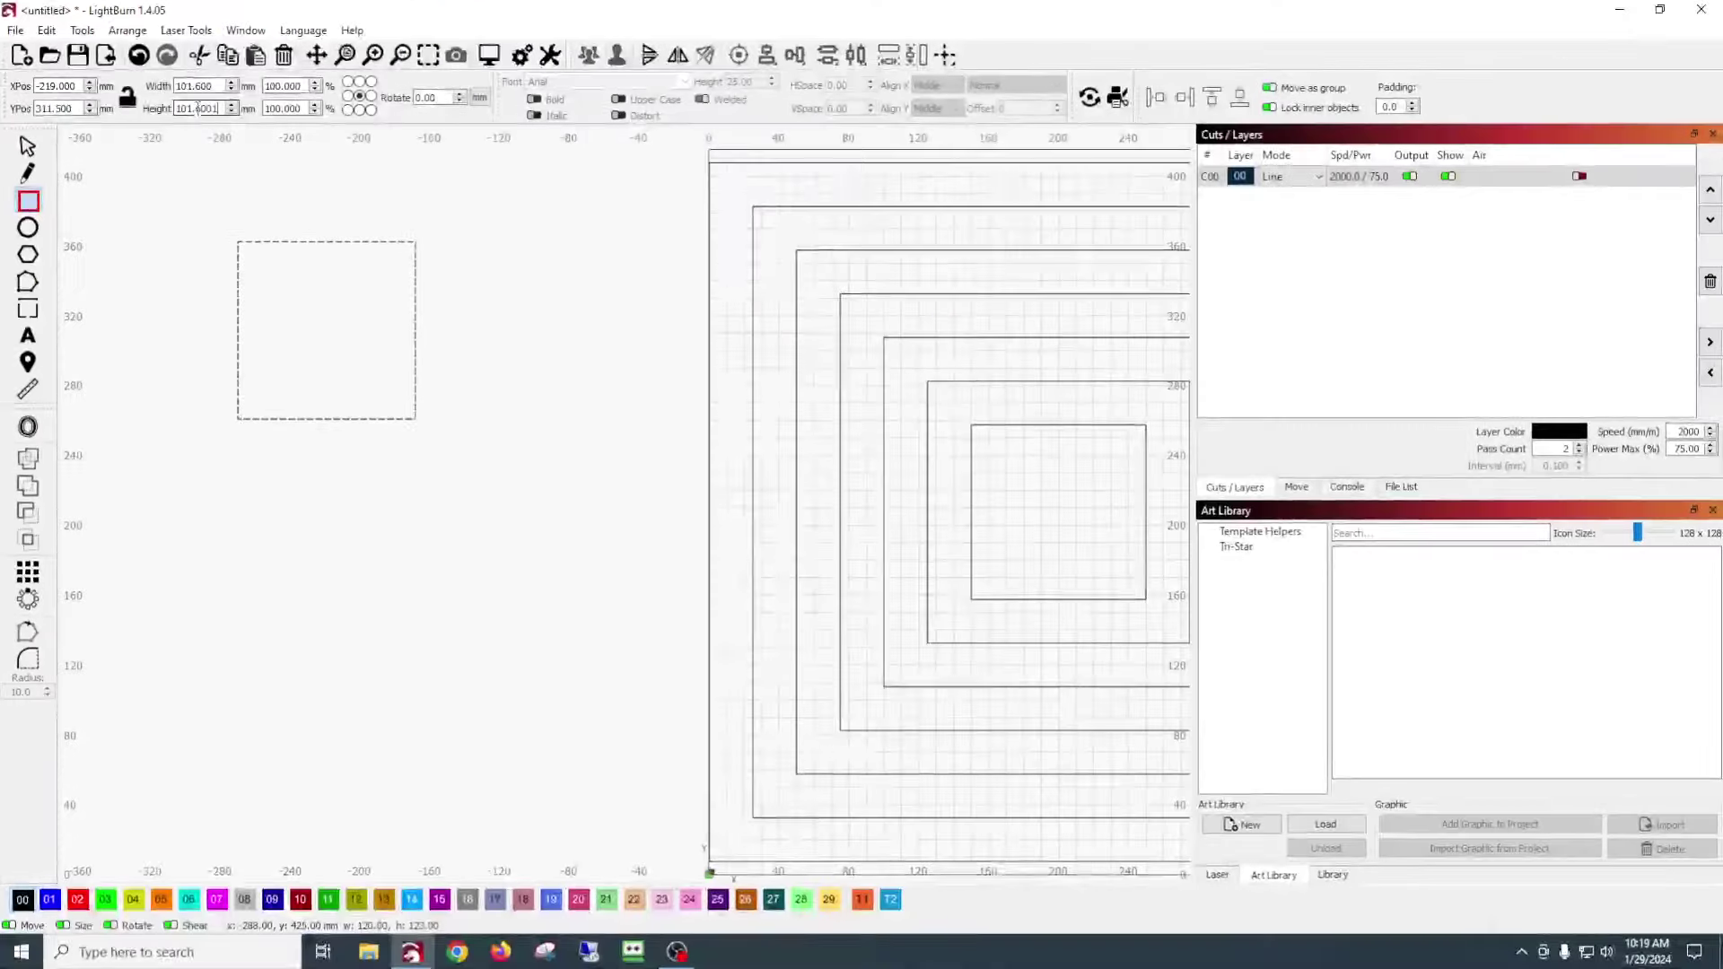
- Move the 4-inch square into the page's upper-left corner area, centered at about X 68, Y 338 mm
click(27, 145)
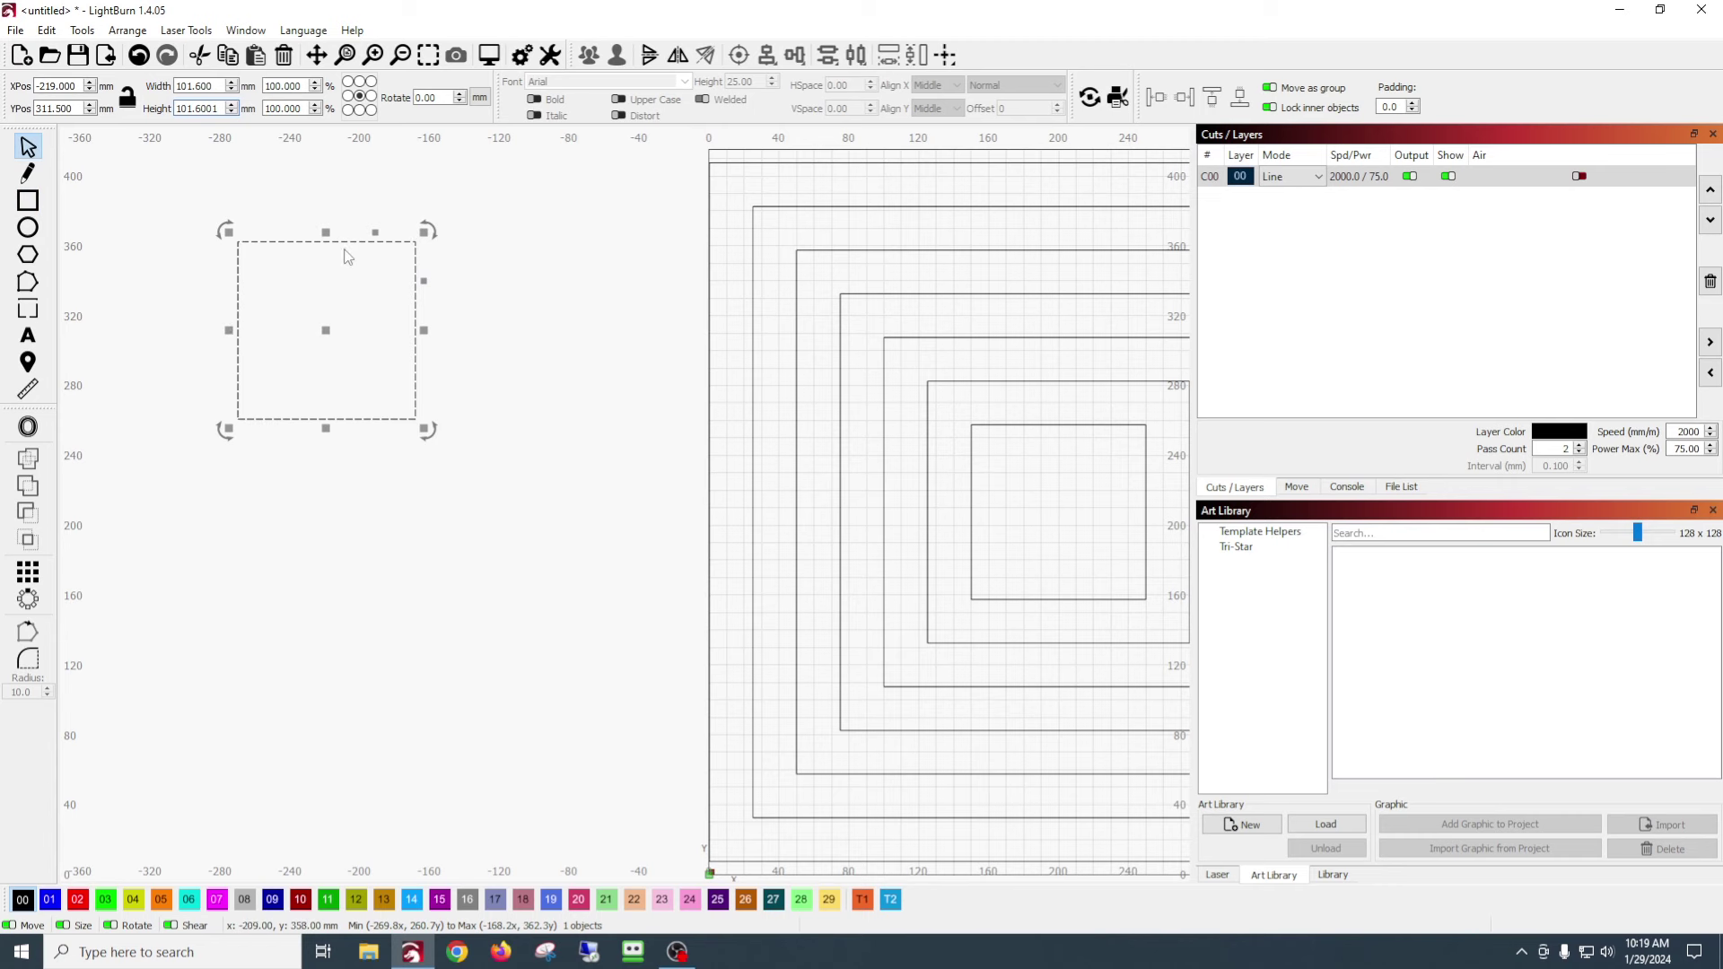
drag(331, 336, 833, 291)
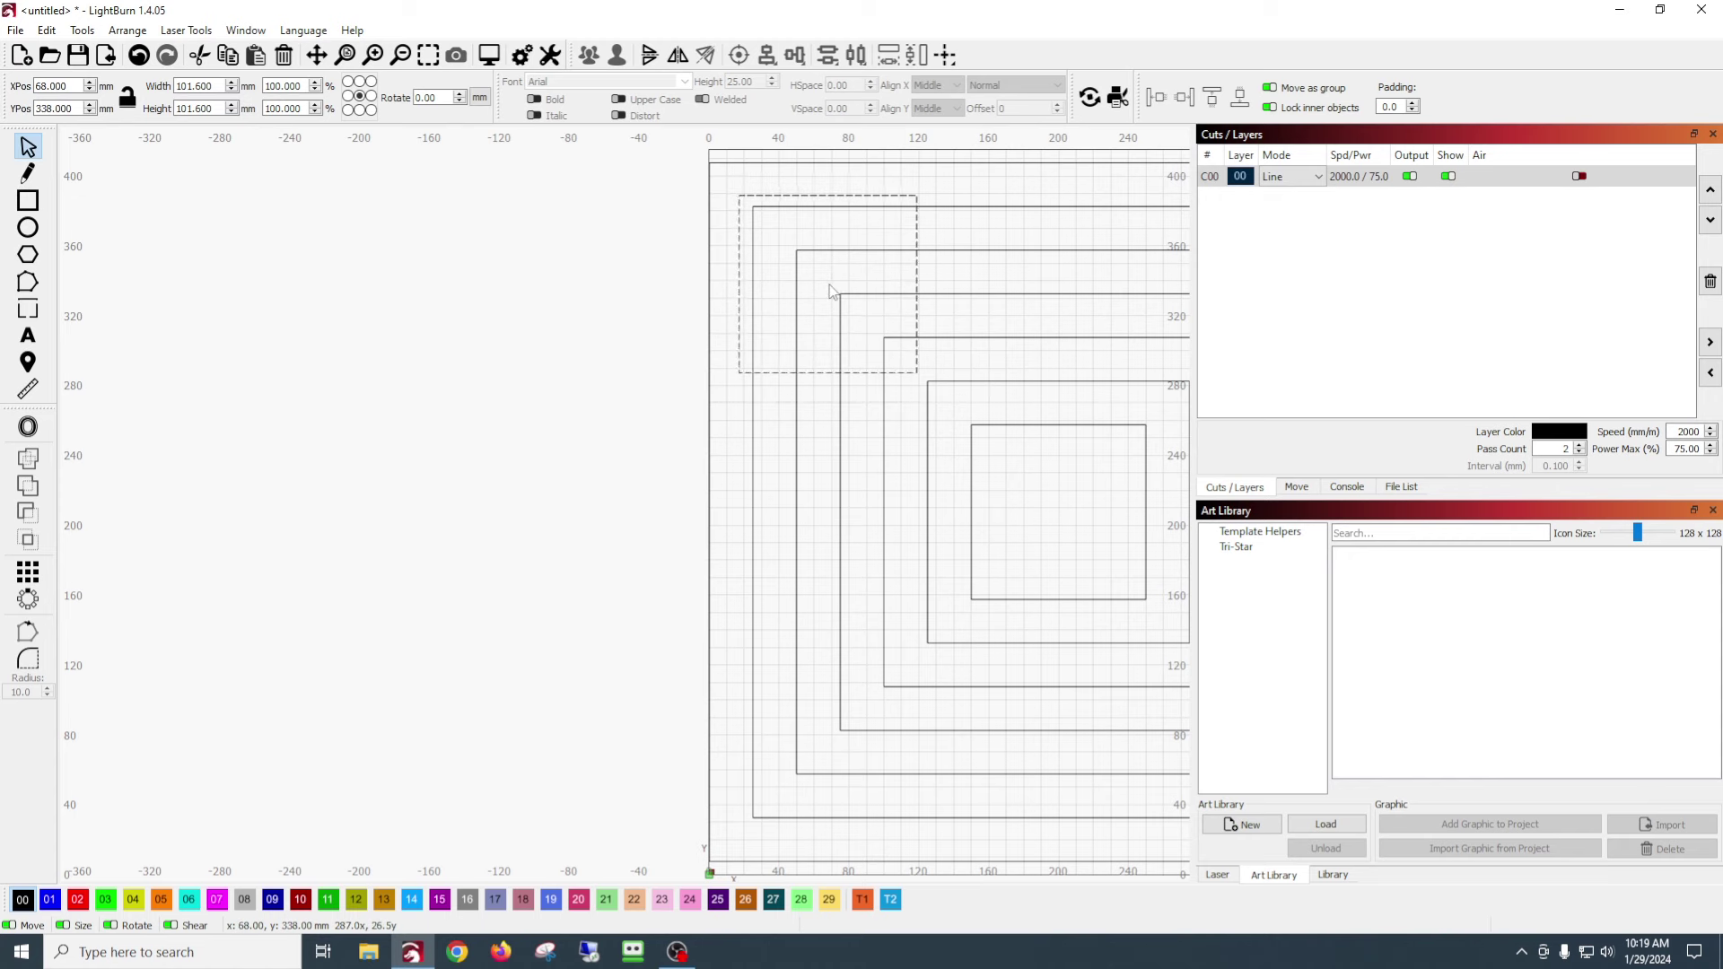
drag(833, 290, 833, 290)
- Start a grid array of the 4-inch square with 3 columns
drag(514, 383, 126, 409)
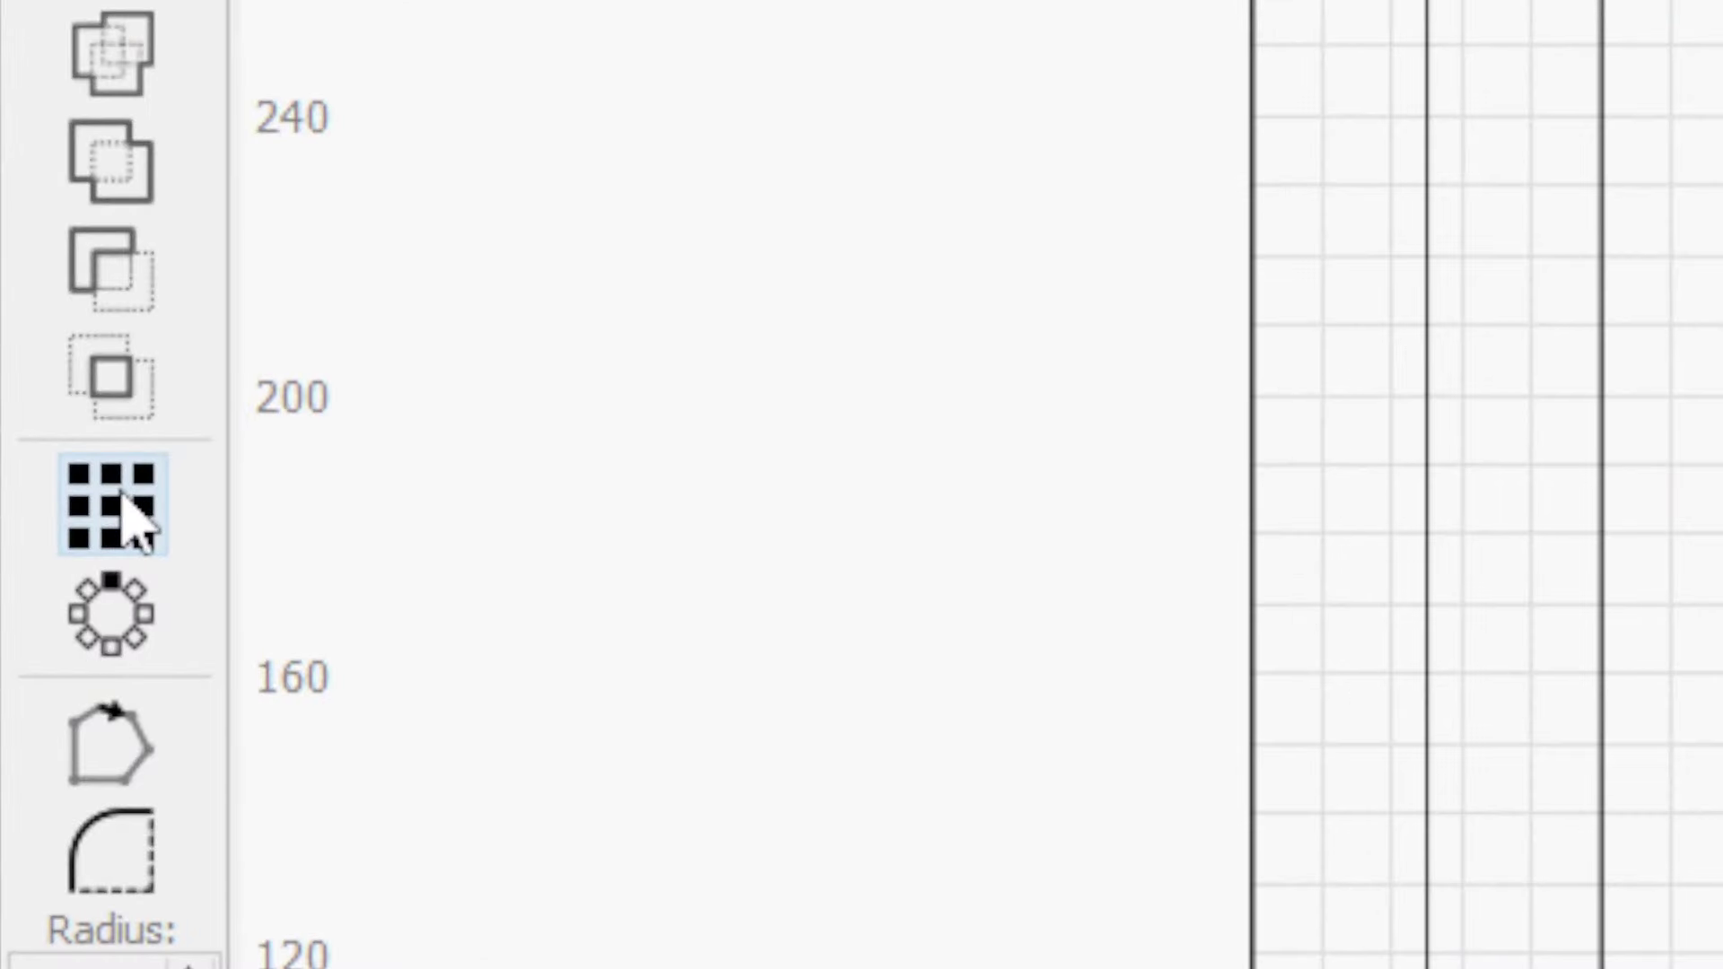
click(134, 521)
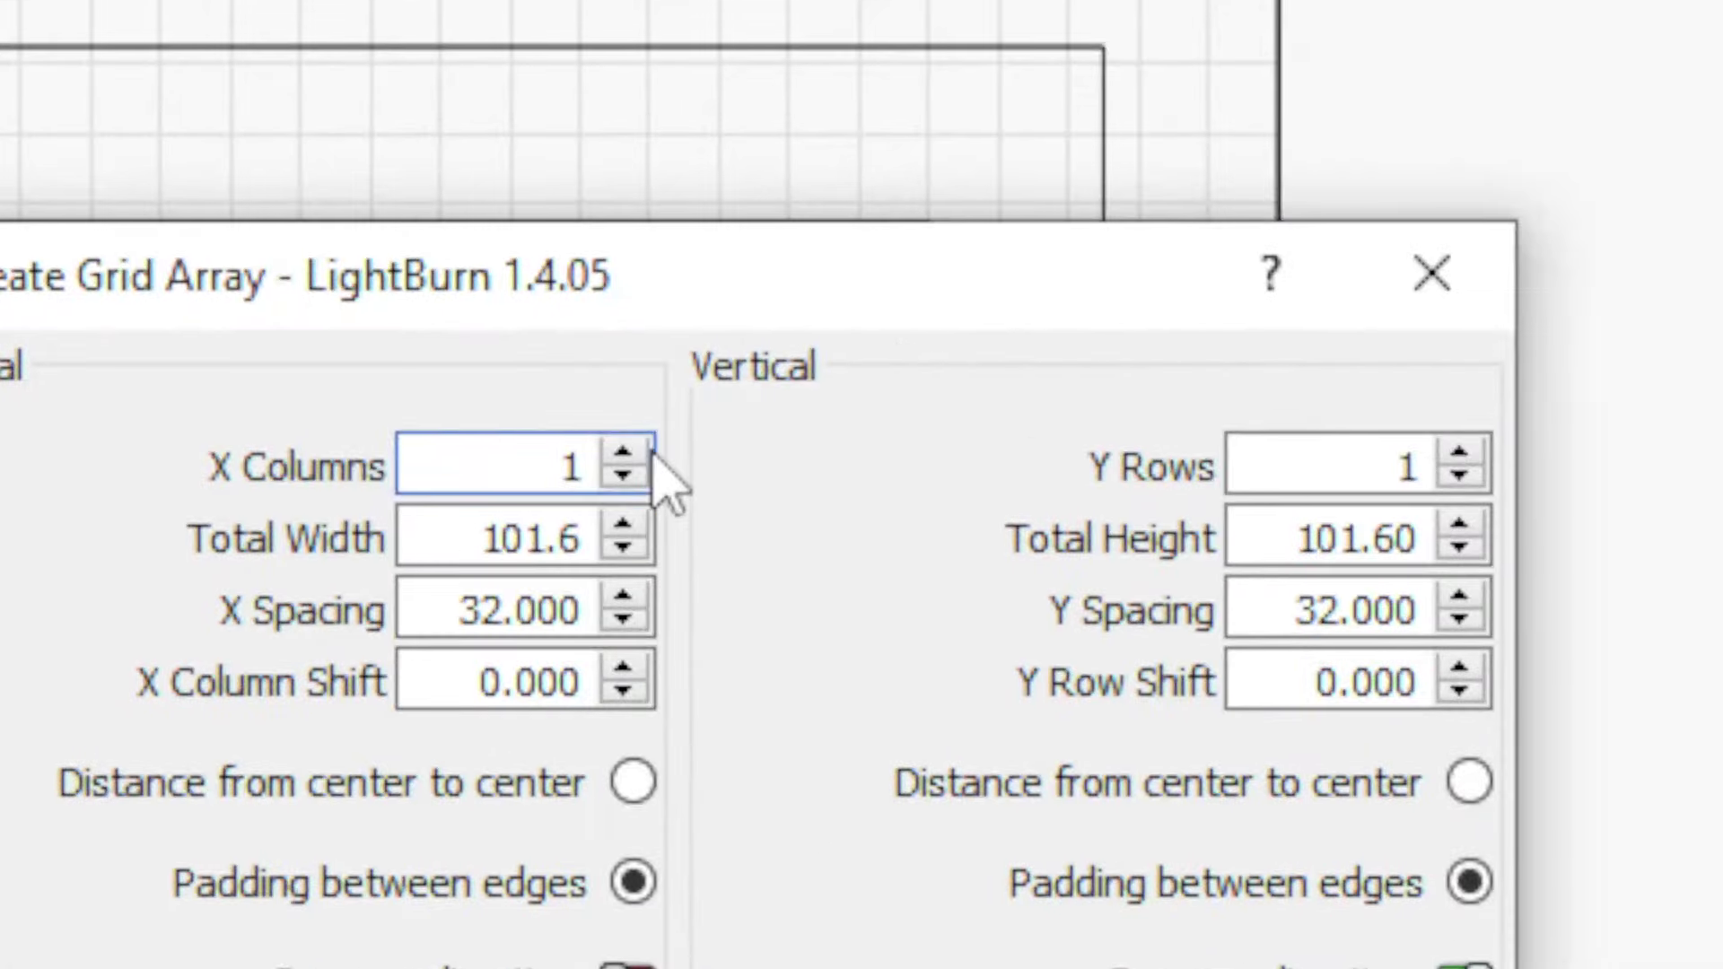
click(628, 454)
click(628, 454)
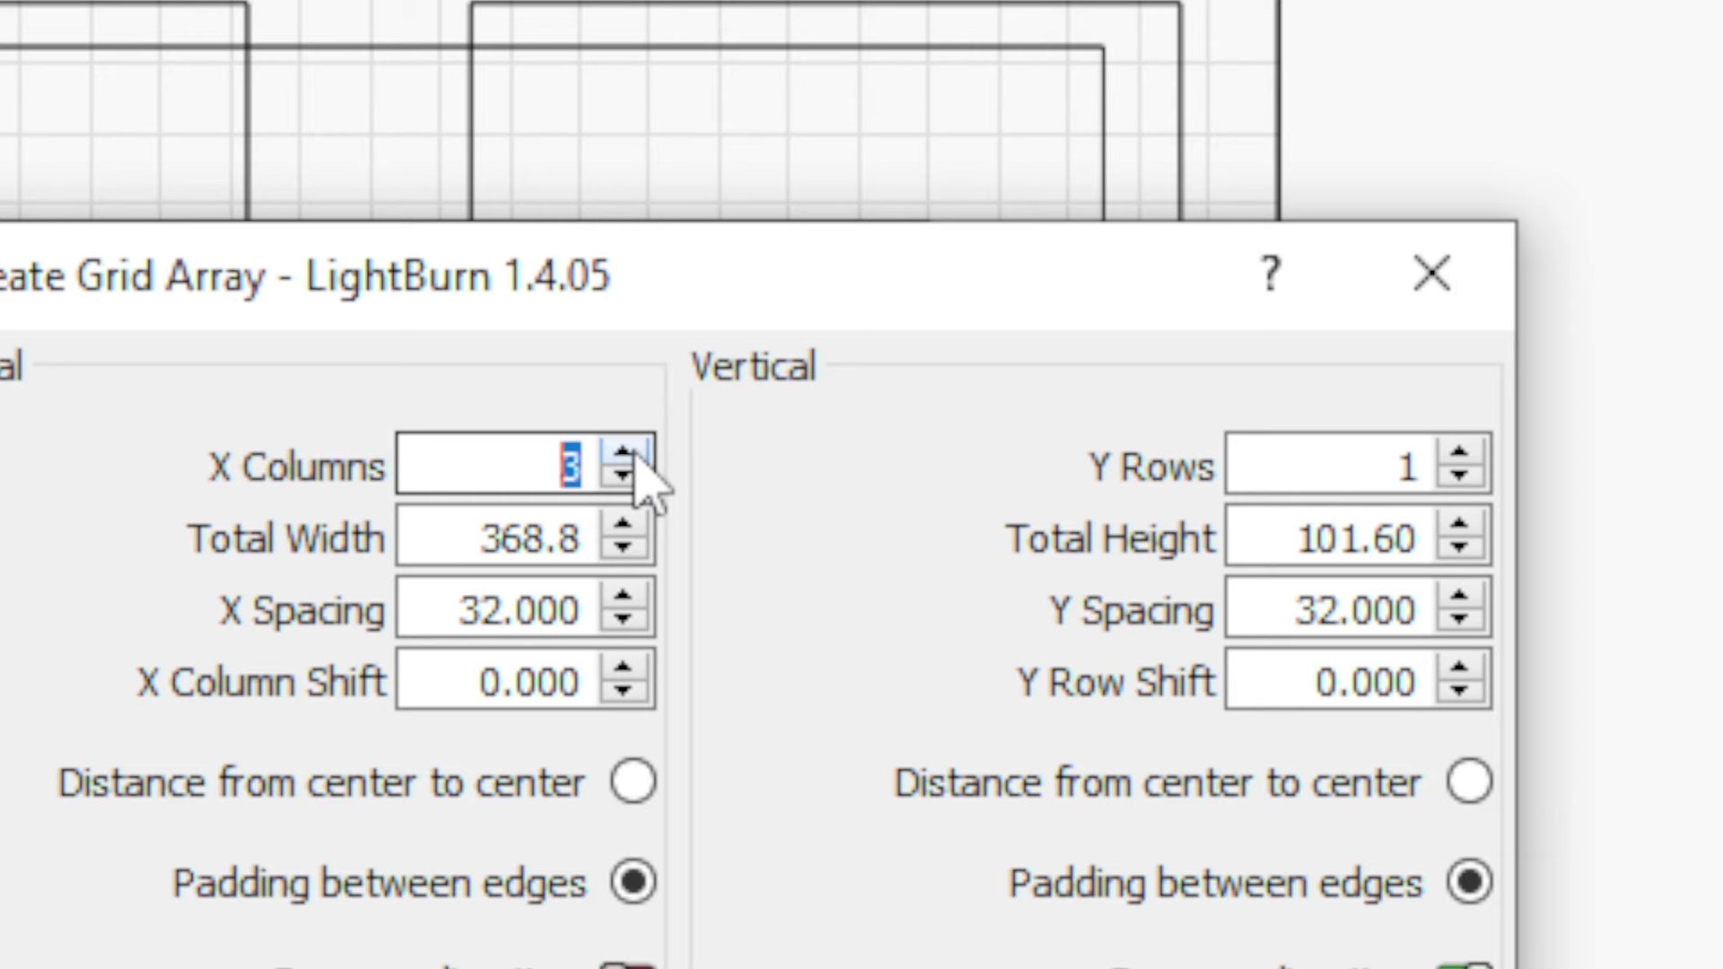
drag(885, 285, 852, 504)
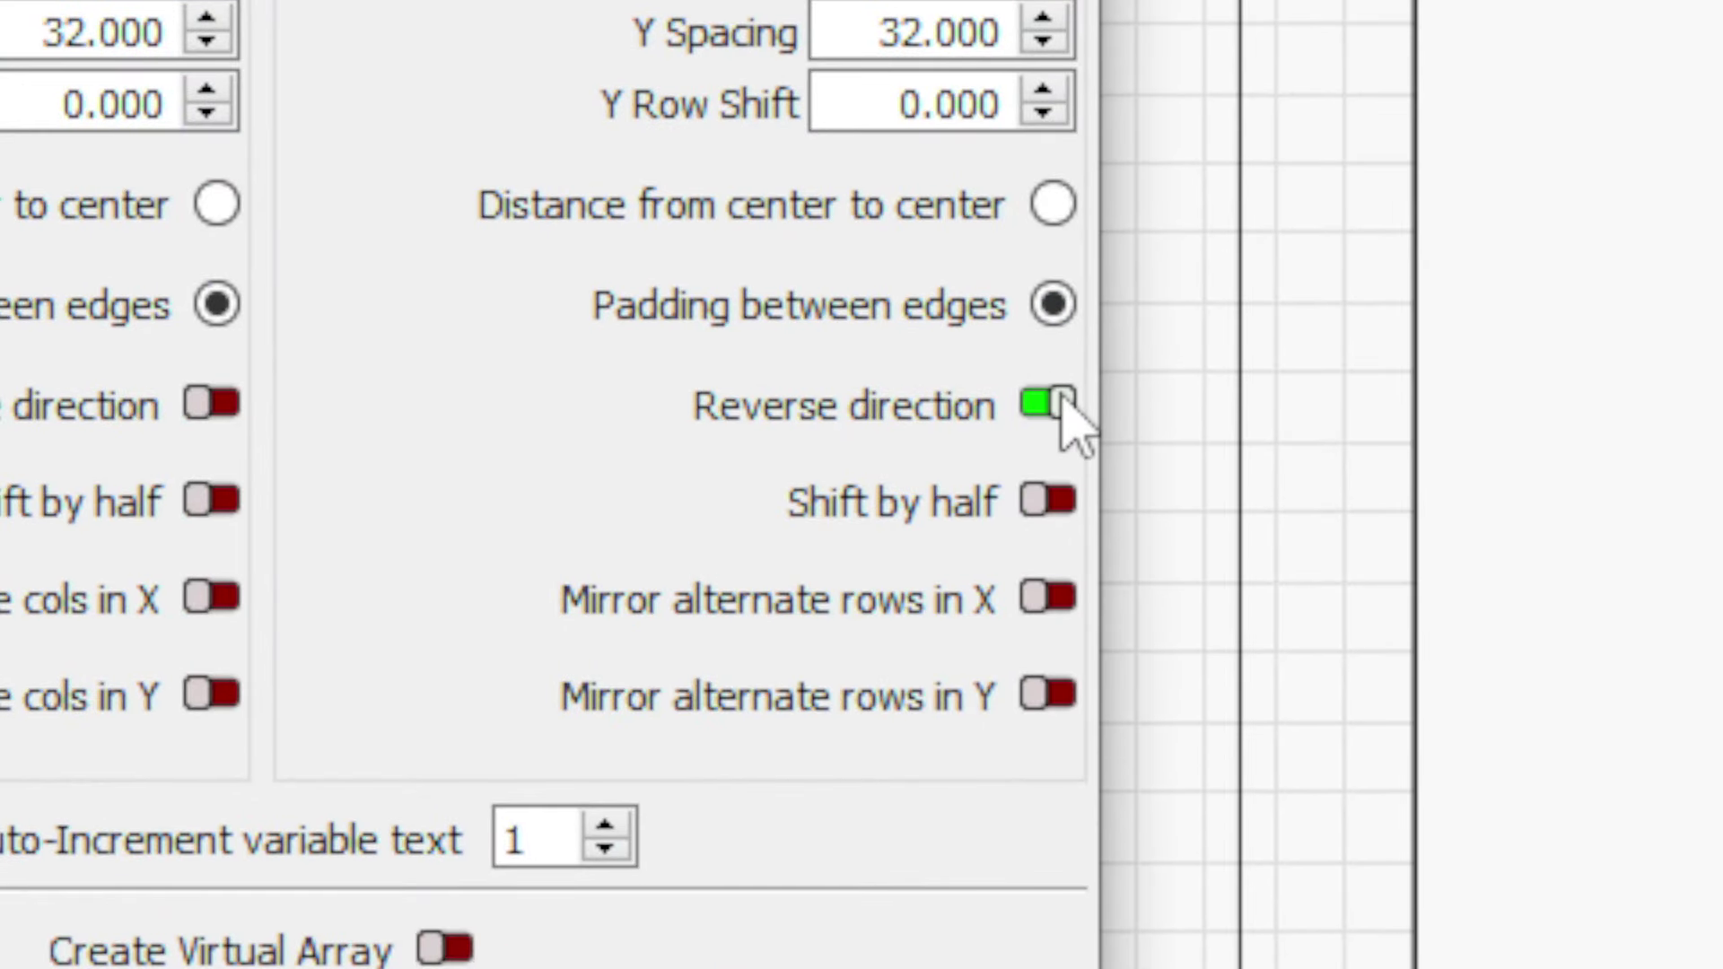
- Set the array to 3 rows with the vertical direction reversed, and create the grid
click(1050, 404)
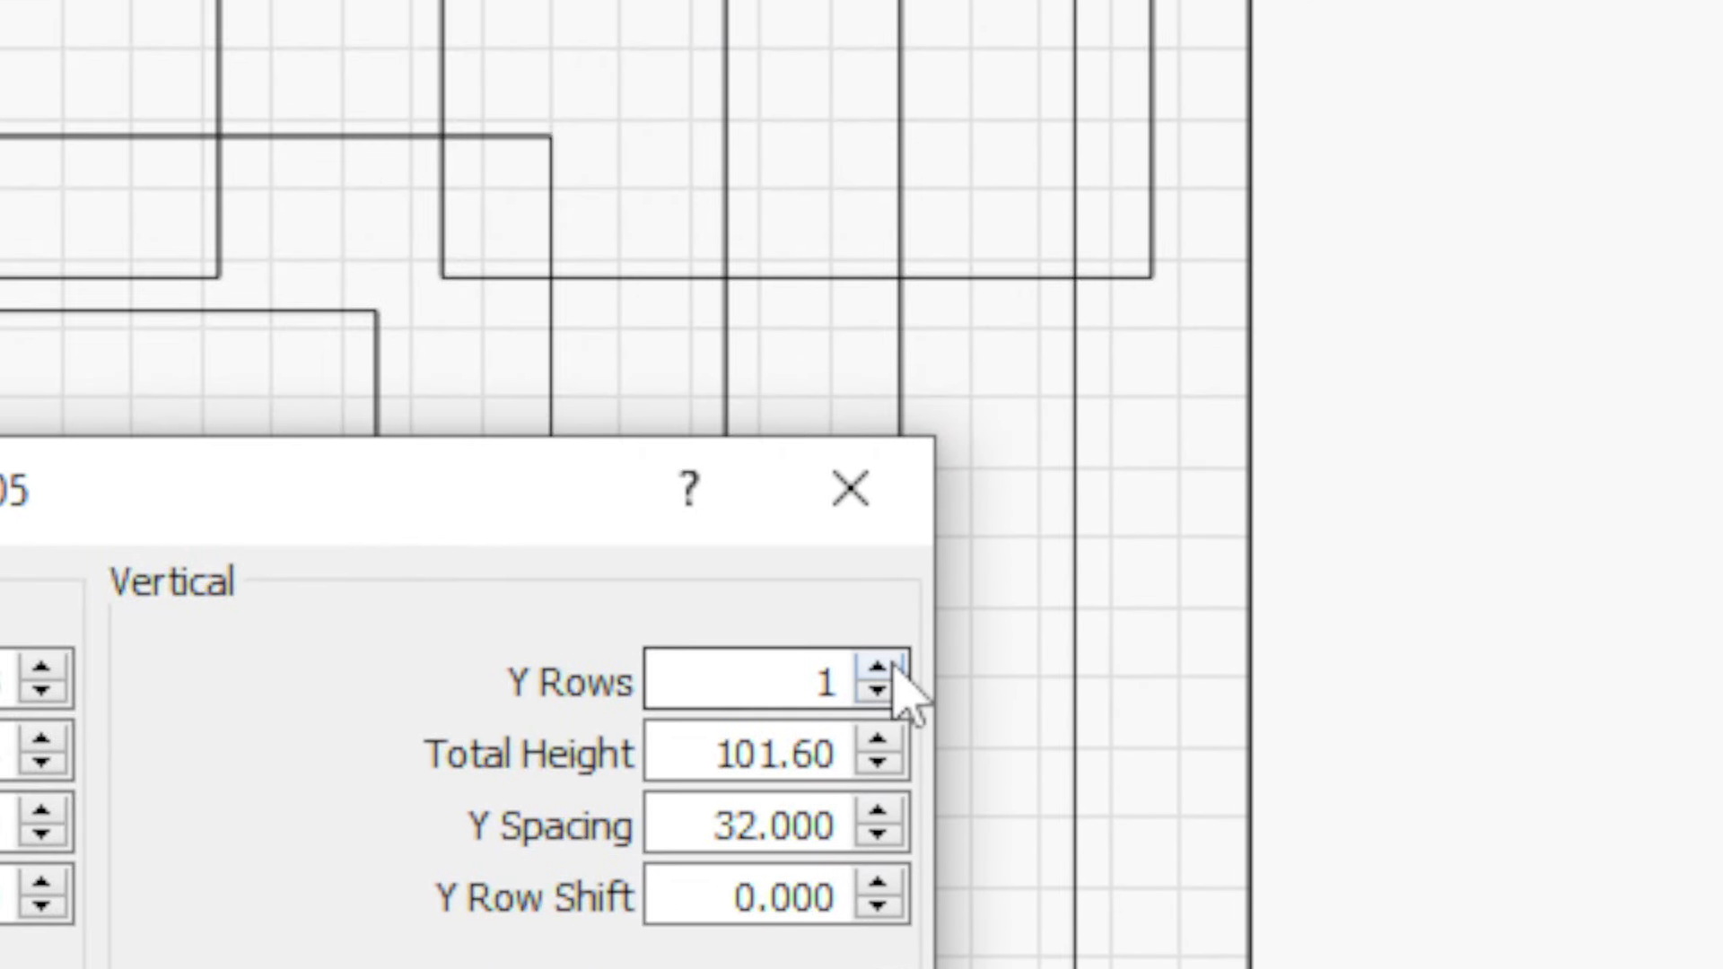
click(896, 671)
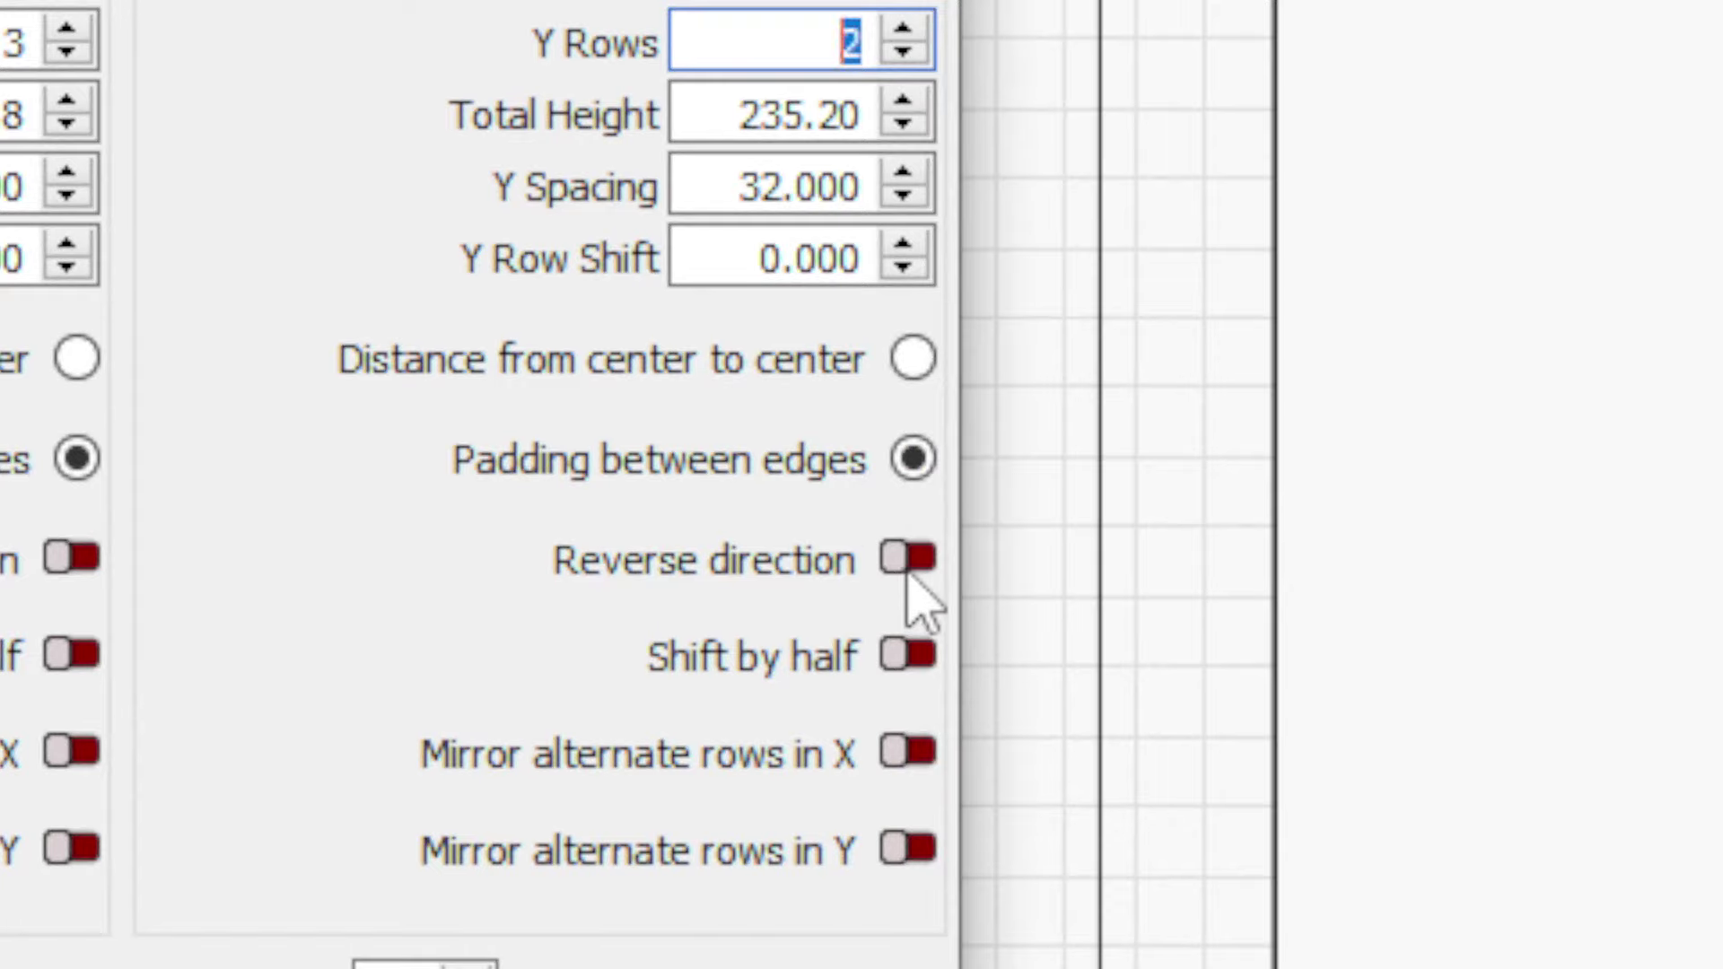
click(897, 563)
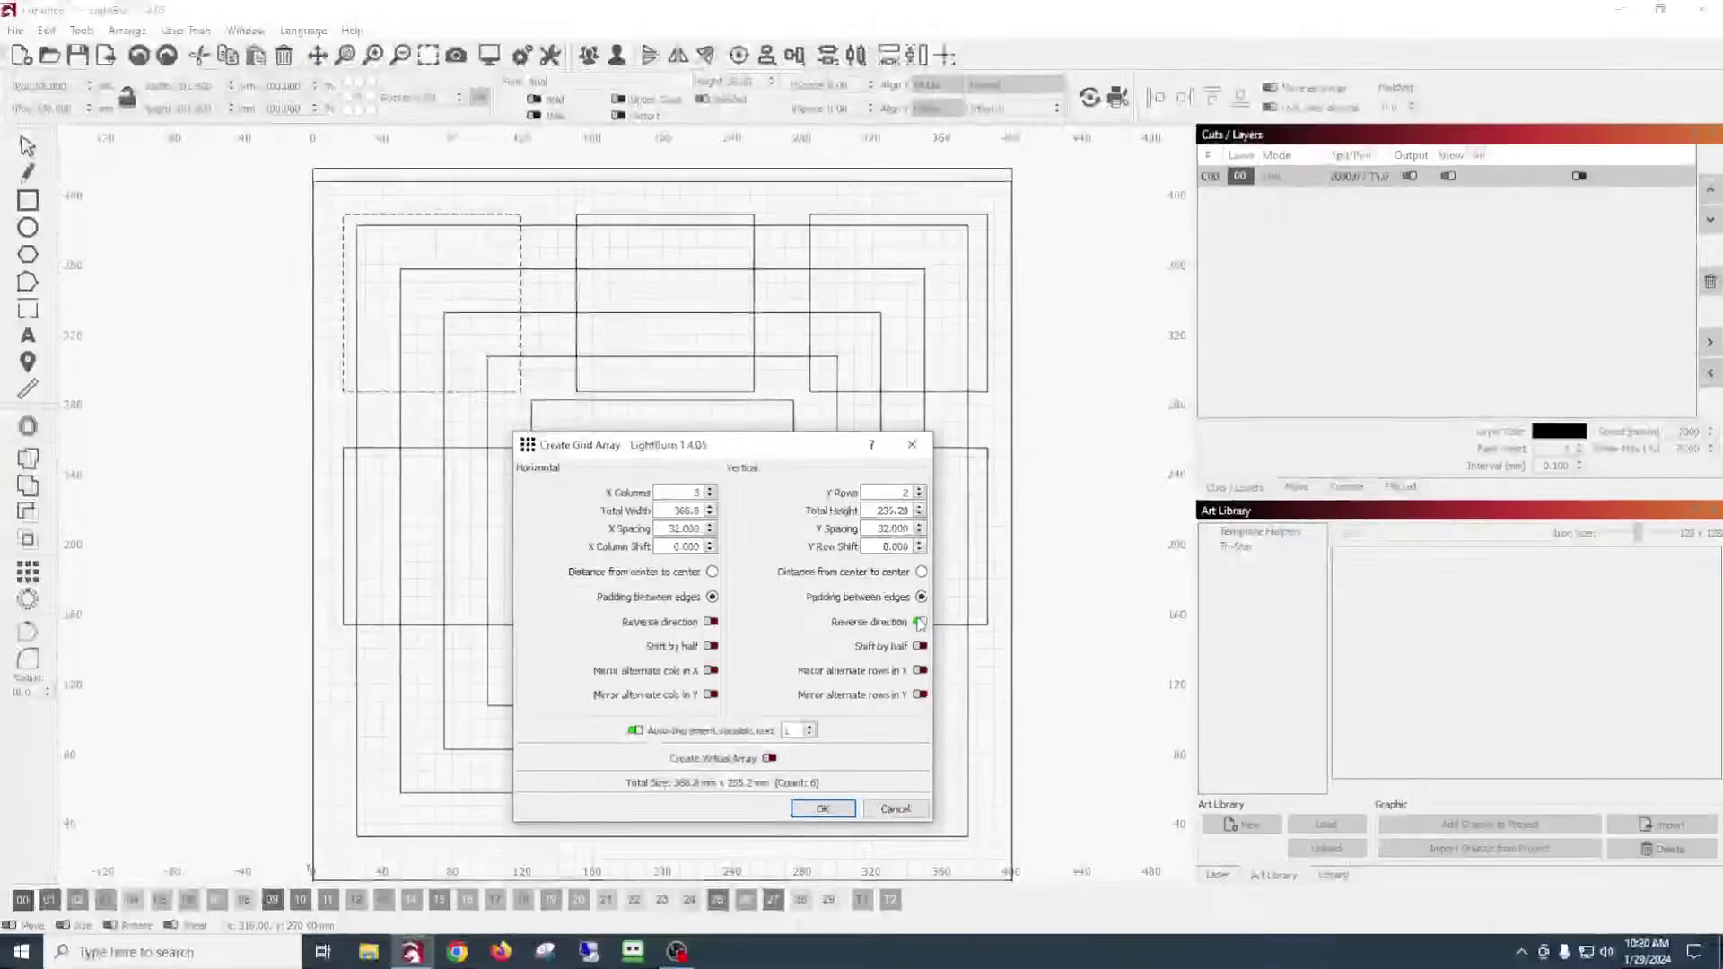
drag(765, 455, 1247, 319)
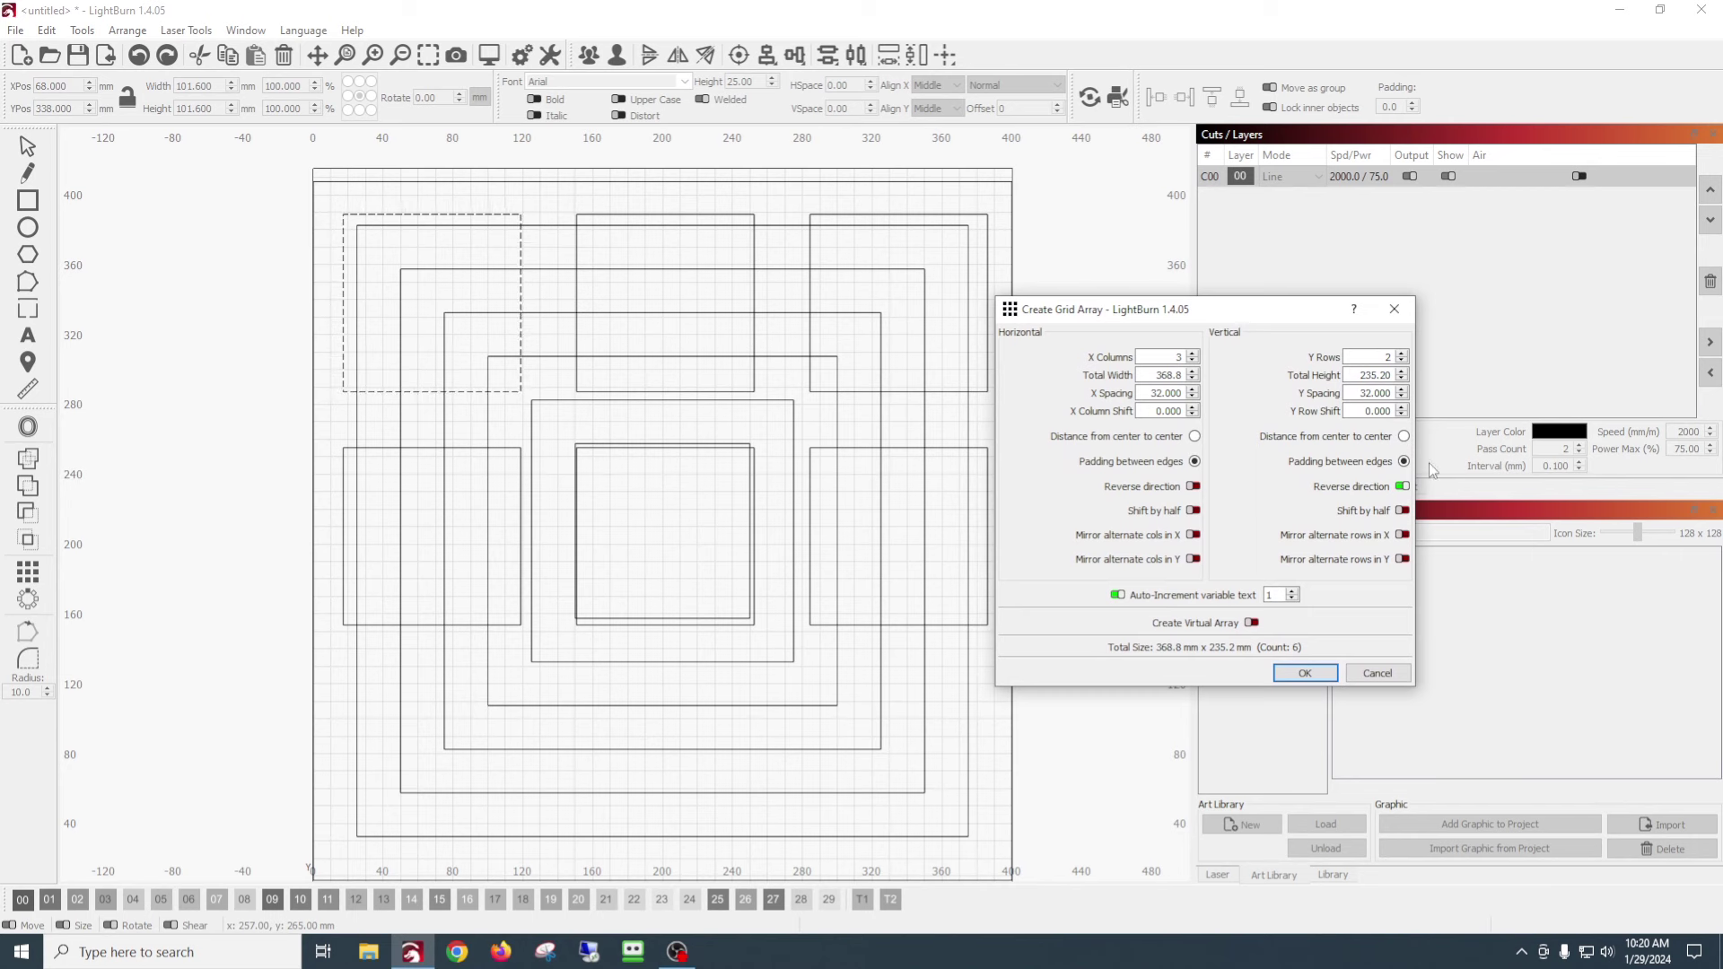
click(1402, 354)
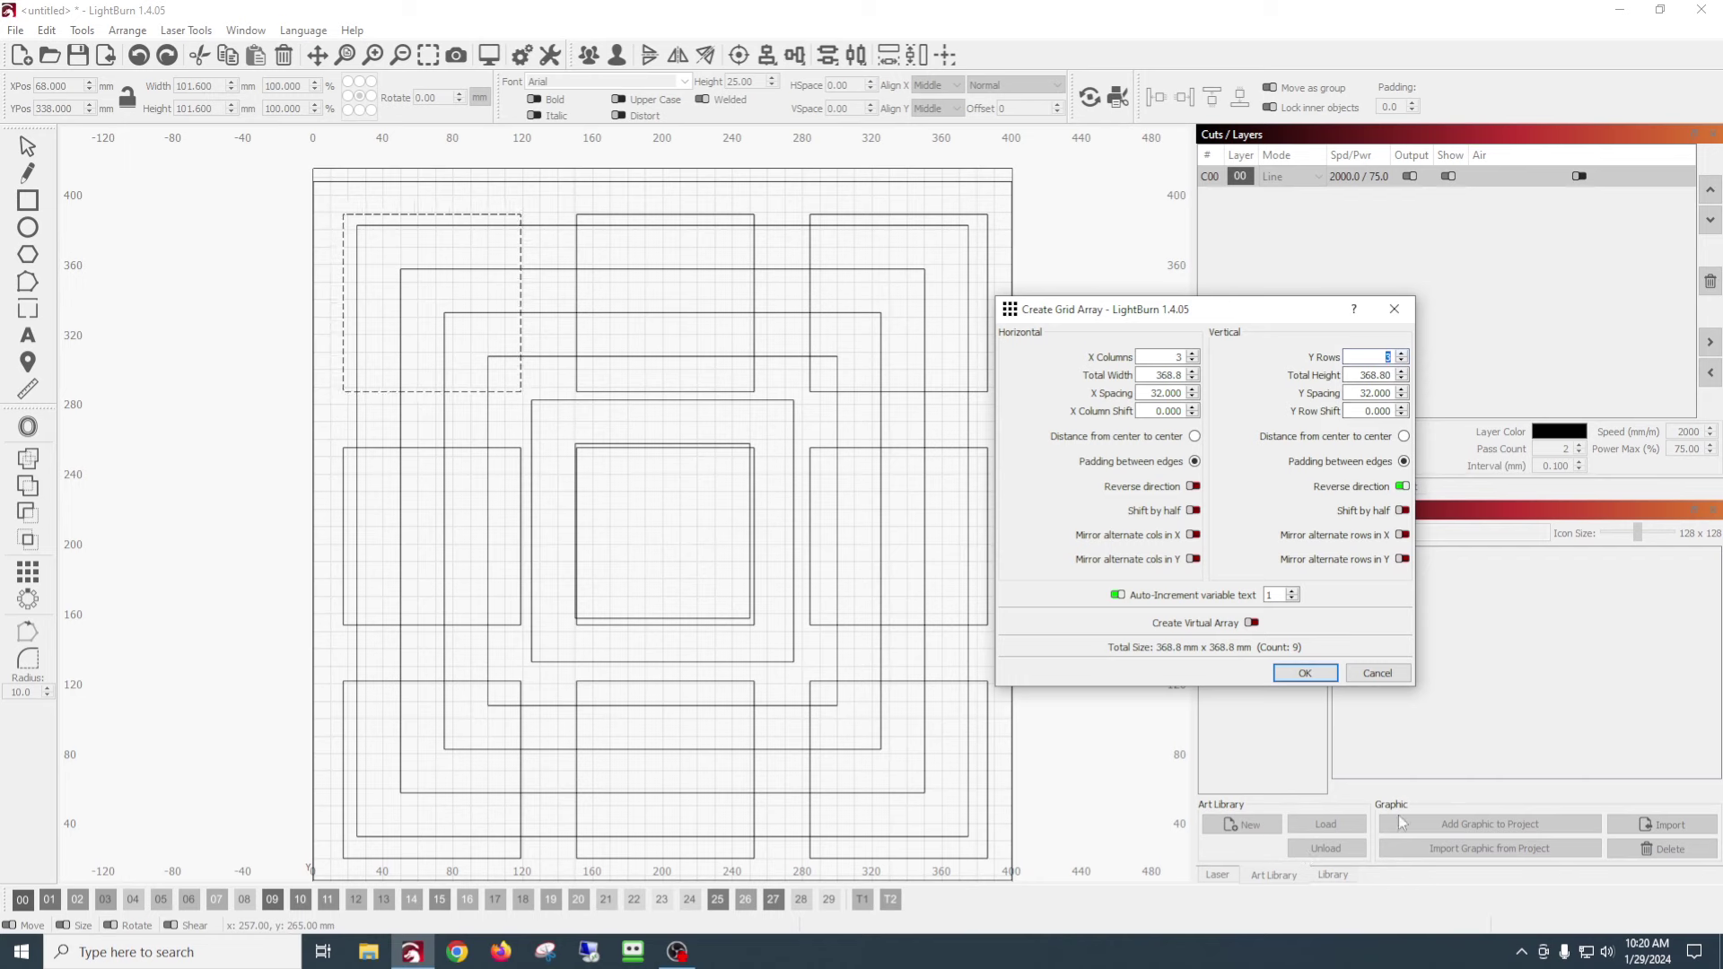
click(1306, 673)
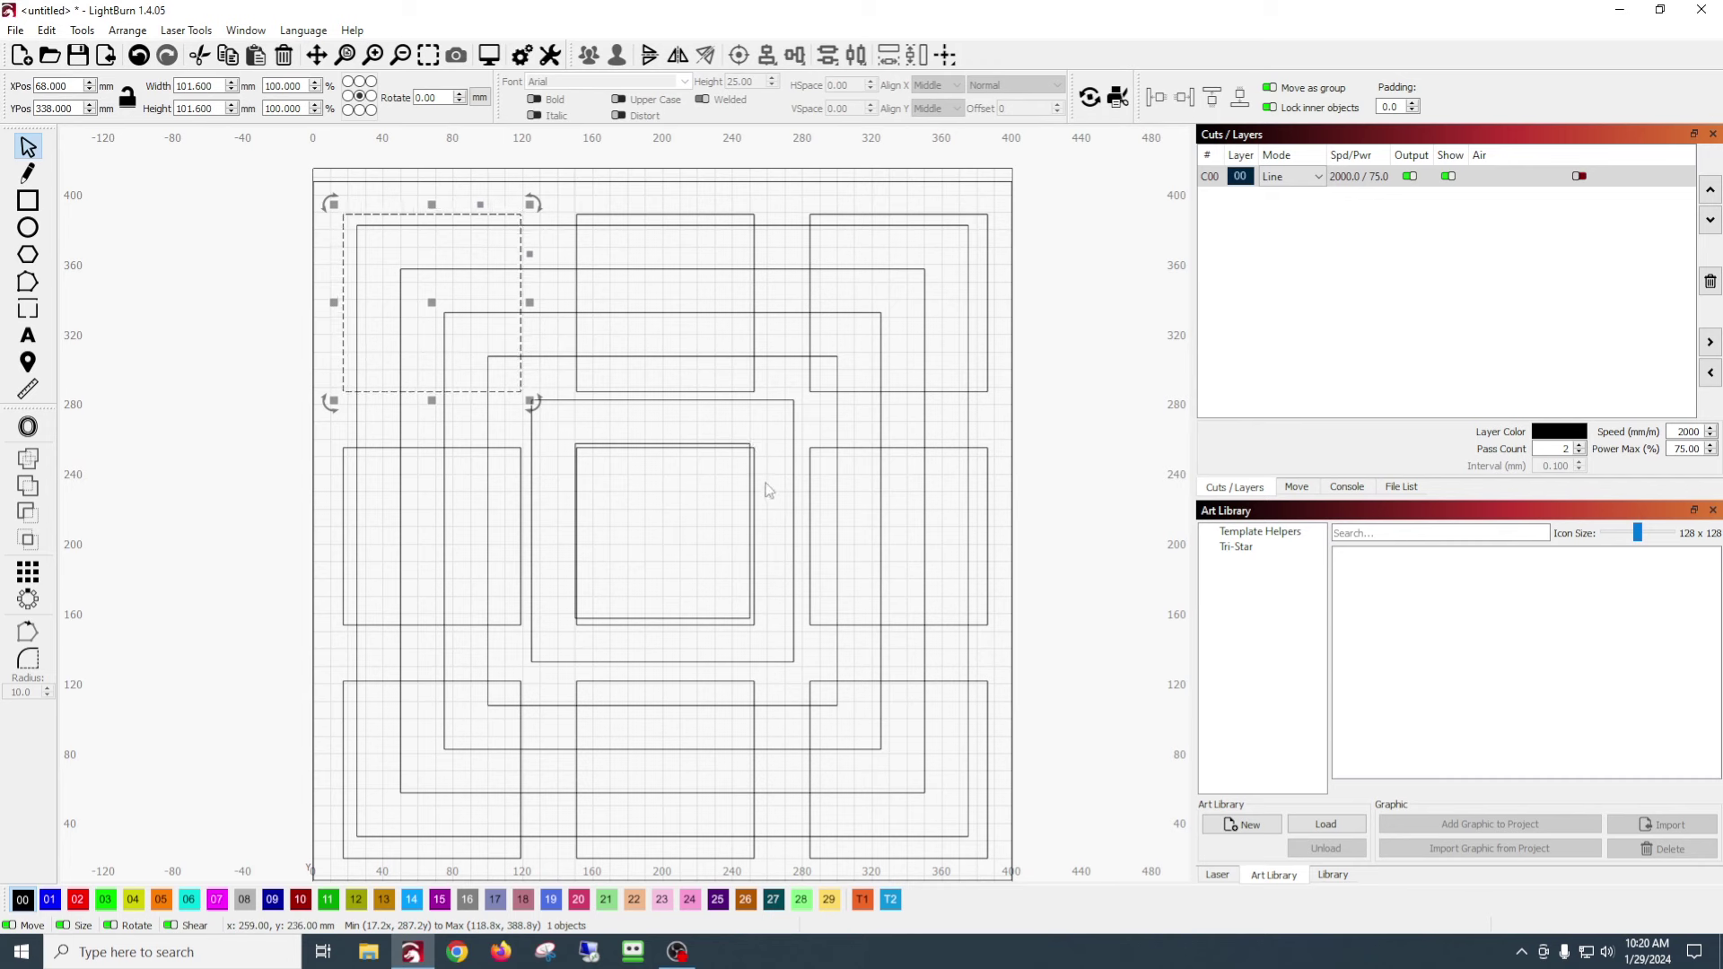
- Select the array's 4-inch squares except the lower-left one and group them
shift+click(577, 248)
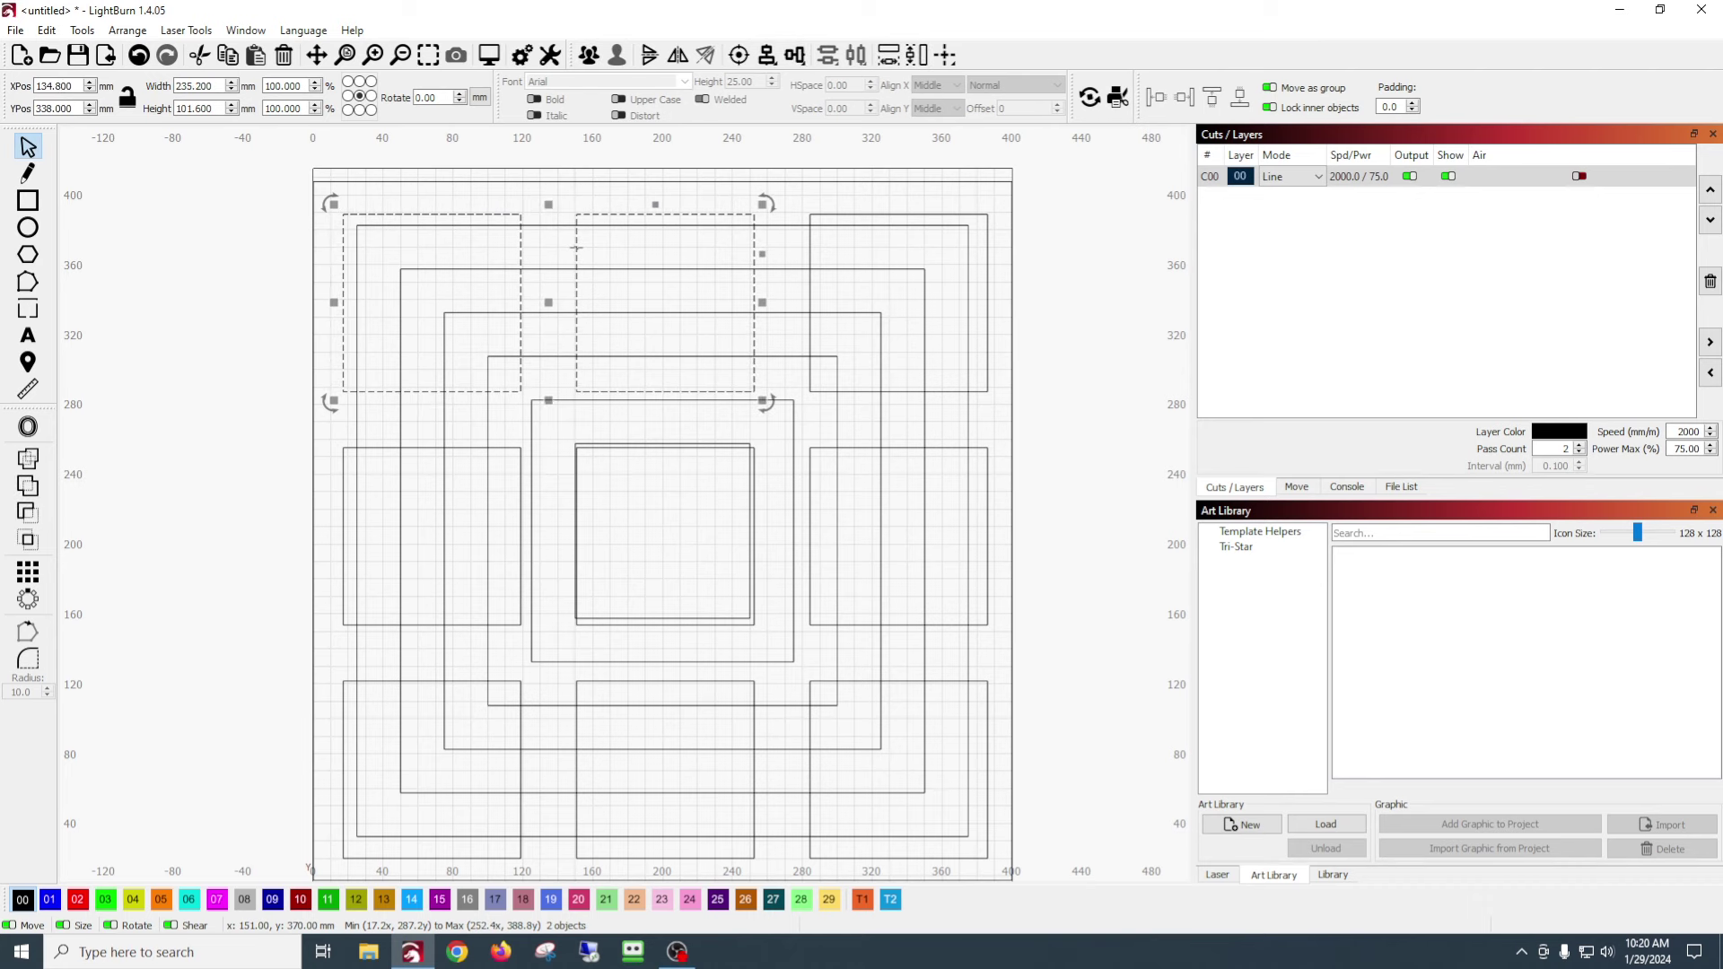
shift+click(810, 246)
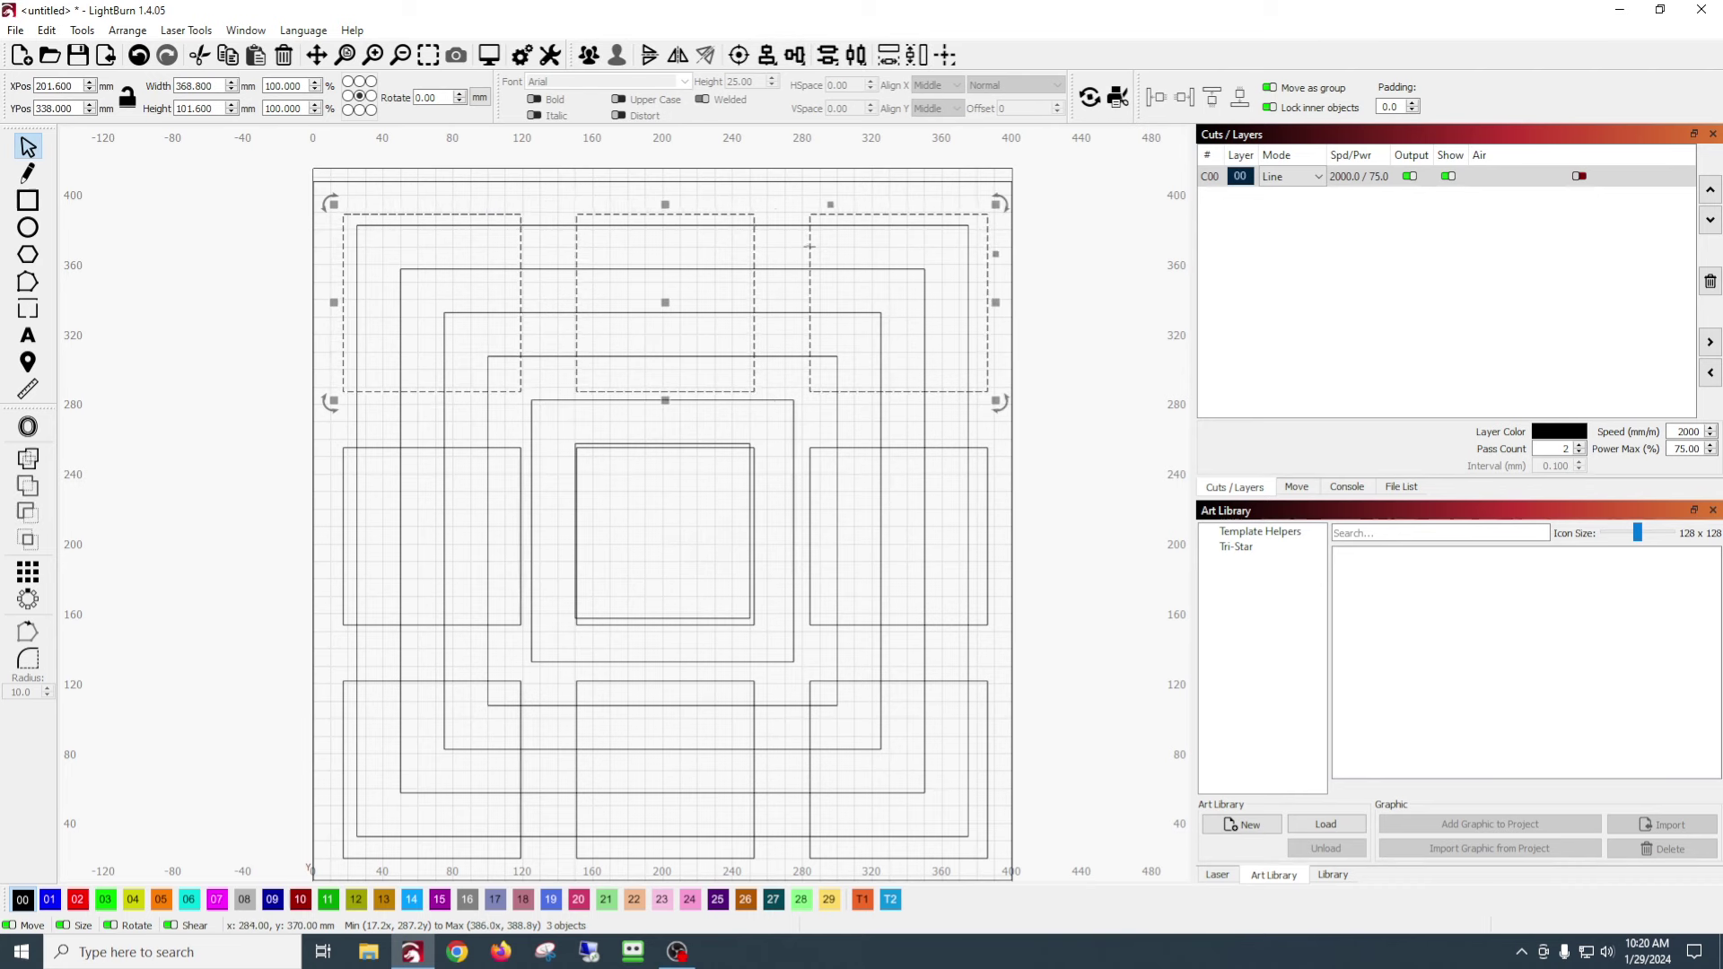
shift+click(521, 463)
shift+click(809, 473)
shift+click(863, 682)
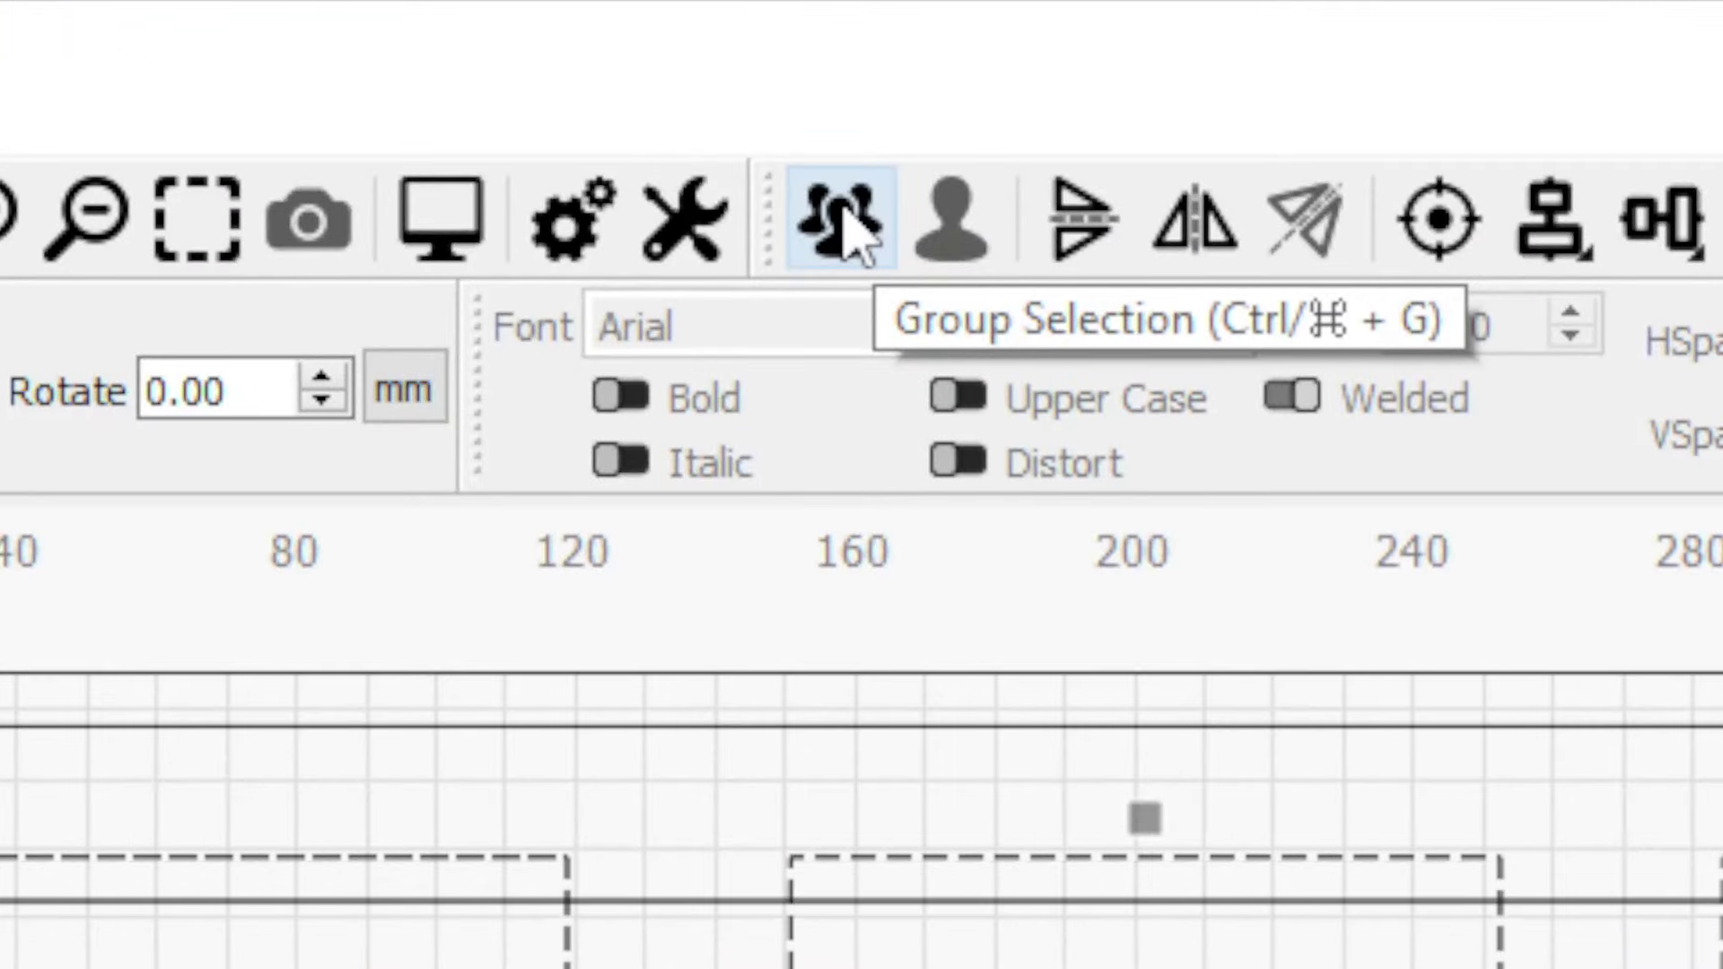
click(851, 229)
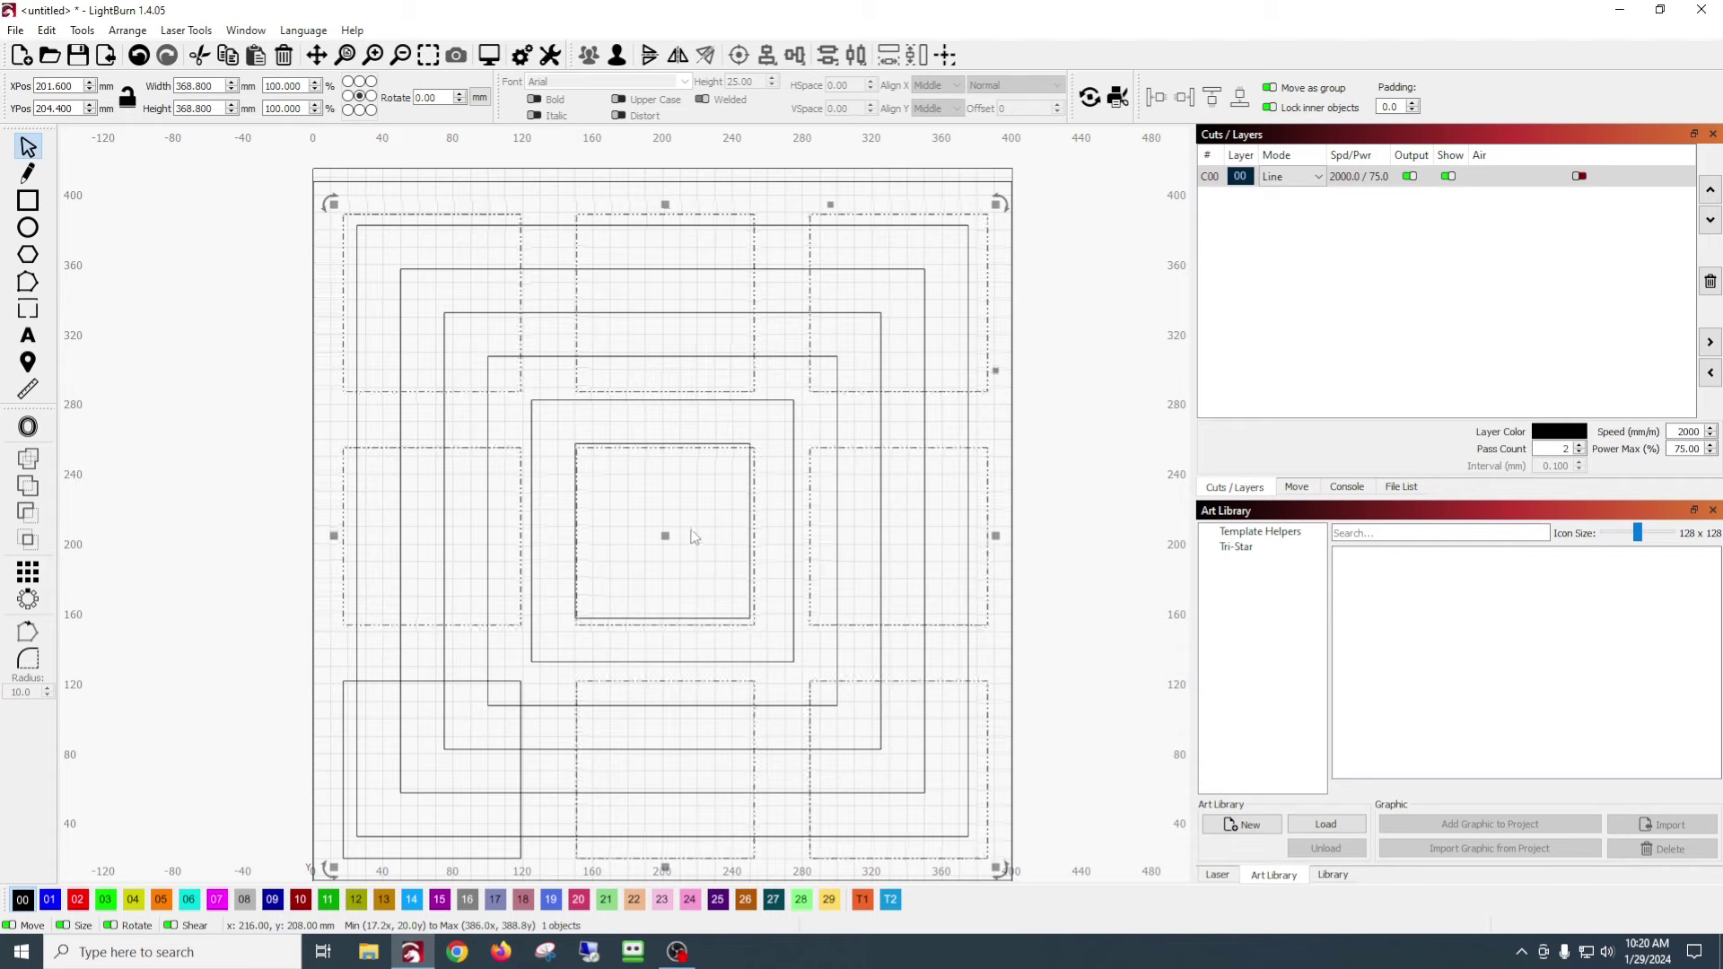
- Move the grouped squares to the page center and inspect their alignment with the innermost 100 mm square
mouse_move(665, 535)
mouse_down()
mouse_move(661, 554)
mouse_move(669, 535)
mouse_up()
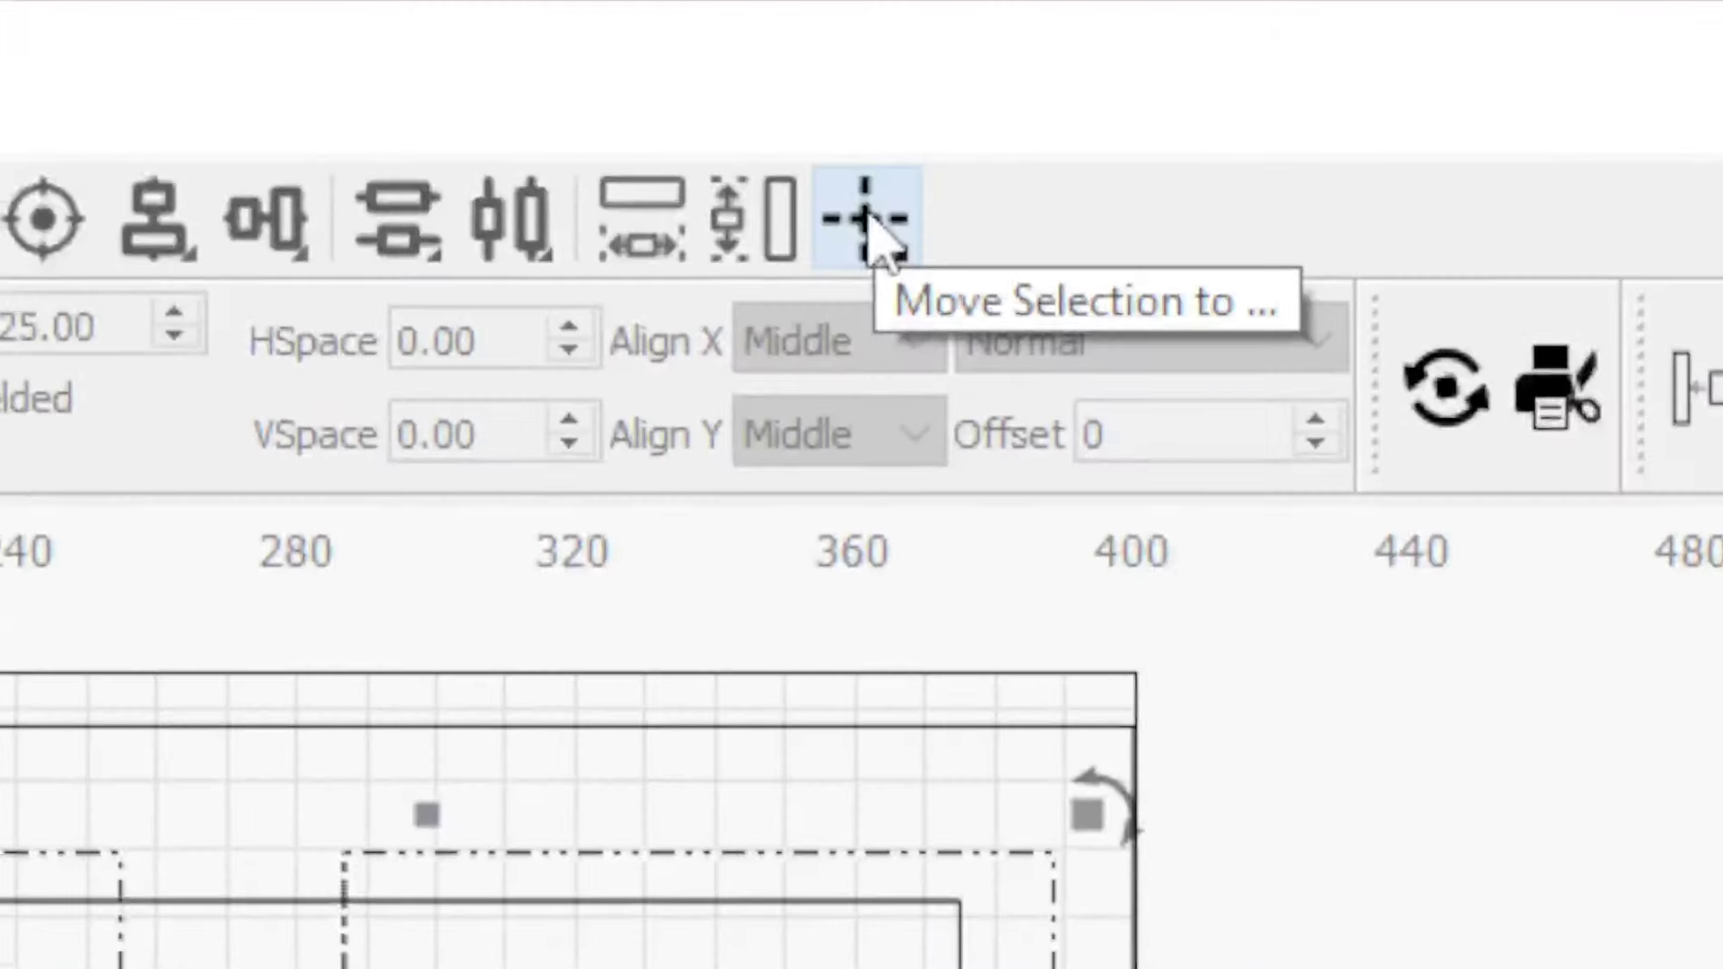
click(871, 233)
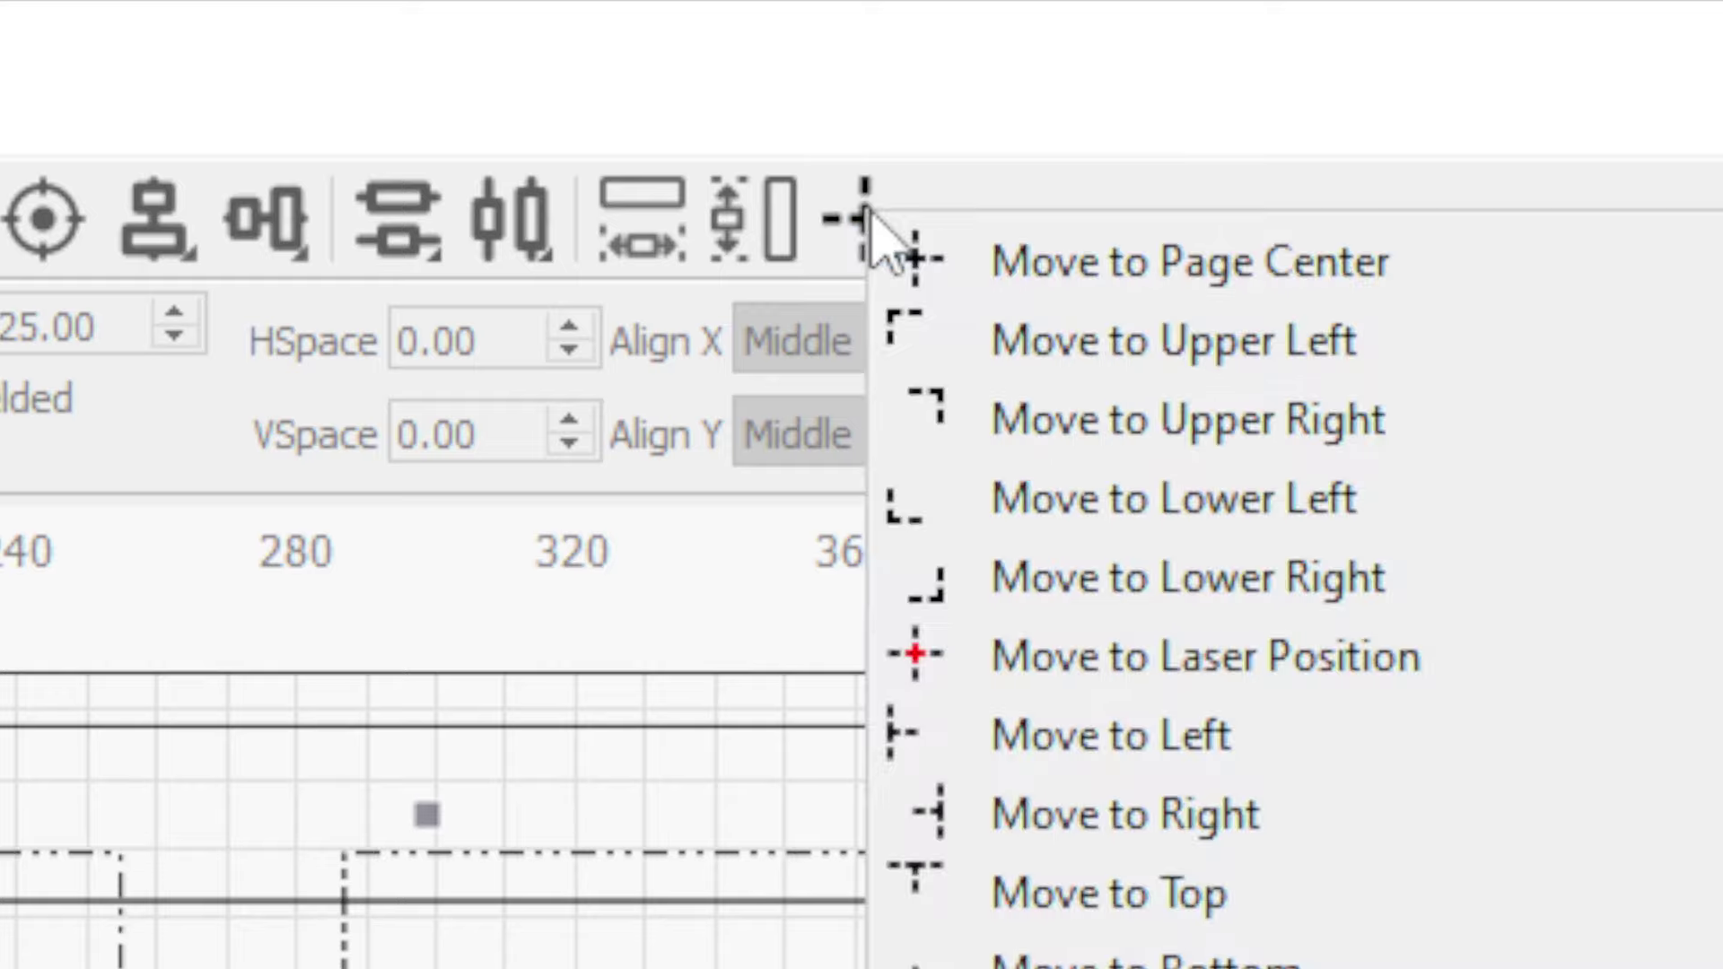
click(1173, 274)
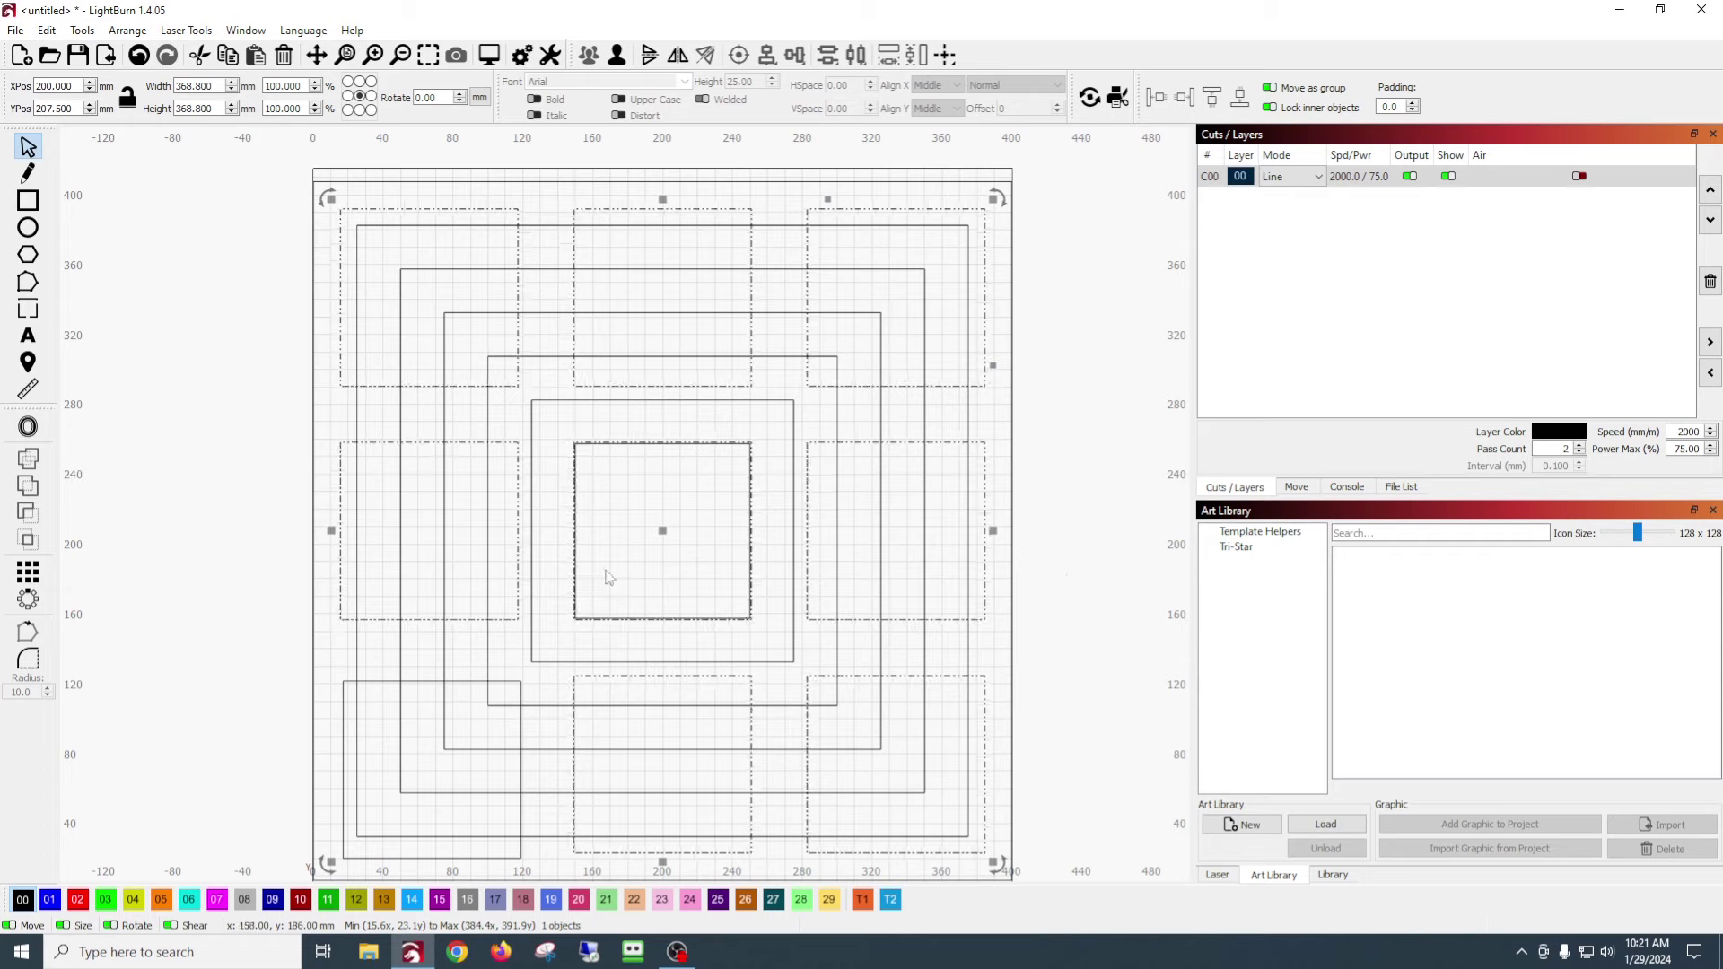
scroll(703, 493, up, 6)
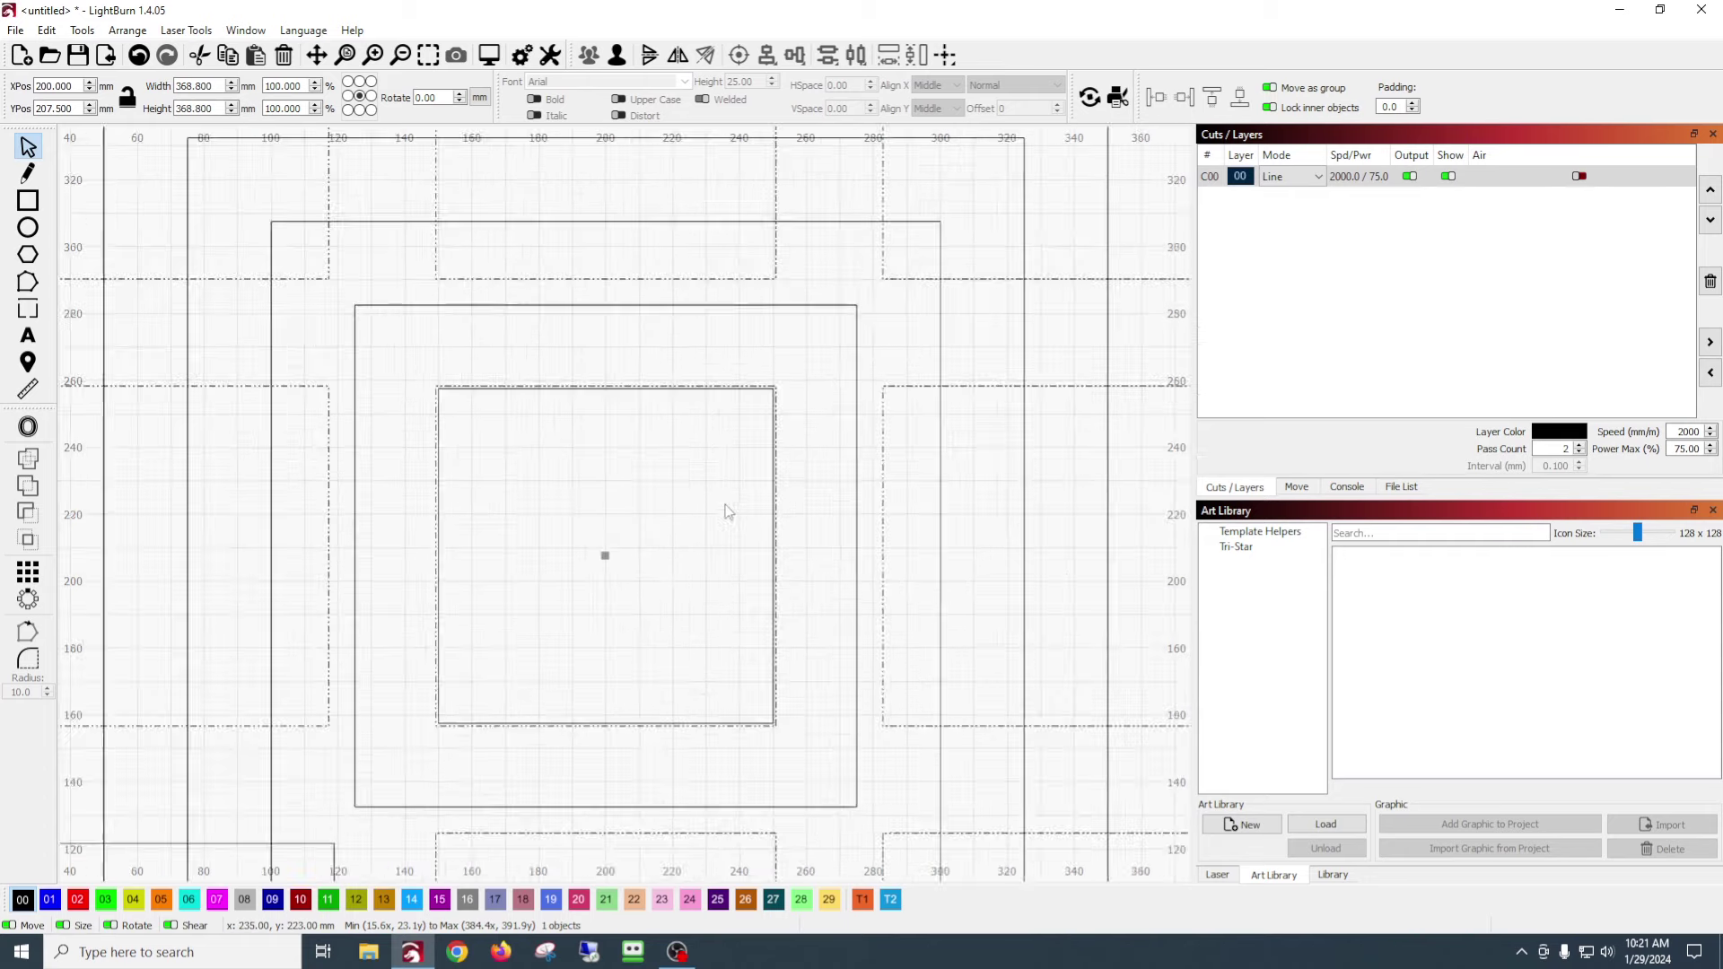
scroll(734, 510, up, 1)
drag(696, 531, 865, 434)
scroll(868, 449, down, 7)
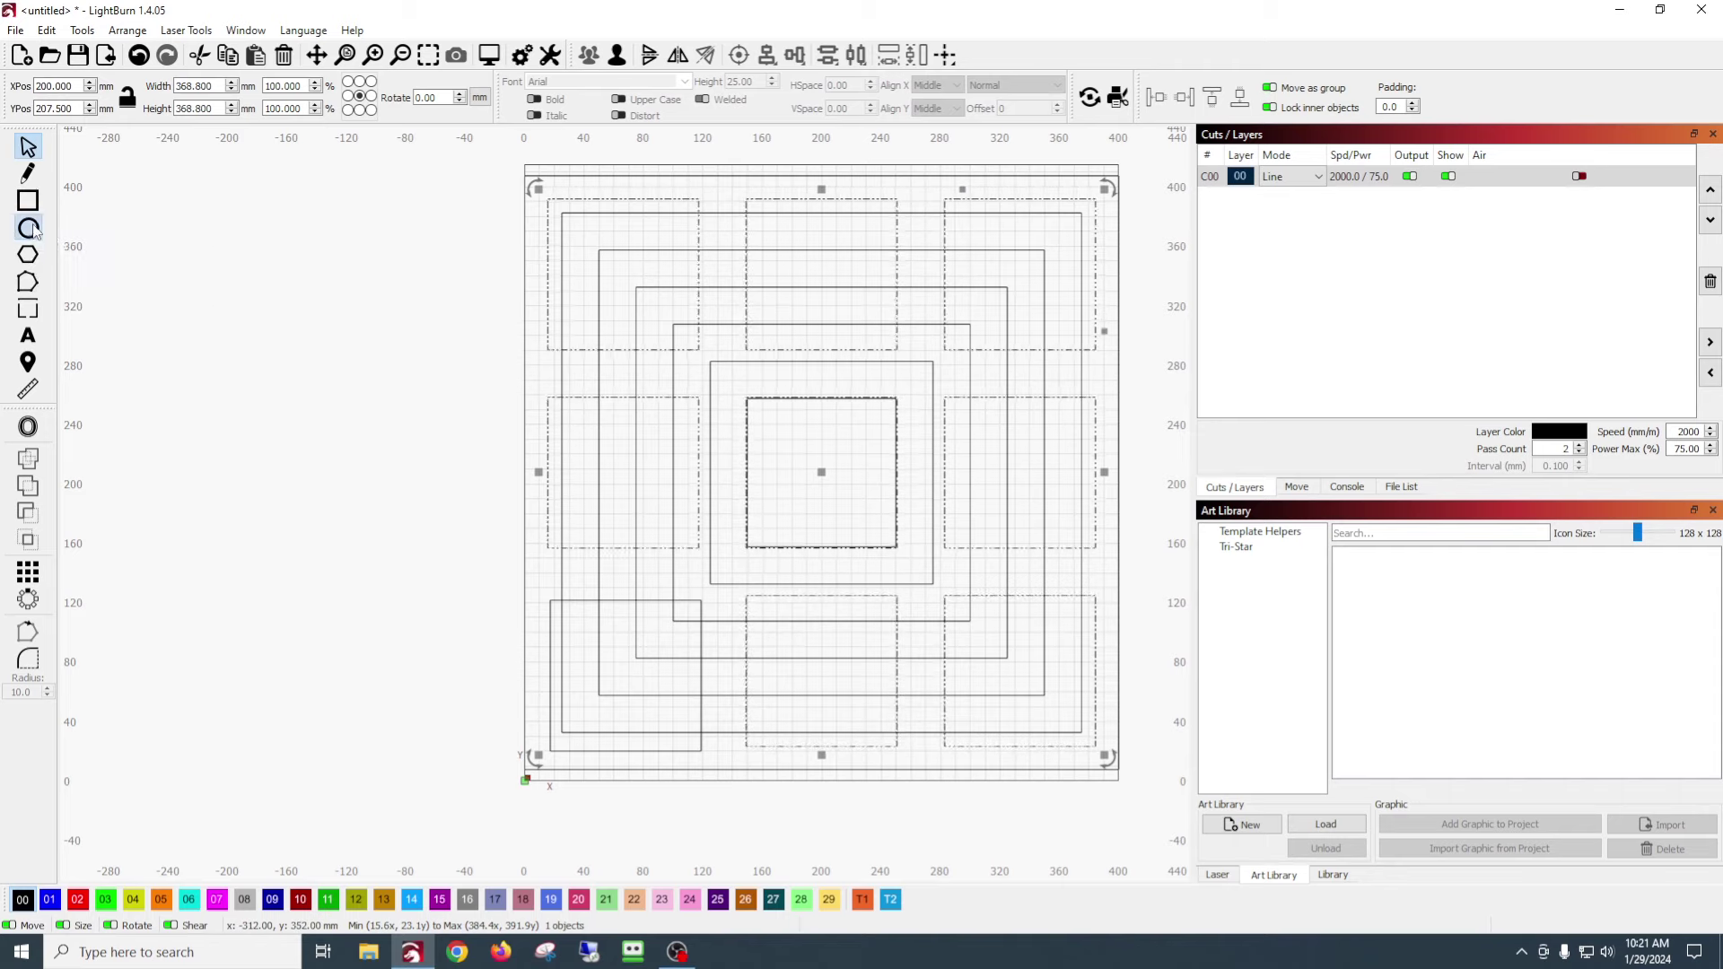
- Draw a circle about 149 mm in diameter in the empty space beside the page
drag(190, 268, 402, 499)
click(28, 228)
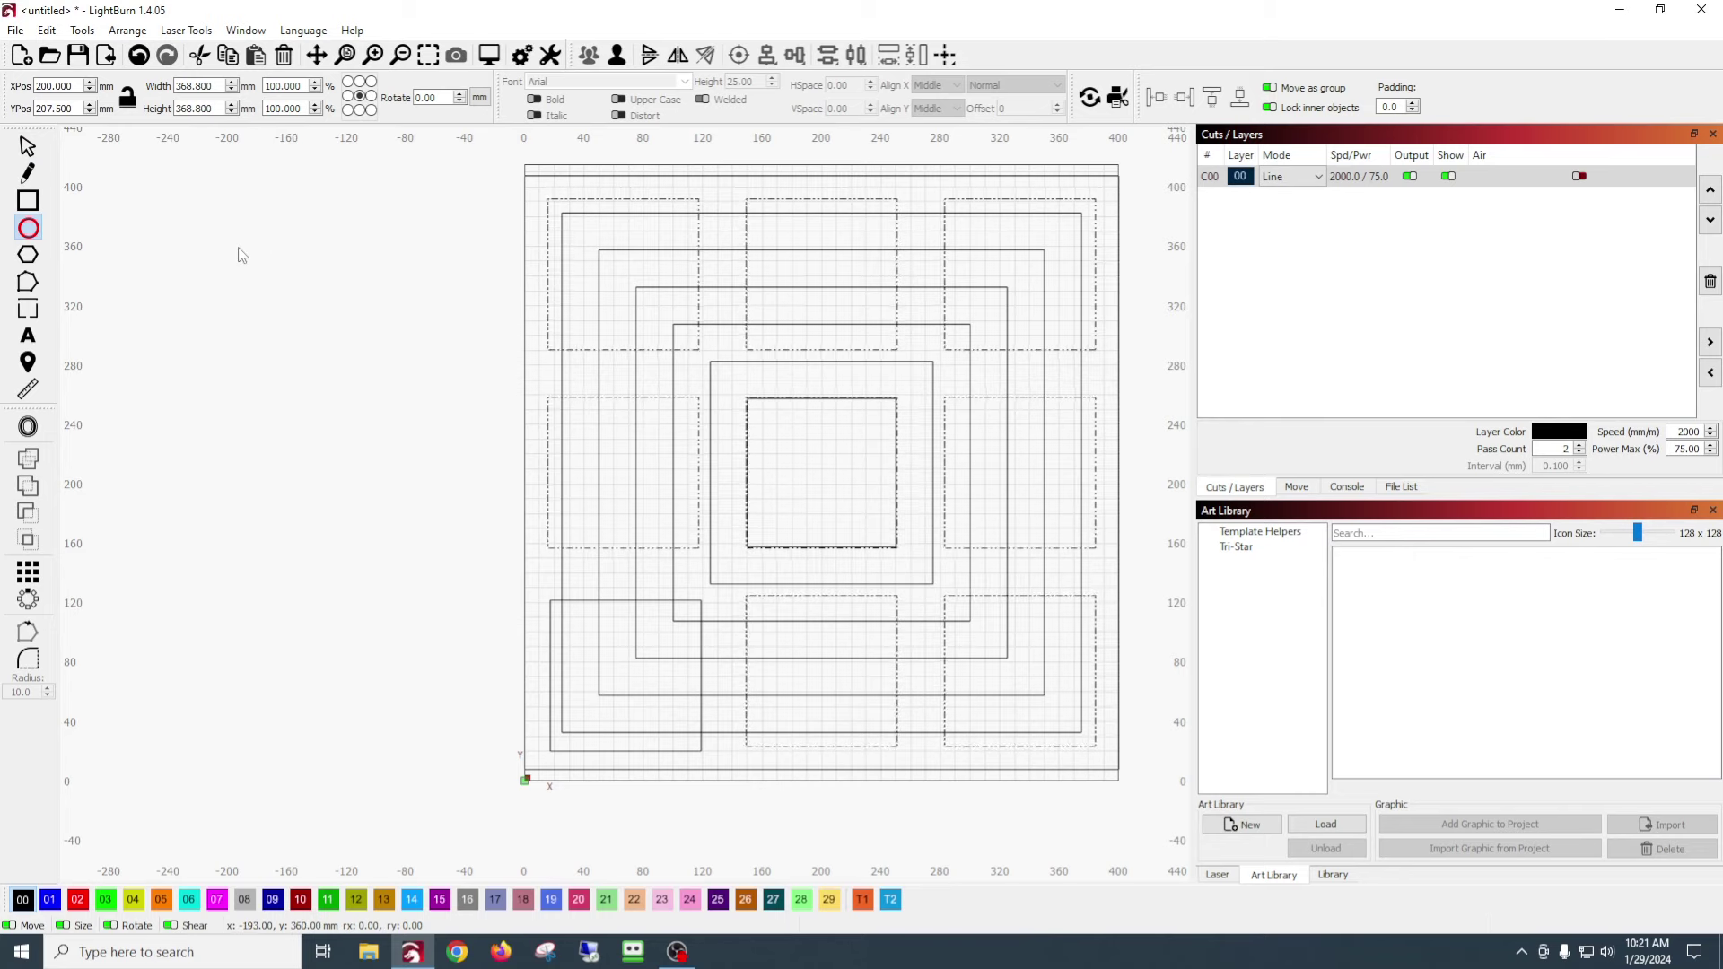
drag(238, 248, 460, 467)
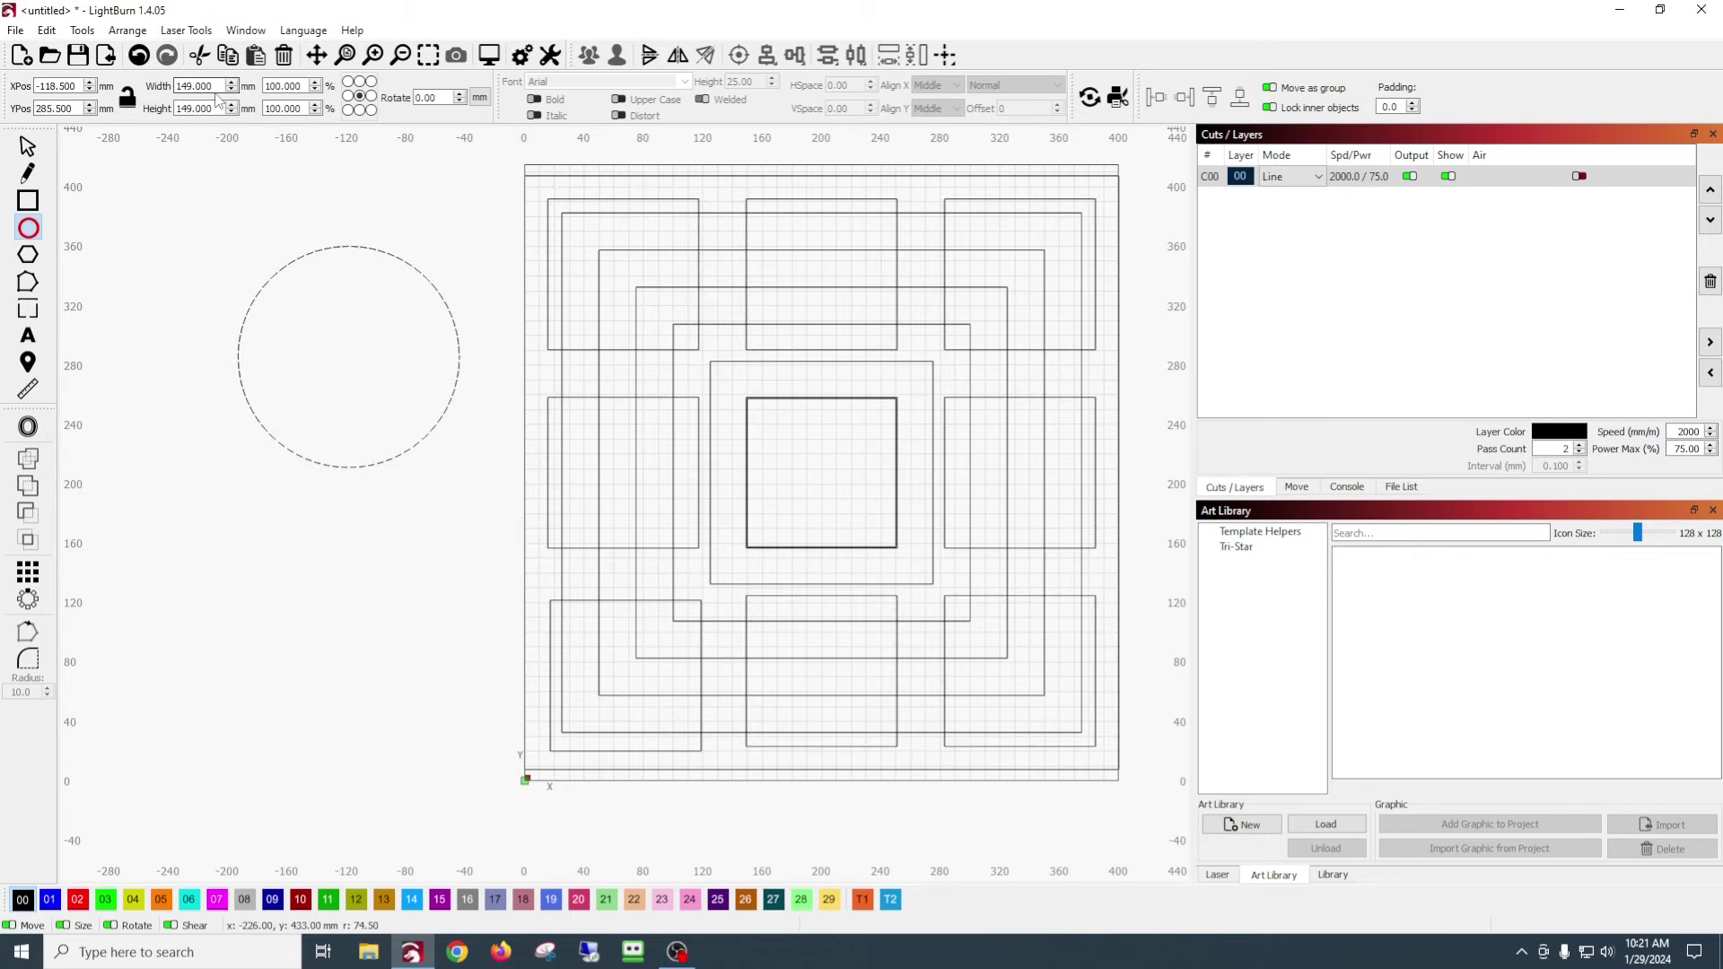
- Resize the circle beside the page to 4 inches in both width and height
click(27, 147)
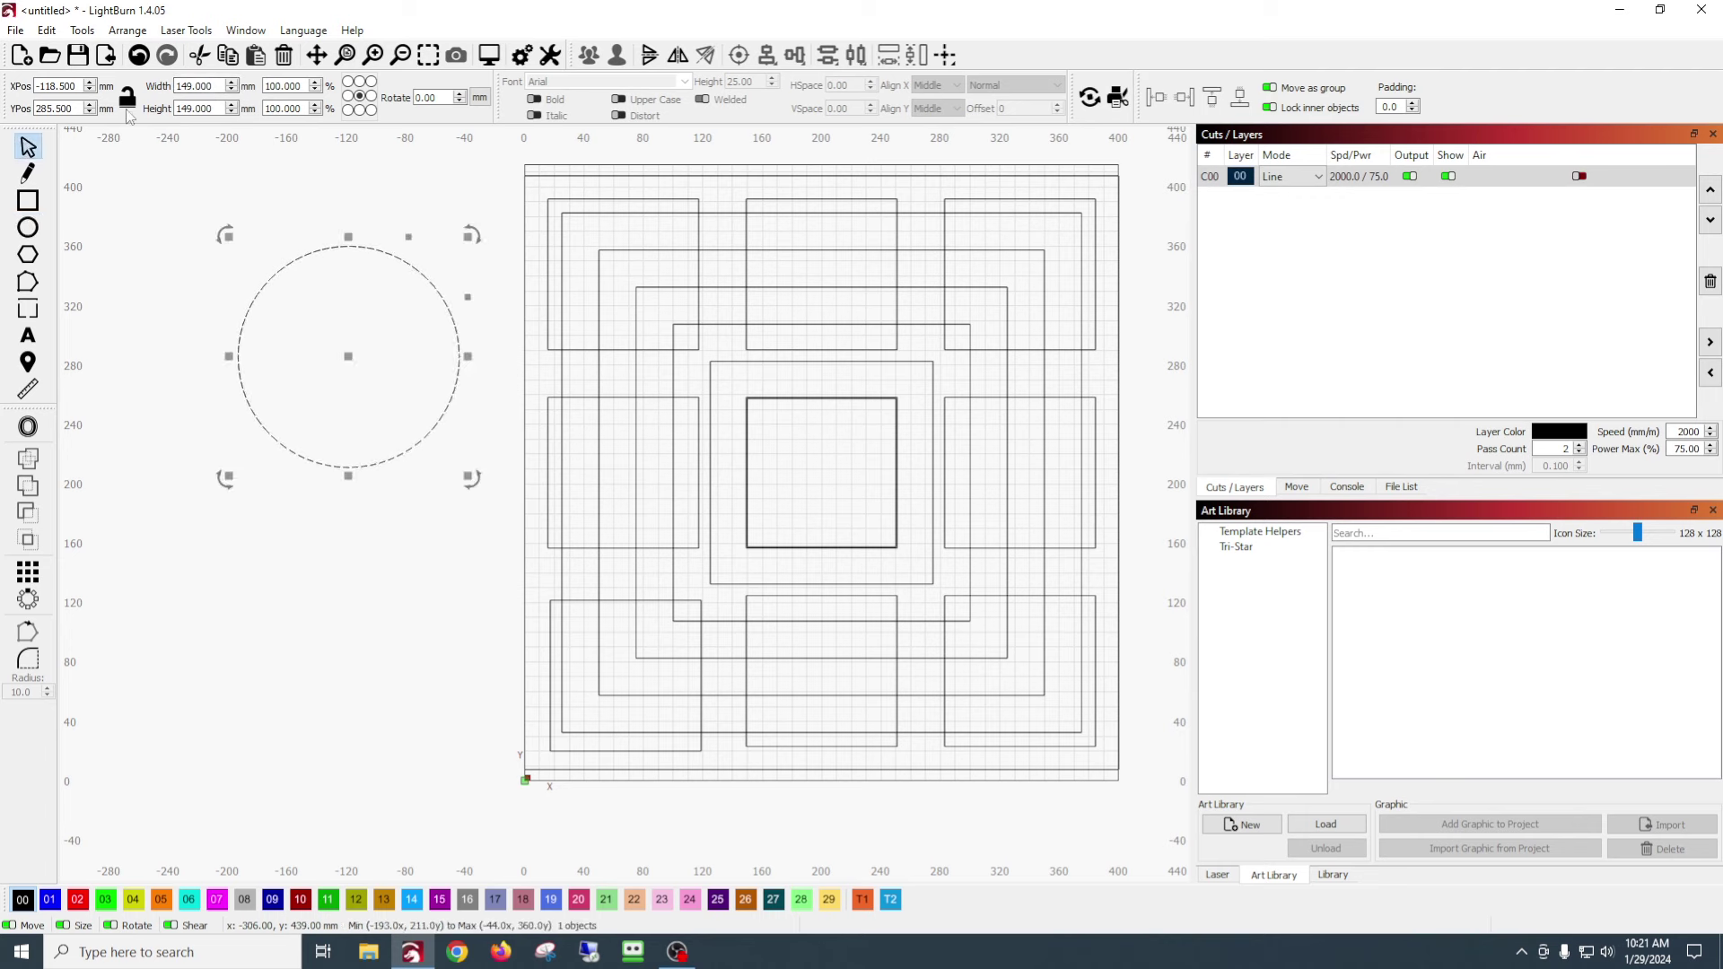
double_click(215, 85)
text(4)
key(Tab)
text(4)
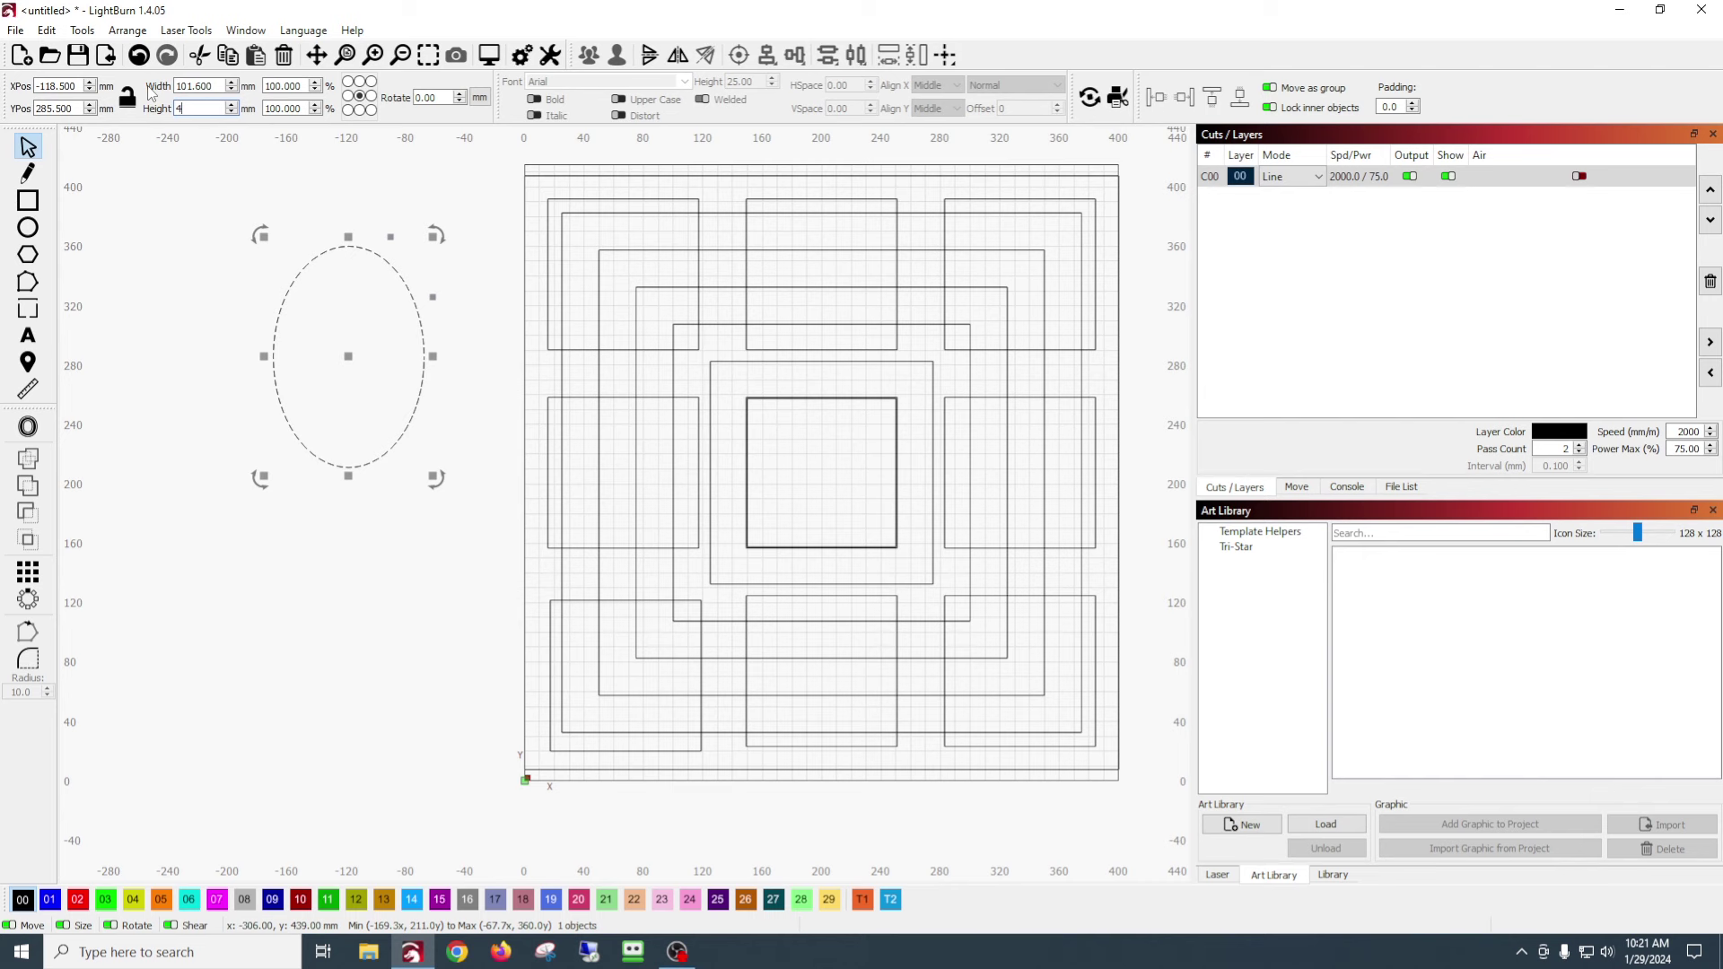
text(")
key(Tab)
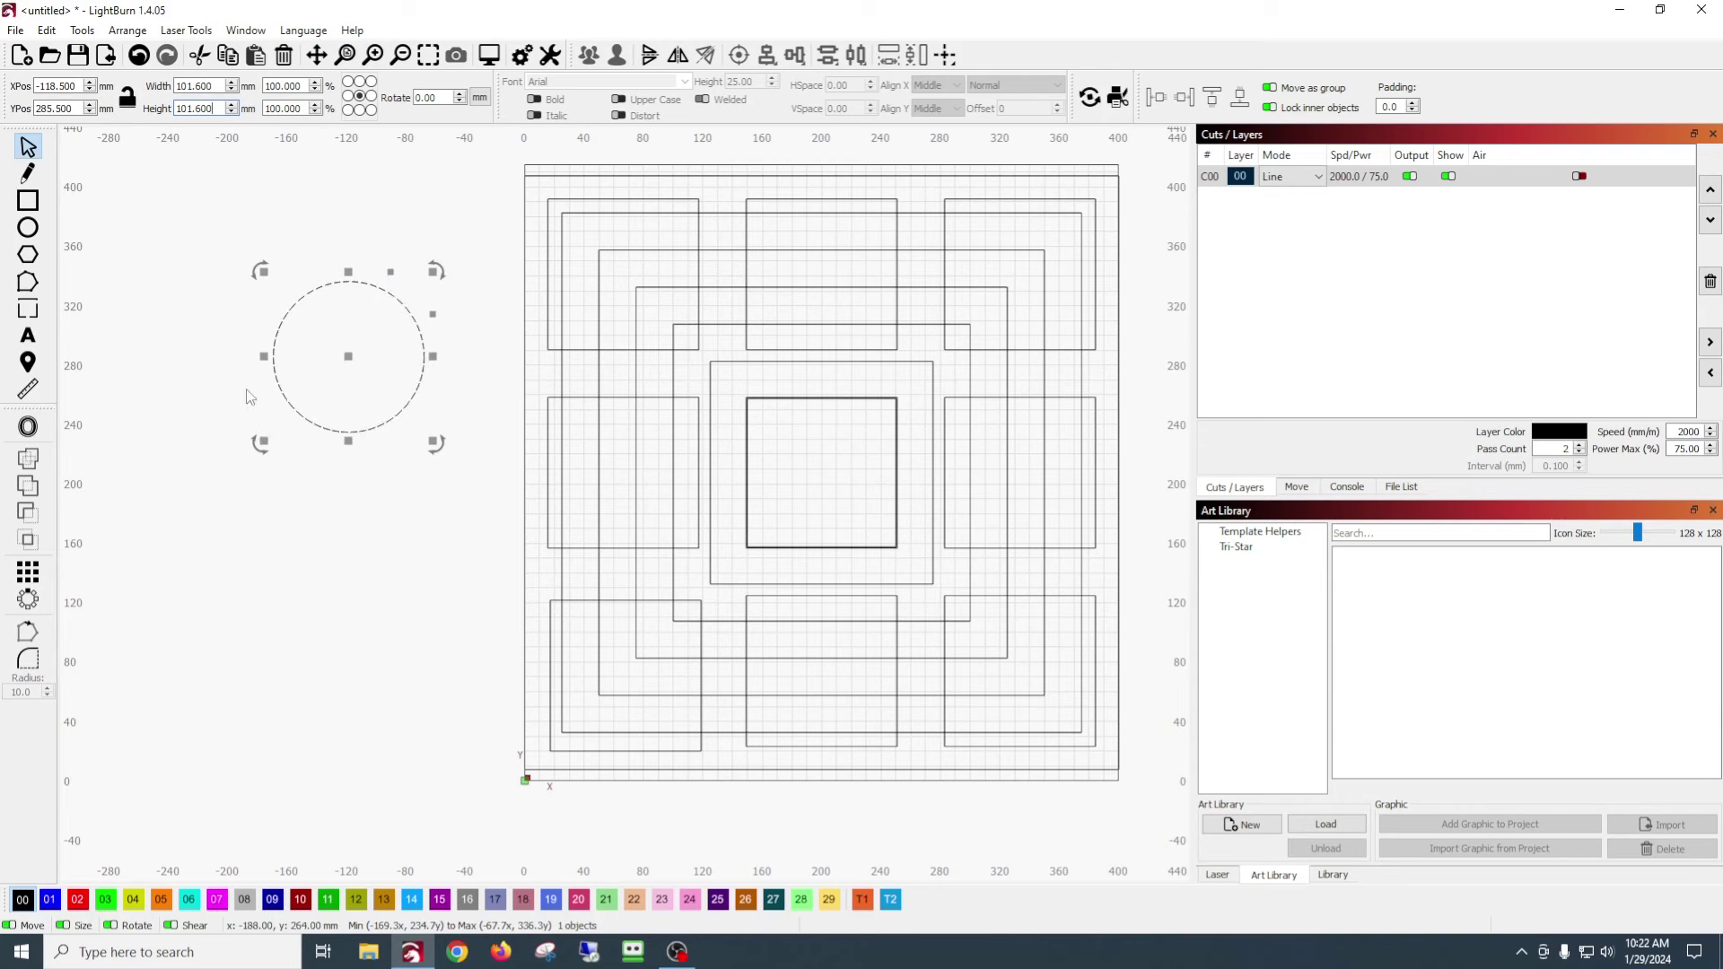
- Move the 4-inch circle onto the page and snap it to the center of the upper-left 4-inch square
drag(348, 356, 624, 274)
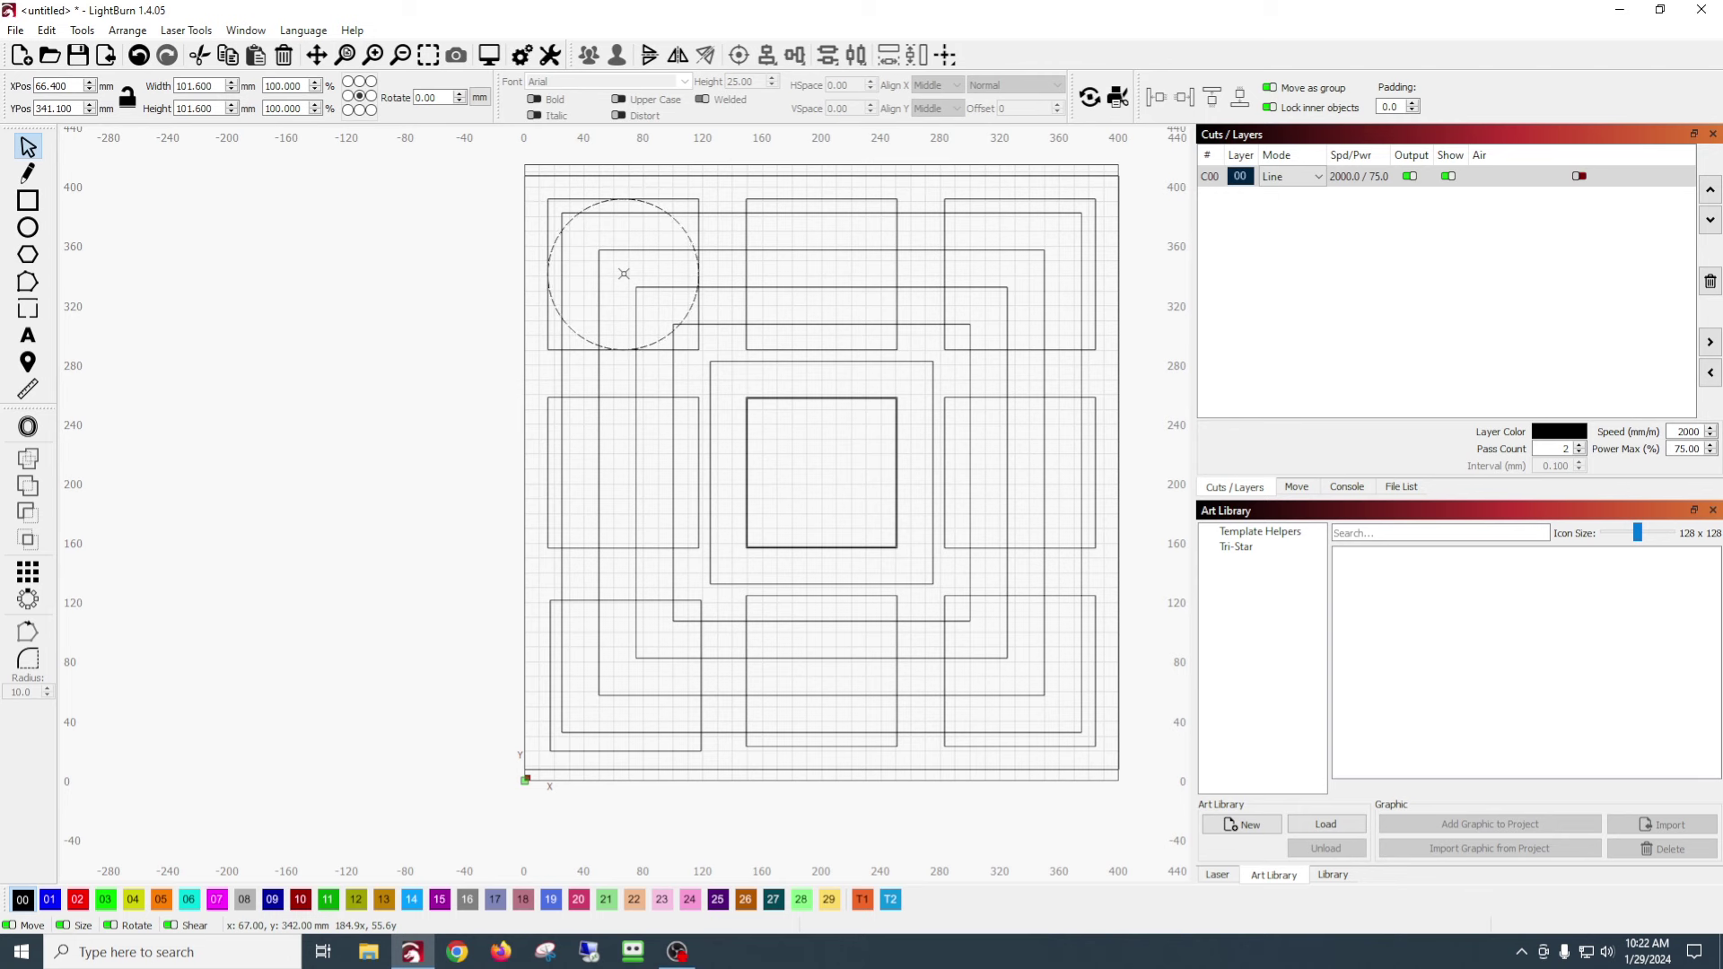
mouse_move(623, 274)
mouse_down()
mouse_move(567, 276)
mouse_move(614, 278)
mouse_up()
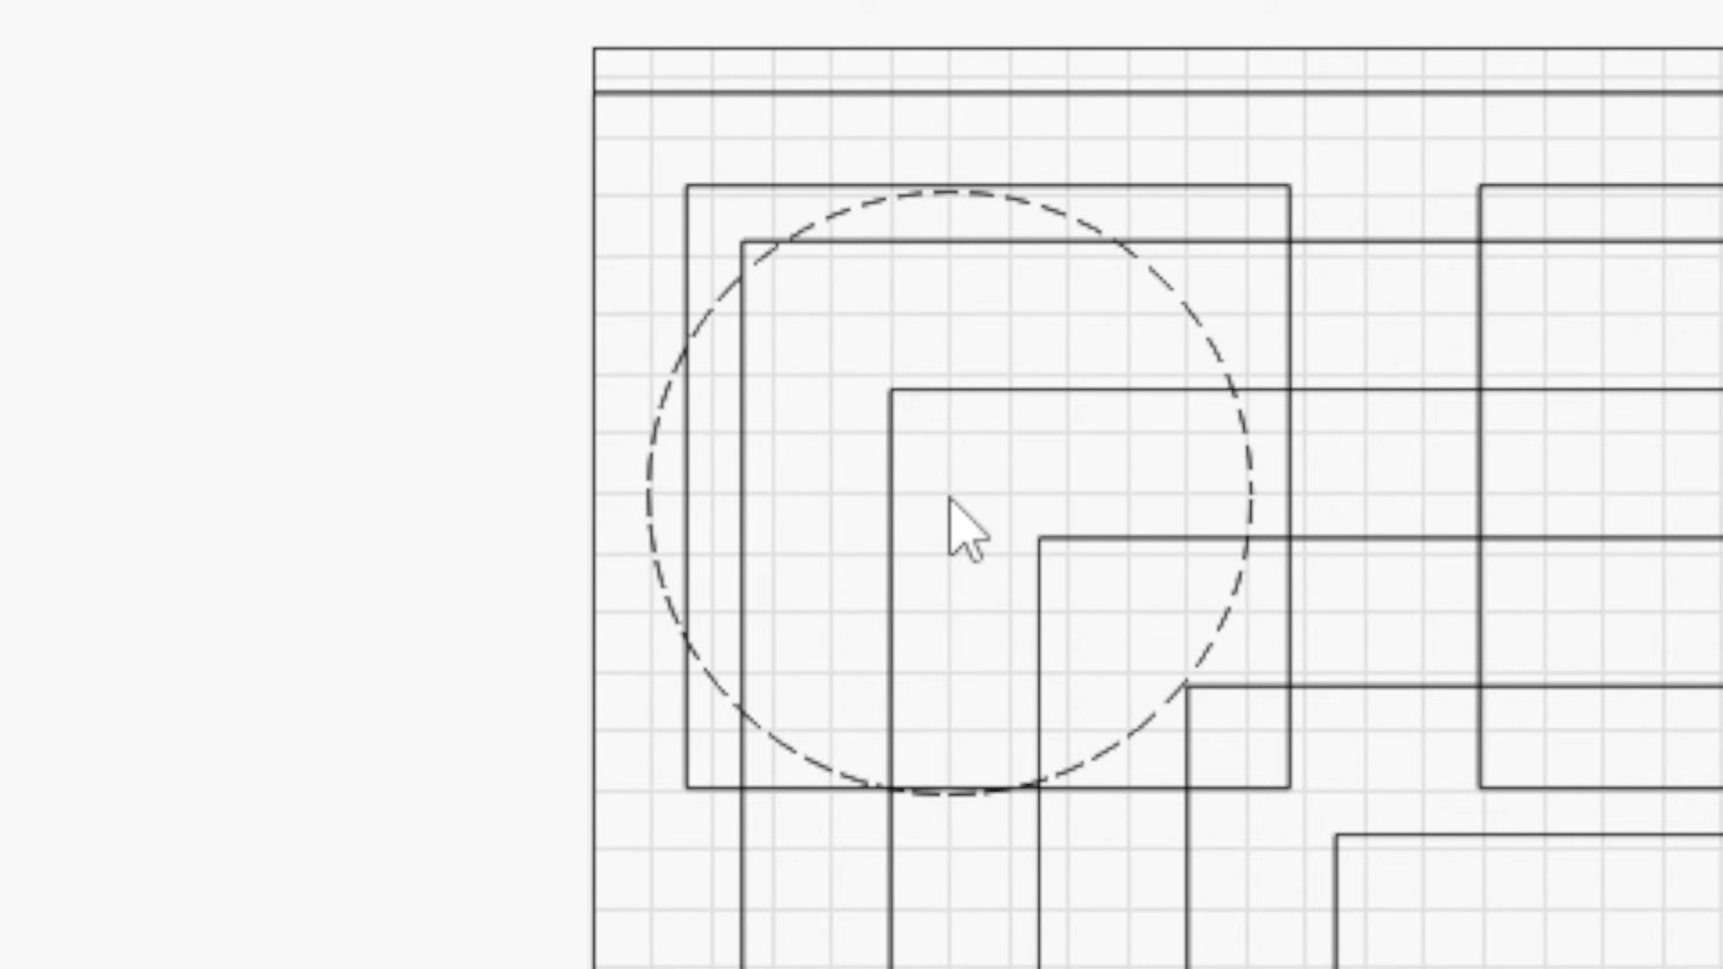
drag(949, 498, 984, 494)
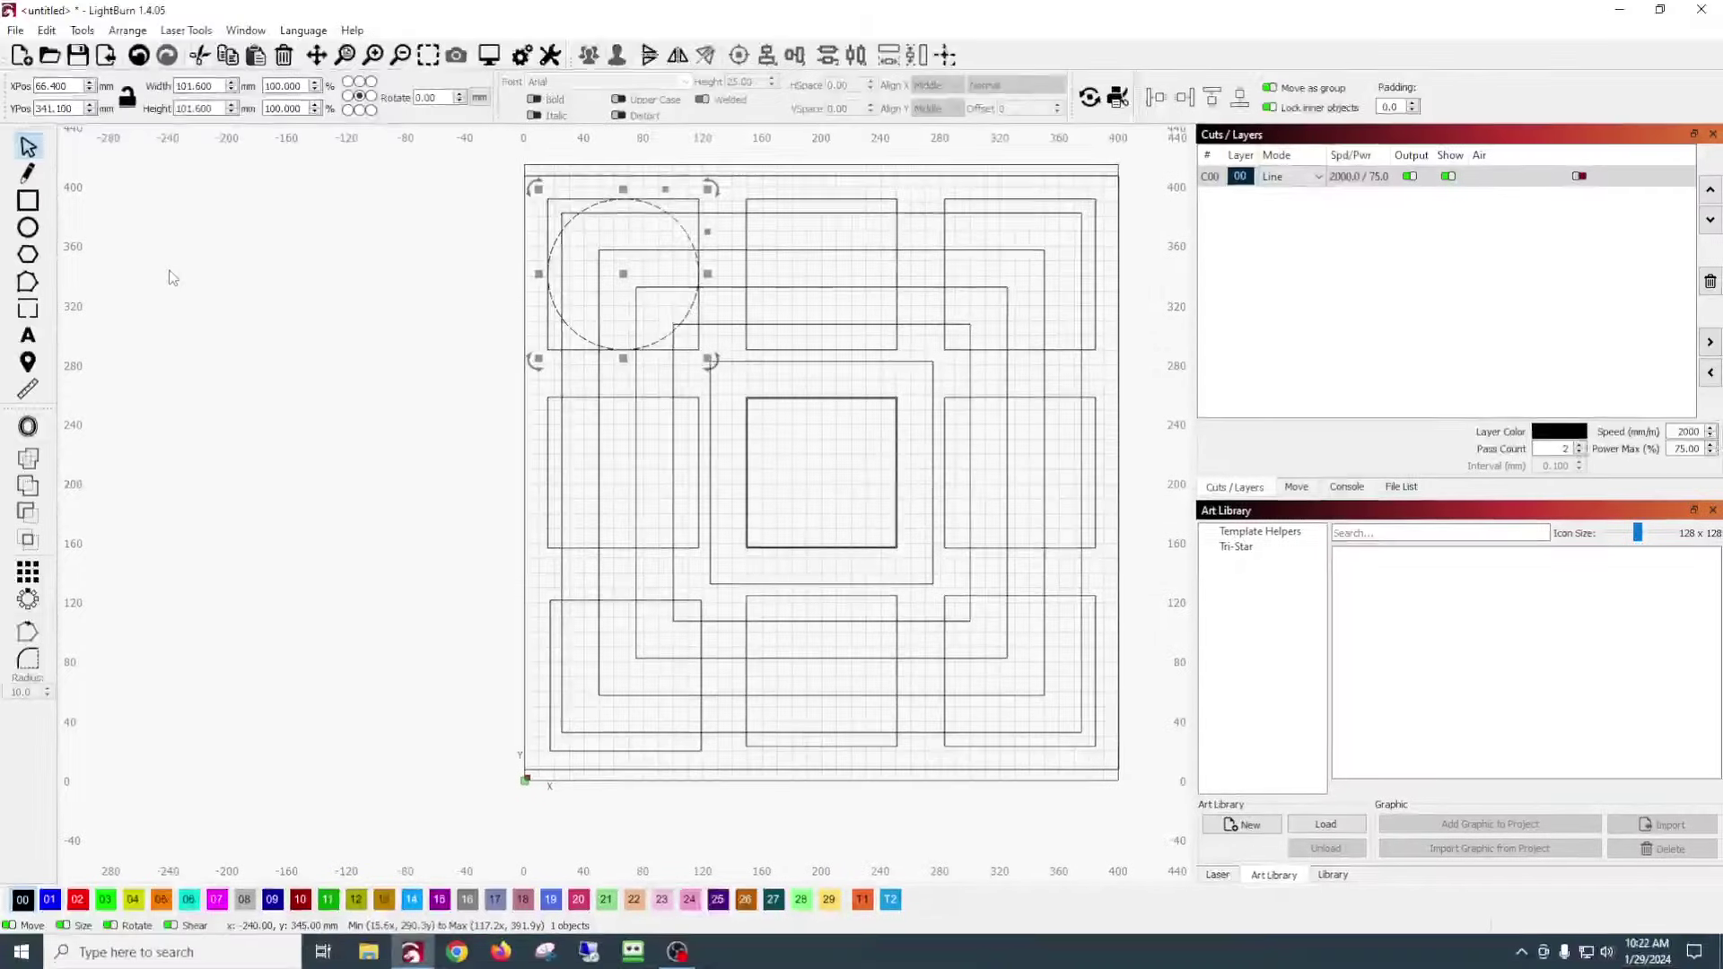
- Create a grid array of the circle with 3 columns and 3 rows, and inspect its alignment with the squares
click(36, 573)
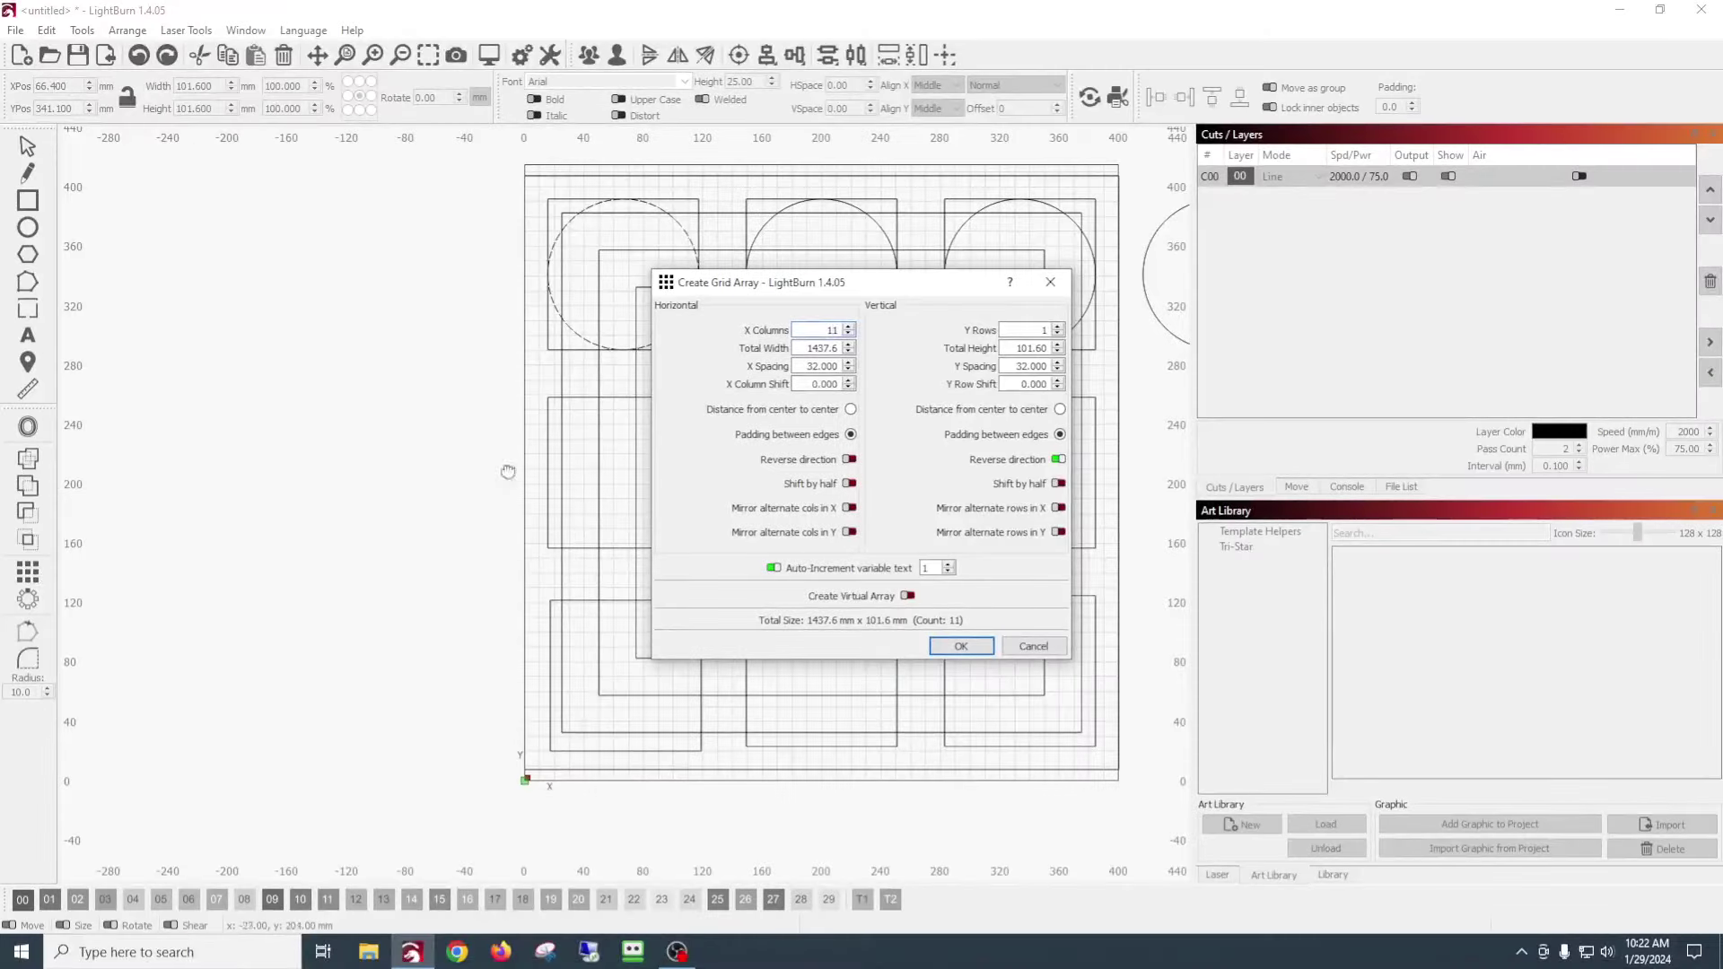
drag(838, 330, 819, 330)
text(3)
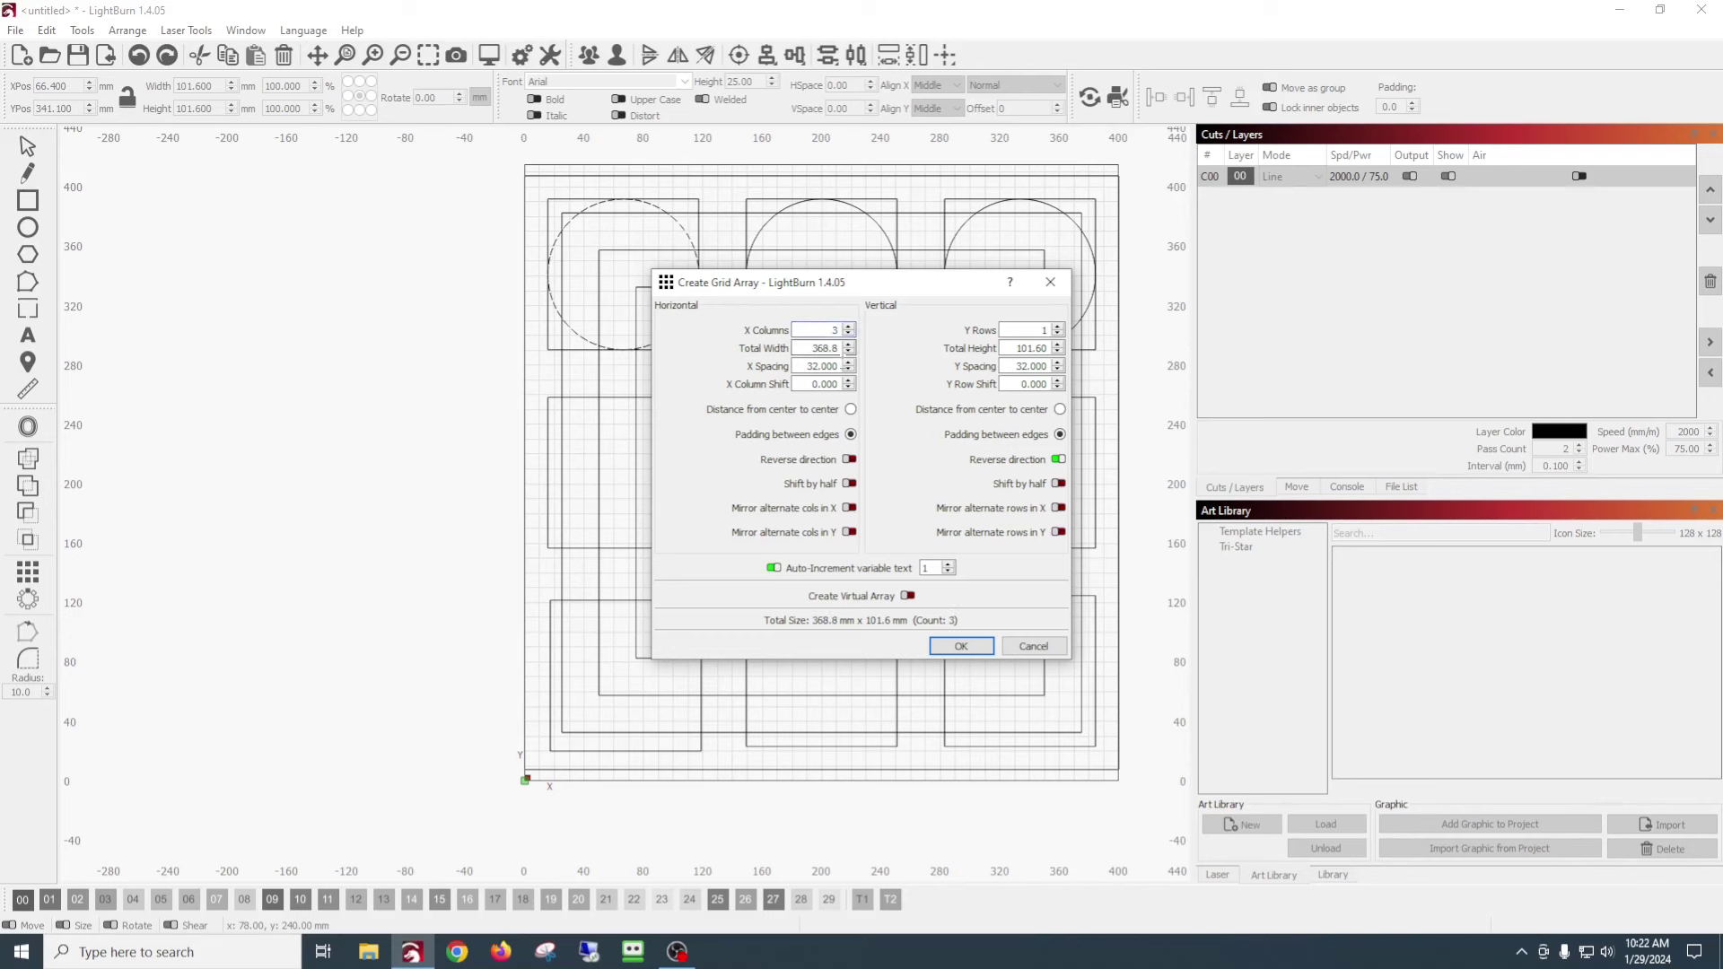
click(1059, 327)
click(1059, 327)
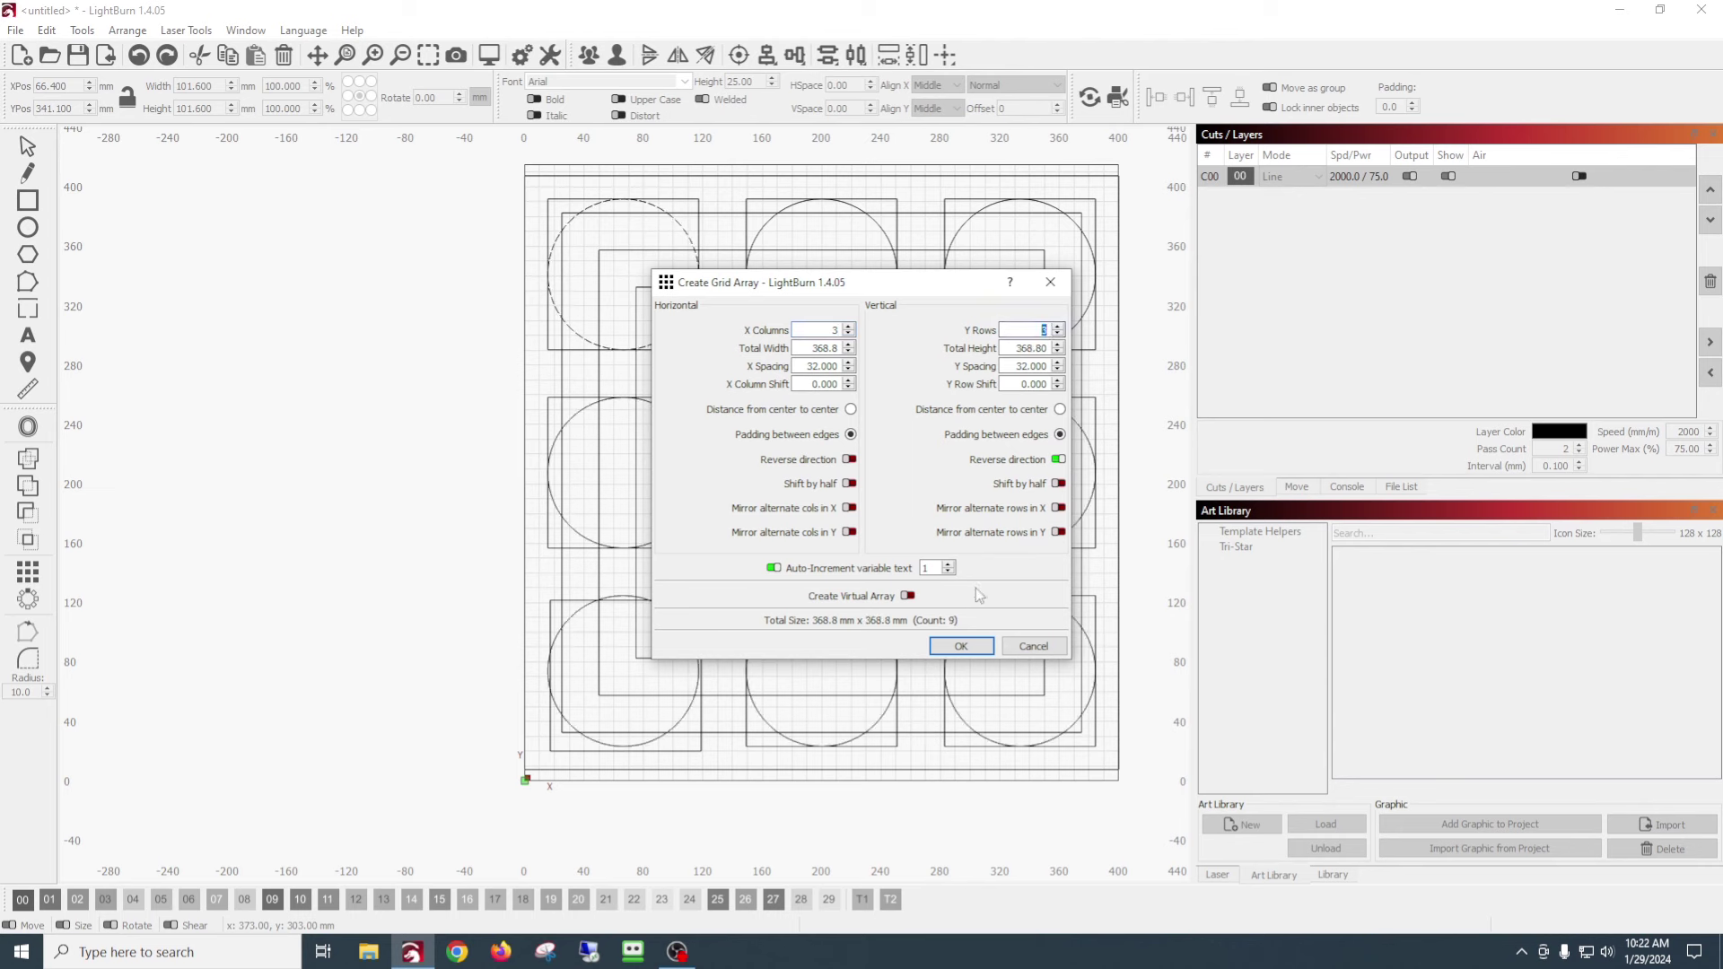
click(958, 647)
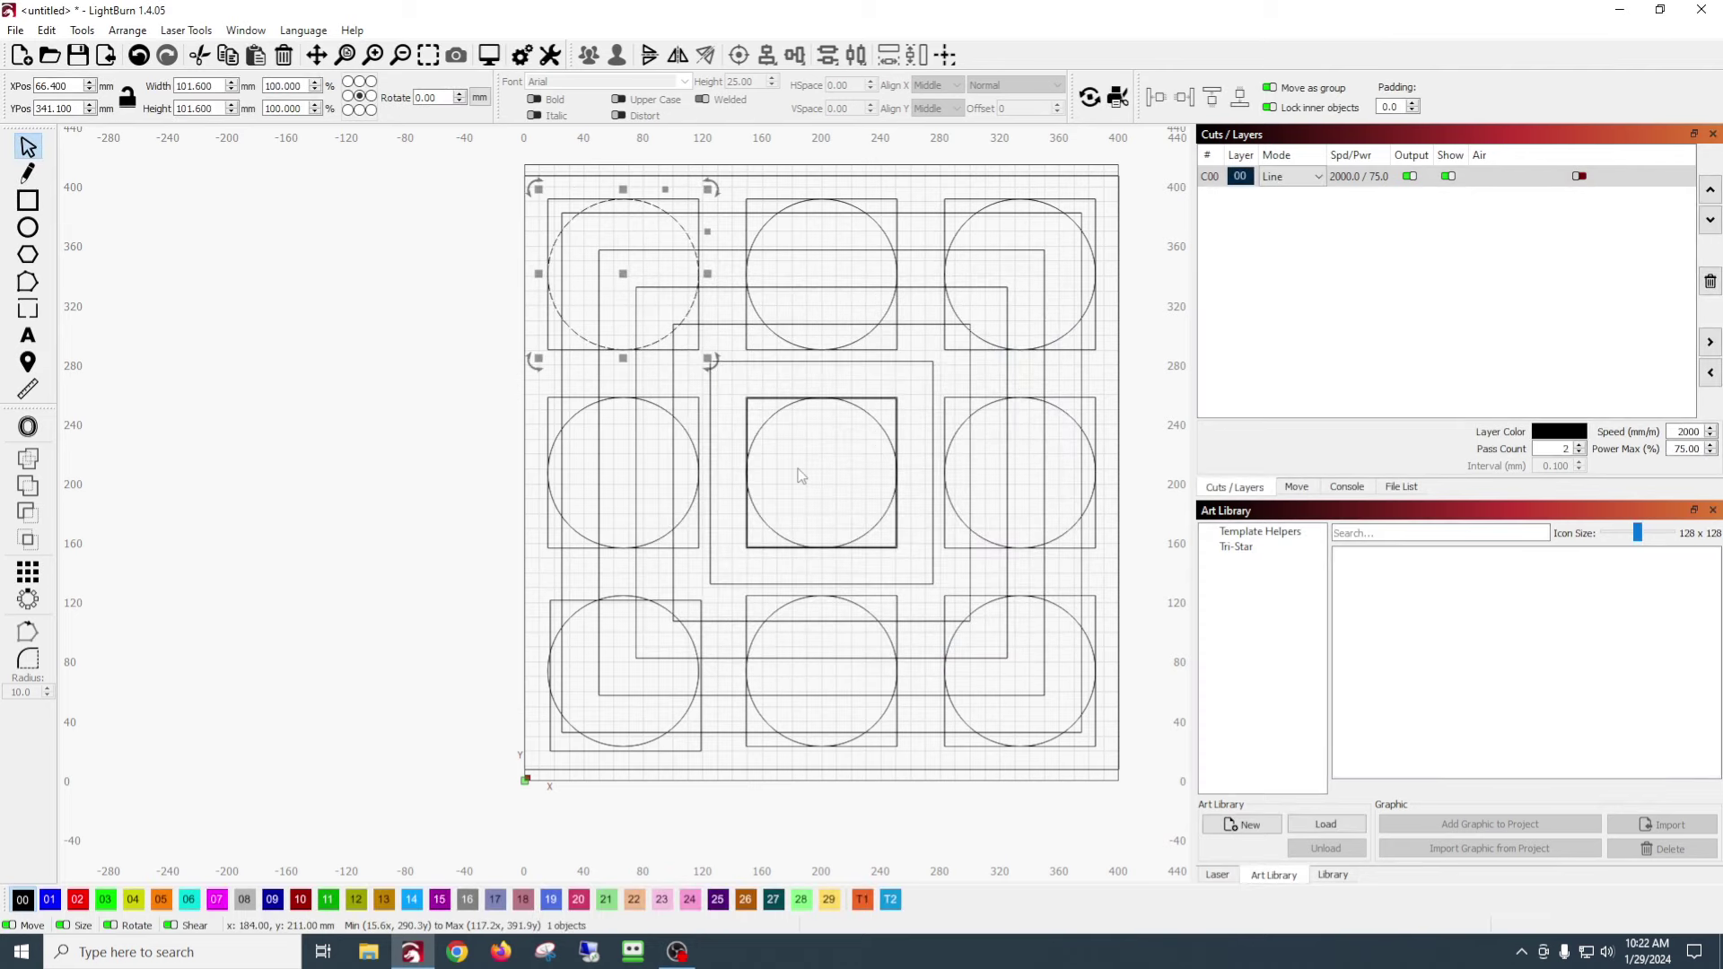
scroll(799, 467, up, 5)
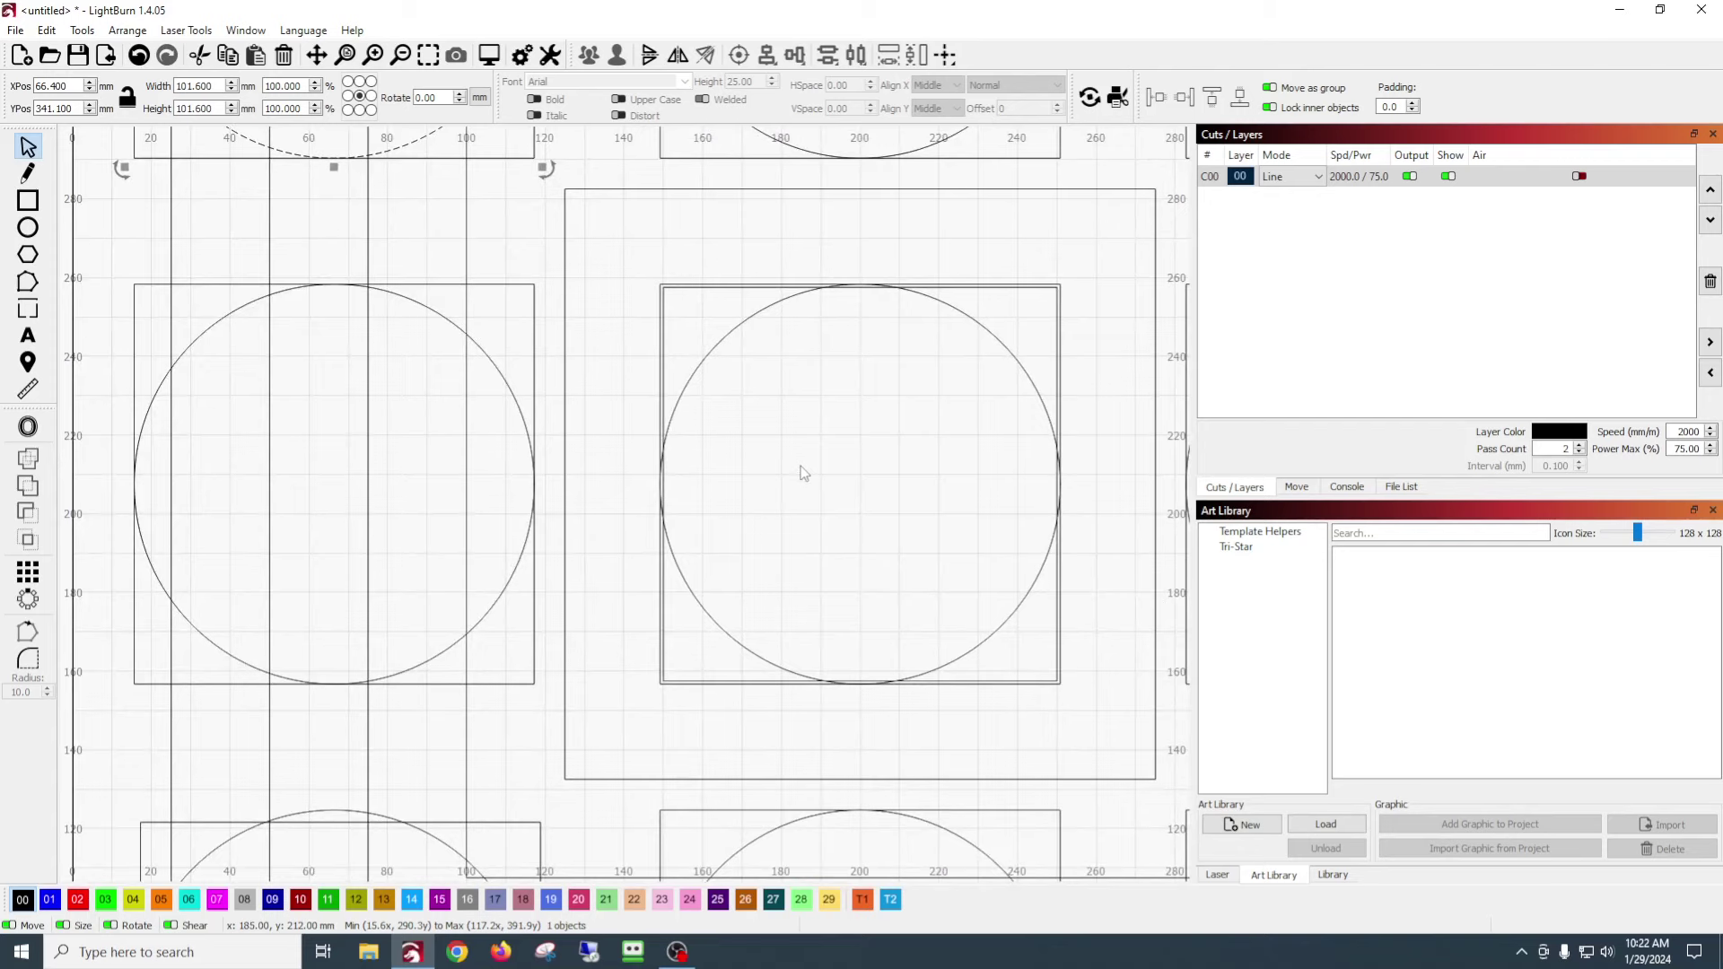
scroll(801, 468, down, 5)
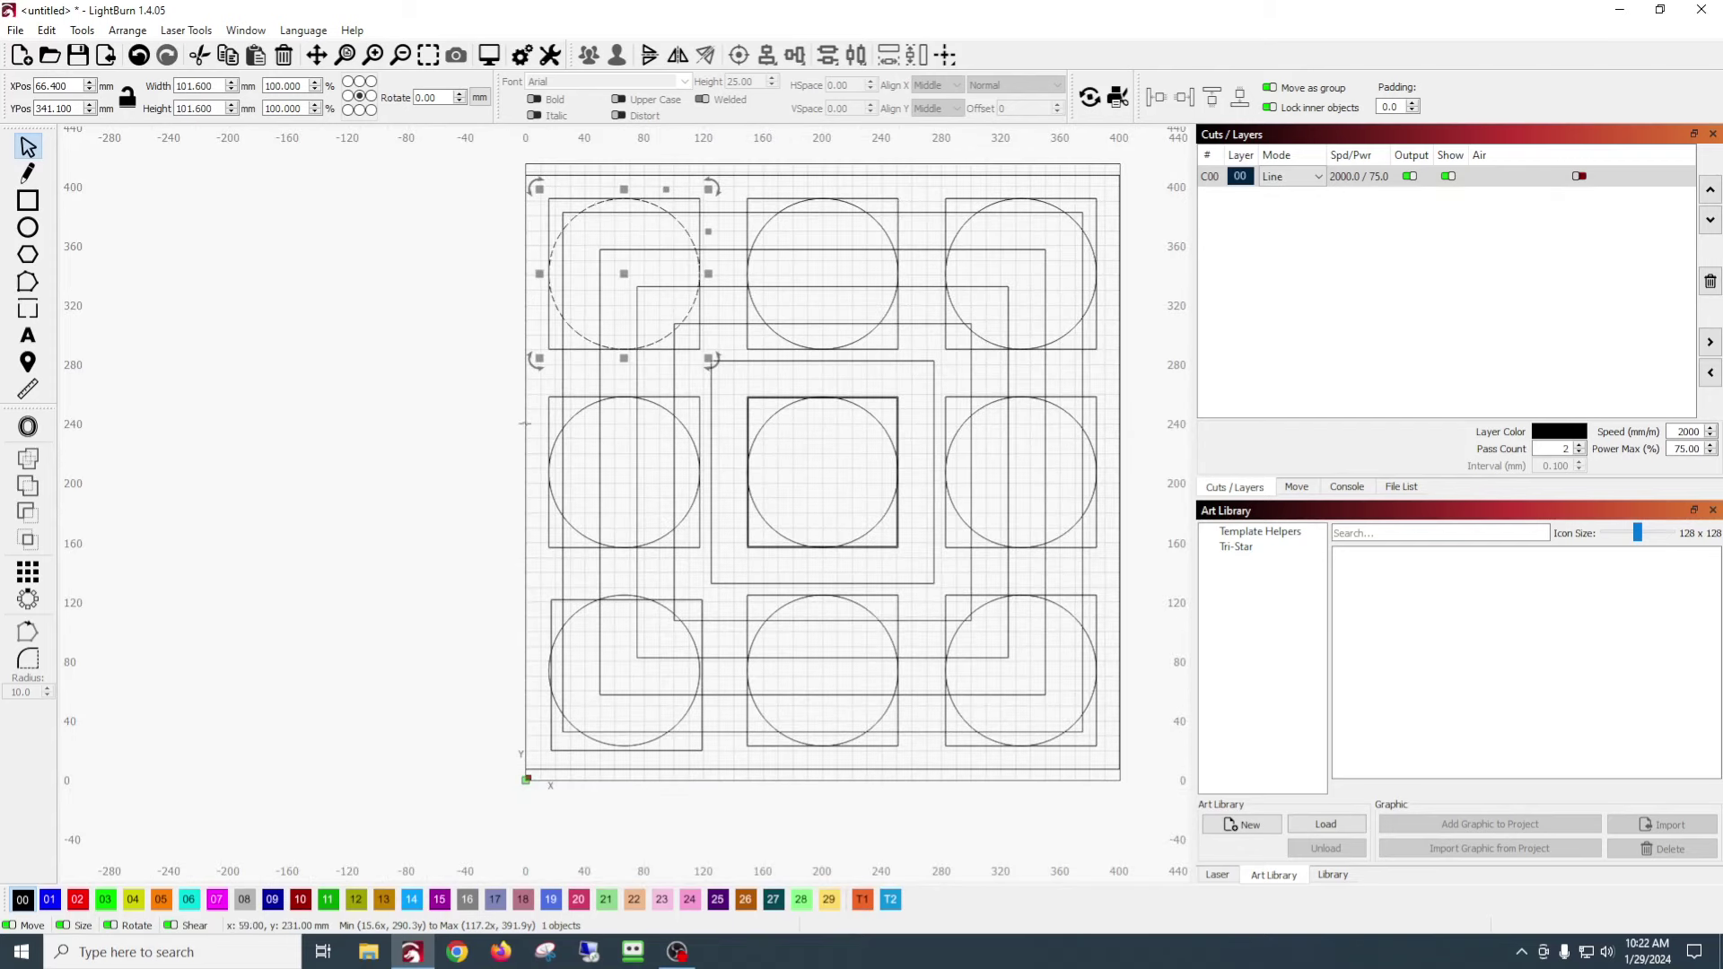
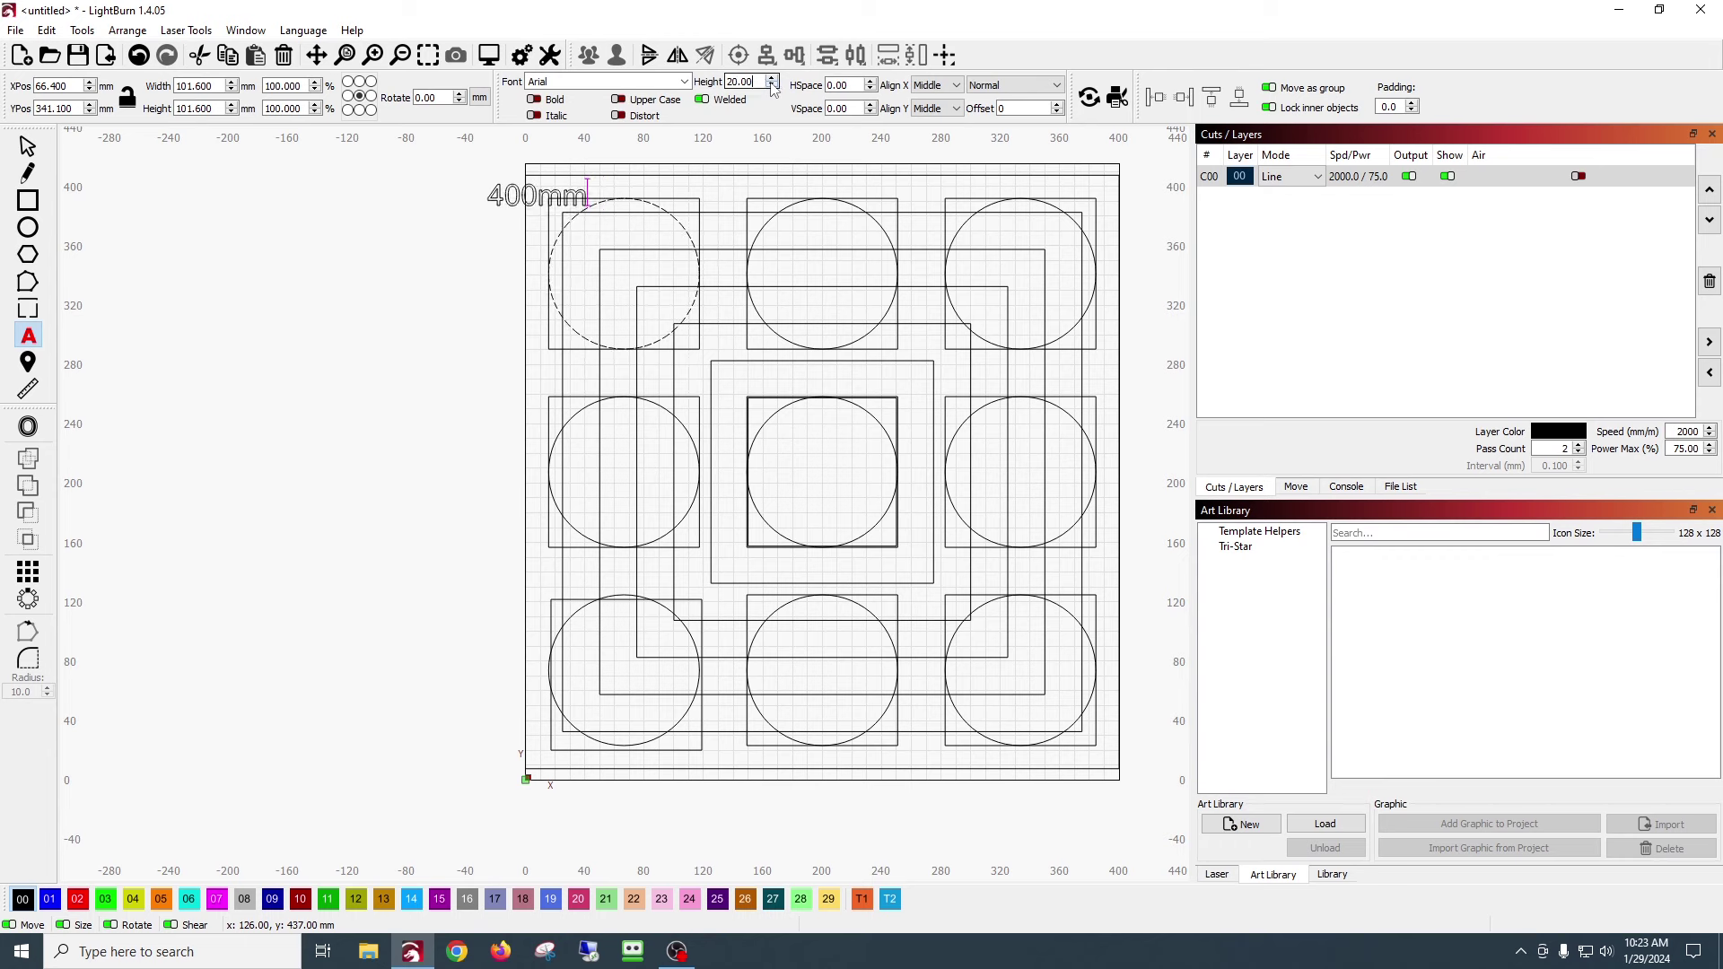
- Set the 400mm label's text height to 15 mm and place it inside the upper-left corner of the 400 mm square
scroll(772, 86, down, 5)
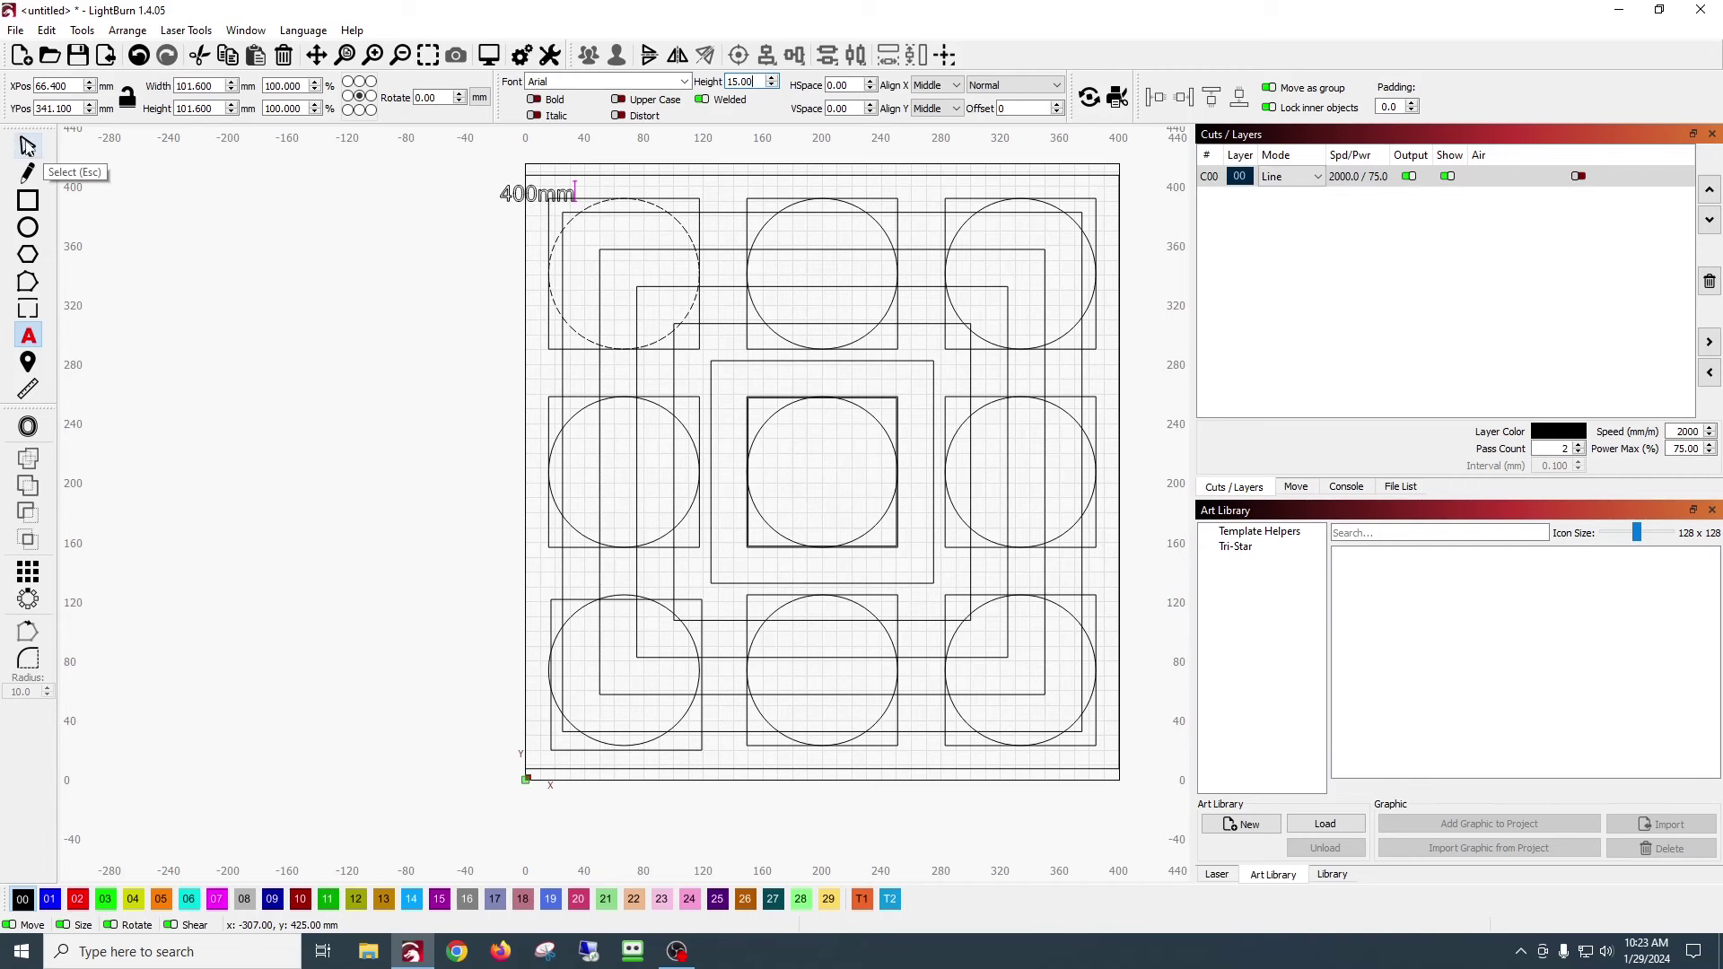
click(27, 147)
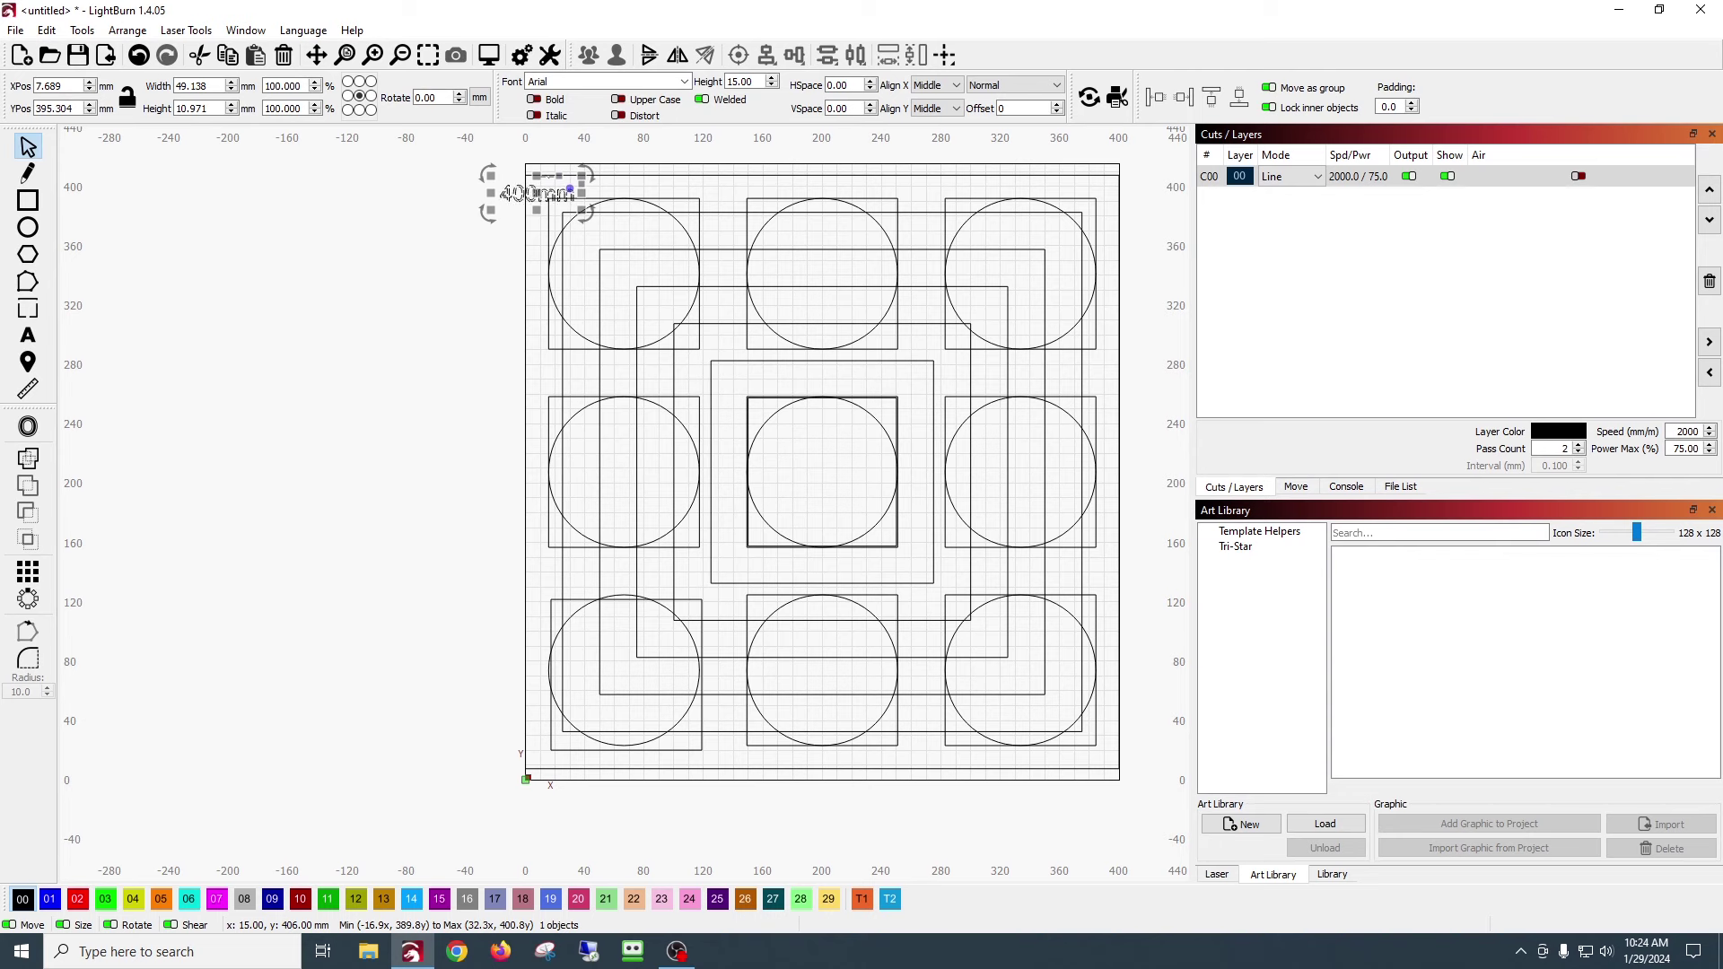
drag(541, 195, 565, 197)
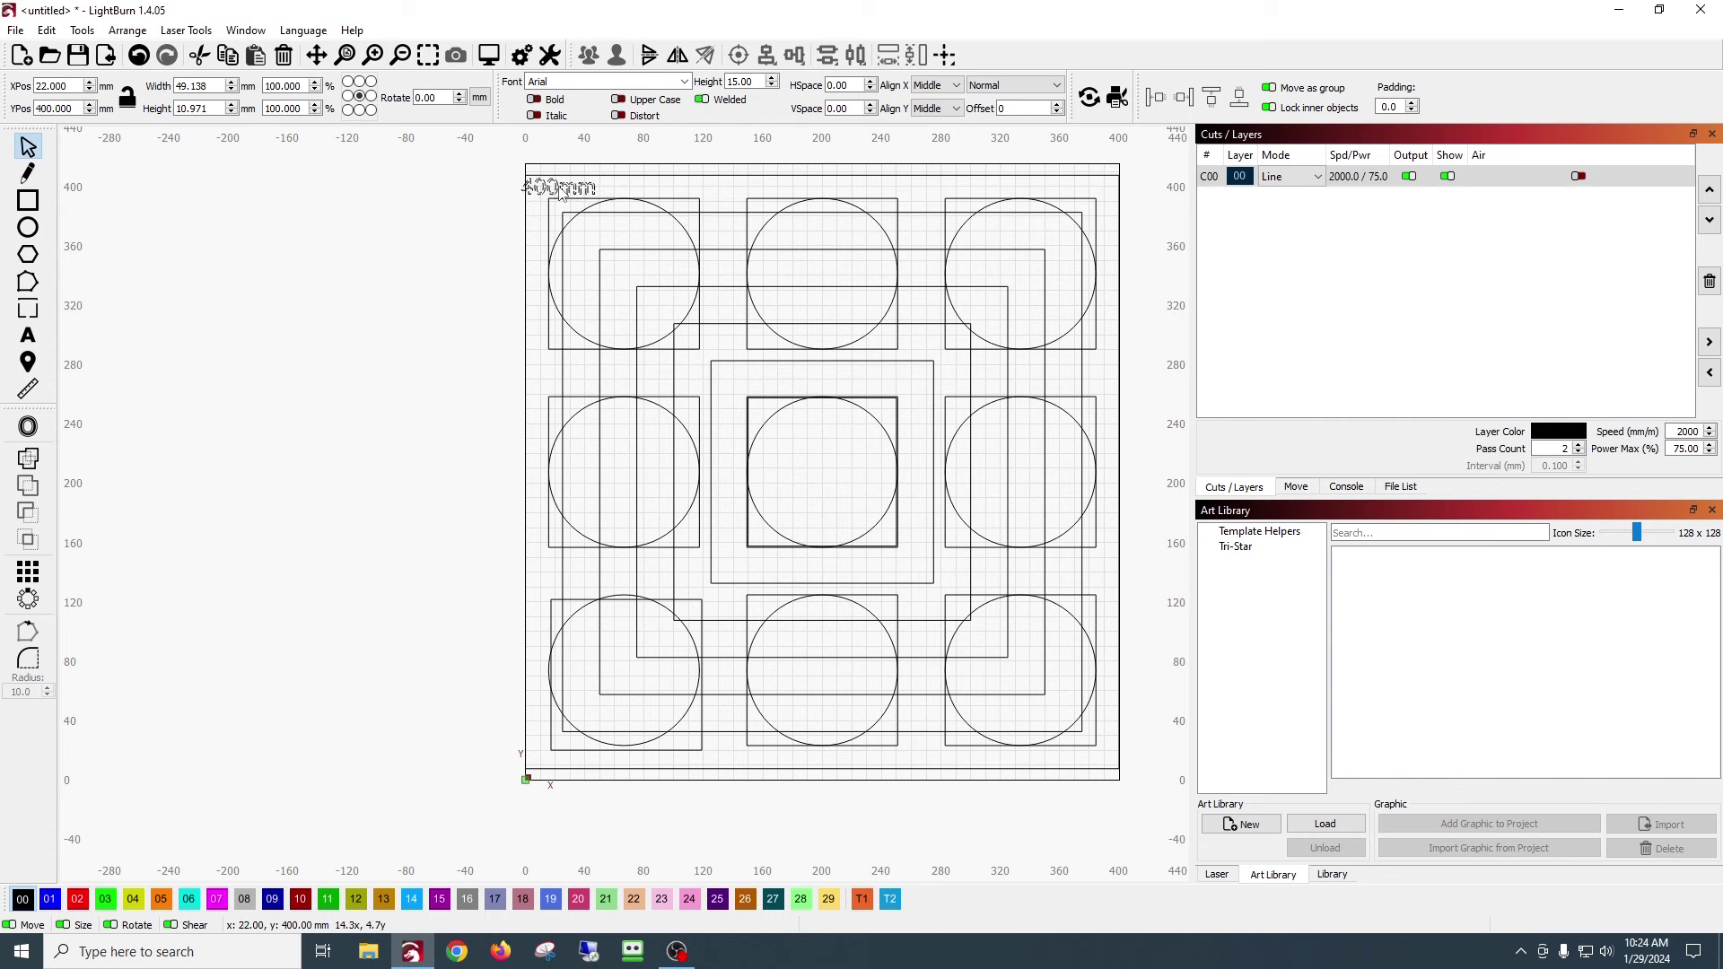
drag(565, 193, 566, 194)
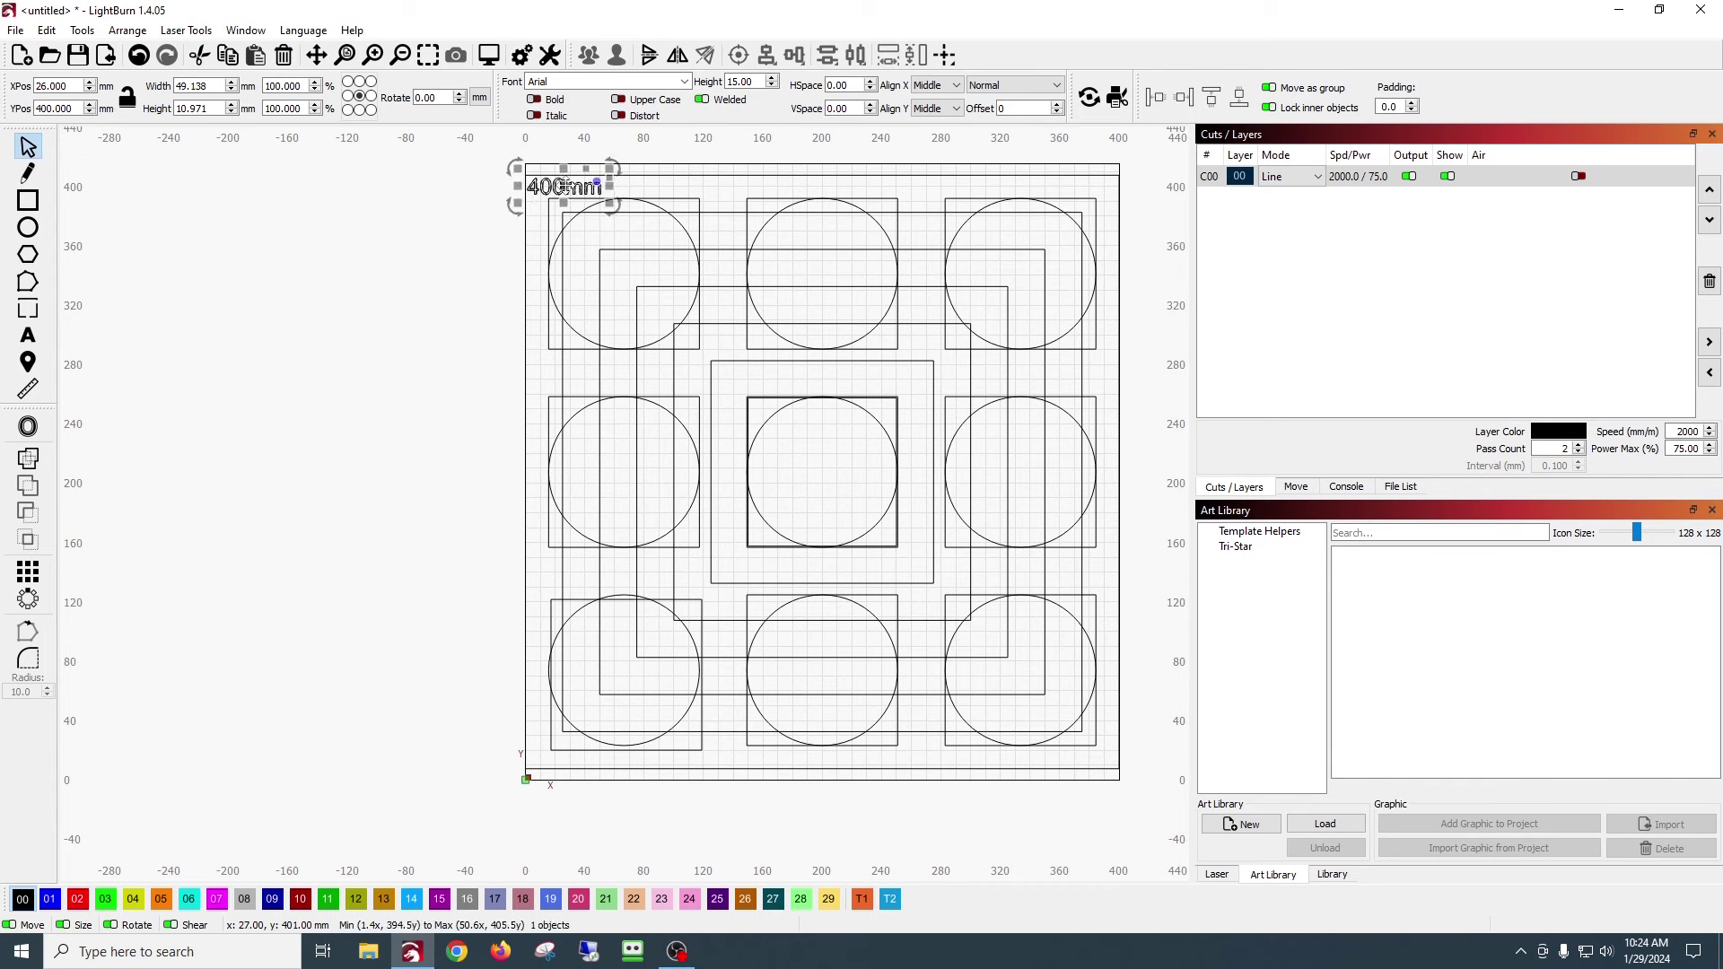
- Duplicate the 400mm label into the upper-left corner of the next smaller square and change its text to 350mm
drag(566, 186, 591, 230)
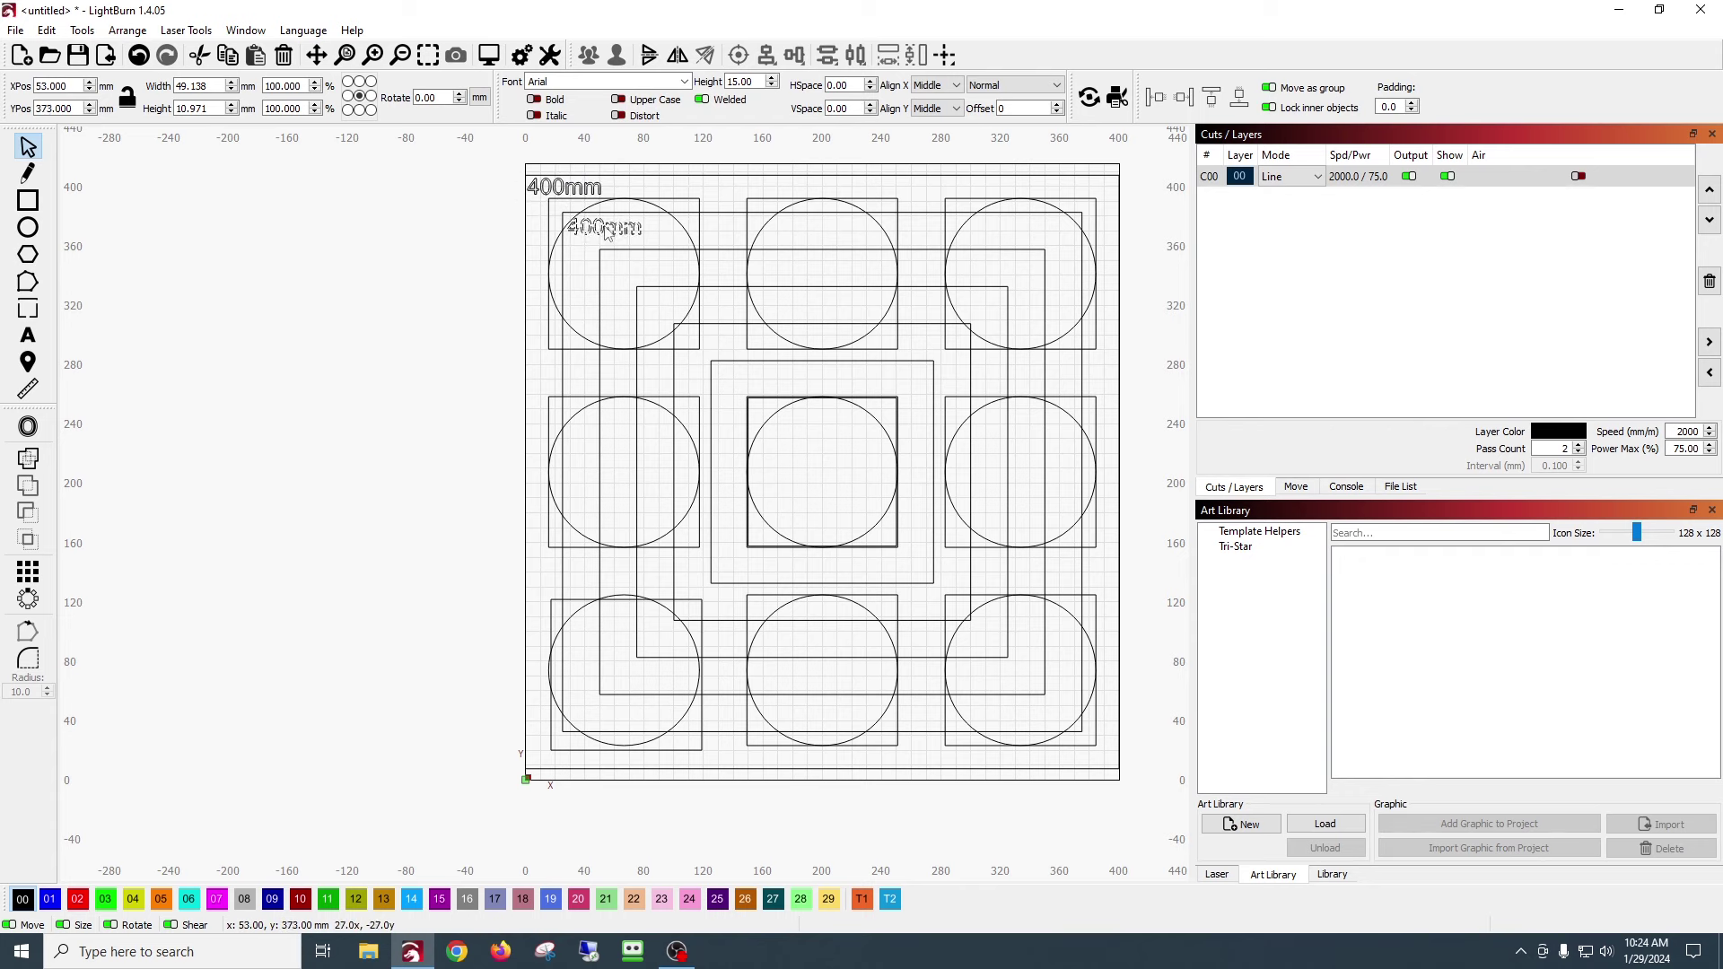
drag(608, 231, 608, 231)
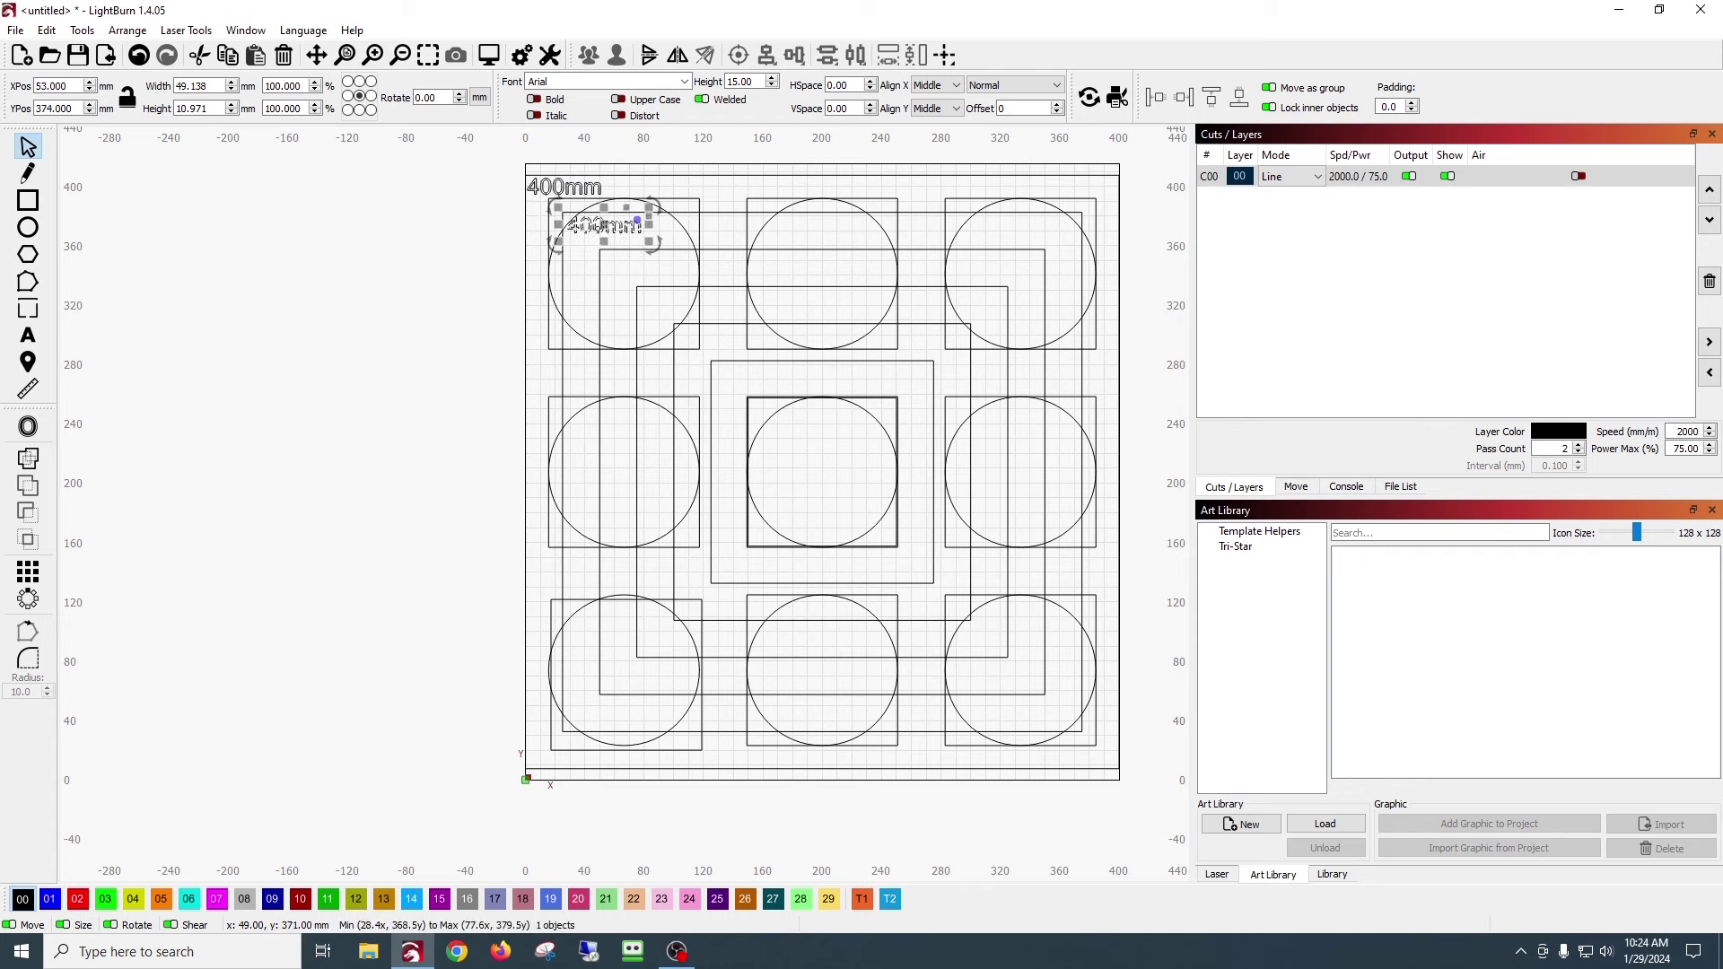
click(28, 335)
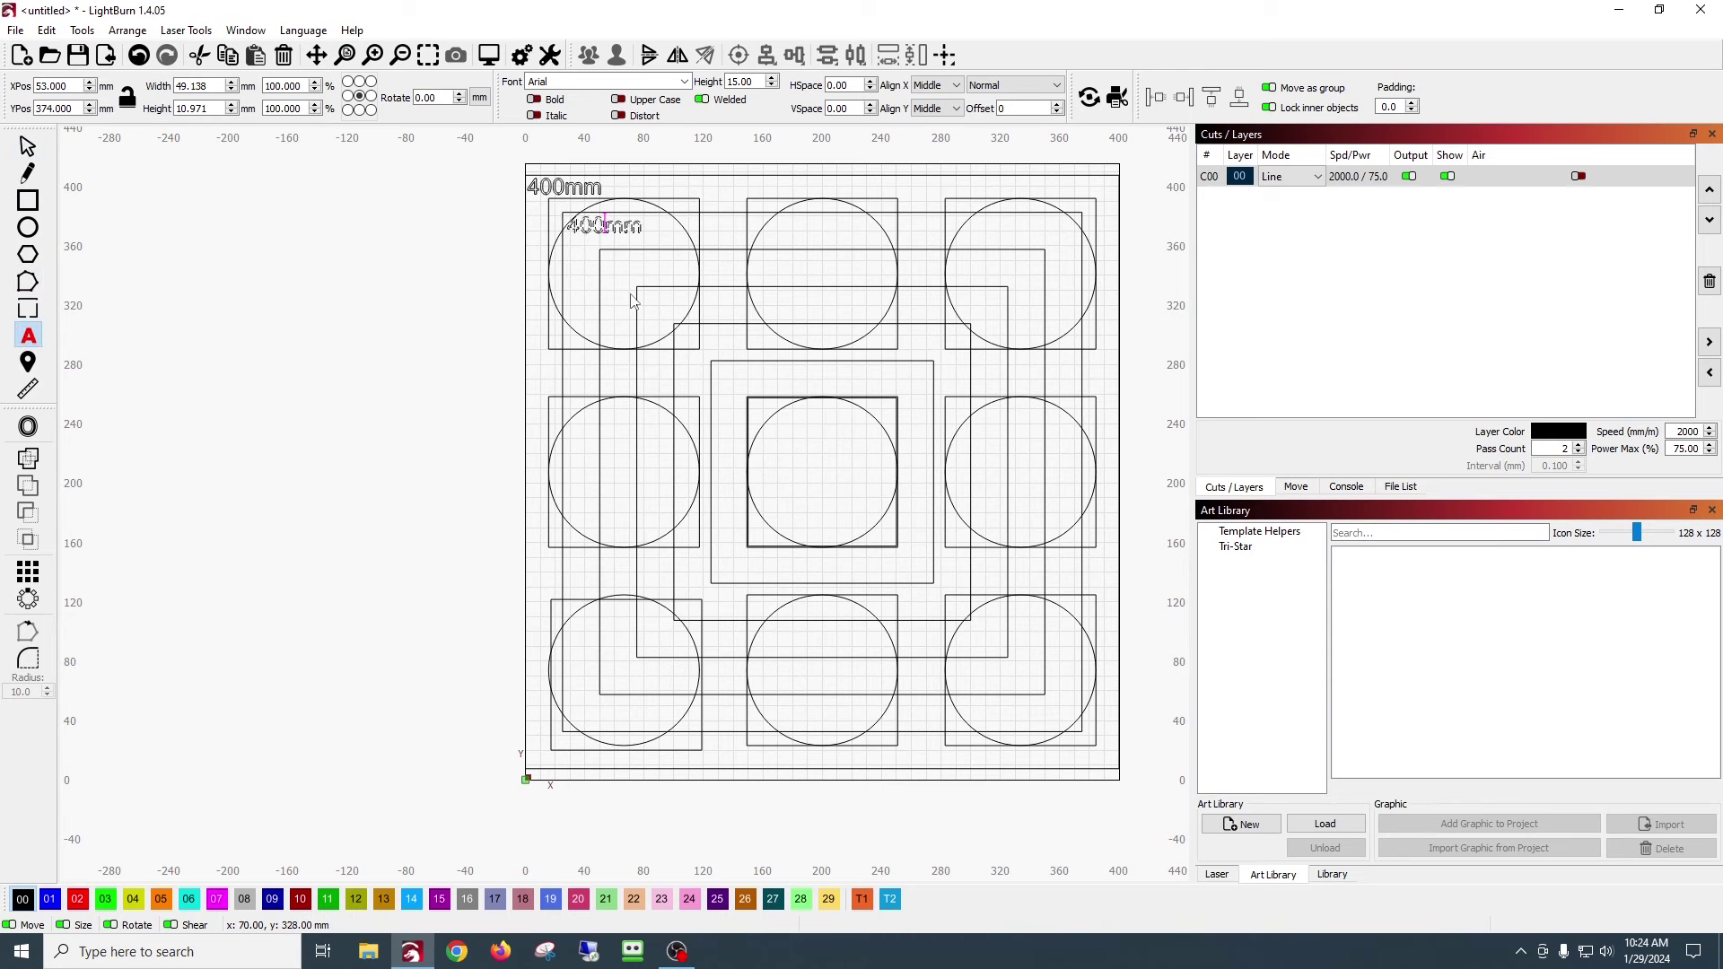
key(BackSpace)
key(BackSpace)
text(35)
key(Escape)
- Duplicate the 350mm label into the upper-left corner of the 300 mm square and change its text to 300mm
key(ctrl+d)
drag(604, 225, 679, 300)
double_click(638, 261)
key(BackSpace)
text(0)
key(Escape)
- Duplicate the 300mm label into the upper-left corner of the 250 mm square and change its text to 250mm
key(ctrl+d)
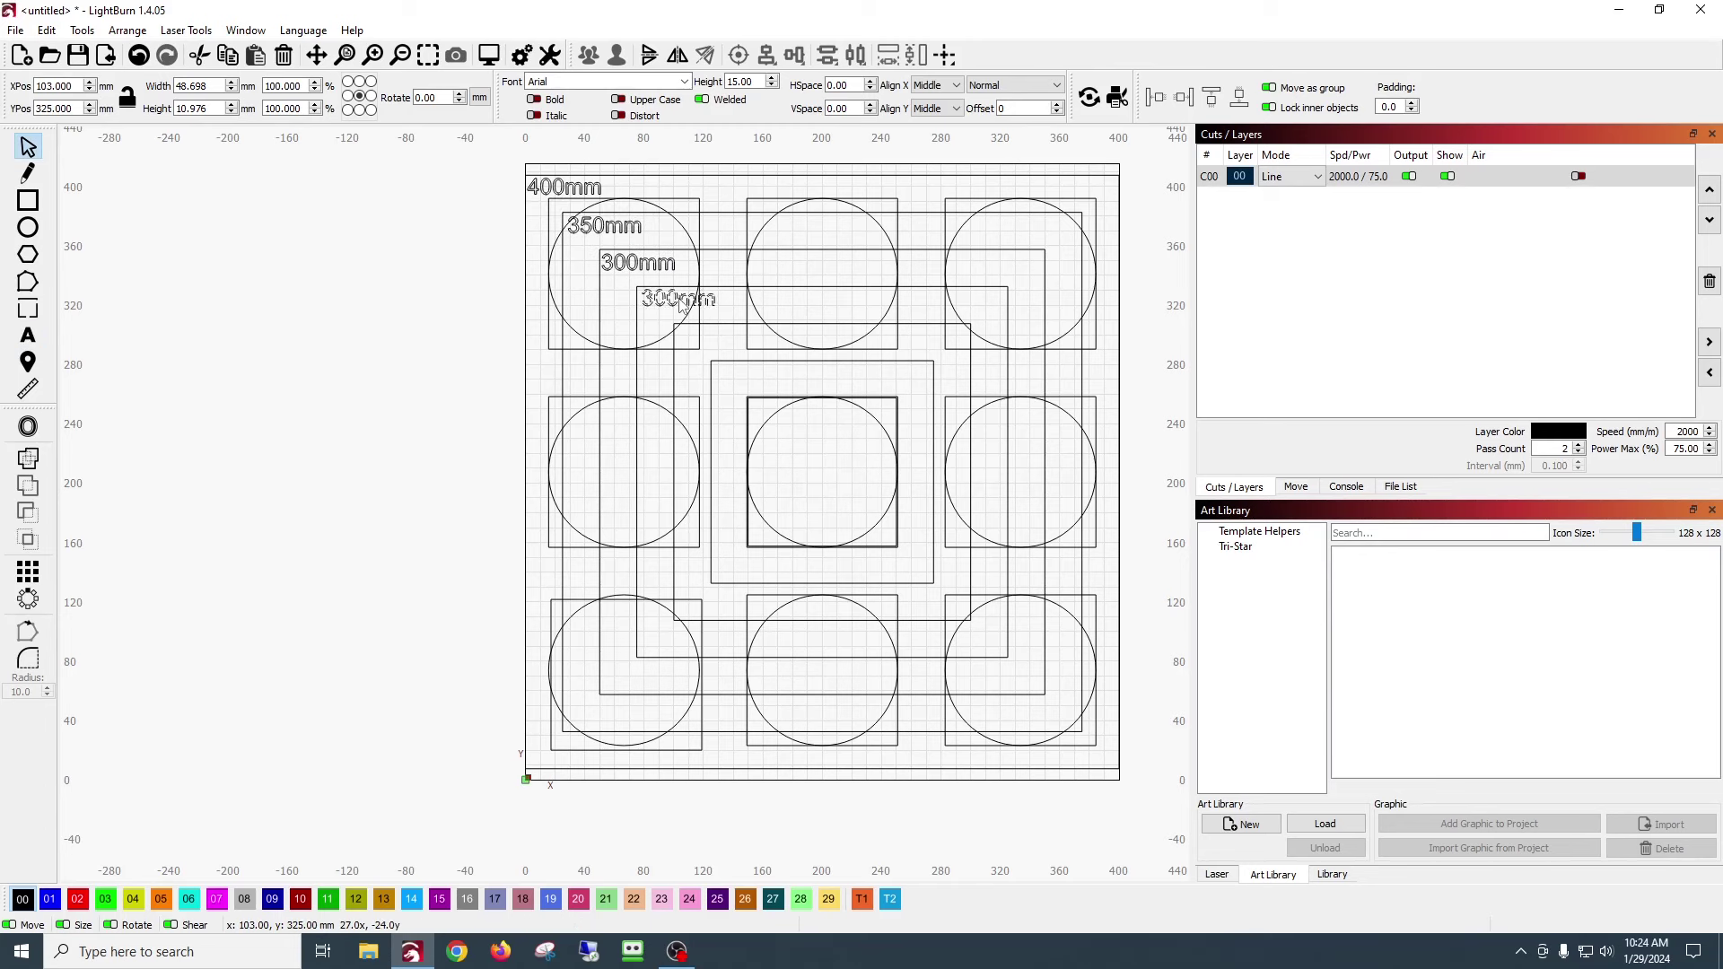
double_click(682, 299)
key(BackSpace)
key(BackSpace)
key(BackSpace)
text(250)
key(Escape)
- Duplicate the 250mm label into the upper-left corner of the 200 mm square and change its text to 200mm
key(ctrl+d)
drag(681, 305, 717, 342)
double_click(717, 340)
key(BackSpace)
text(0)
key(Escape)
- Duplicate the 200mm label into the upper-left corner of the 150 mm square and change its text to 150mm
key(ctrl+d)
drag(717, 339, 754, 376)
double_click(753, 375)
key(BackSpace)
key(BackSpace)
text(15)
key(Escape)
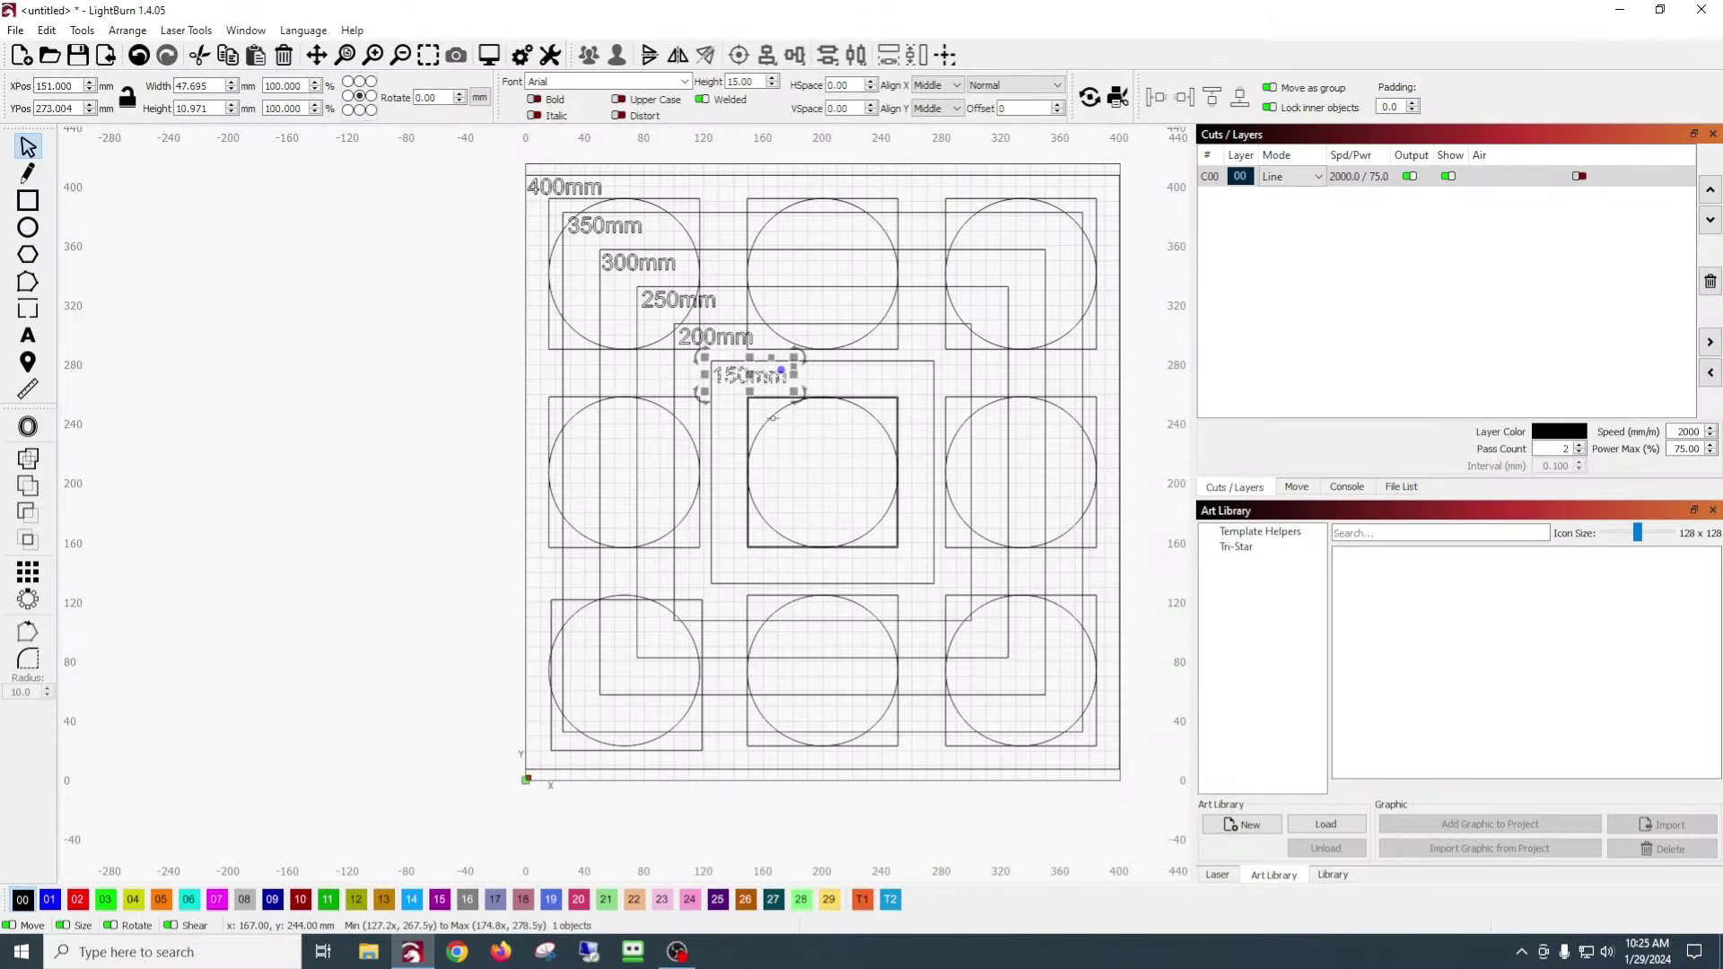
- Duplicate the 150mm label into the upper-left corner of the innermost square and change its text to 100mm
key(ctrl+d)
drag(754, 376, 791, 412)
double_click(787, 412)
key(BackSpace)
text(00mm)
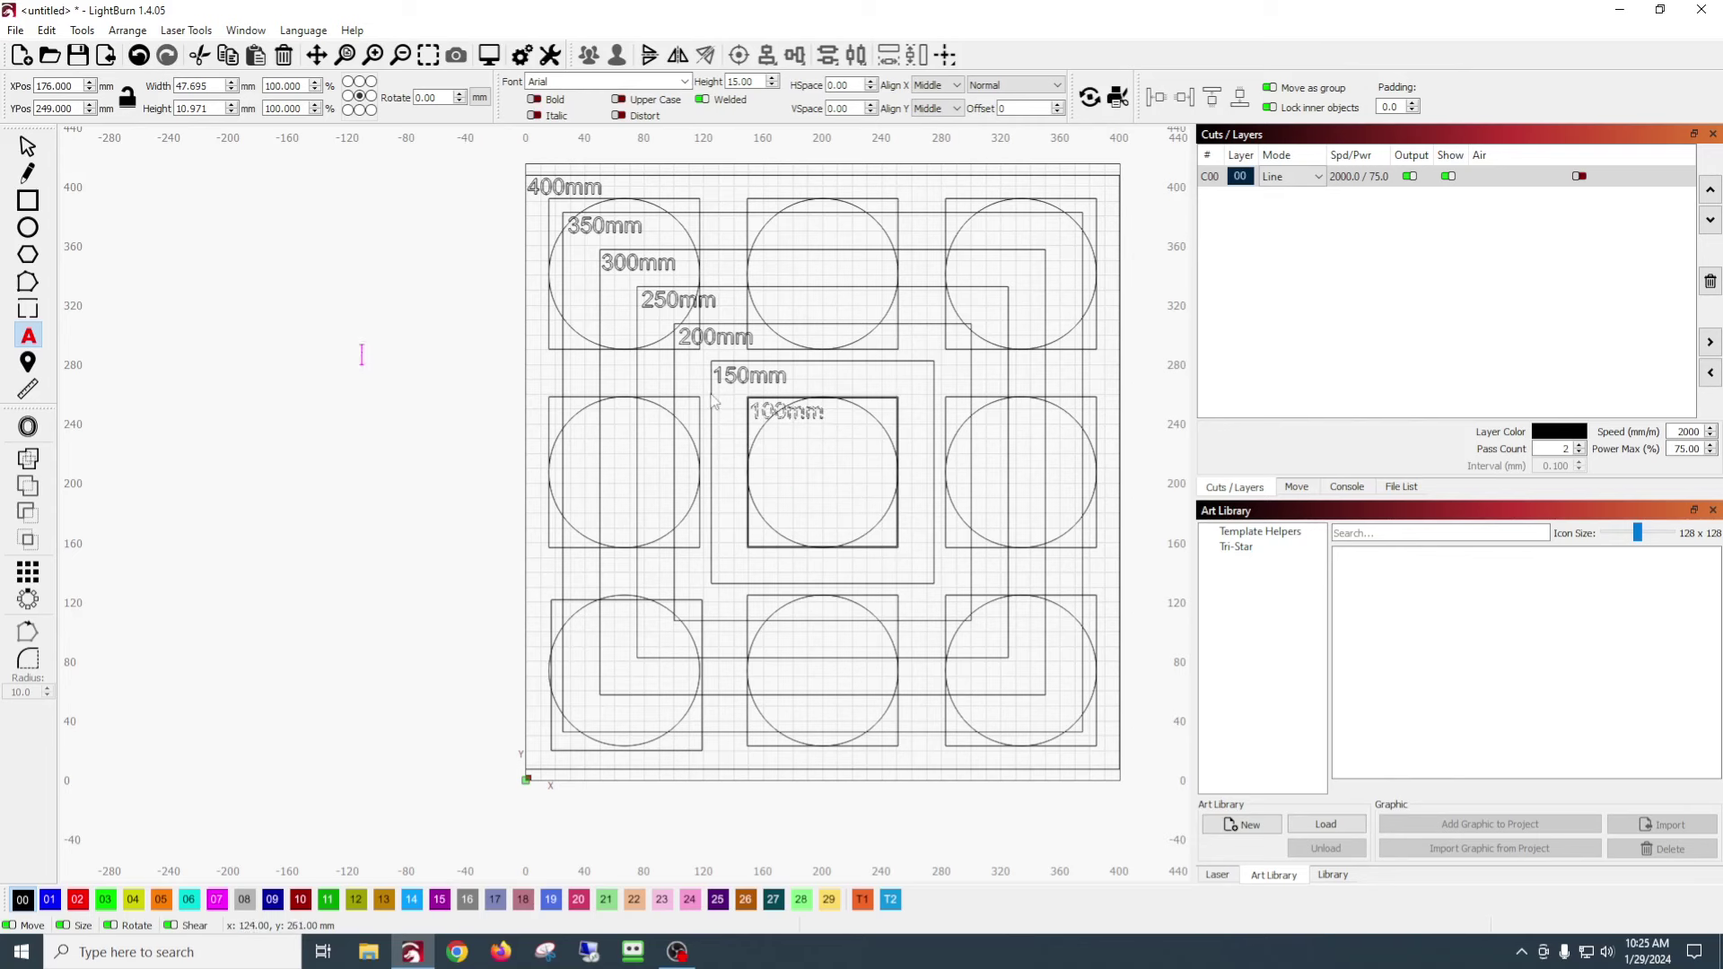
click(27, 145)
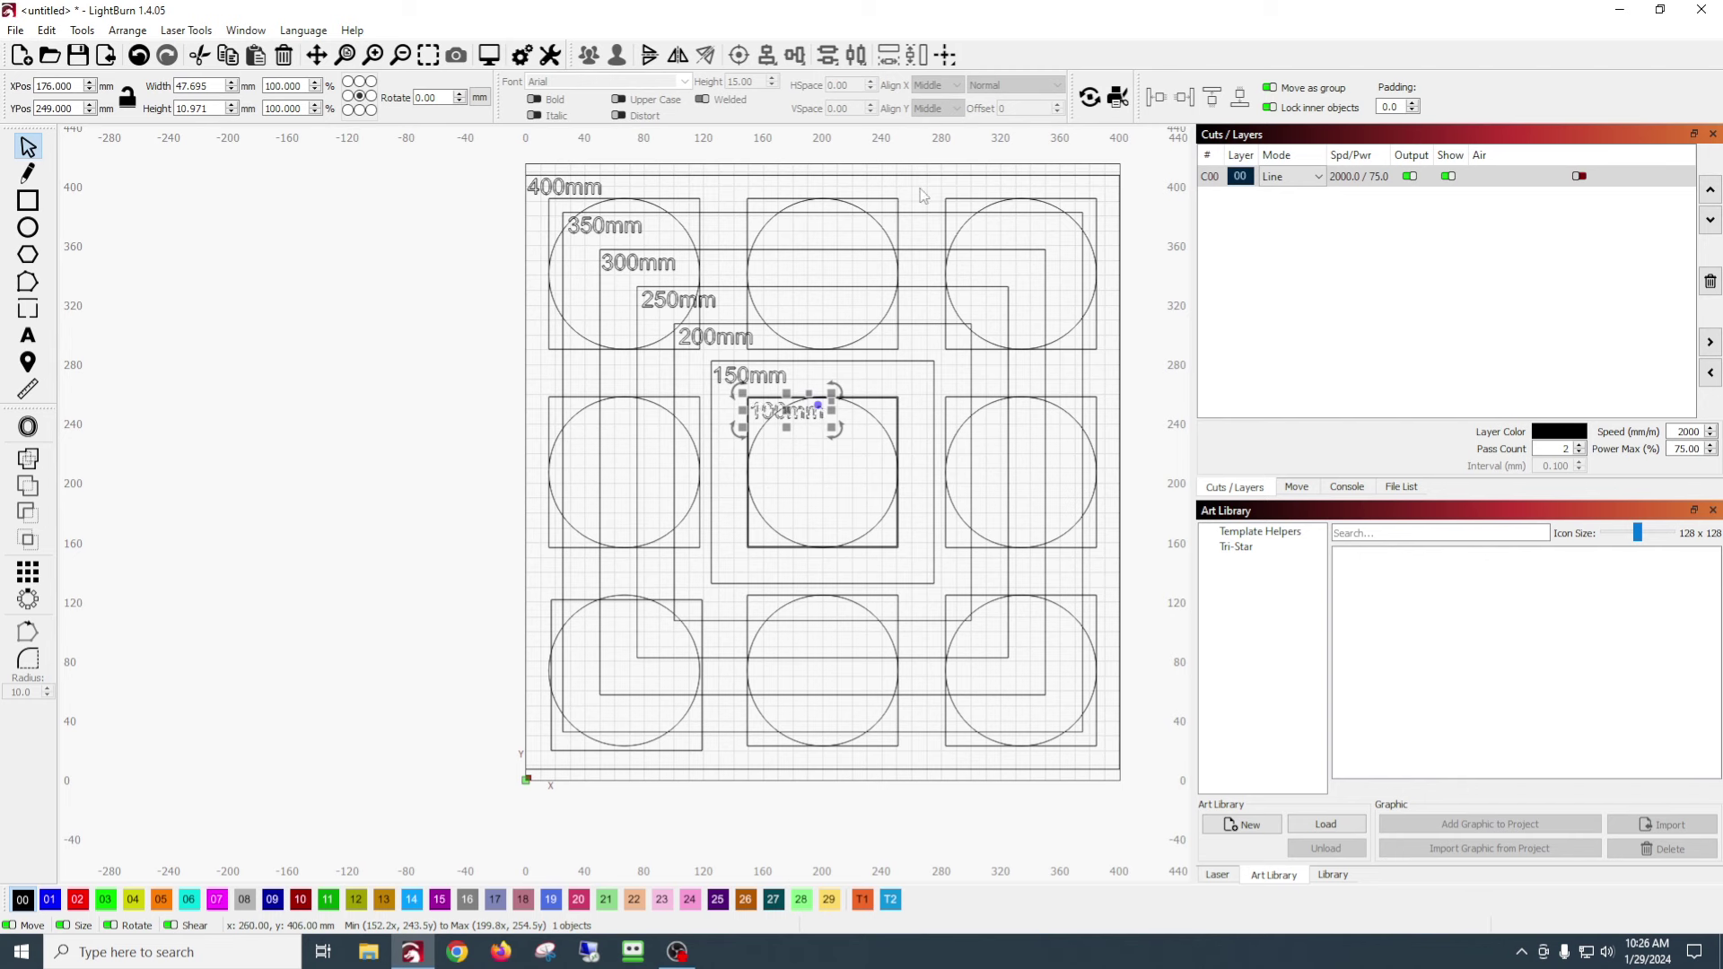
- Add the Bullseye graphic from the Template Helpers art library and move it to the page center
click(1291, 536)
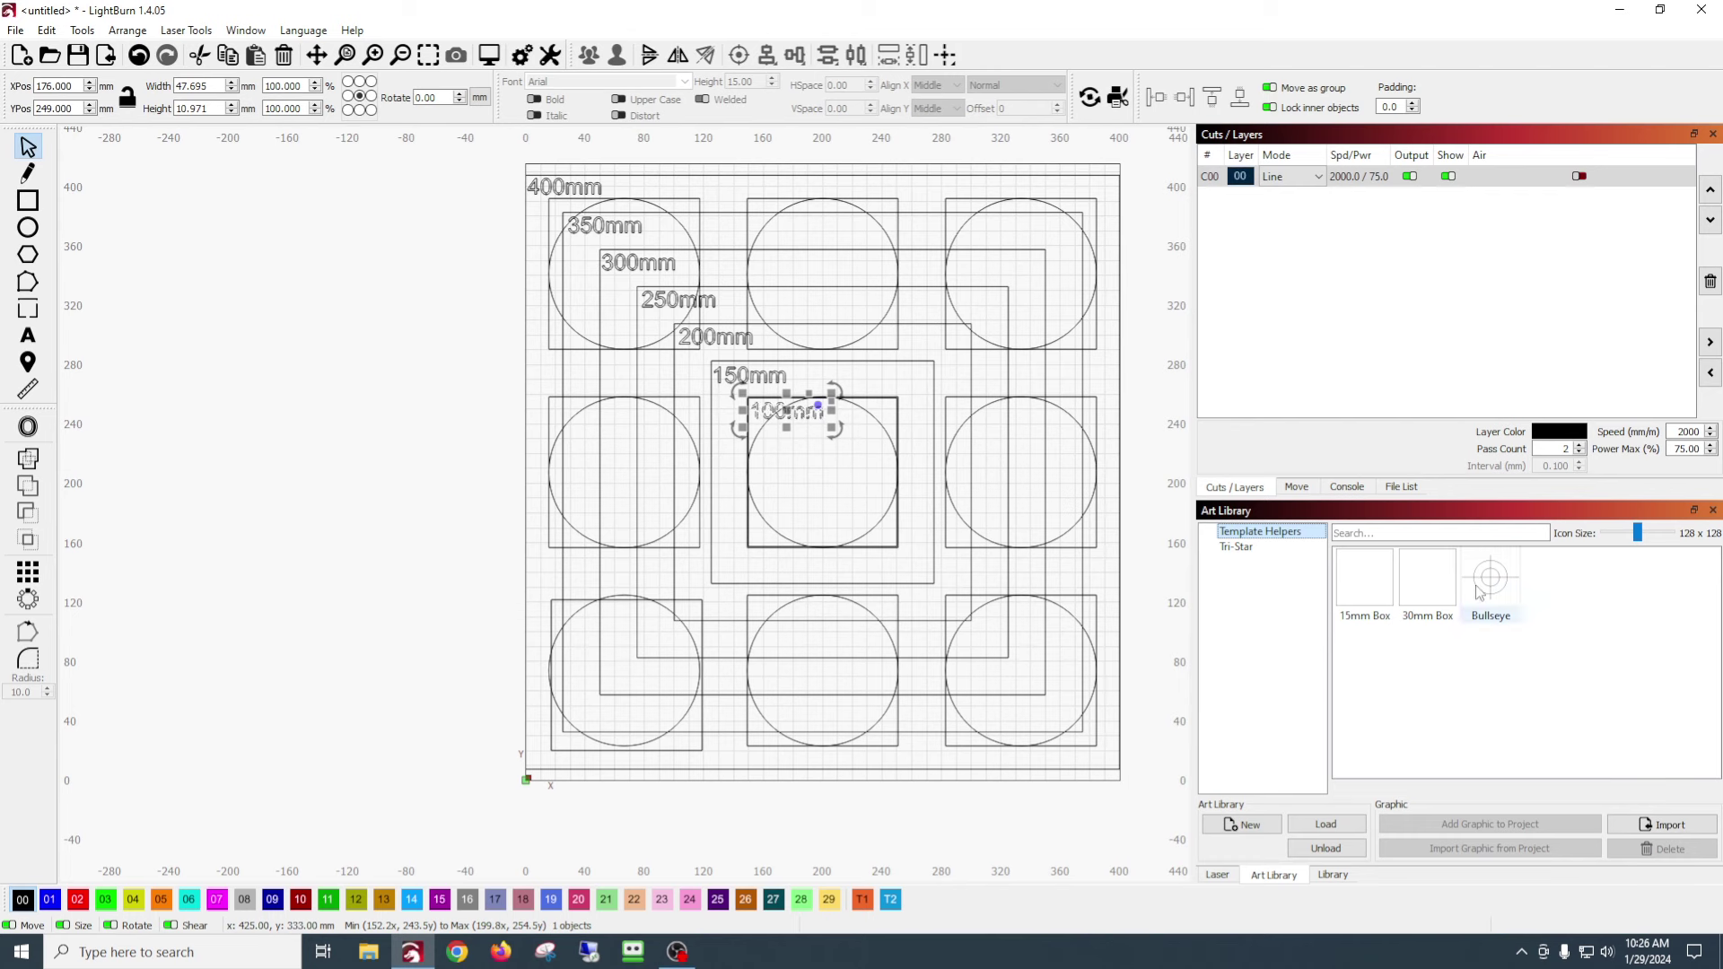
drag(1492, 583, 819, 467)
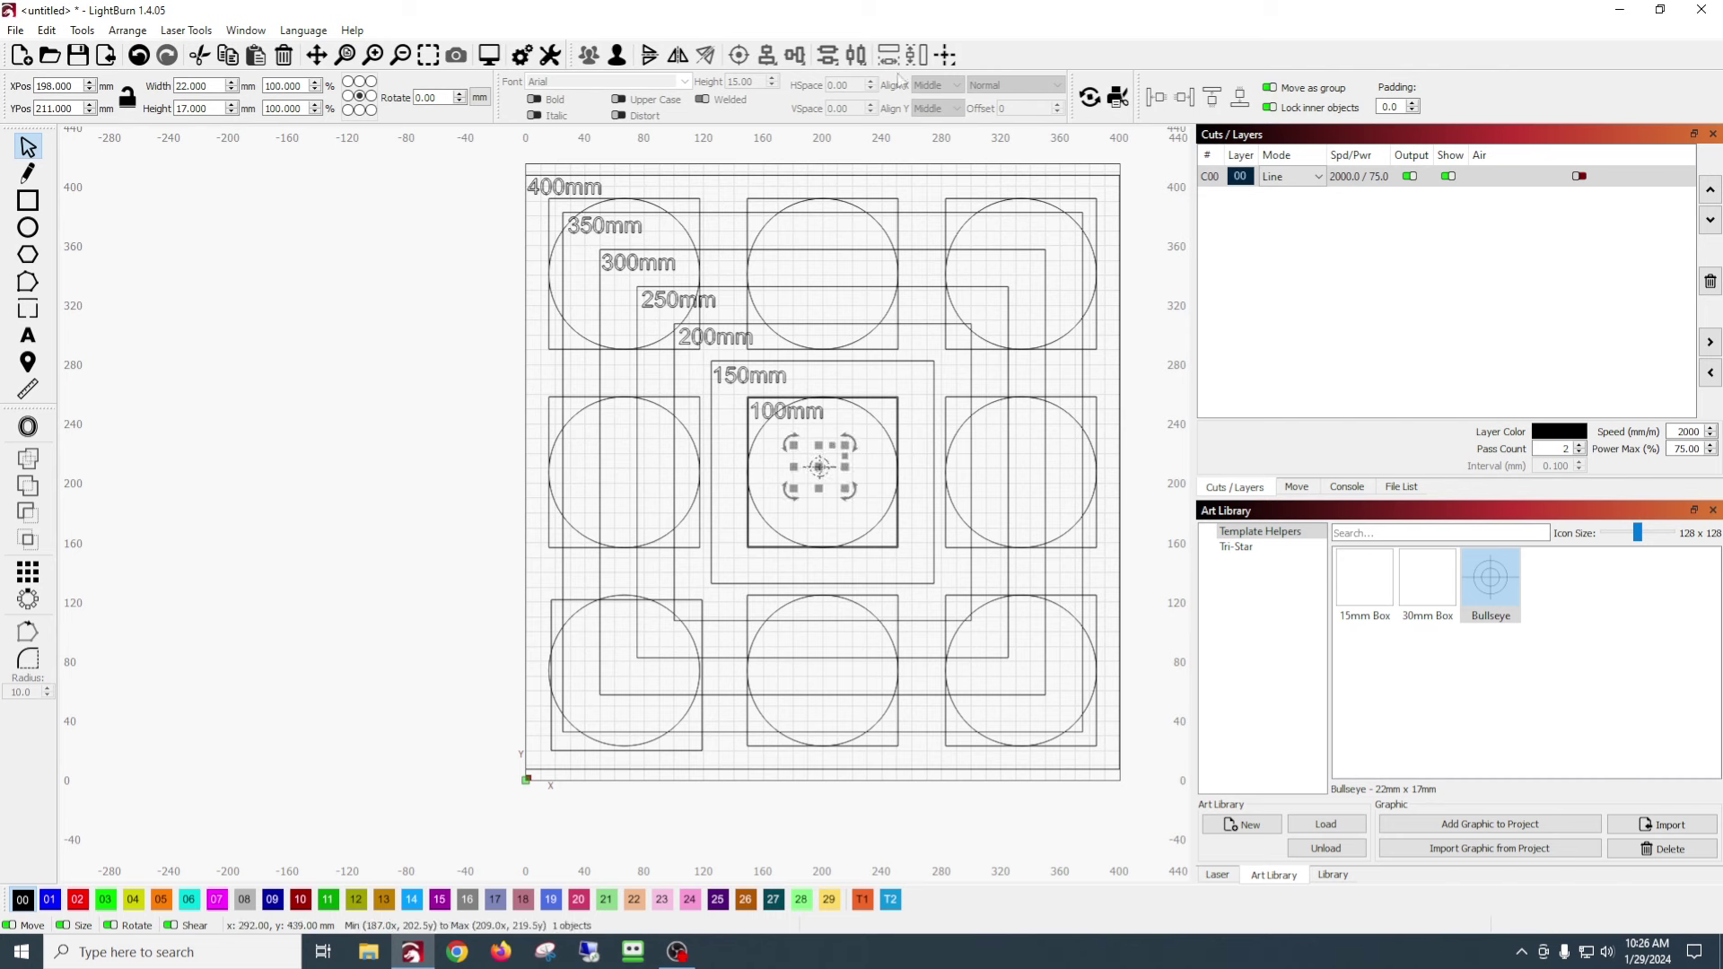
click(947, 57)
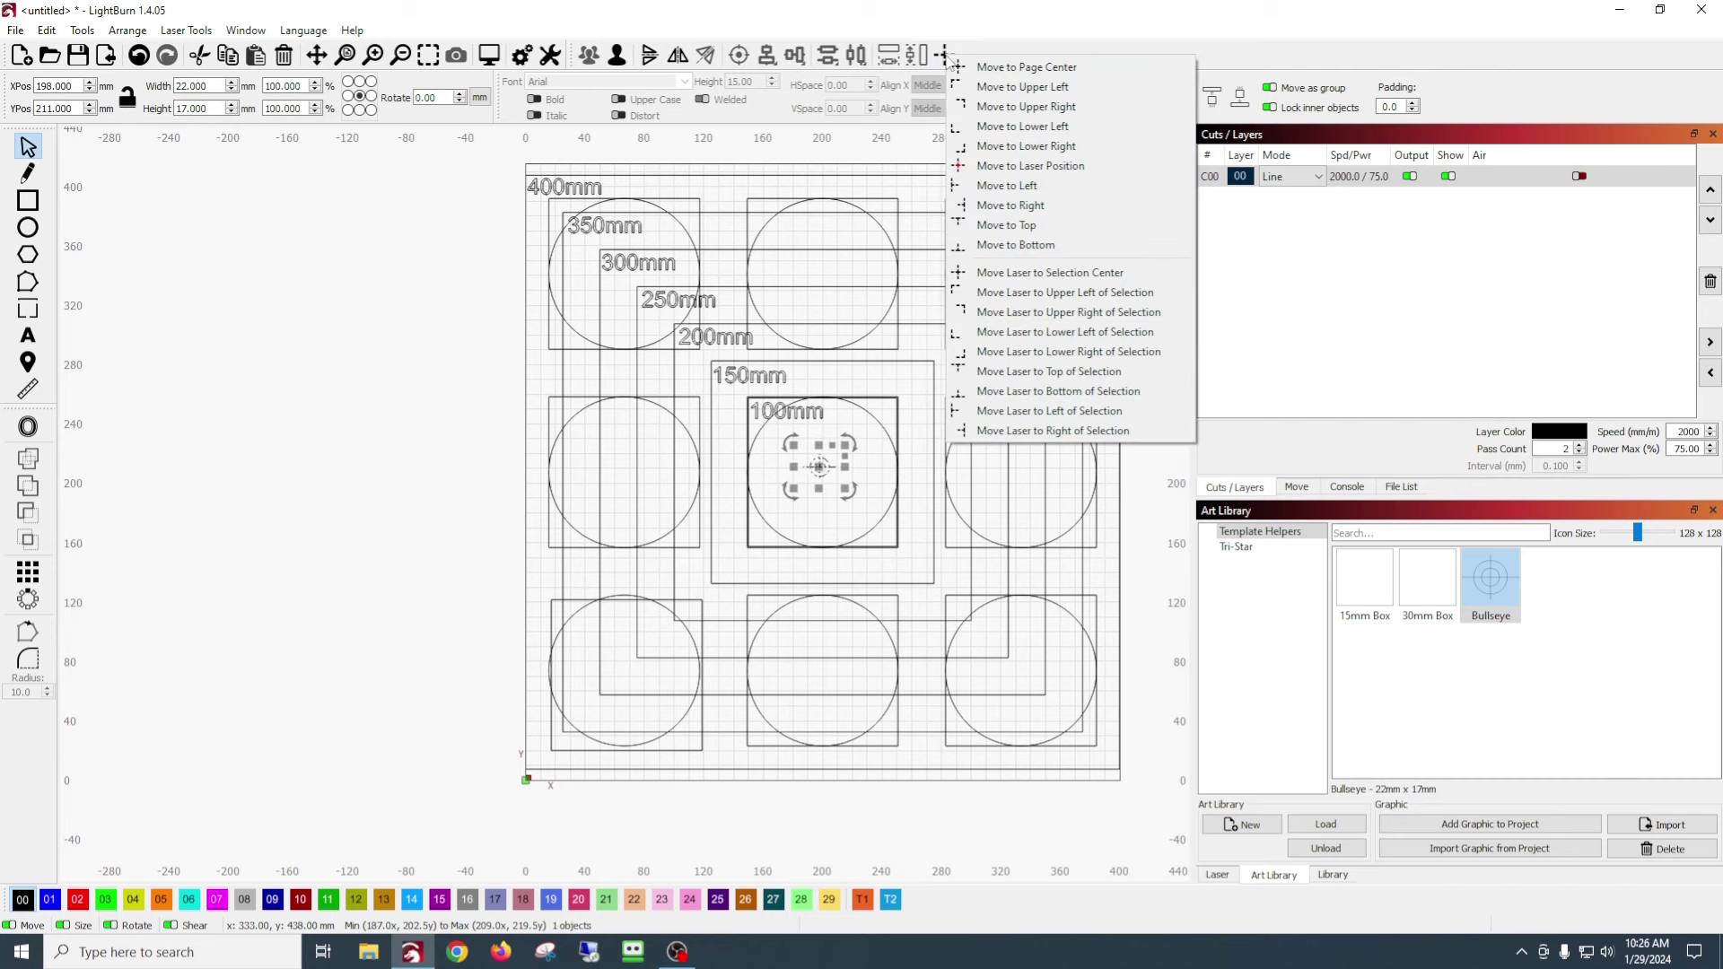
click(1038, 67)
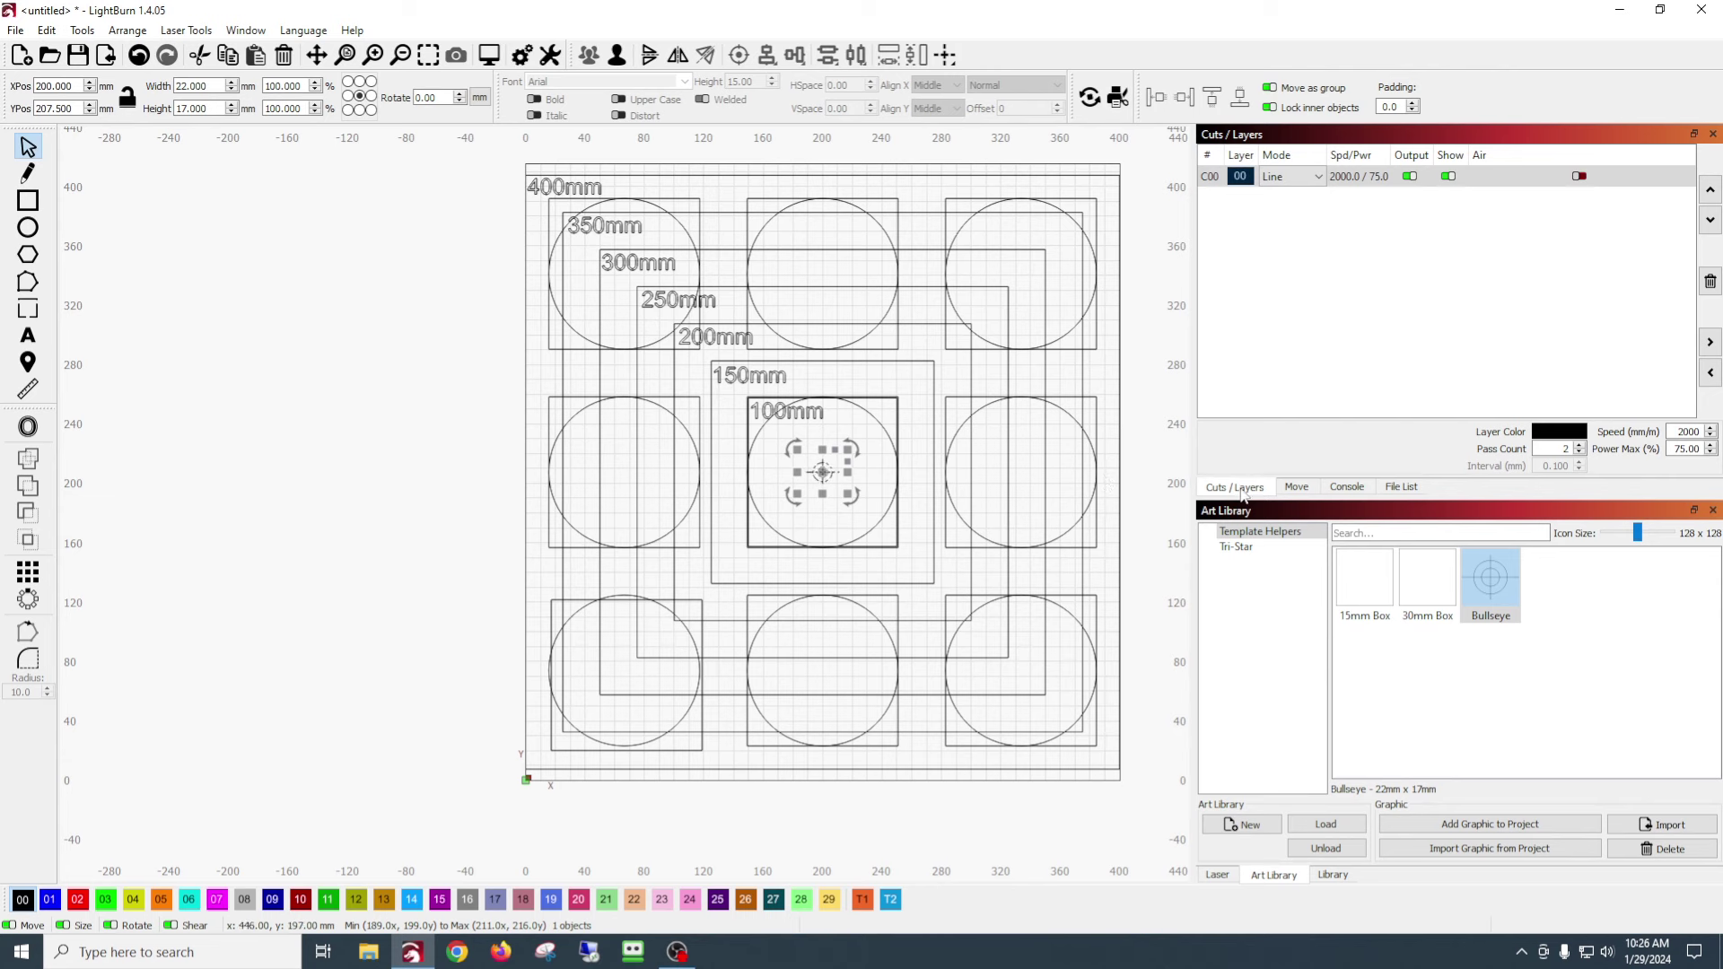
- Request the laser's current position in the Move controls and return to the cut layer list
click(1296, 487)
click(1256, 179)
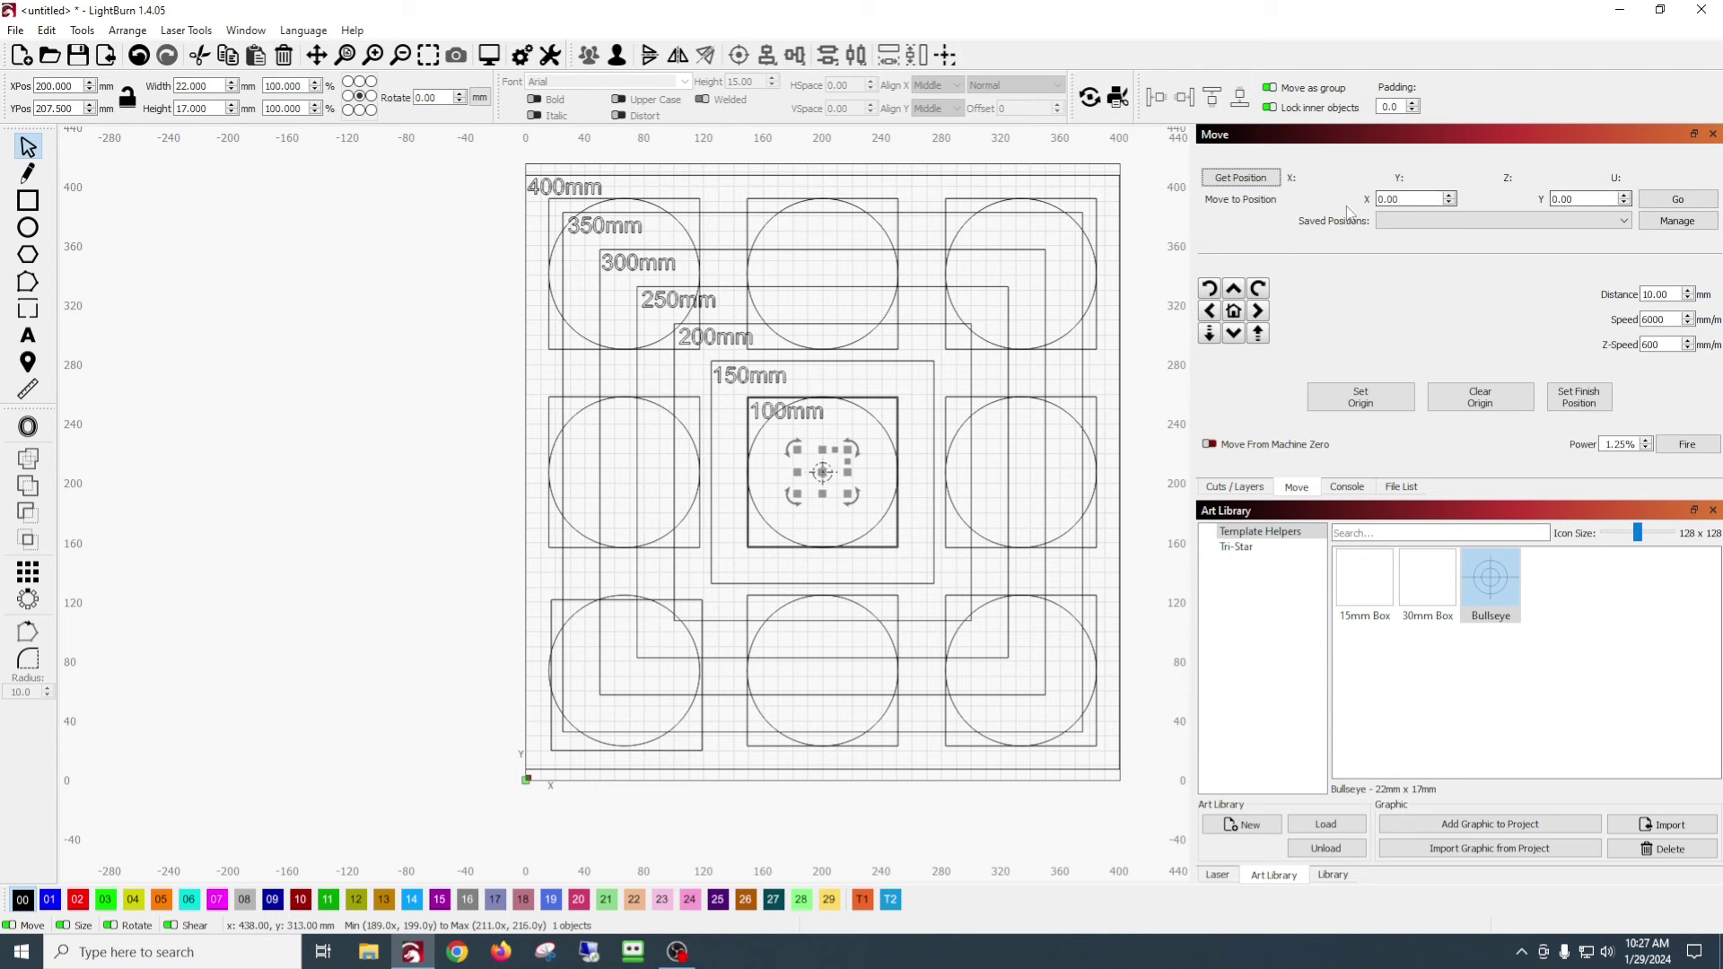
click(1237, 490)
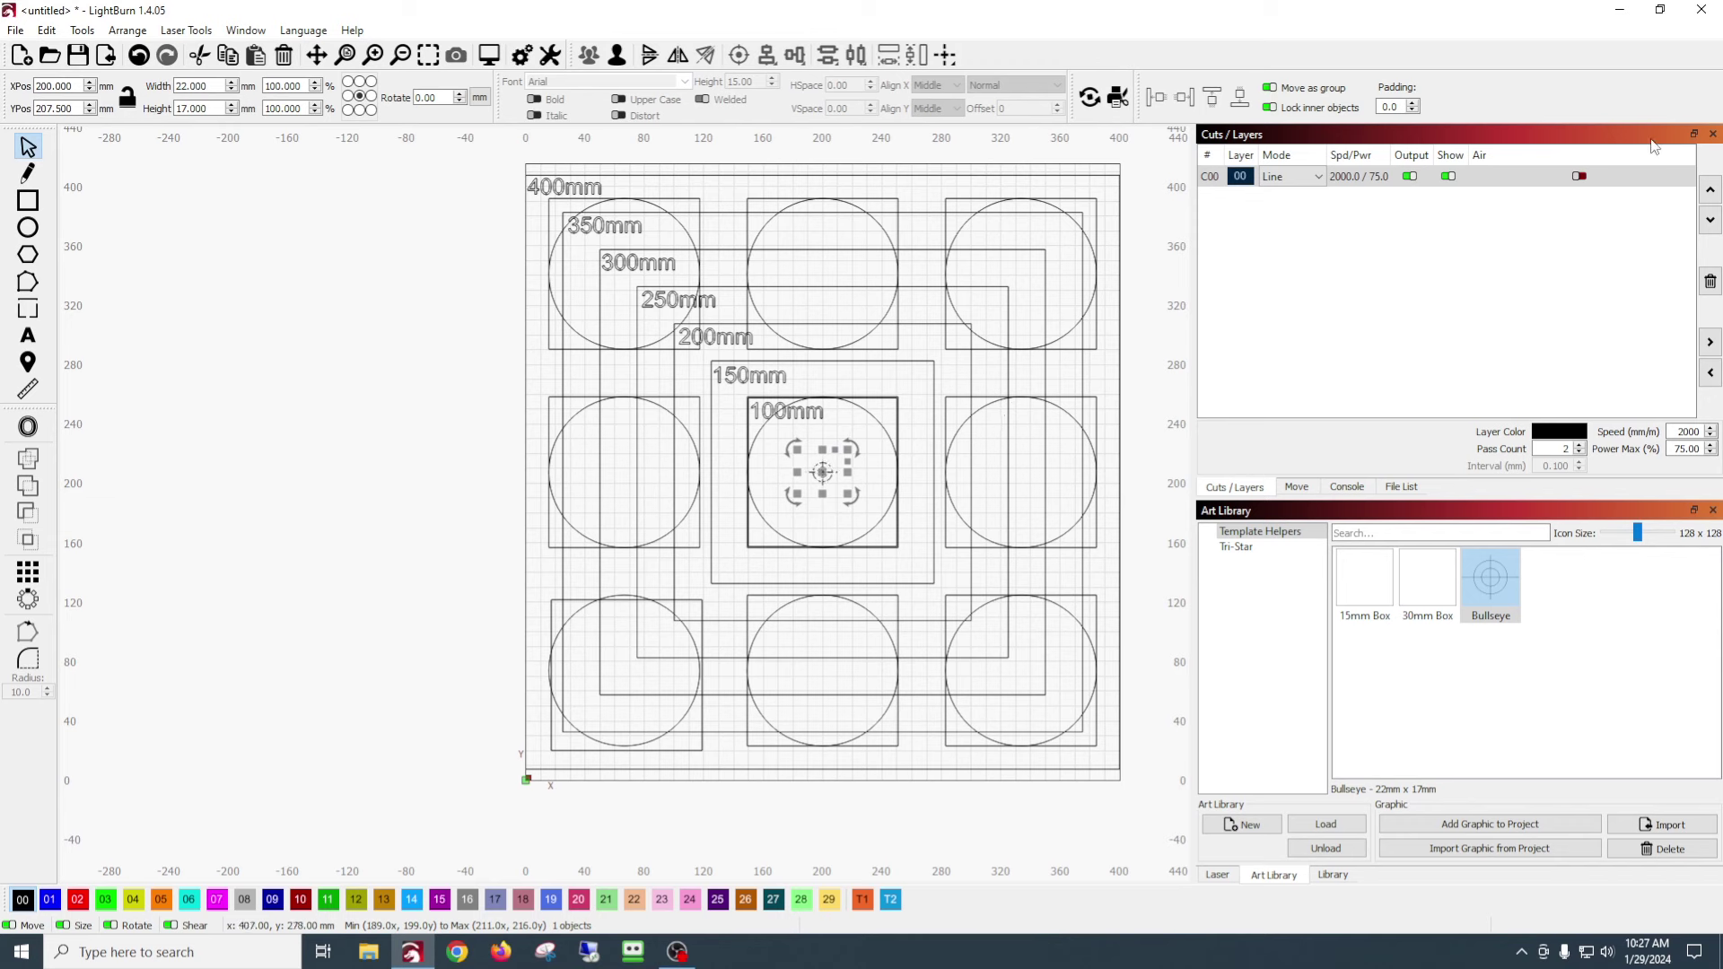
- Place Bullseye graphics on the outer corners of the upper-right, lower-left and lower-right 4-inch squares
drag(1497, 573, 1097, 201)
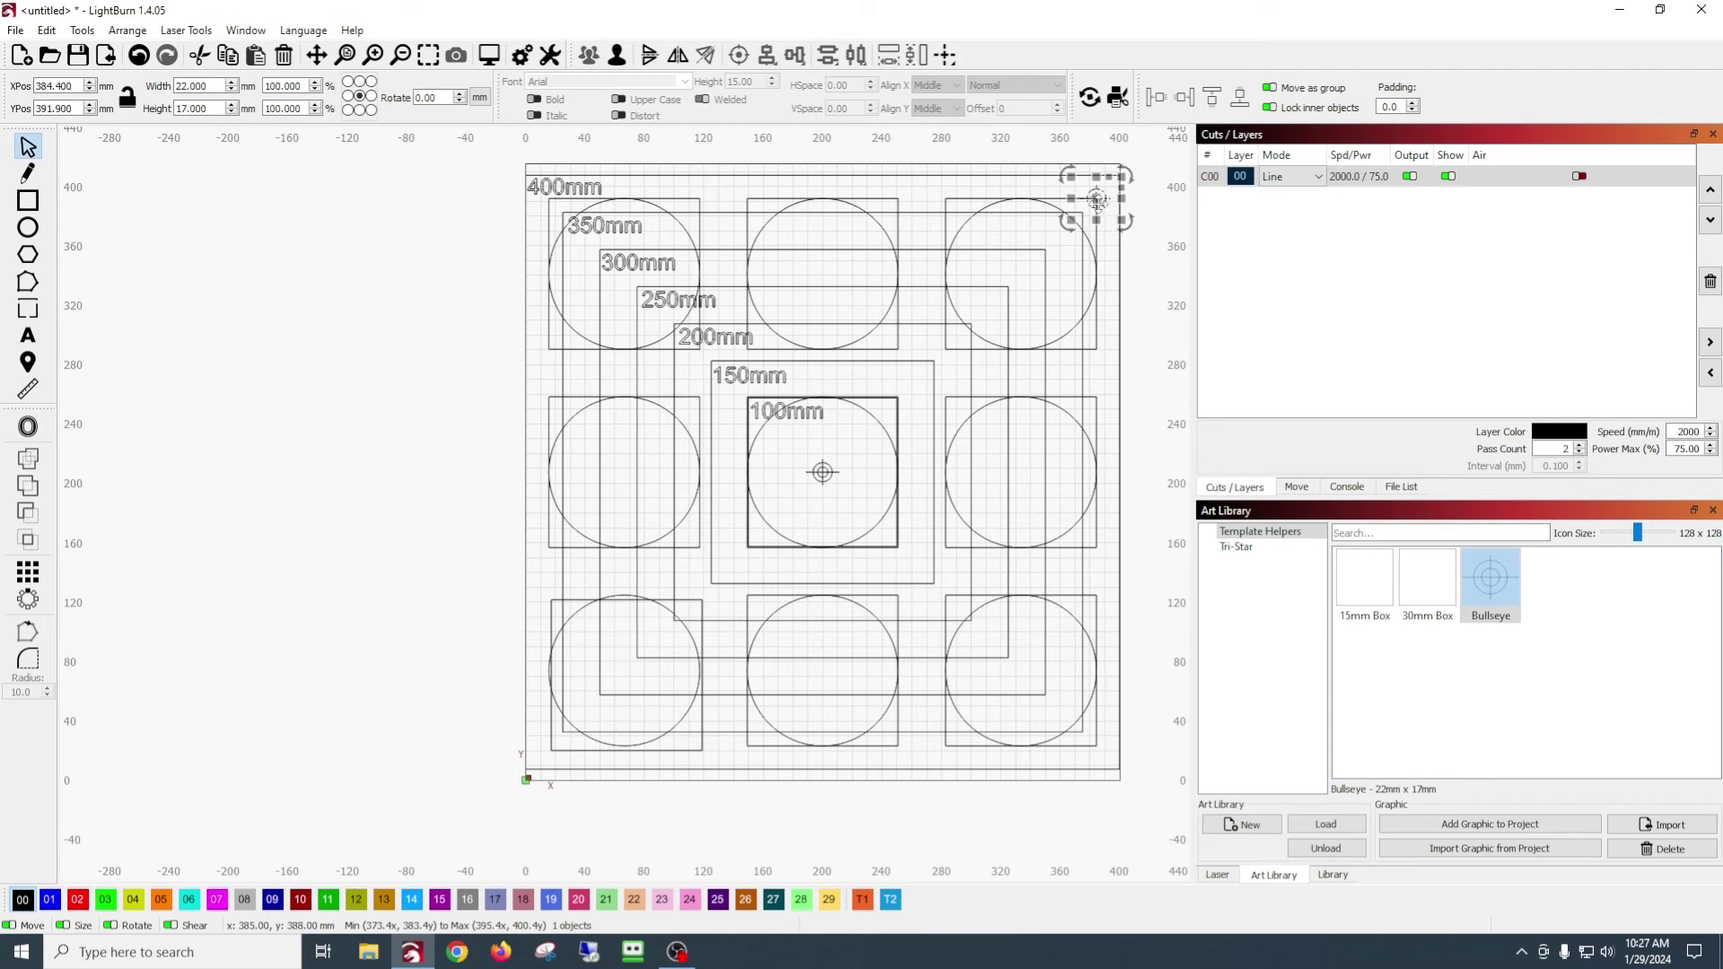
drag(1097, 199, 1096, 199)
drag(1491, 581, 552, 750)
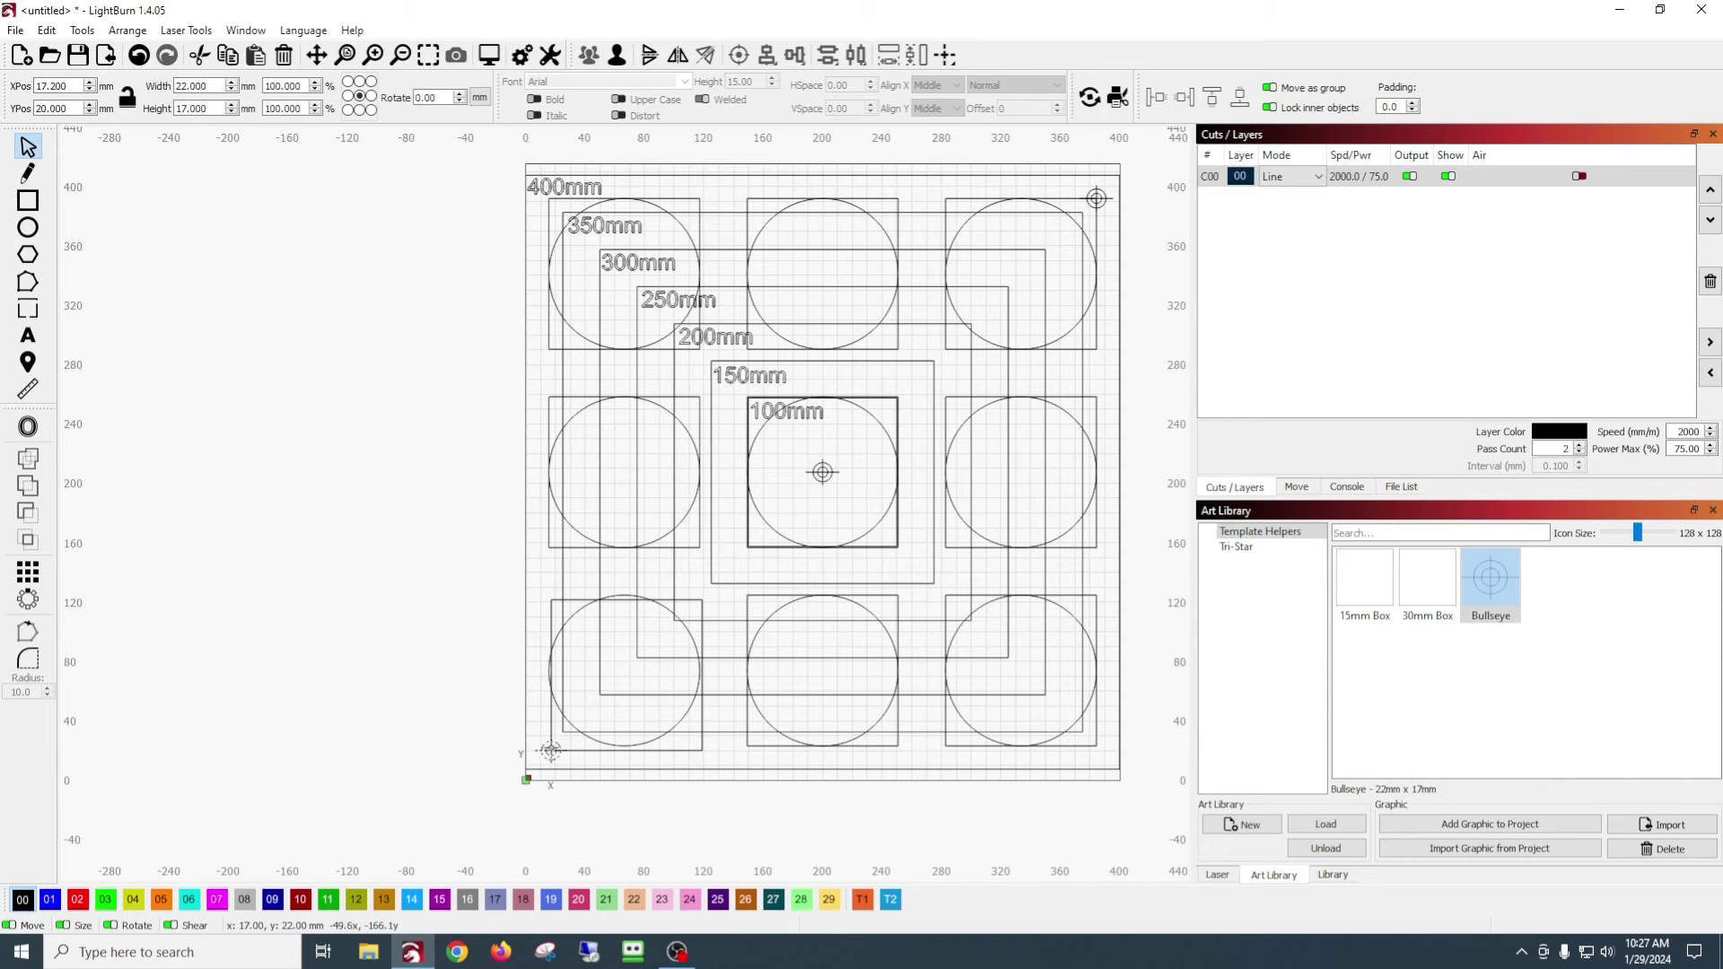
click(734, 817)
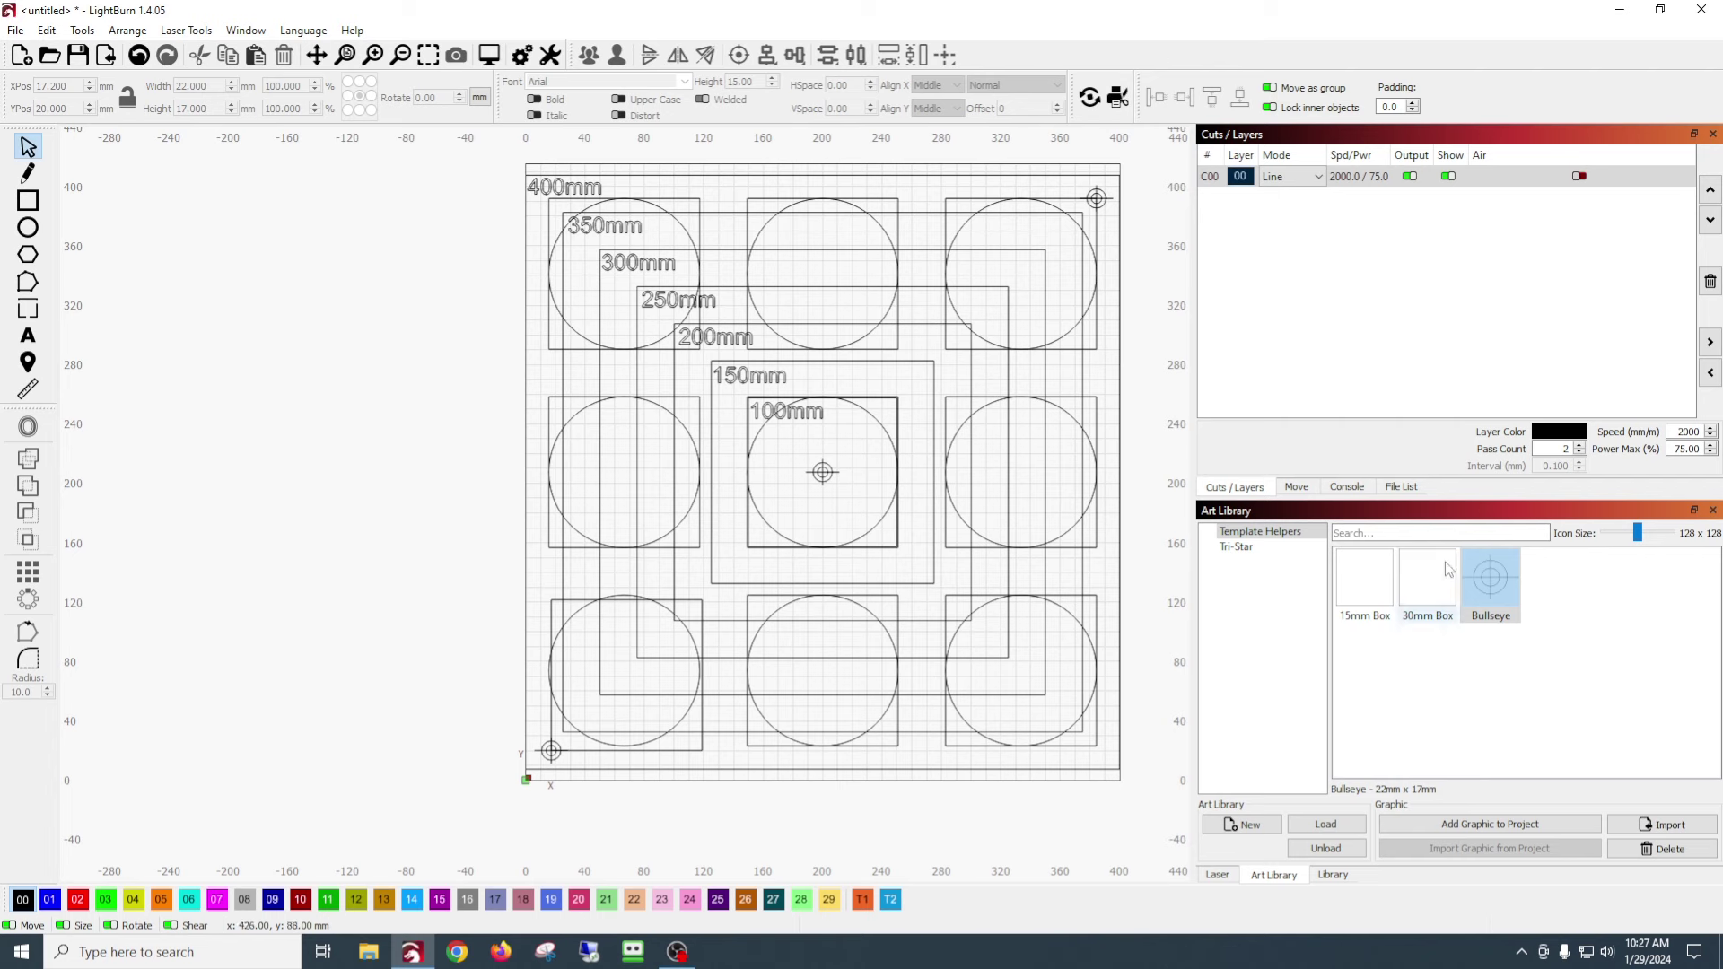
double_click(1488, 583)
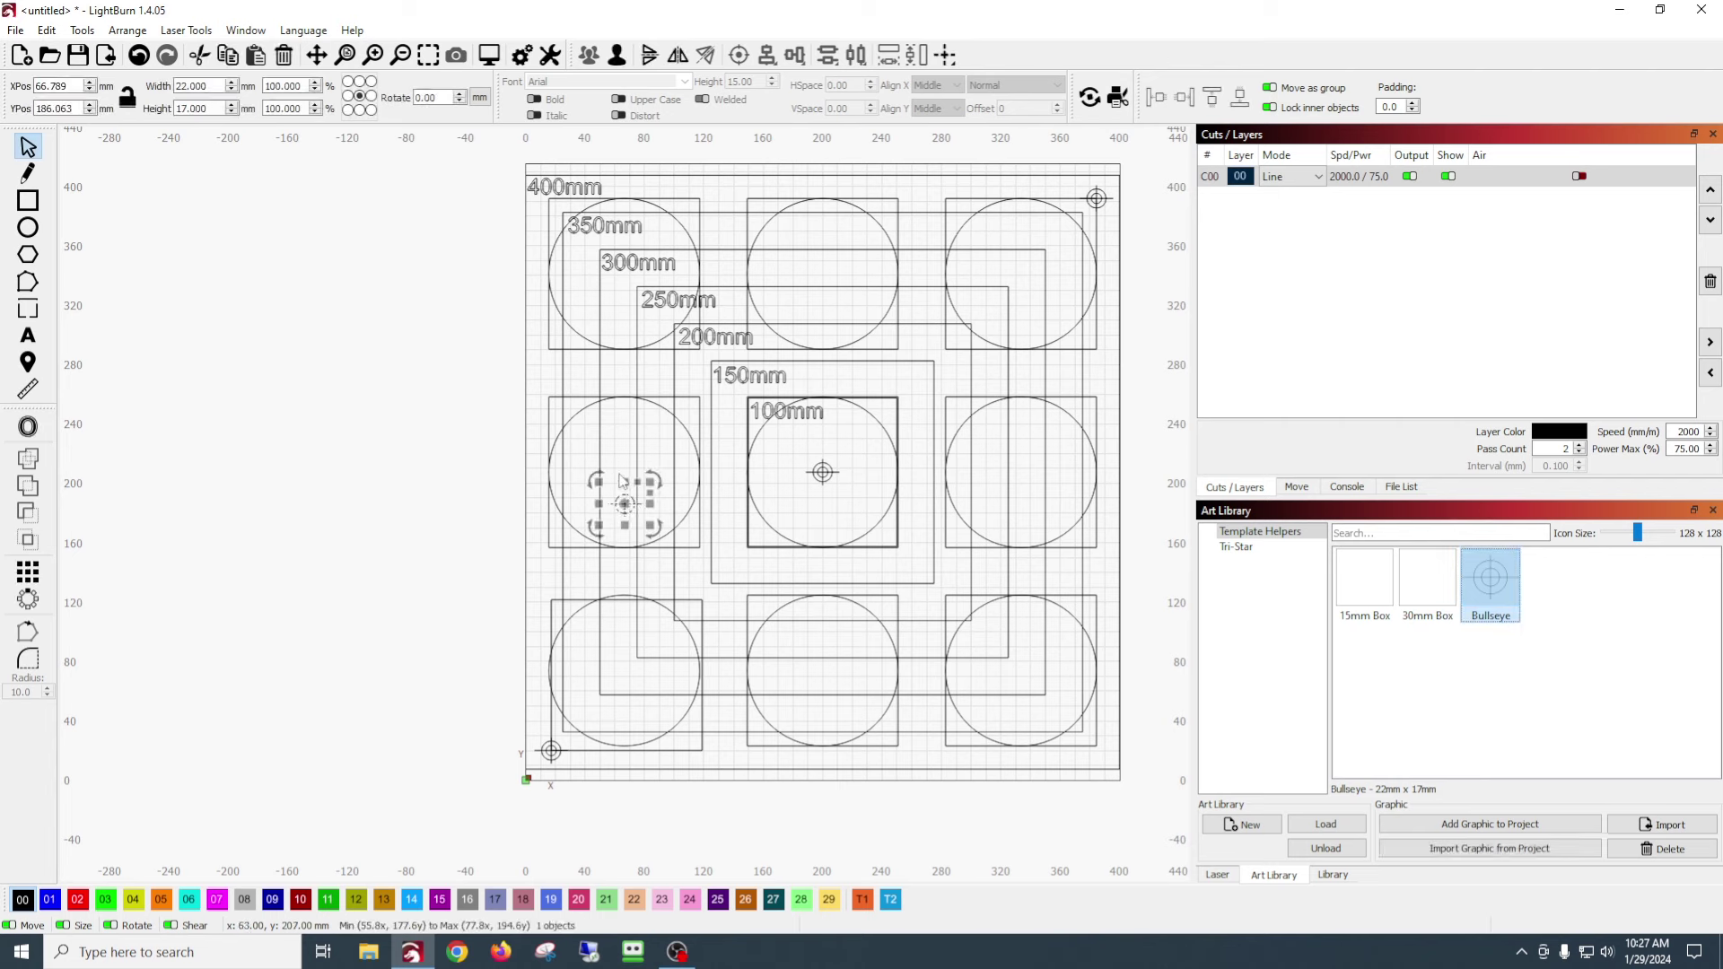
drag(626, 507, 1100, 750)
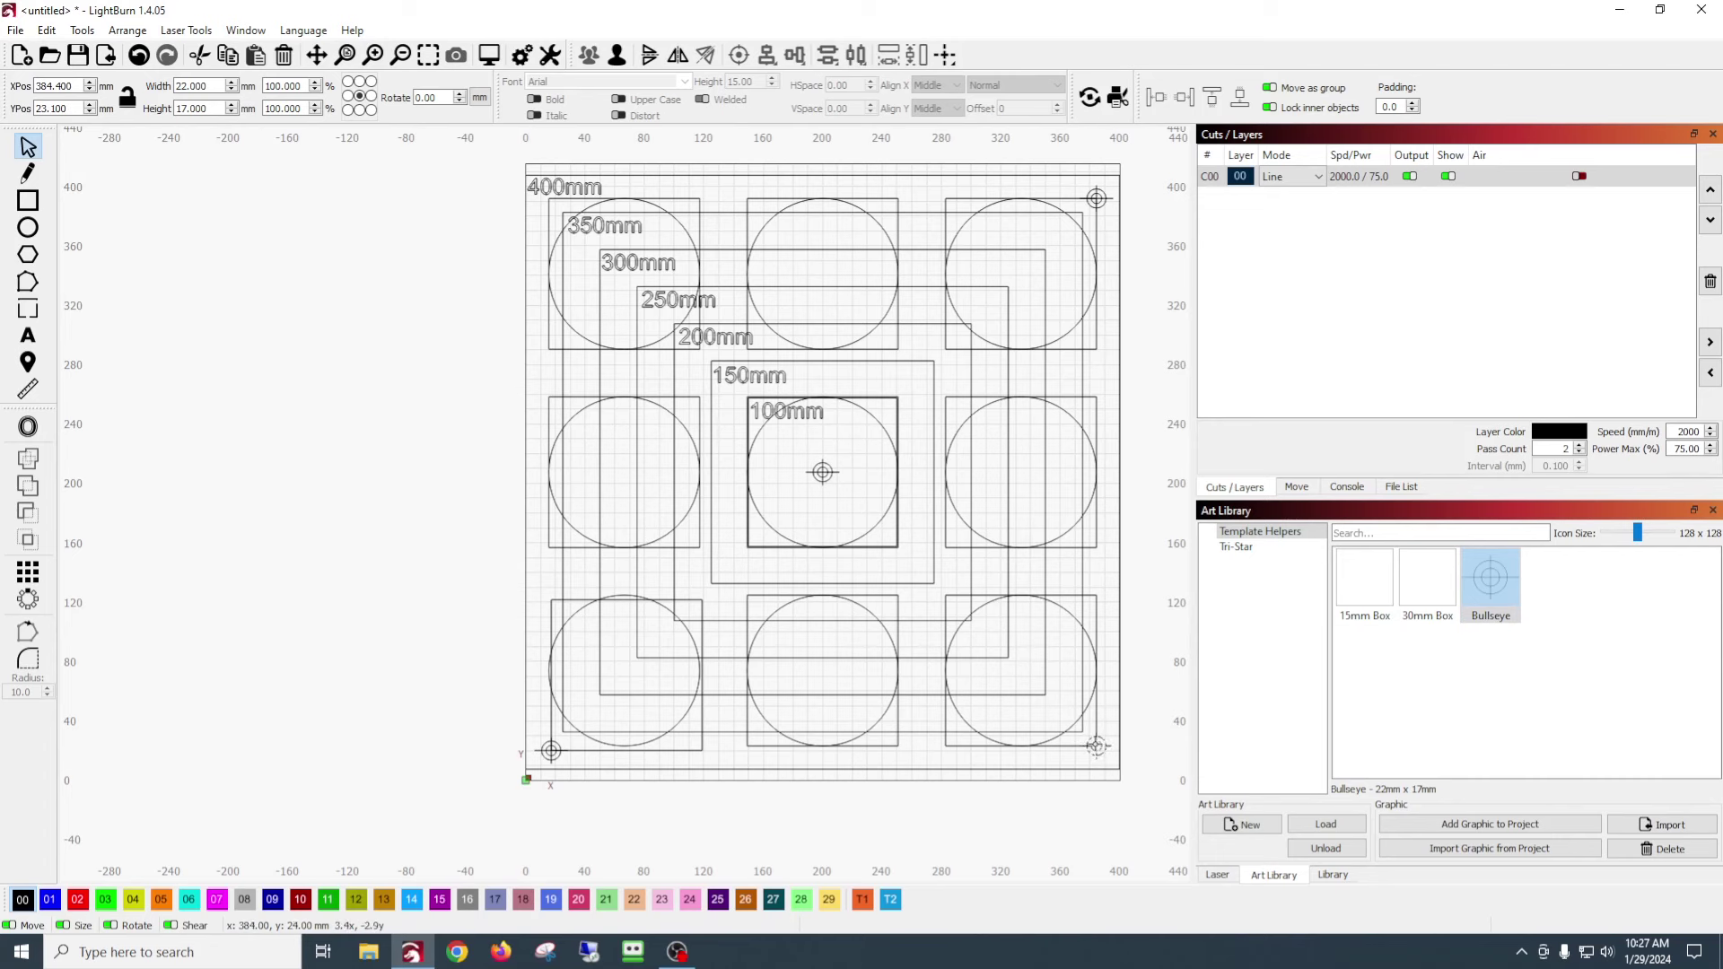
- Preview the whole template job, play back its cutting simulation and close the preview
click(1147, 671)
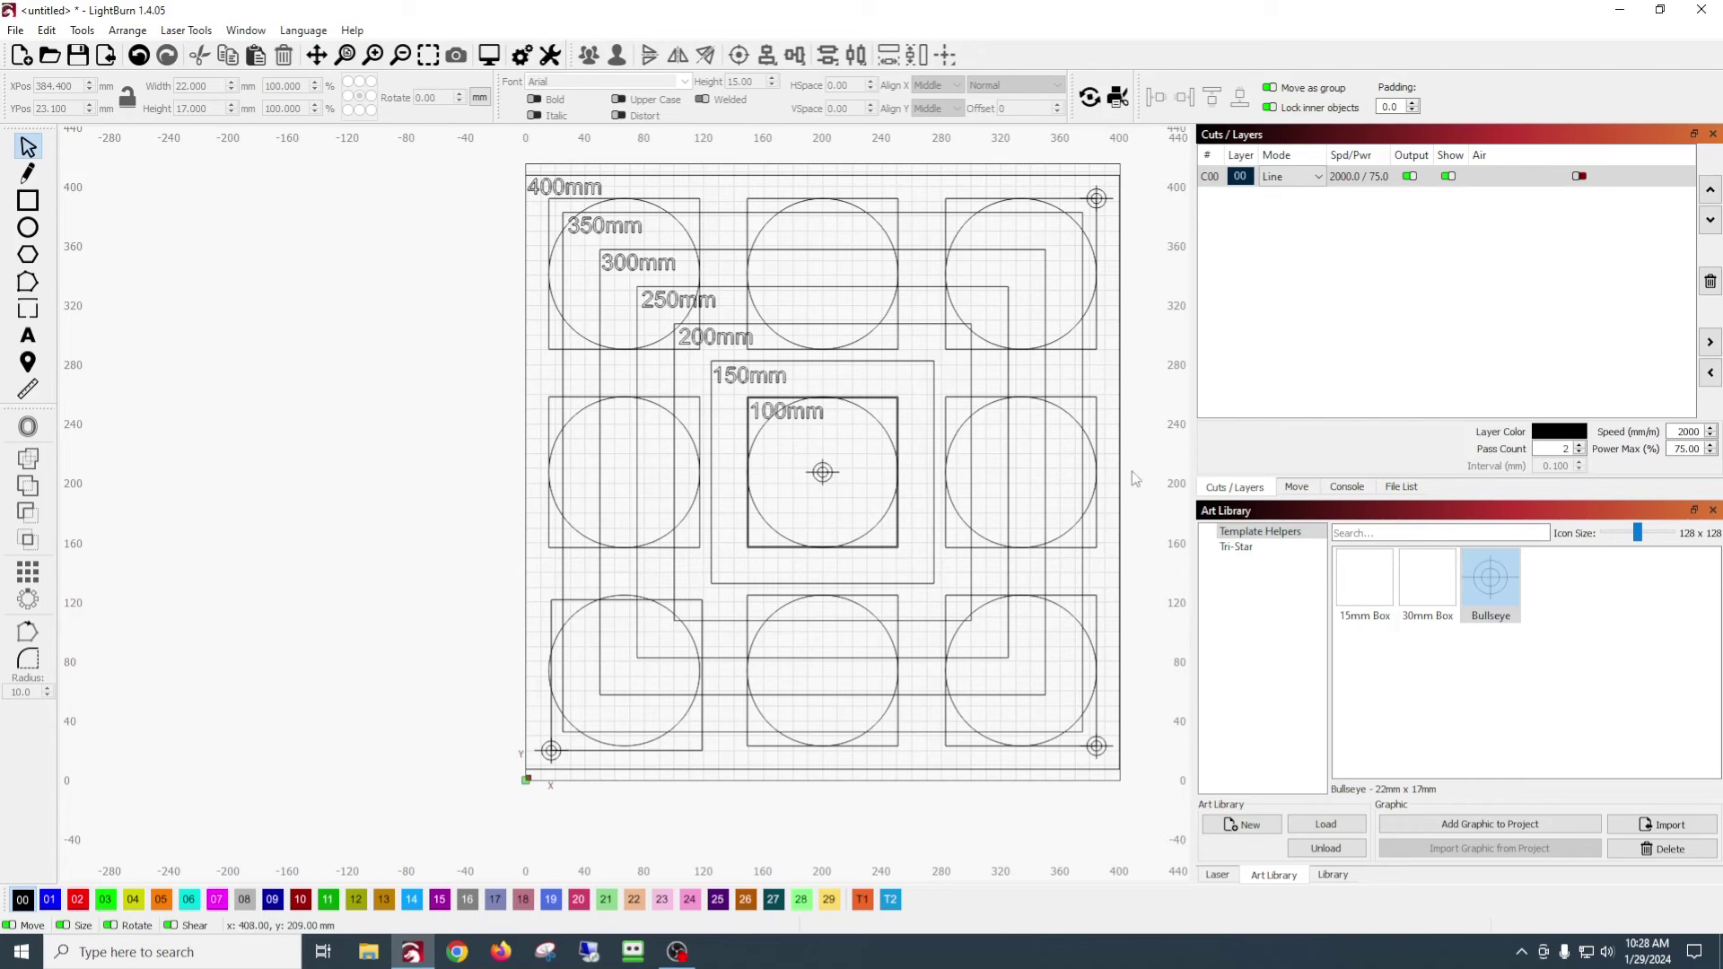
click(1305, 487)
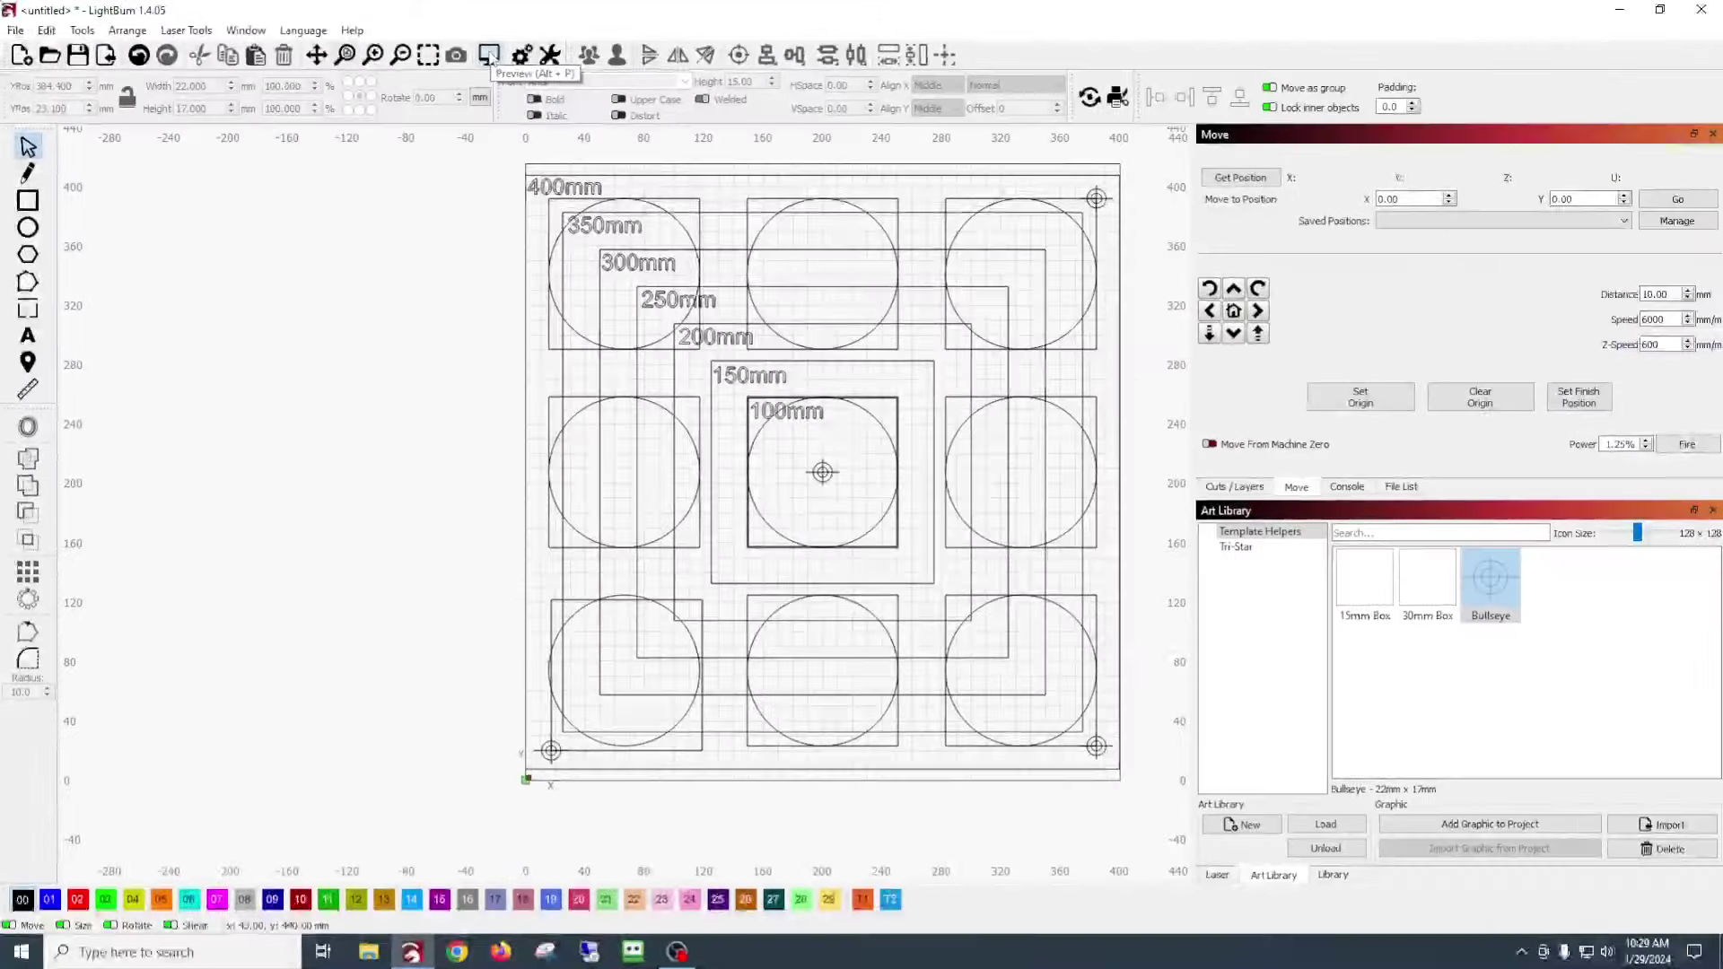
click(869, 220)
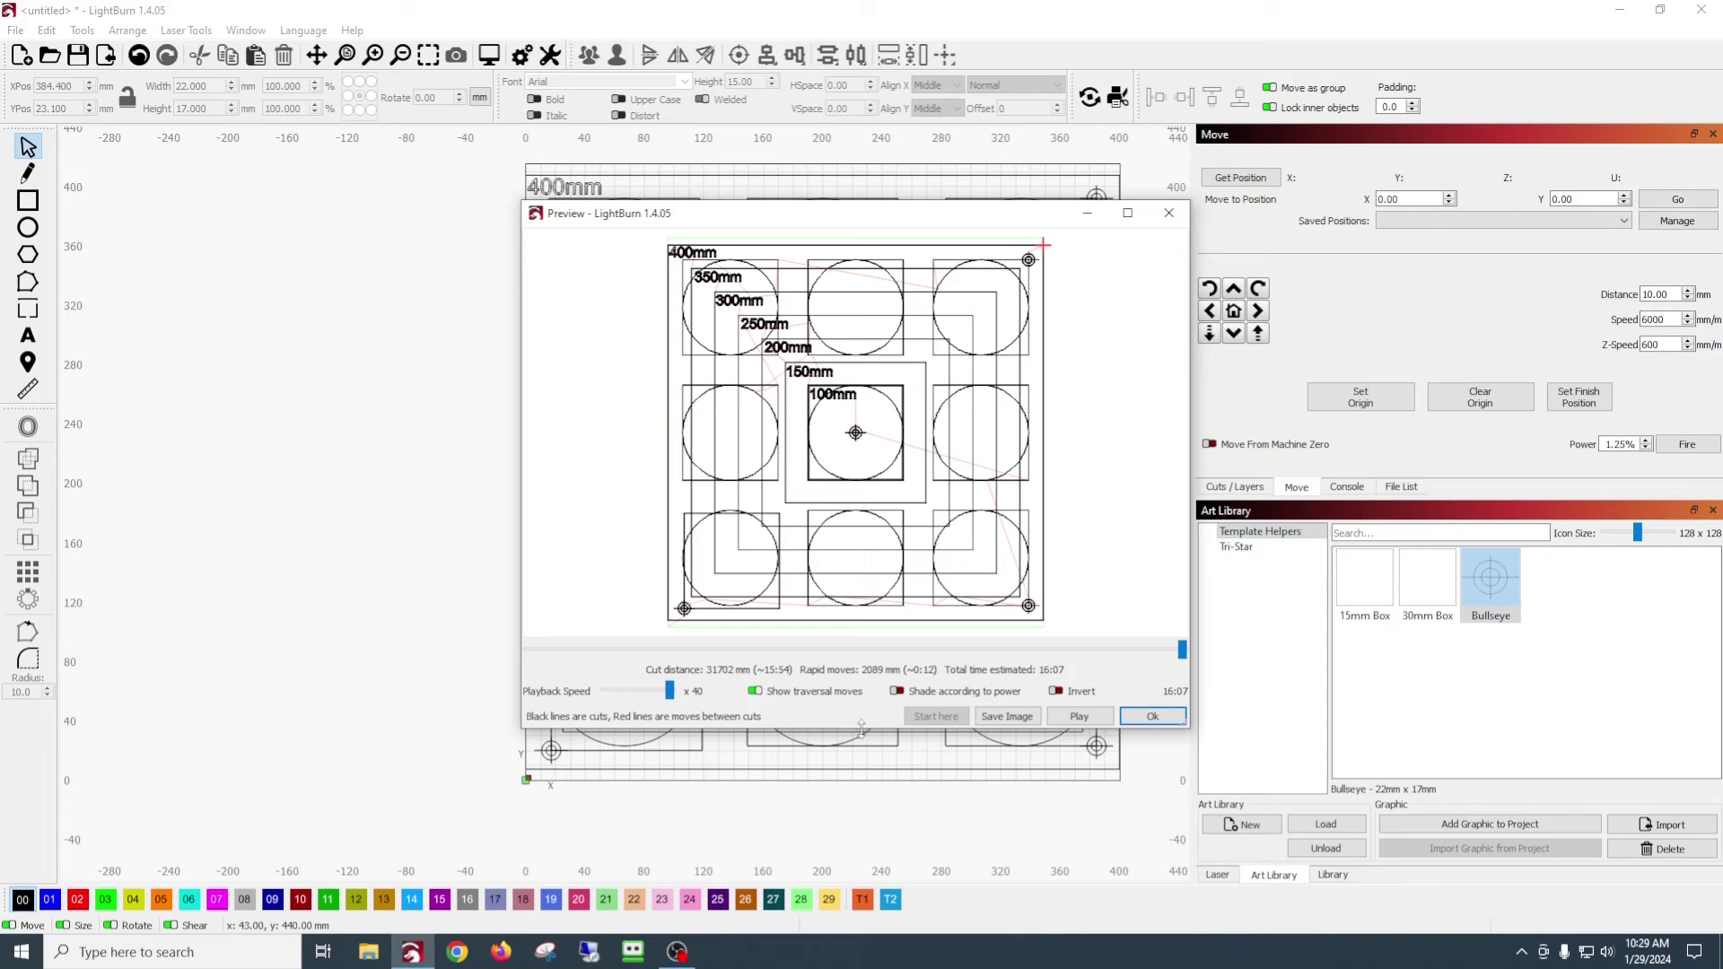
click(1079, 716)
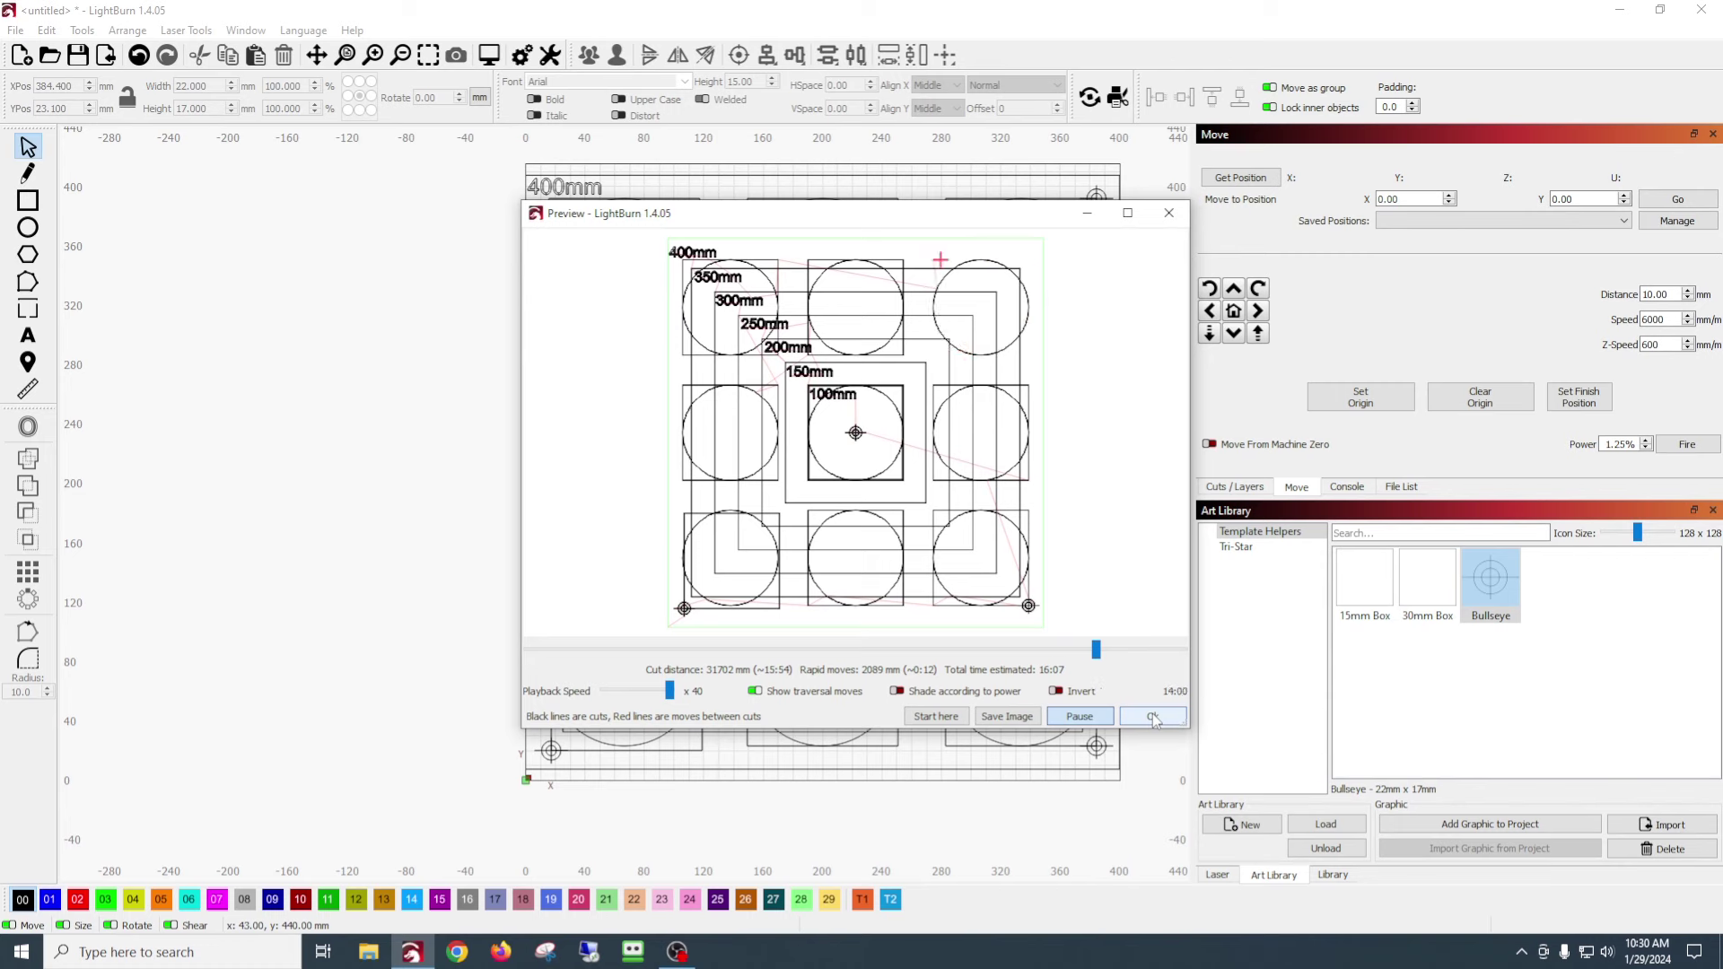
click(1153, 717)
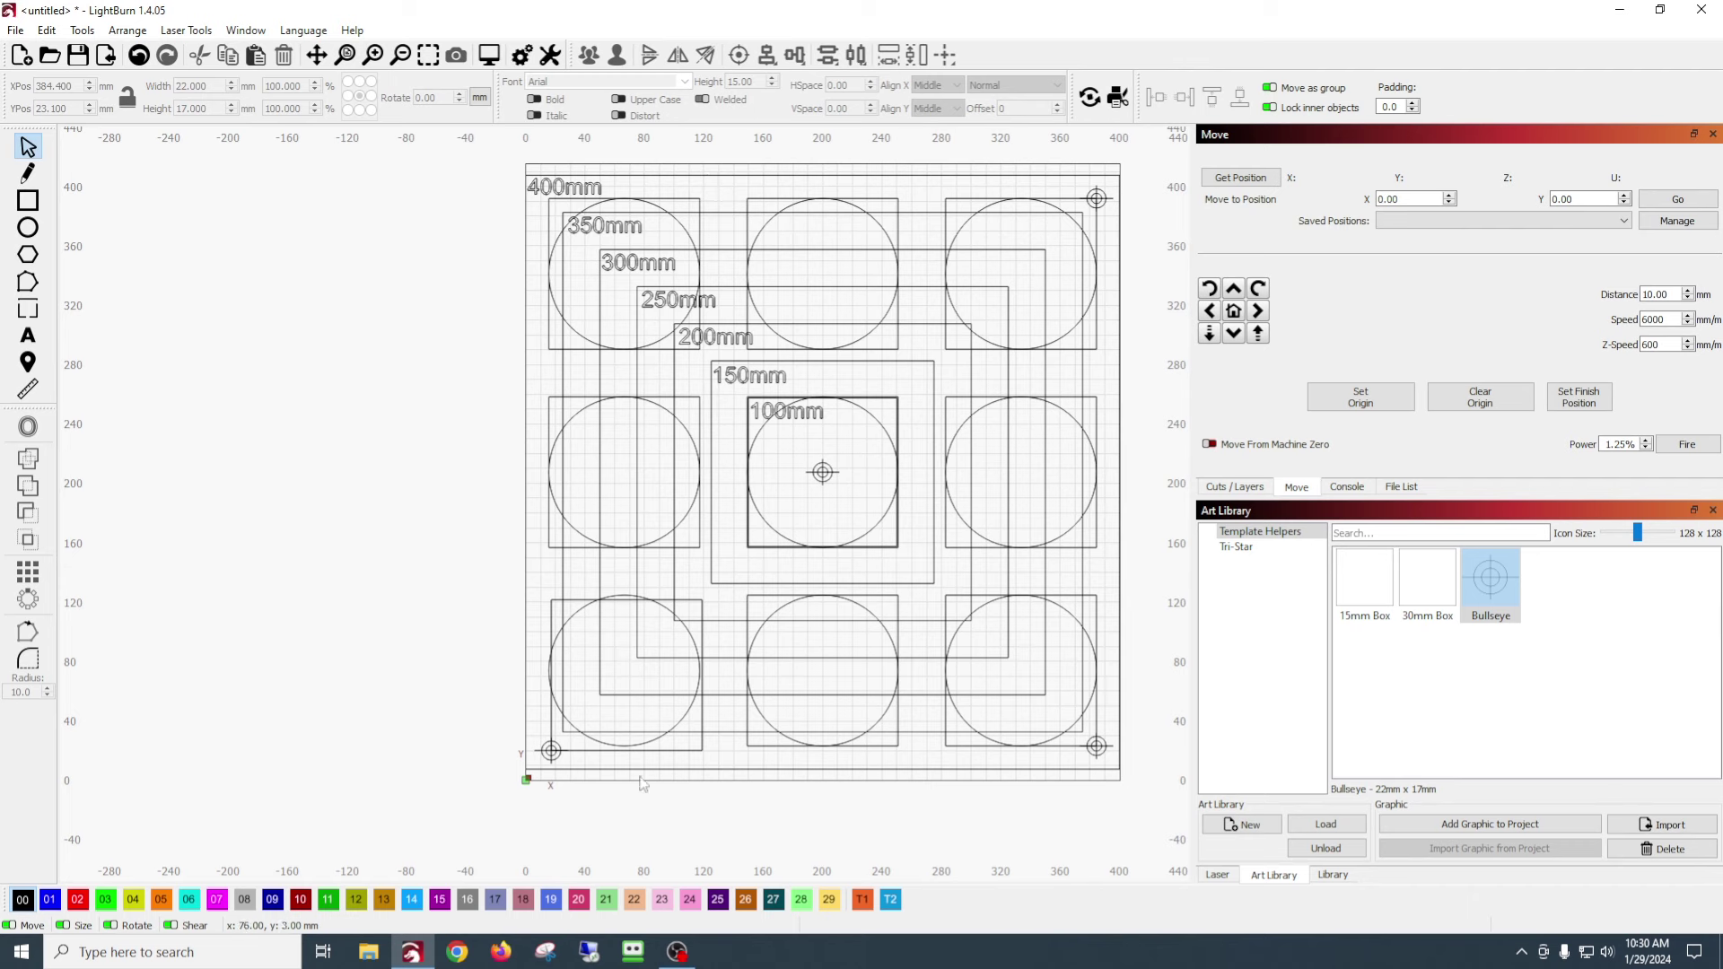
- Nudge the lower-left circle into its 4-inch square, to X 67.9 mm and Y 70.9 mm
click(699, 675)
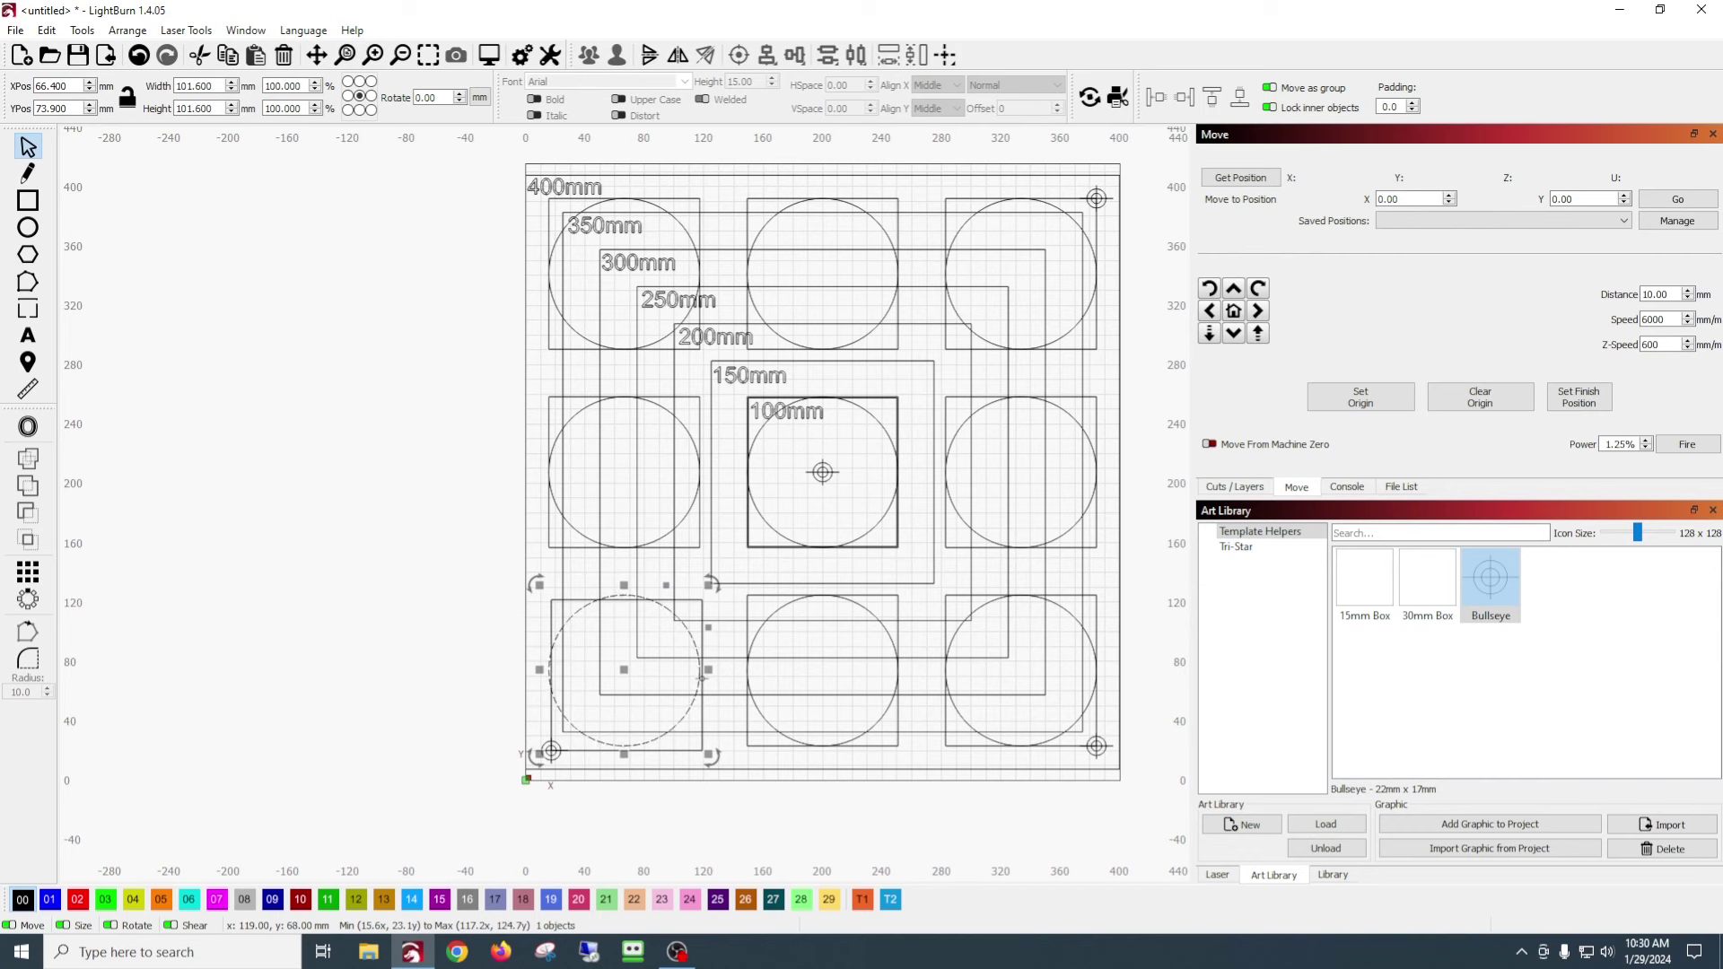
drag(703, 675, 705, 680)
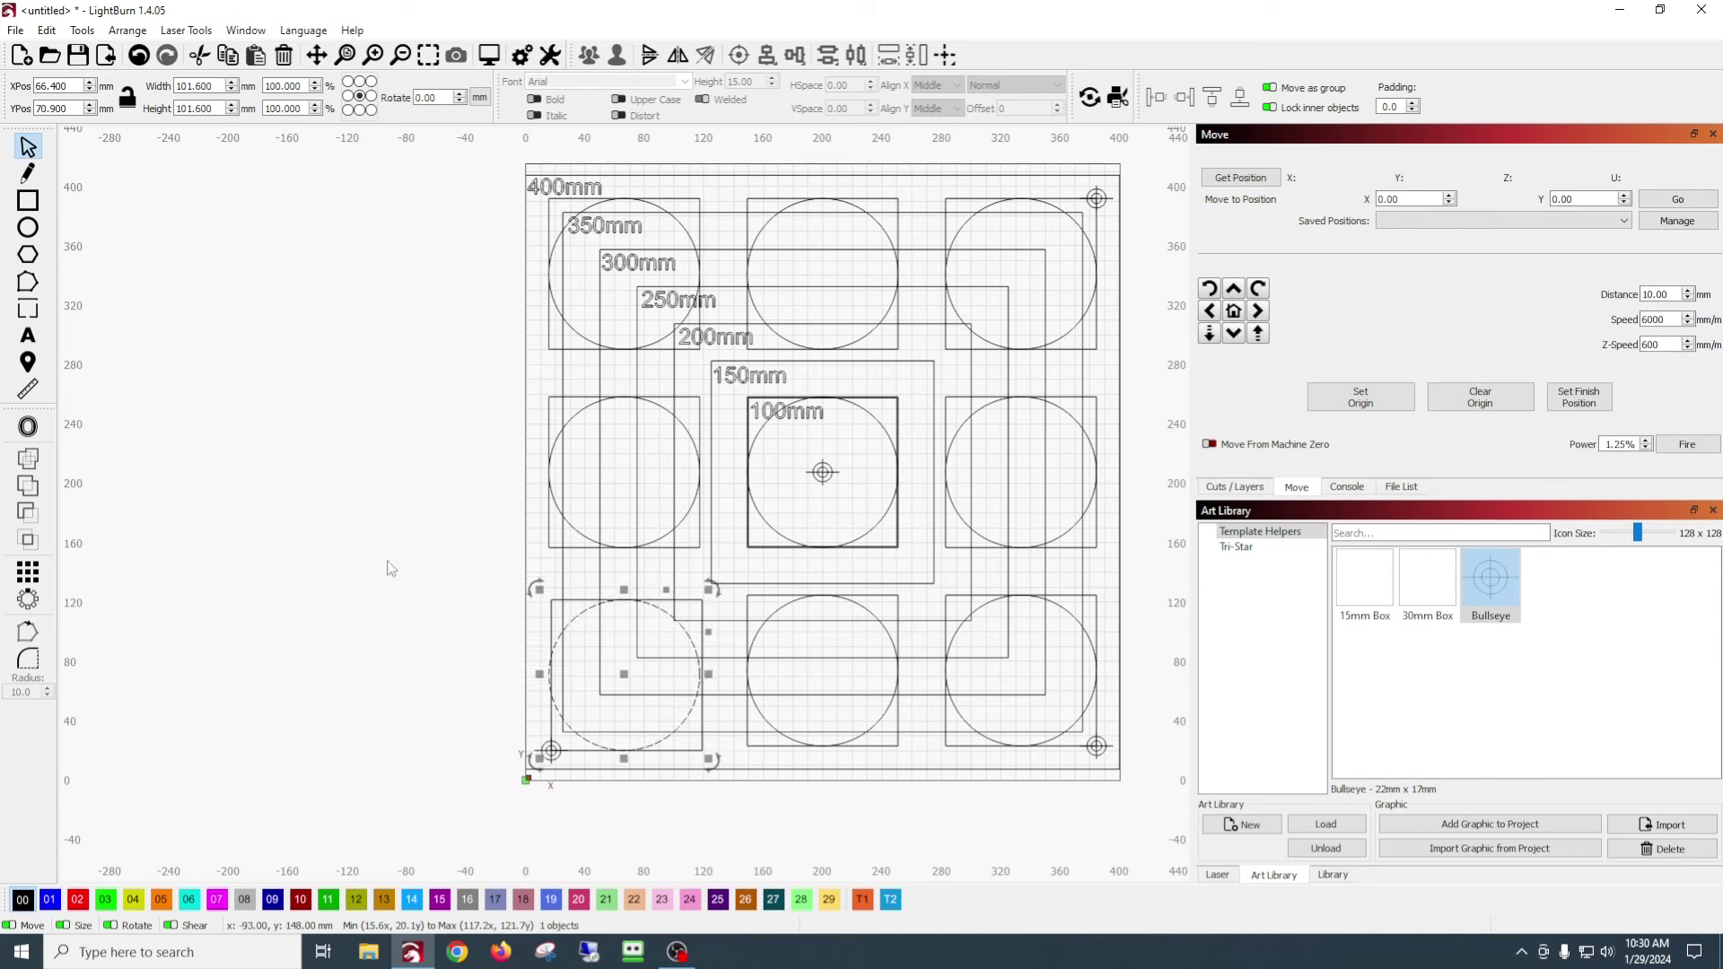
scroll(592, 683, up, 6)
key(Right)
key(Right)
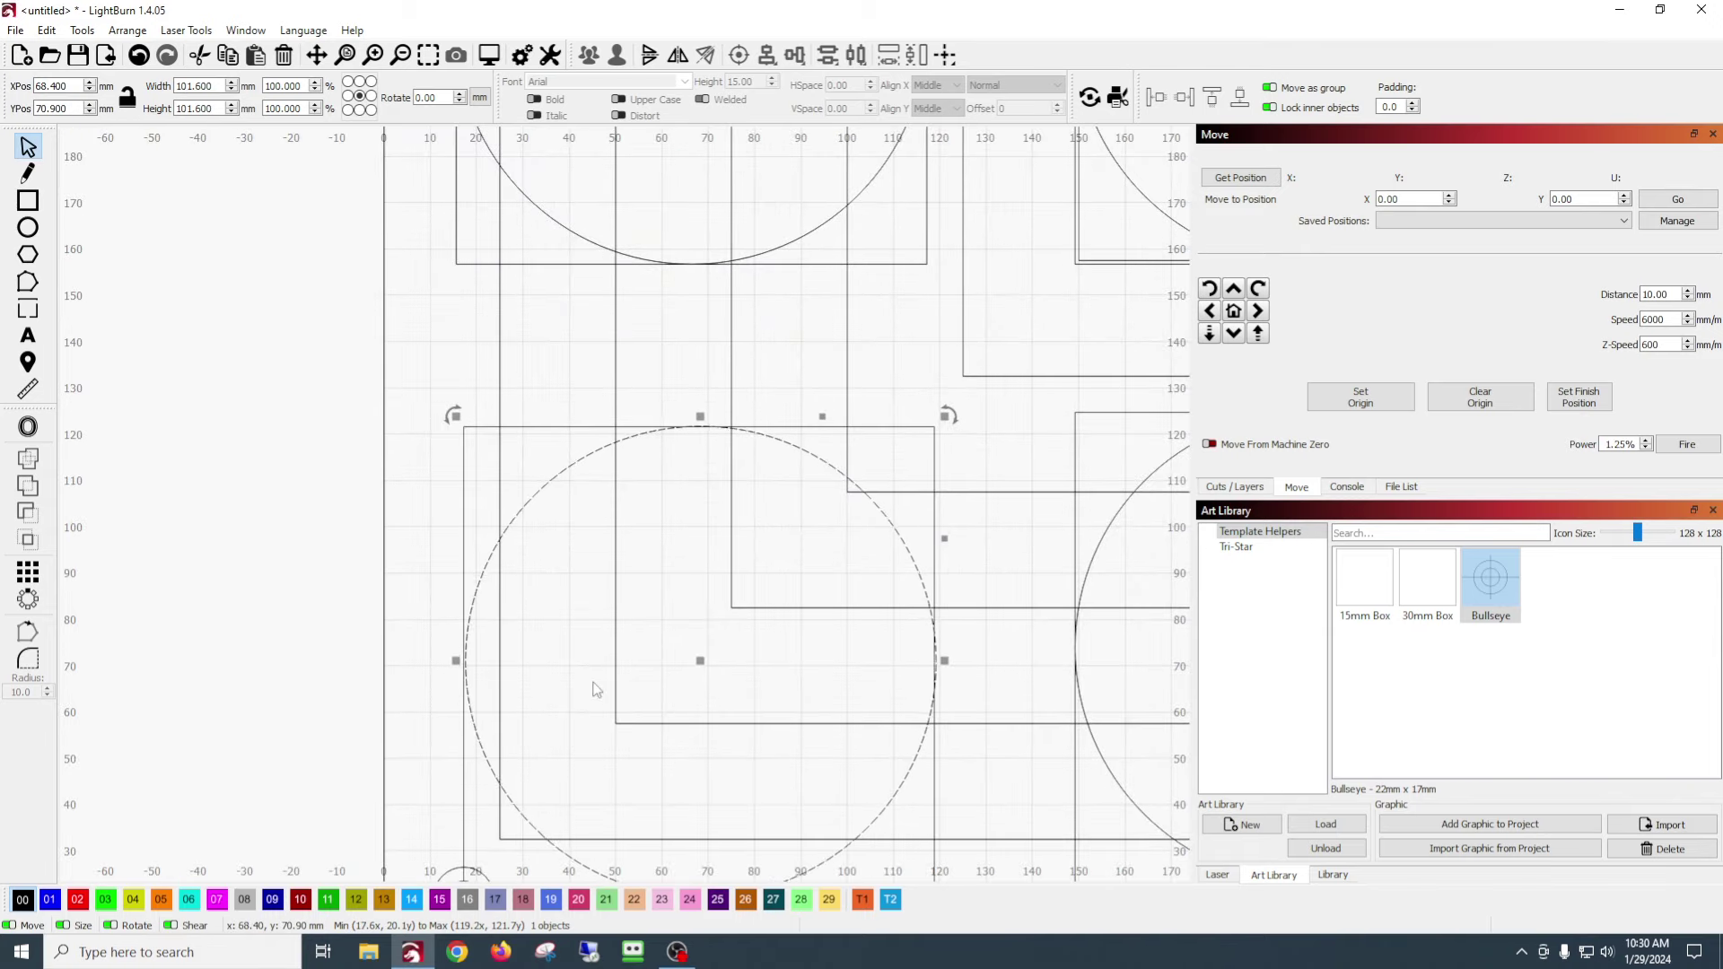
key(Left)
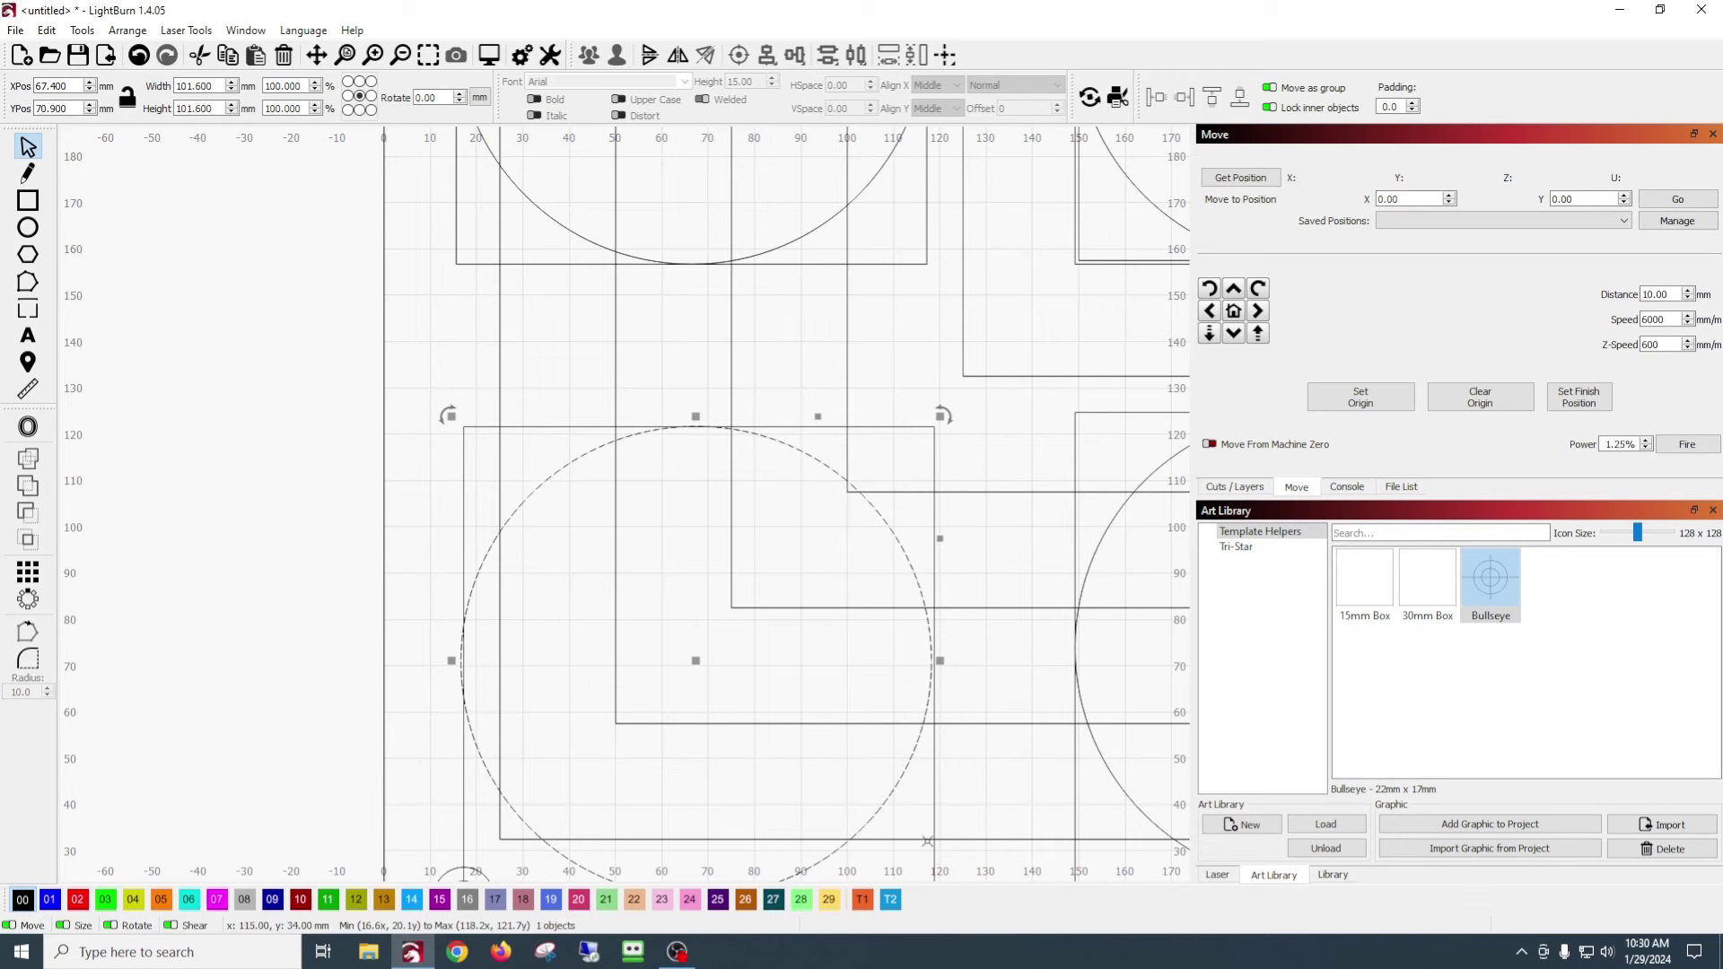
key(Right)
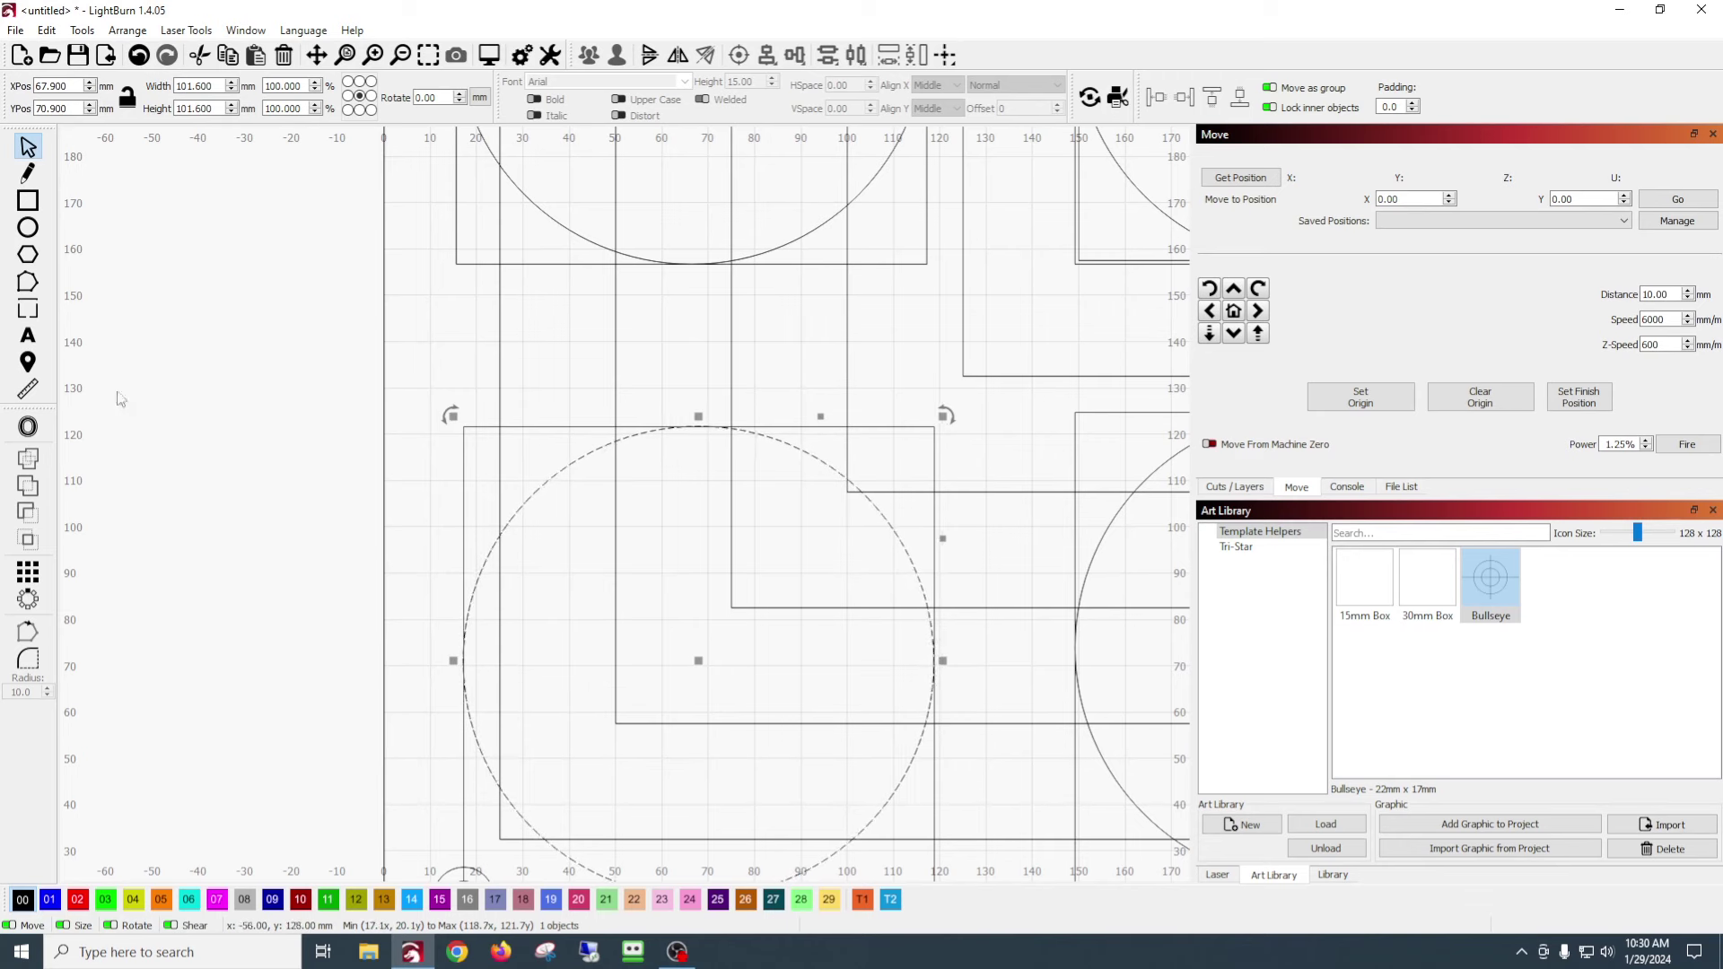
click(153, 331)
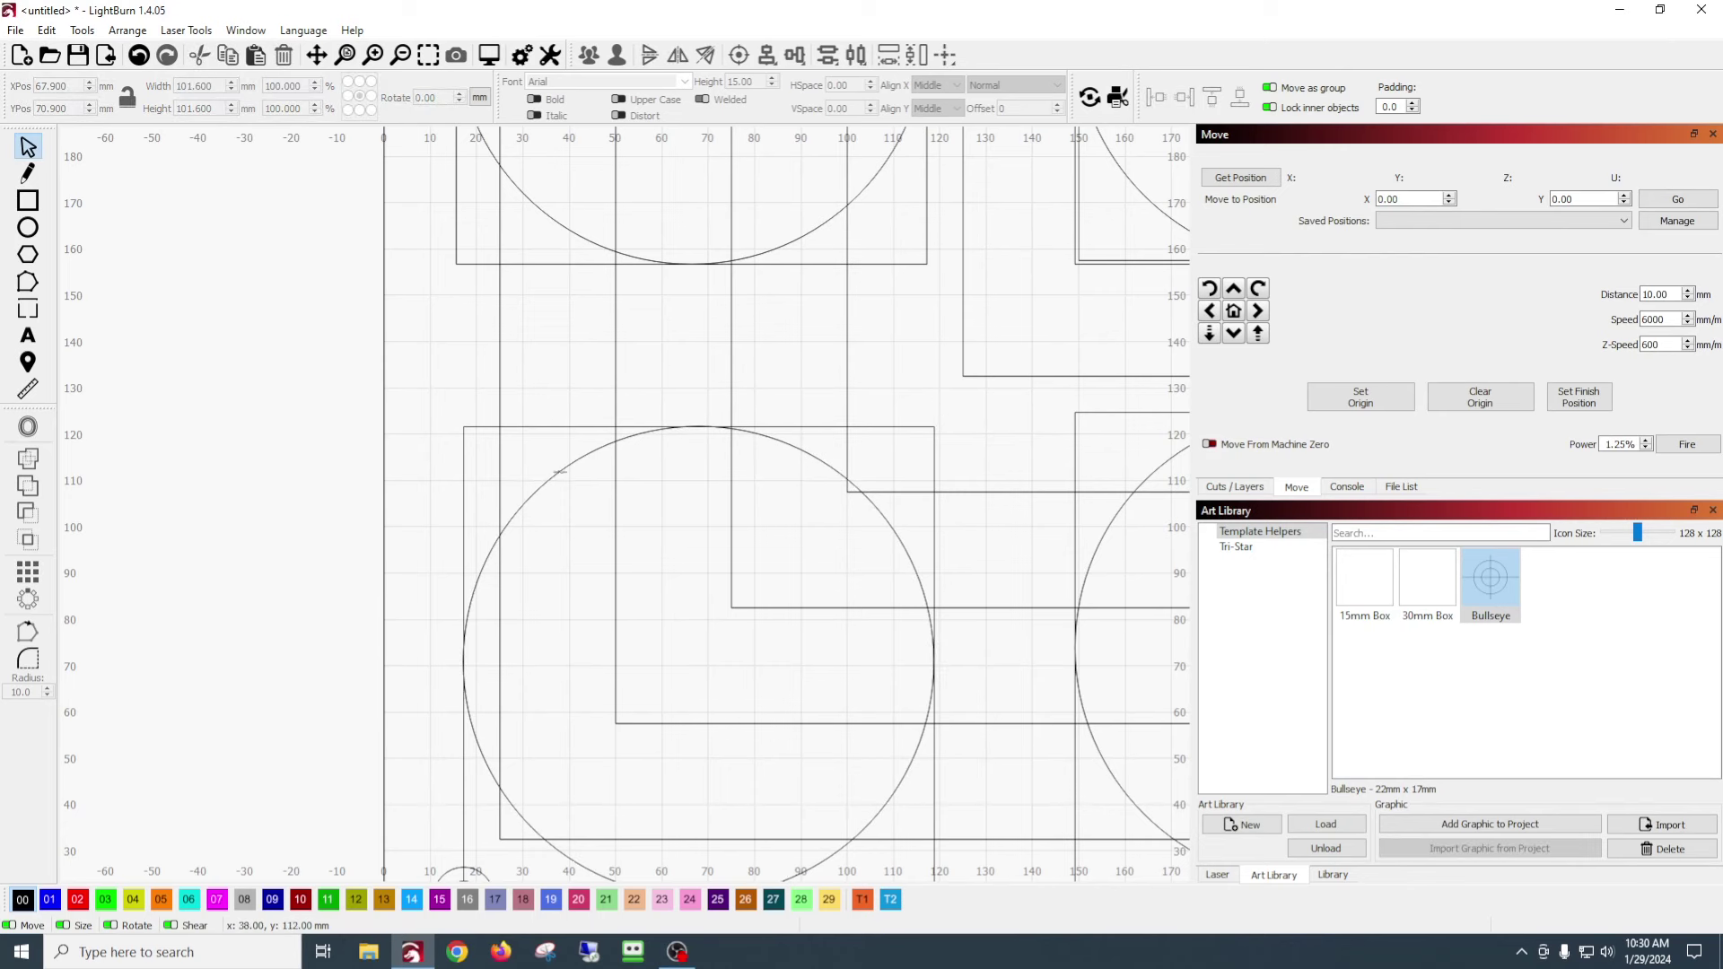
- Center the lower-left circle on its 4-inch square using Align V-Center and Align H-Center
click(560, 471)
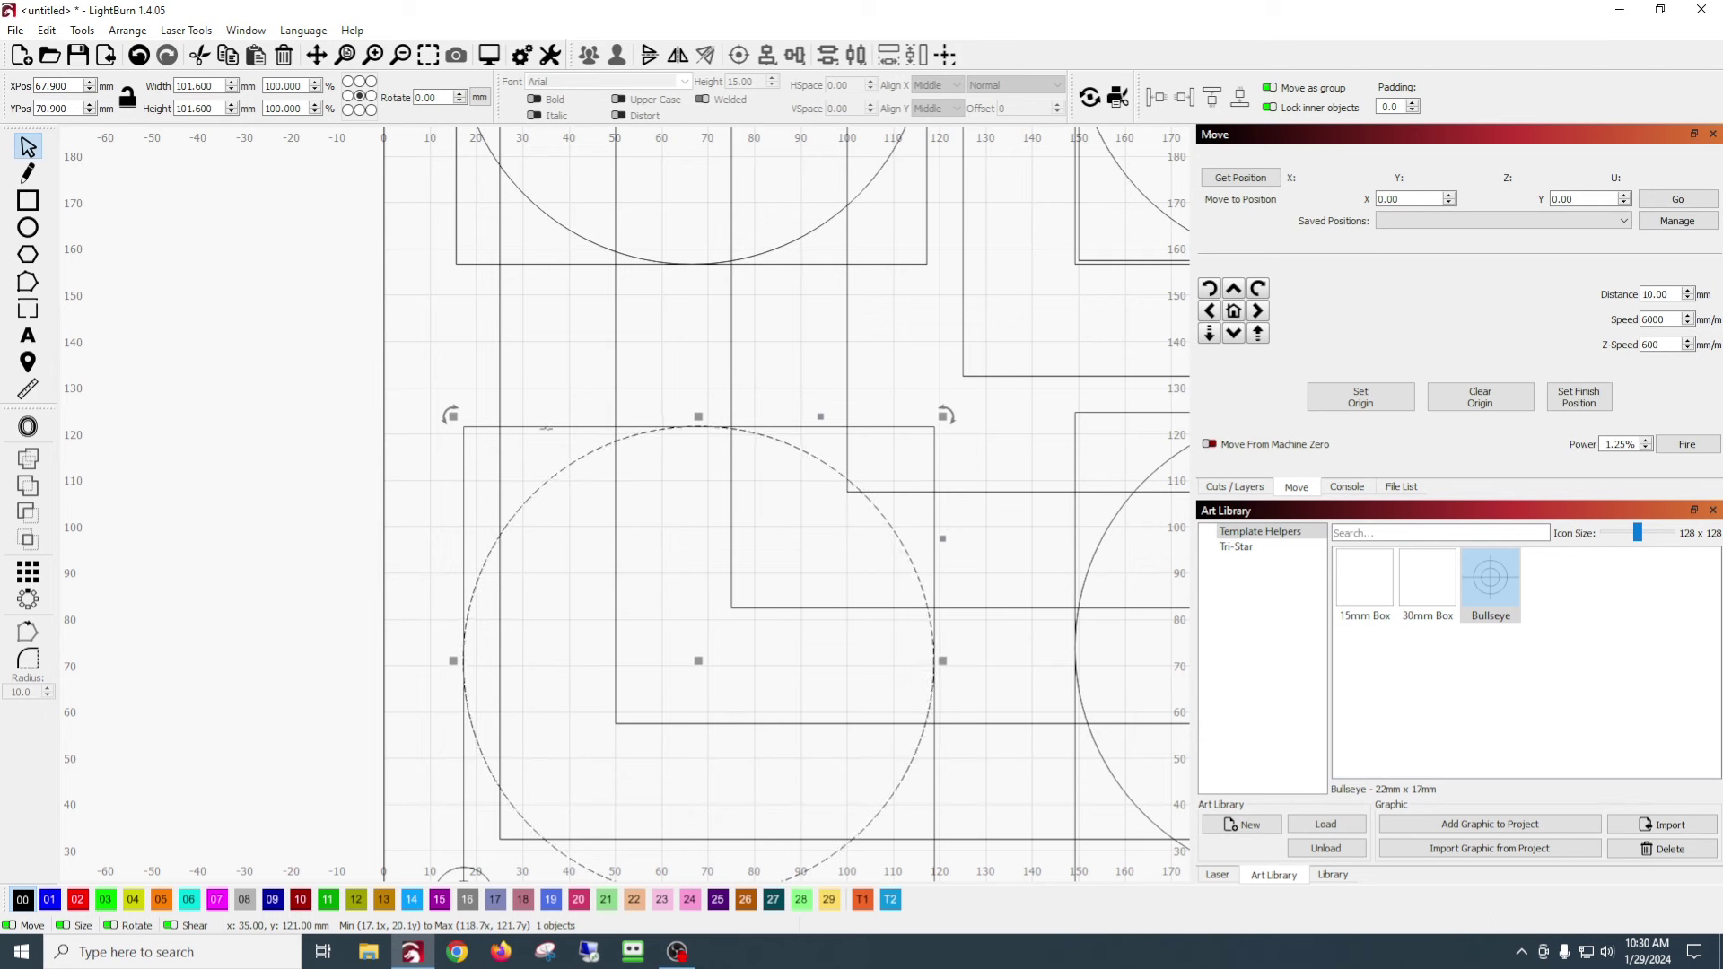
shift+click(560, 427)
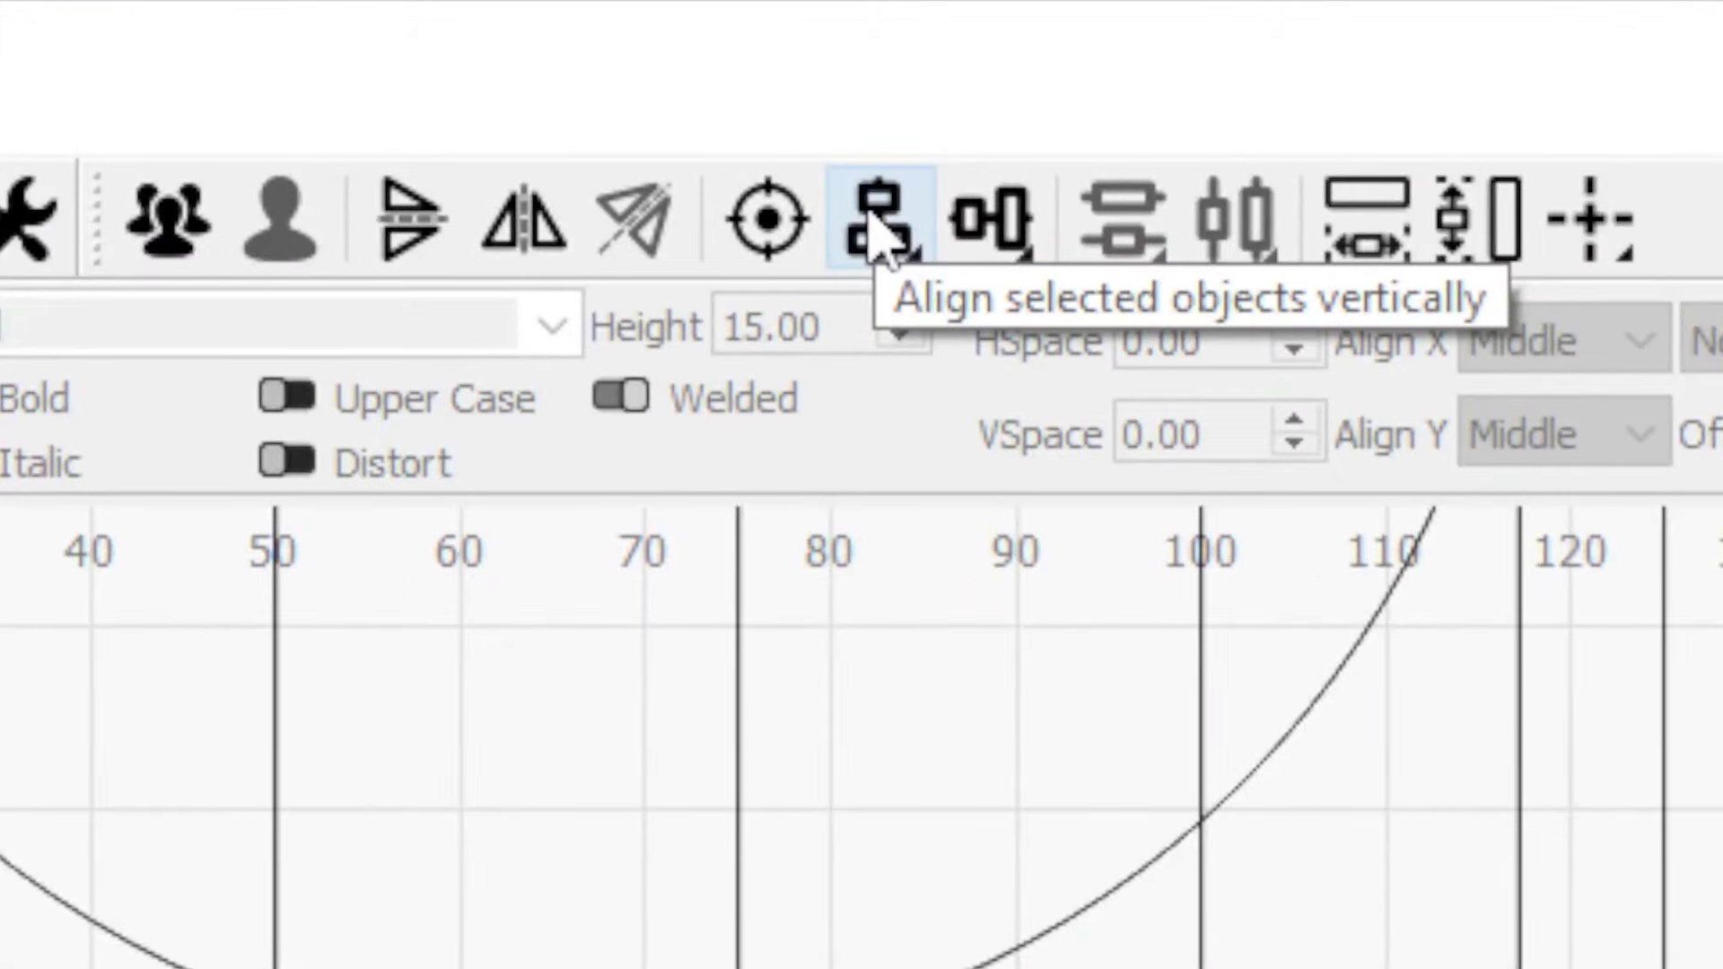
click(768, 56)
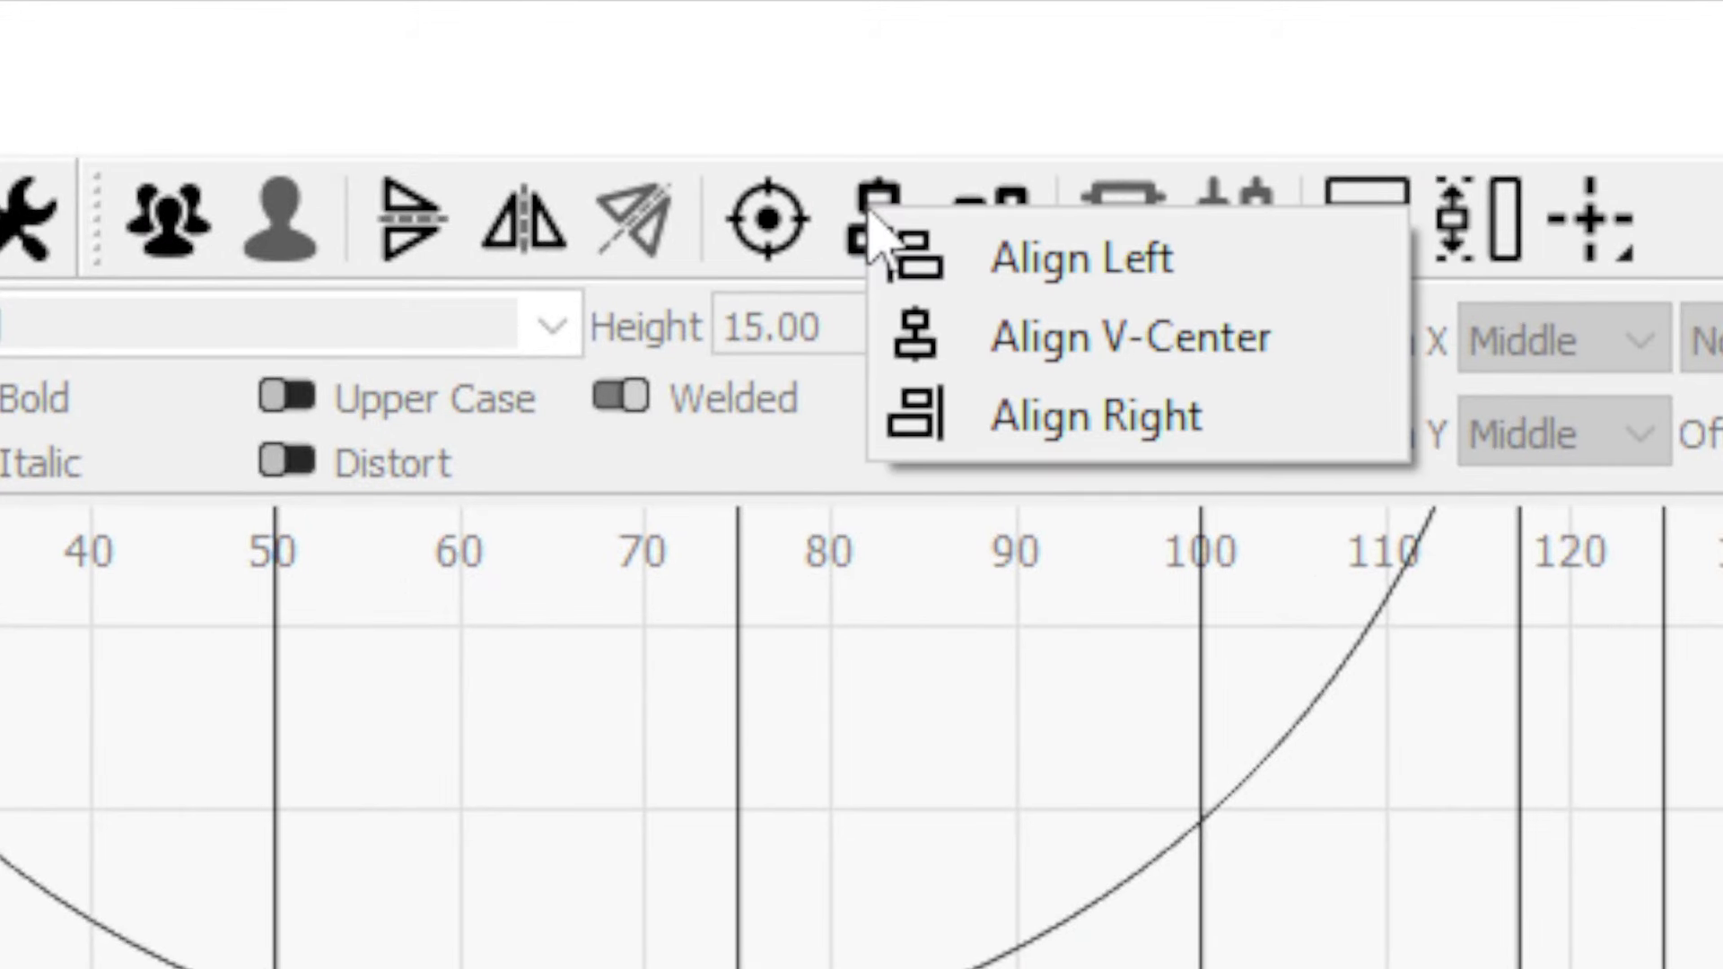
click(1063, 364)
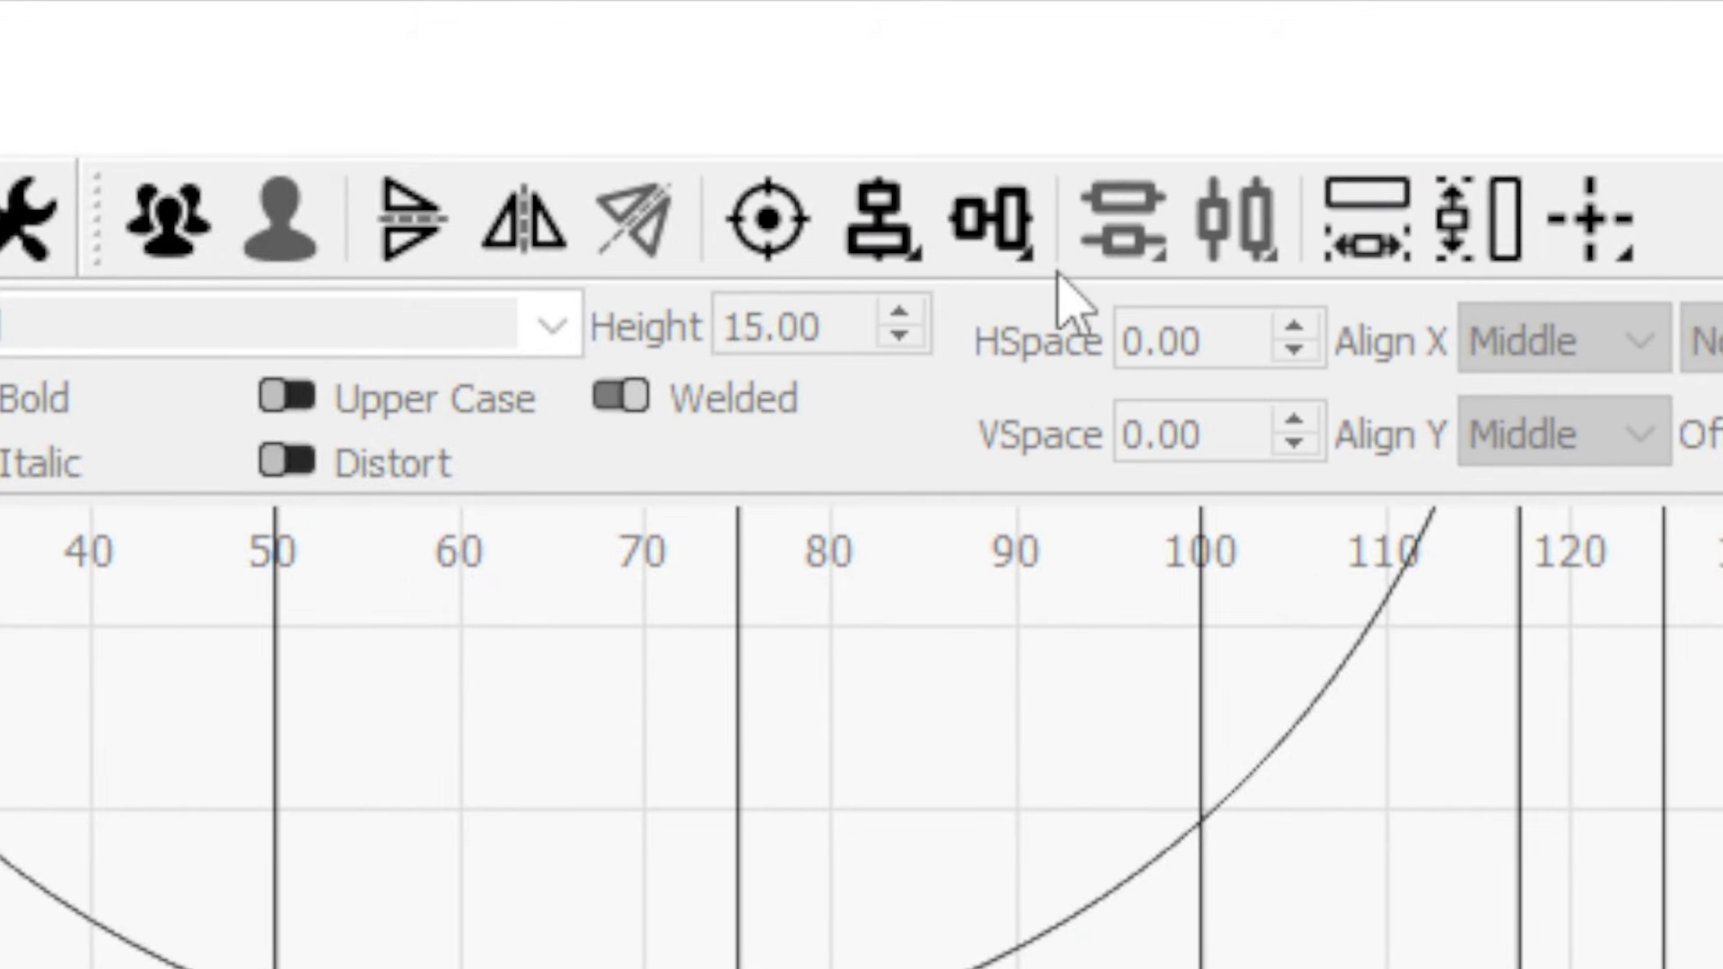
click(1028, 251)
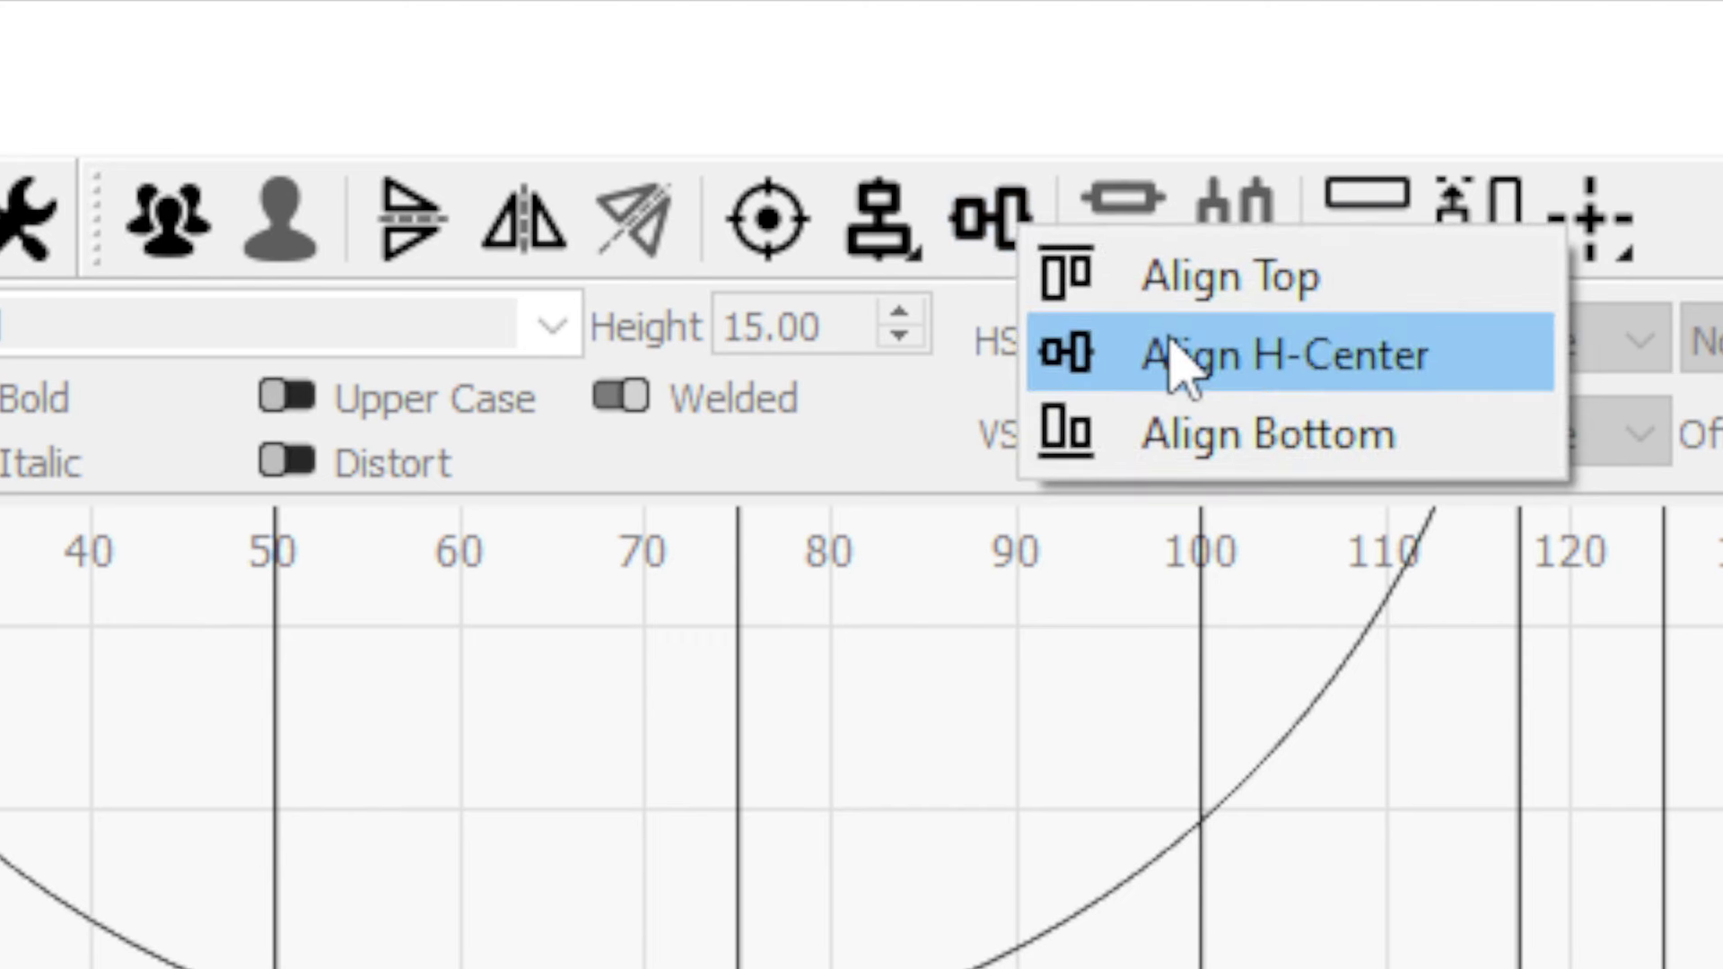
click(1175, 359)
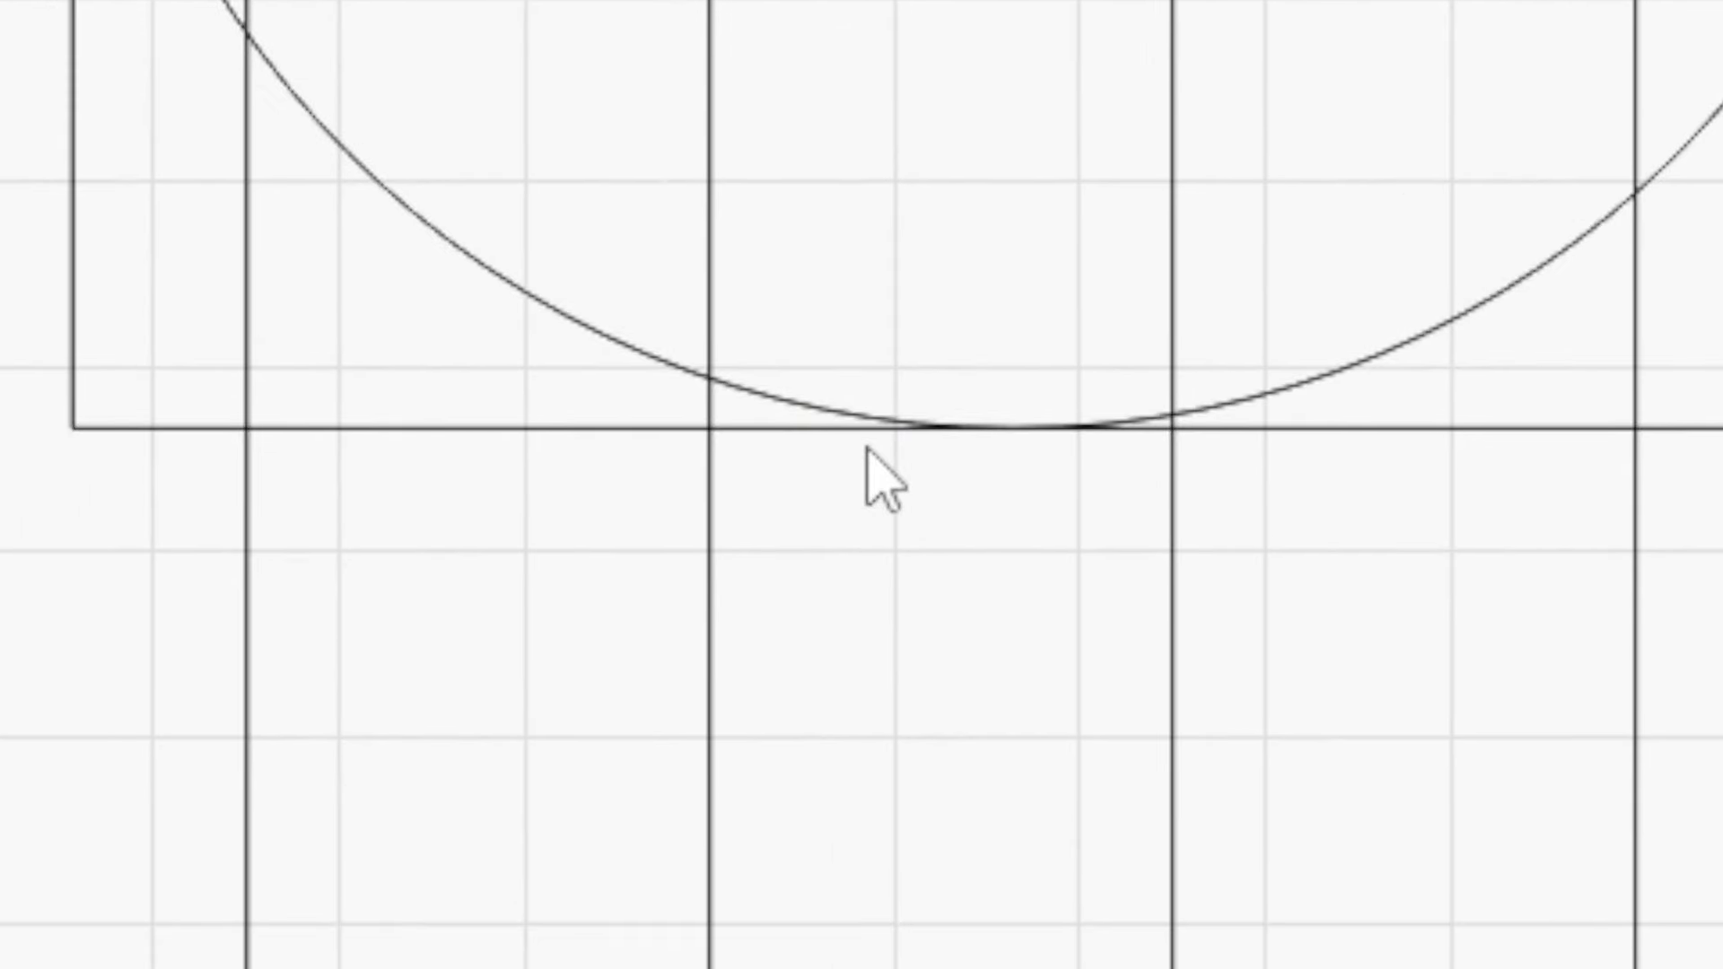
- Examine how the circles, 4-inch squares and bullseyes line up across the whole template
scroll(754, 377, down, 4)
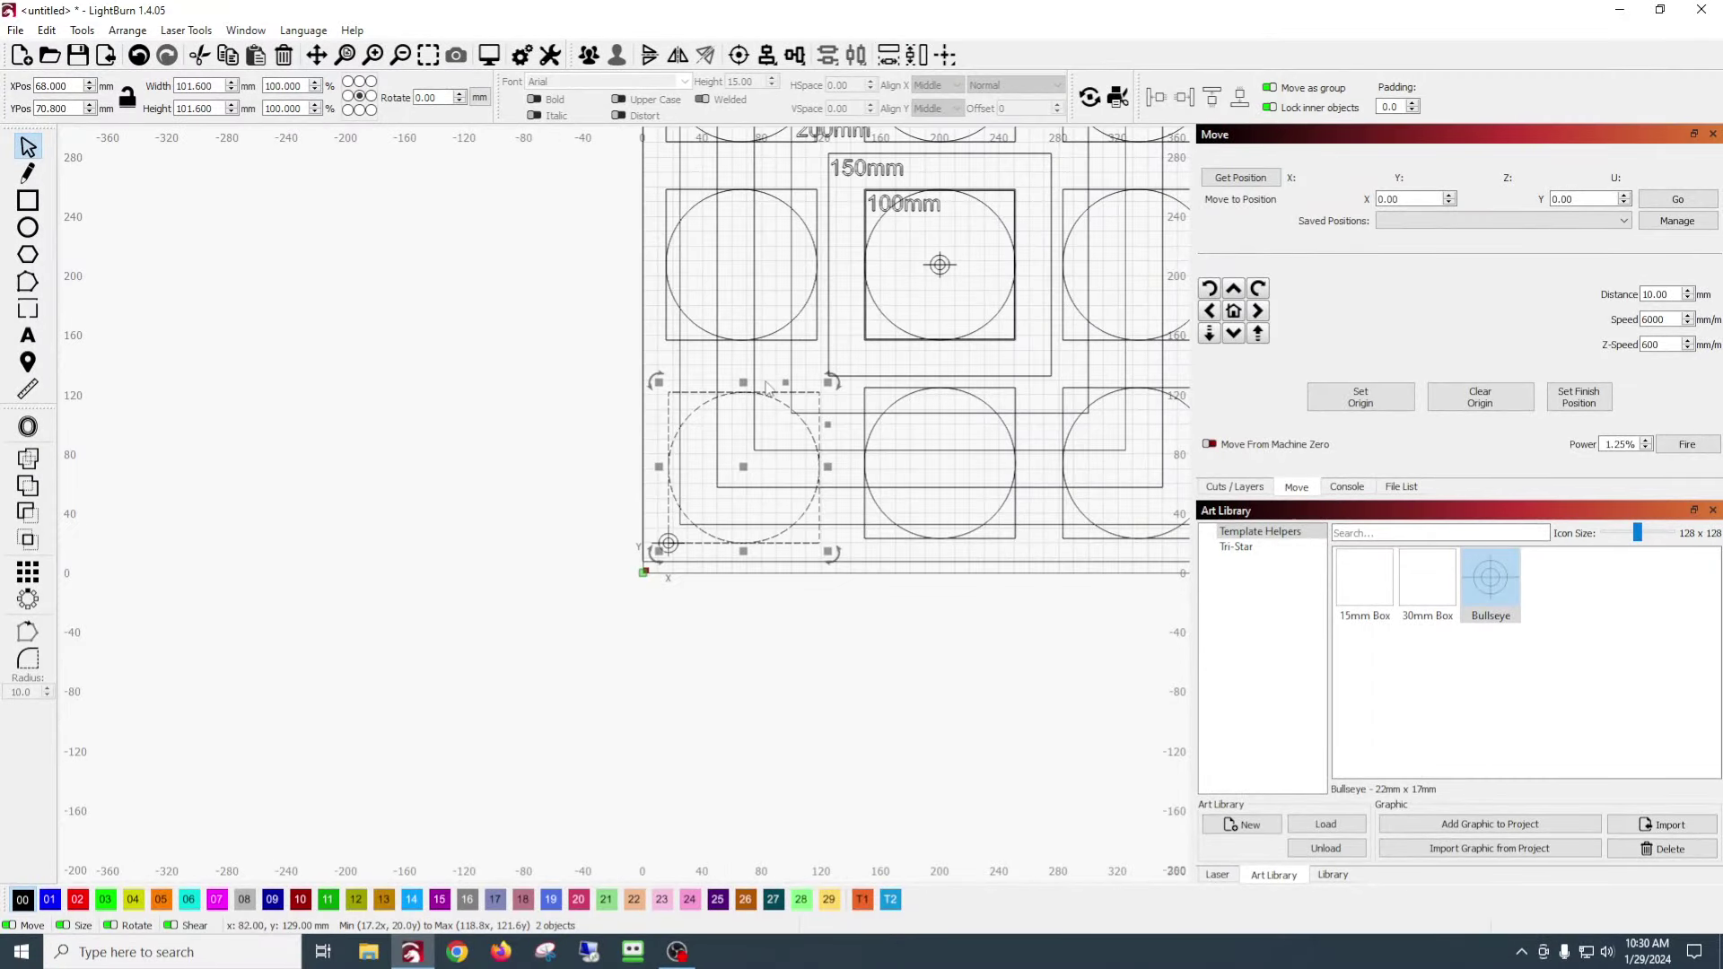
drag(767, 388, 580, 480)
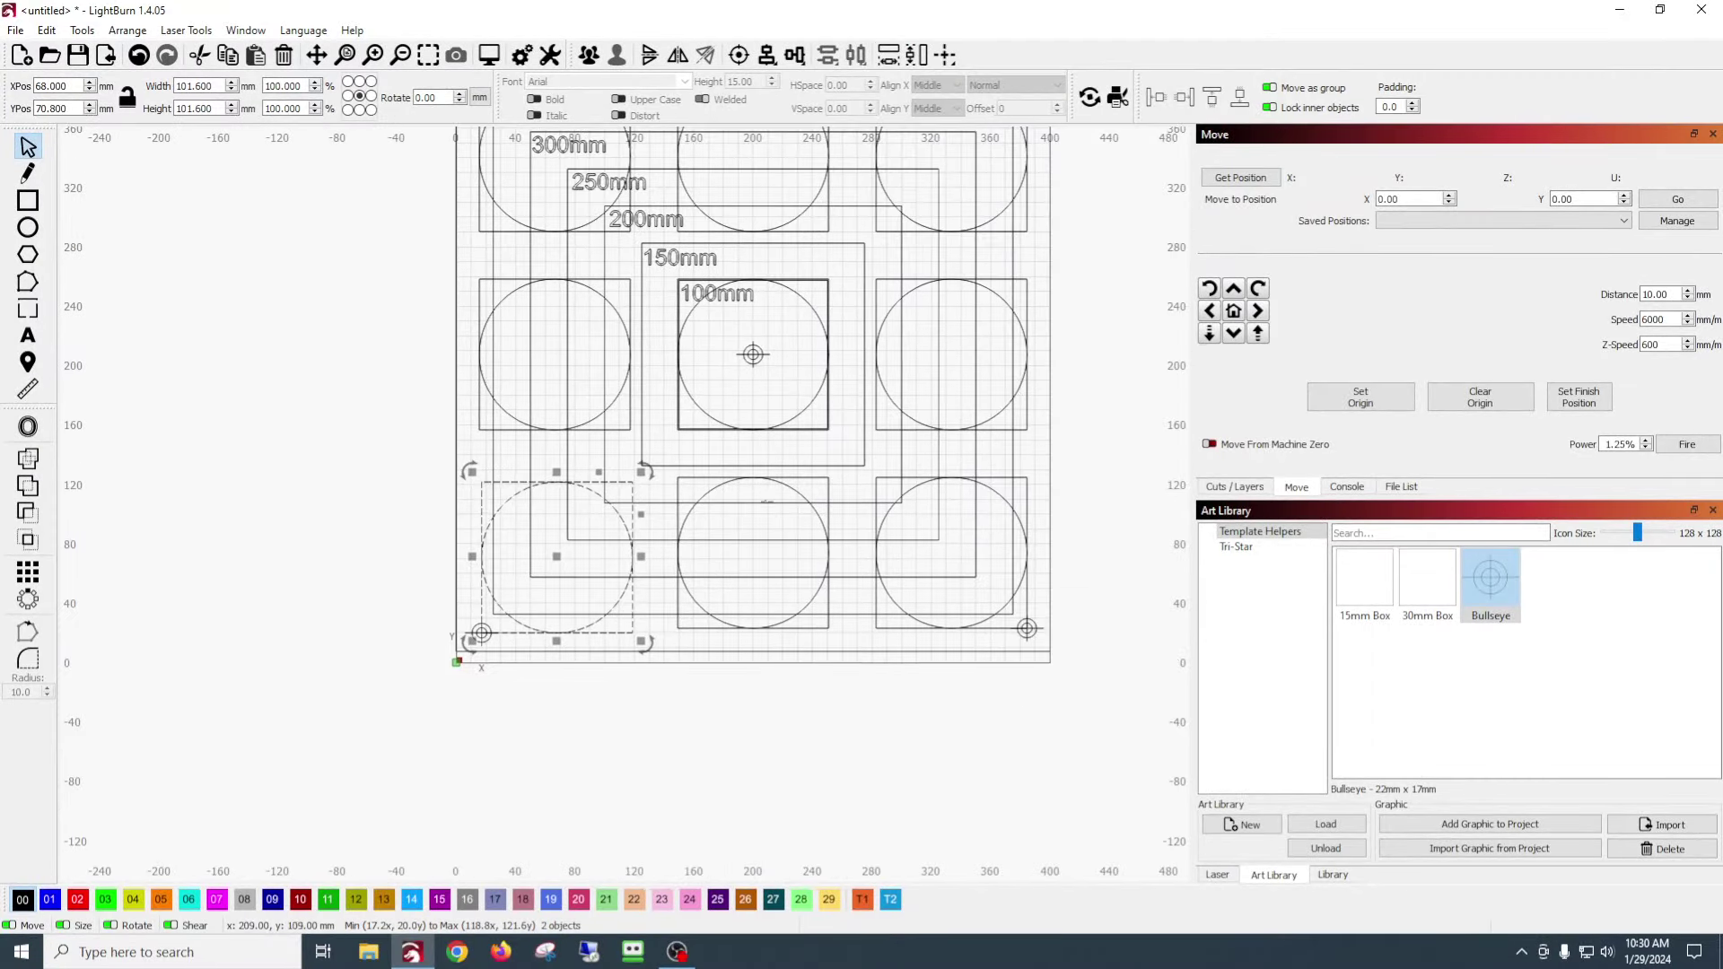
scroll(797, 491, up, 3)
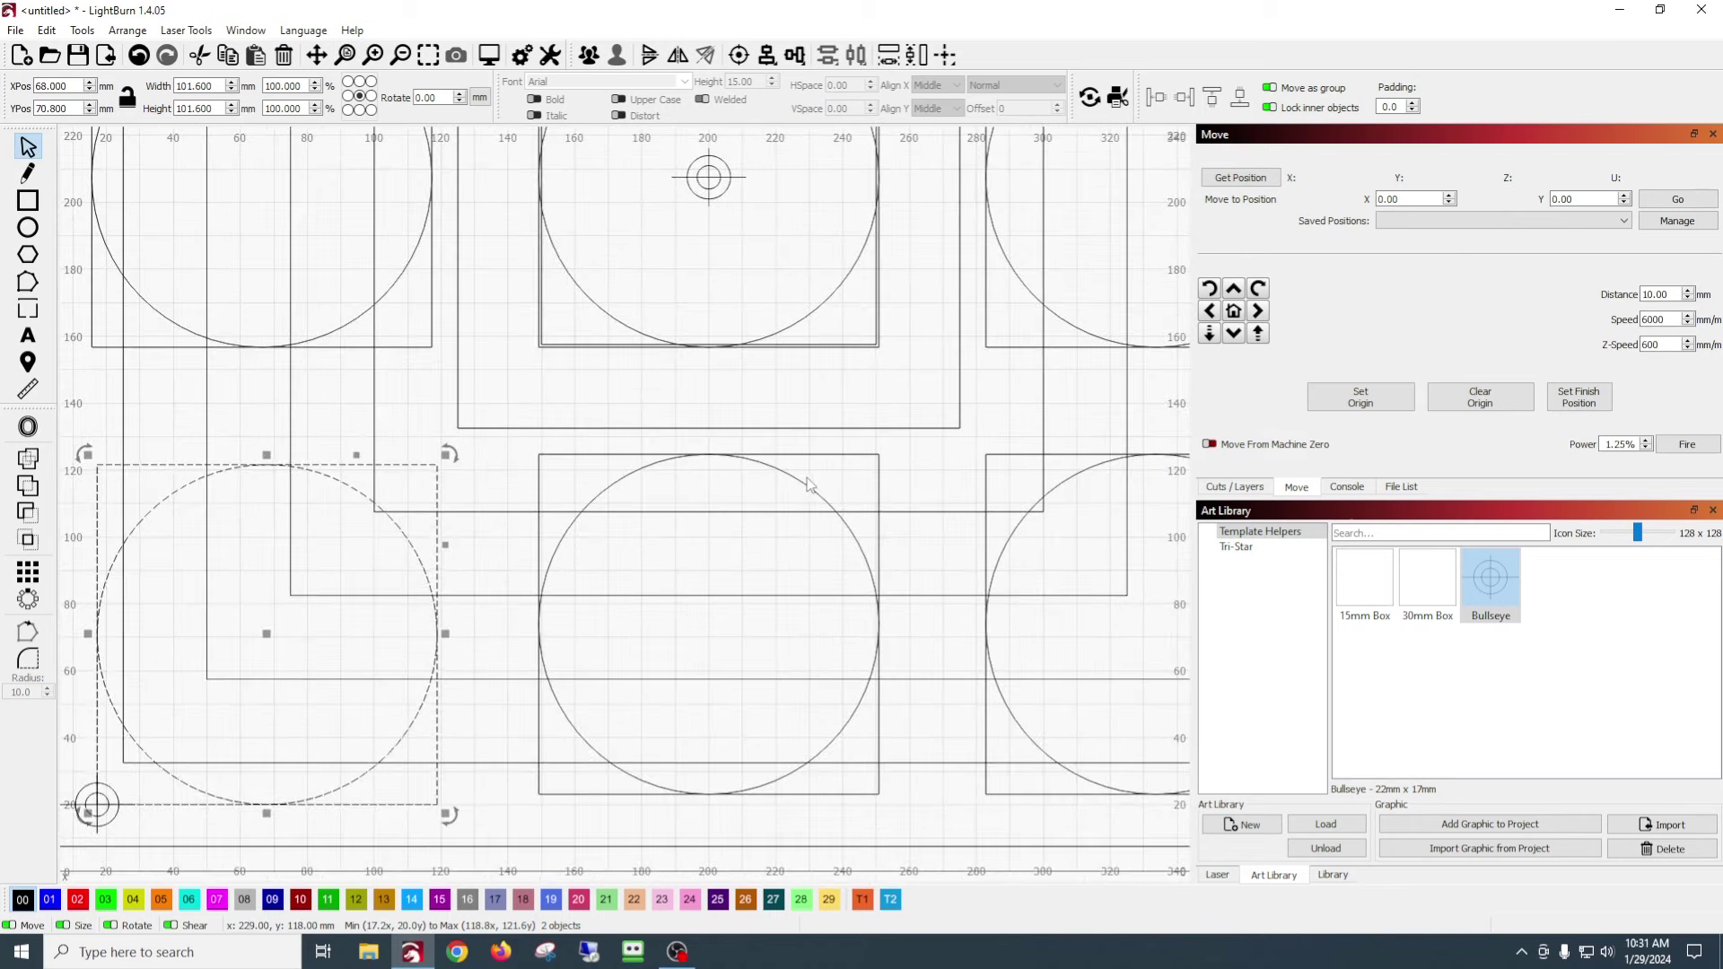
scroll(807, 484, down, 2)
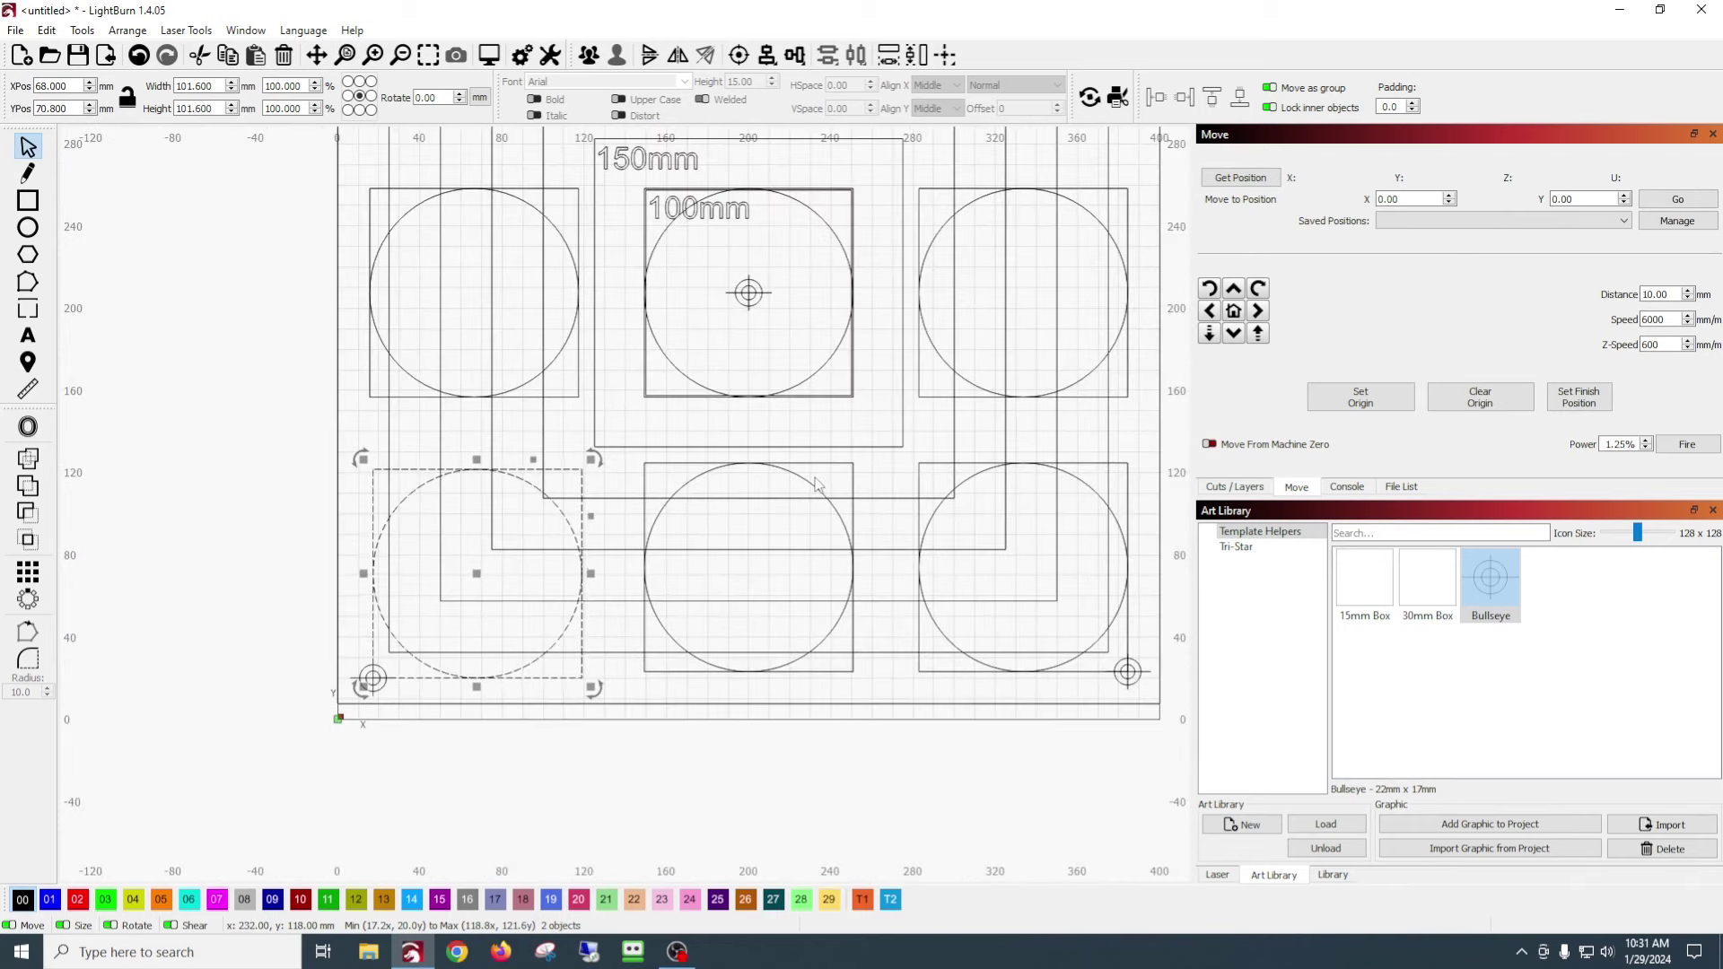
click(292, 362)
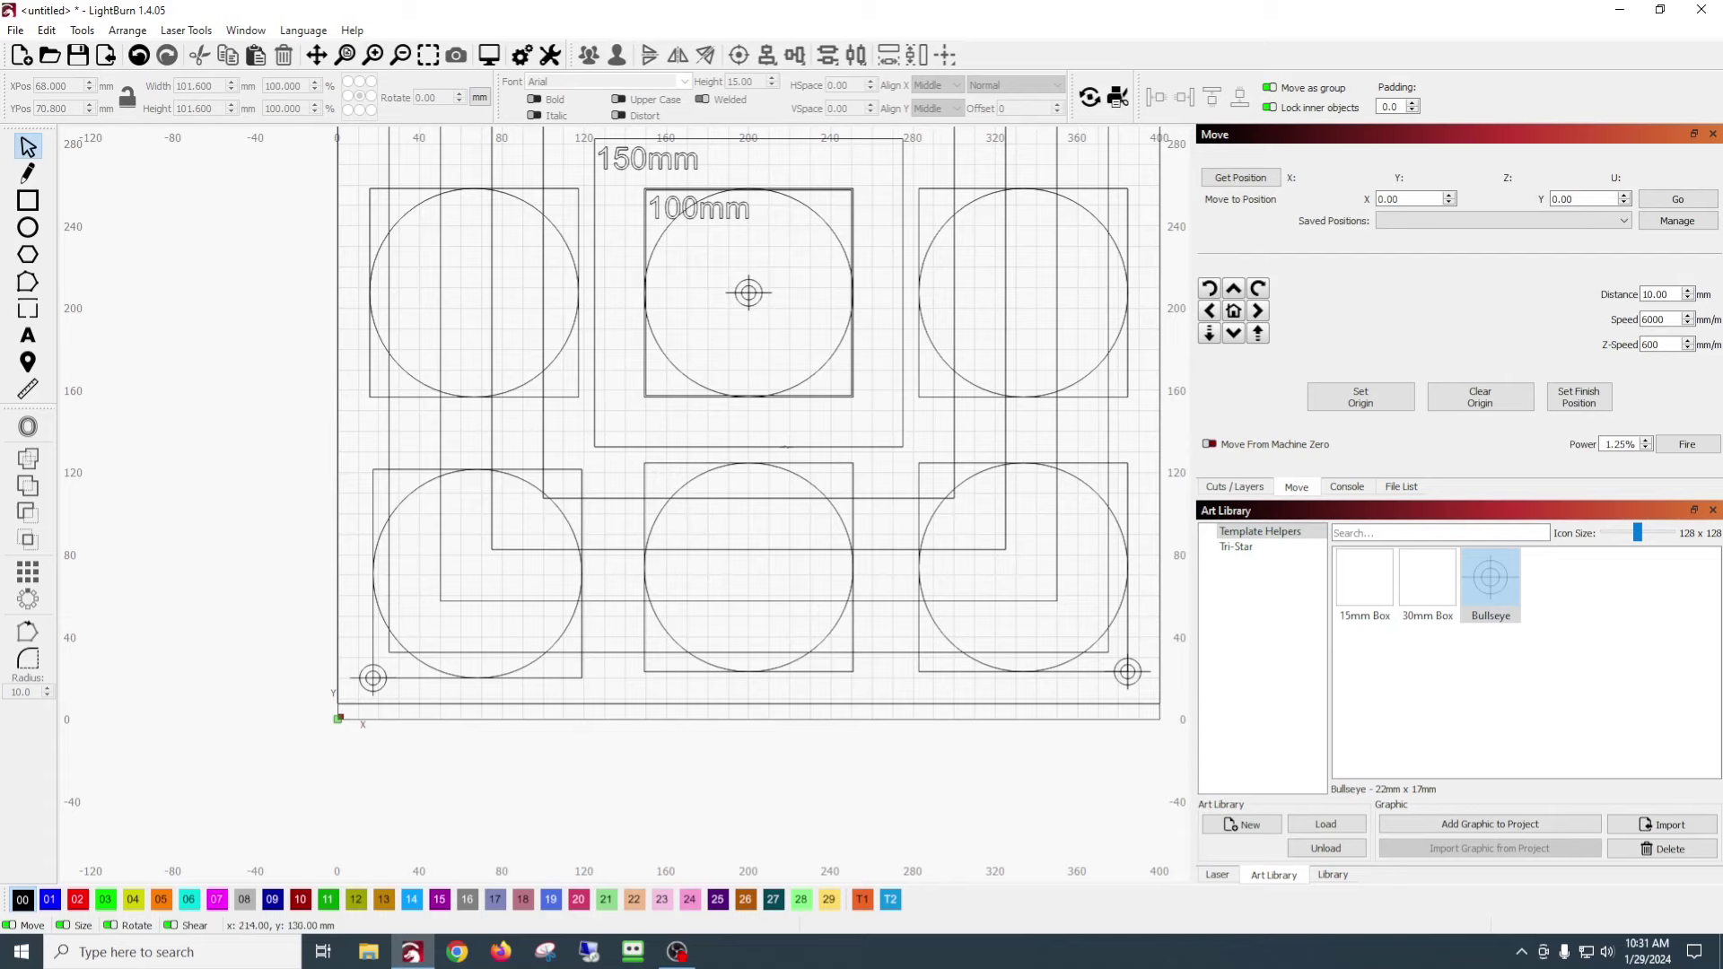
scroll(967, 525, up, 1)
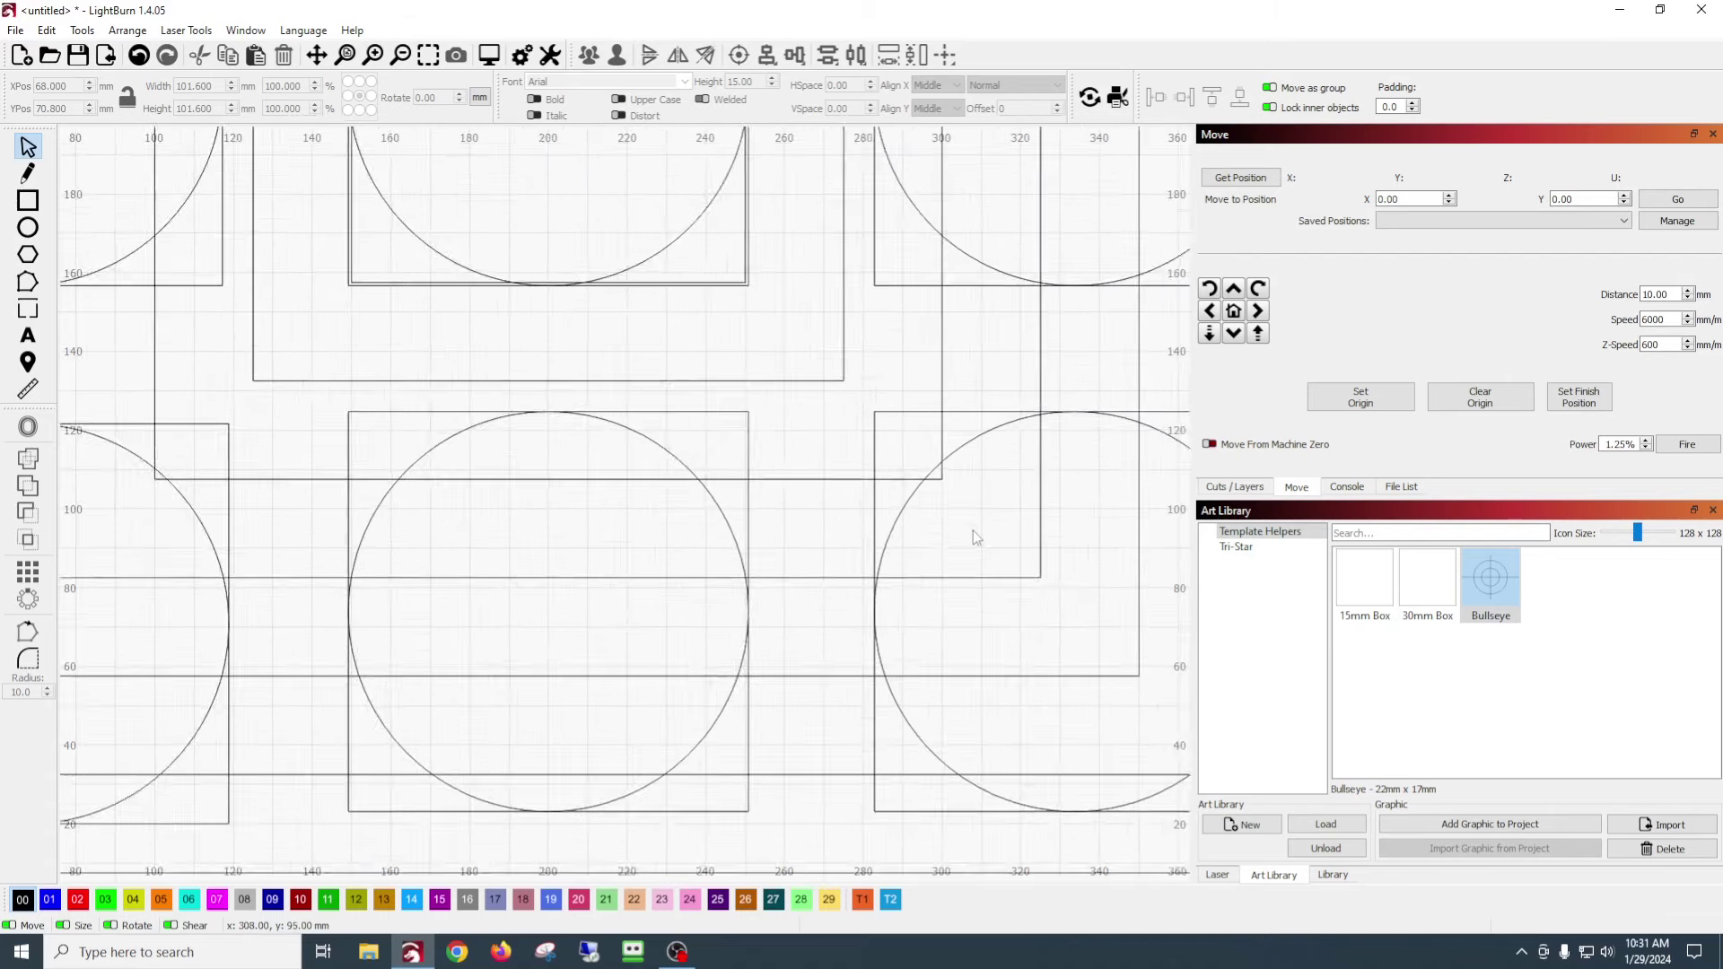
drag(879, 372, 823, 750)
scroll(870, 682, down, 5)
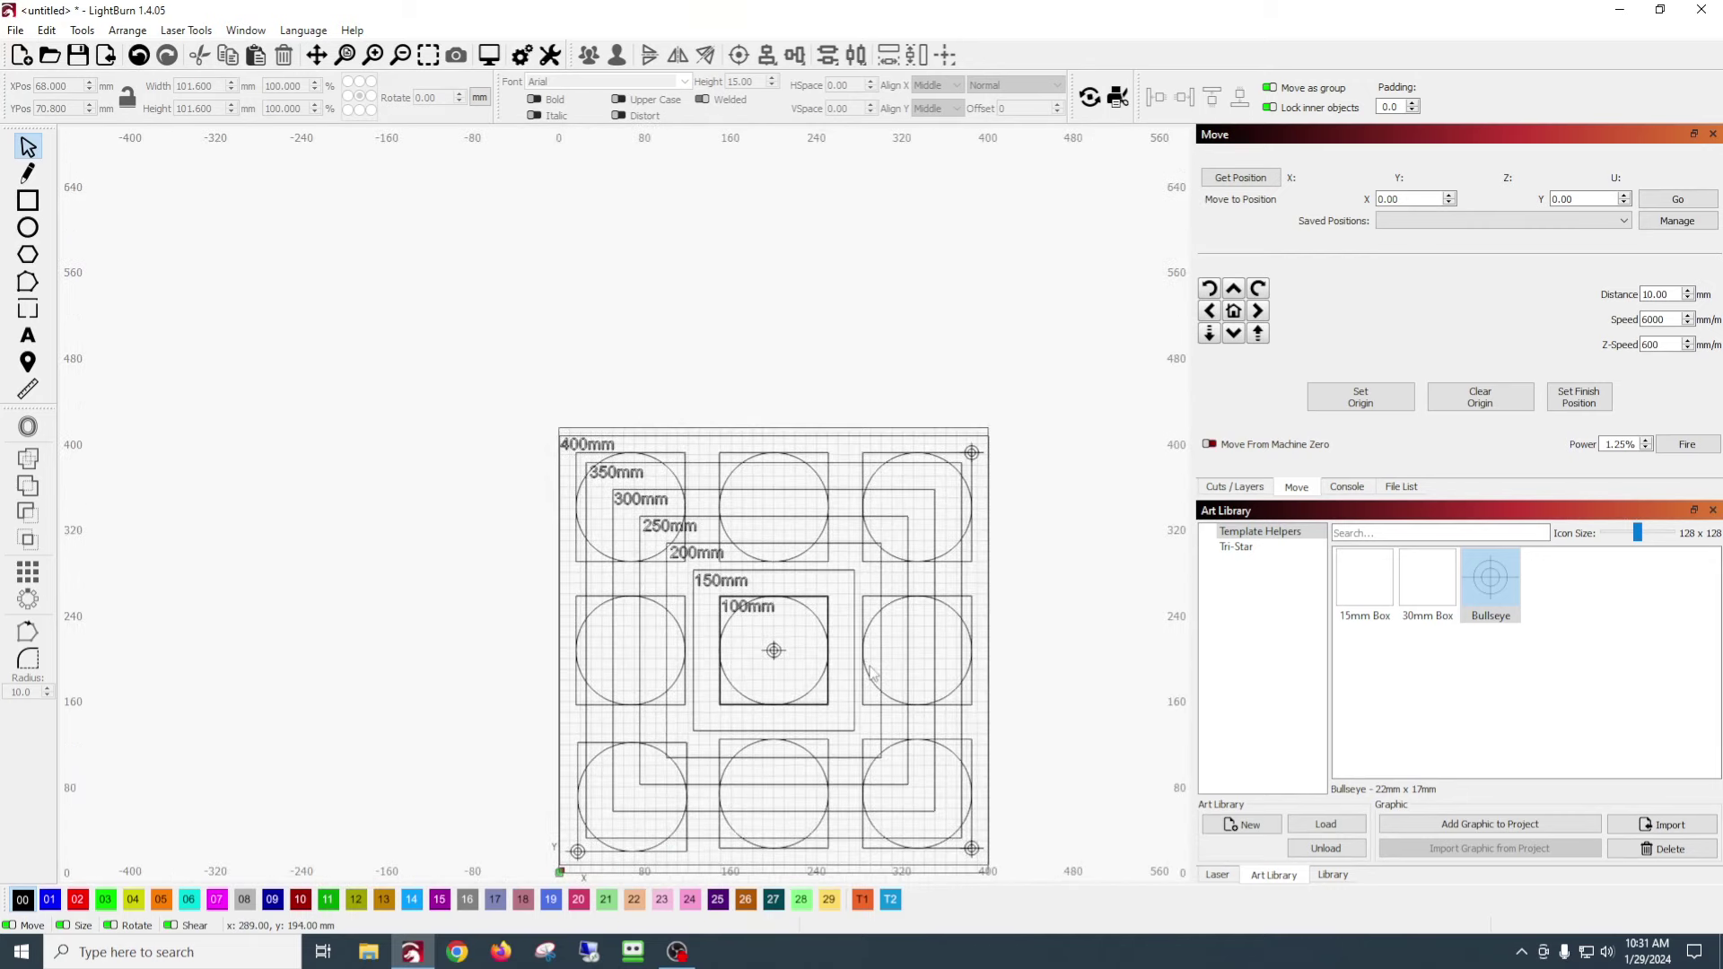
scroll(870, 679, up, 3)
scroll(897, 670, up, 2)
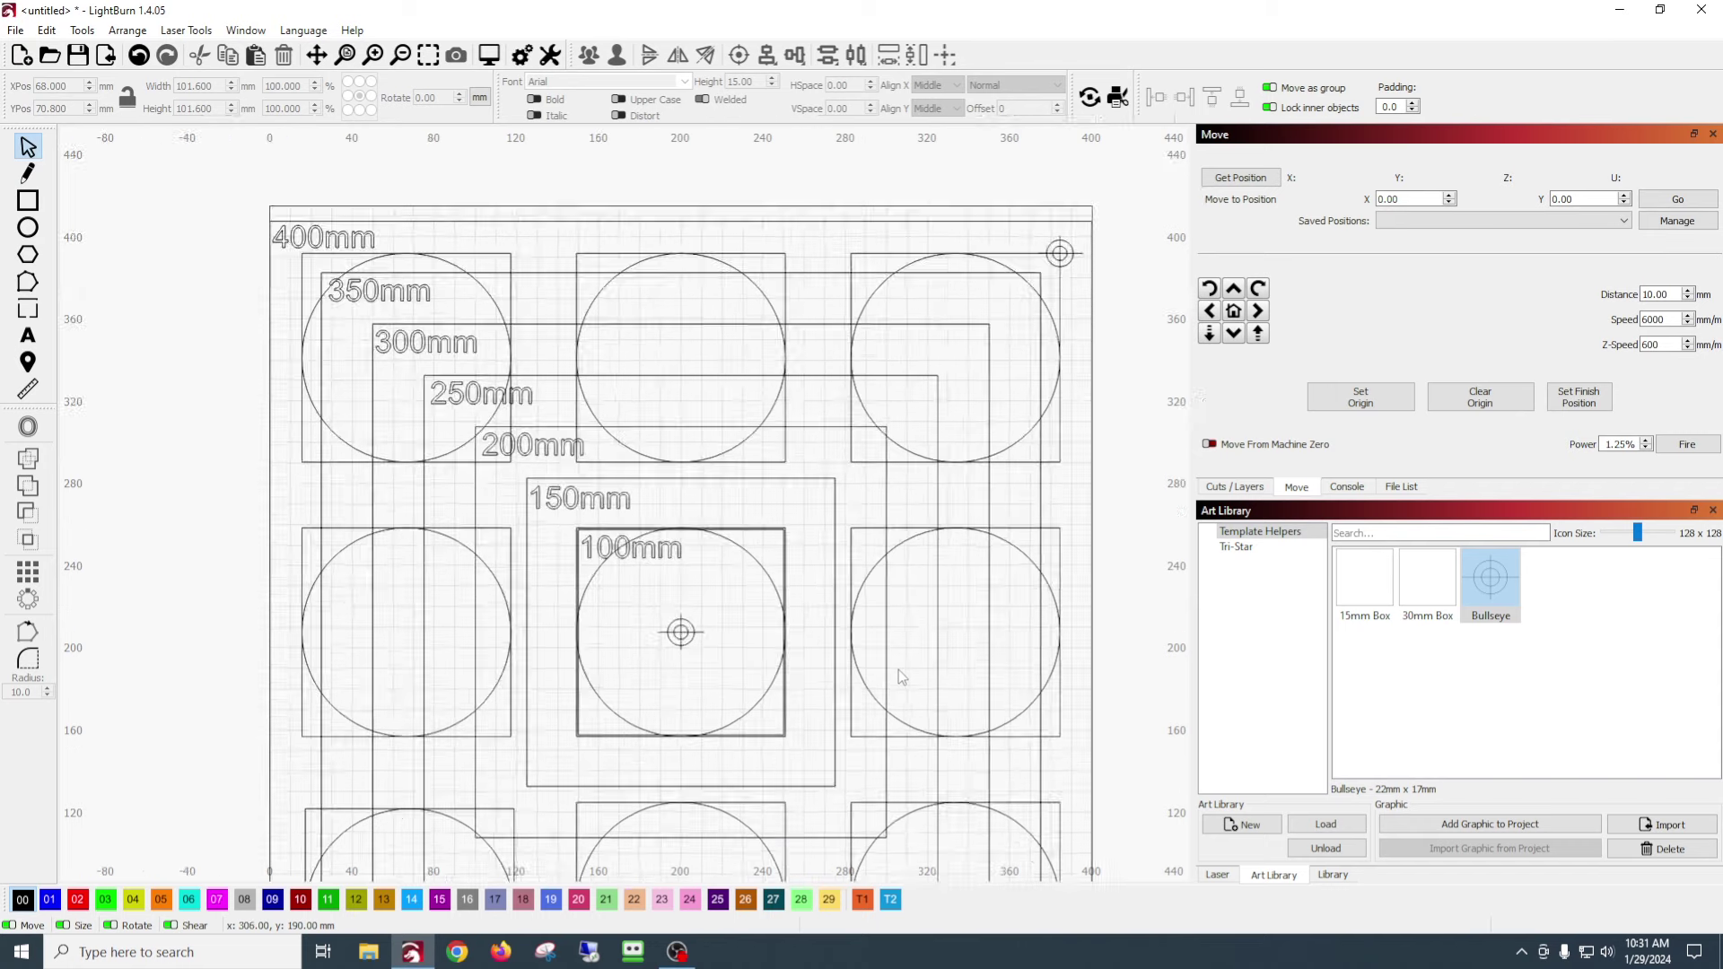
scroll(898, 669, down, 1)
drag(766, 616, 788, 465)
scroll(761, 552, down, 2)
scroll(788, 465, down, 2)
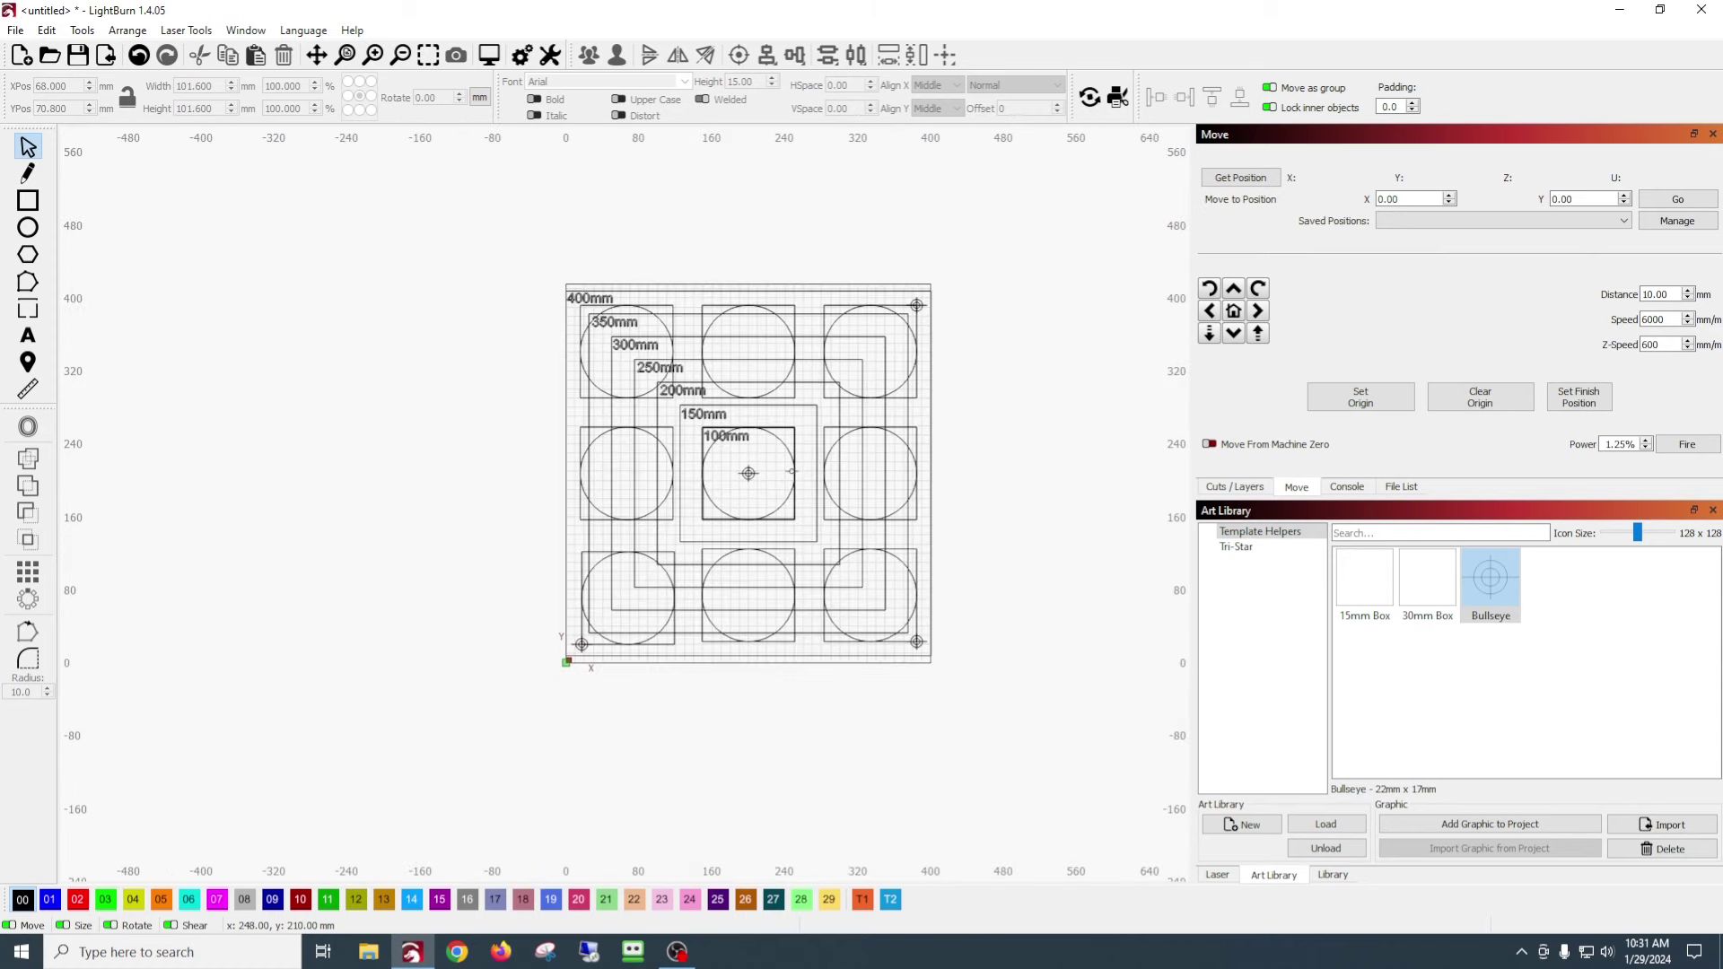
scroll(792, 468, up, 3)
scroll(799, 475, up, 2)
drag(807, 483, 840, 509)
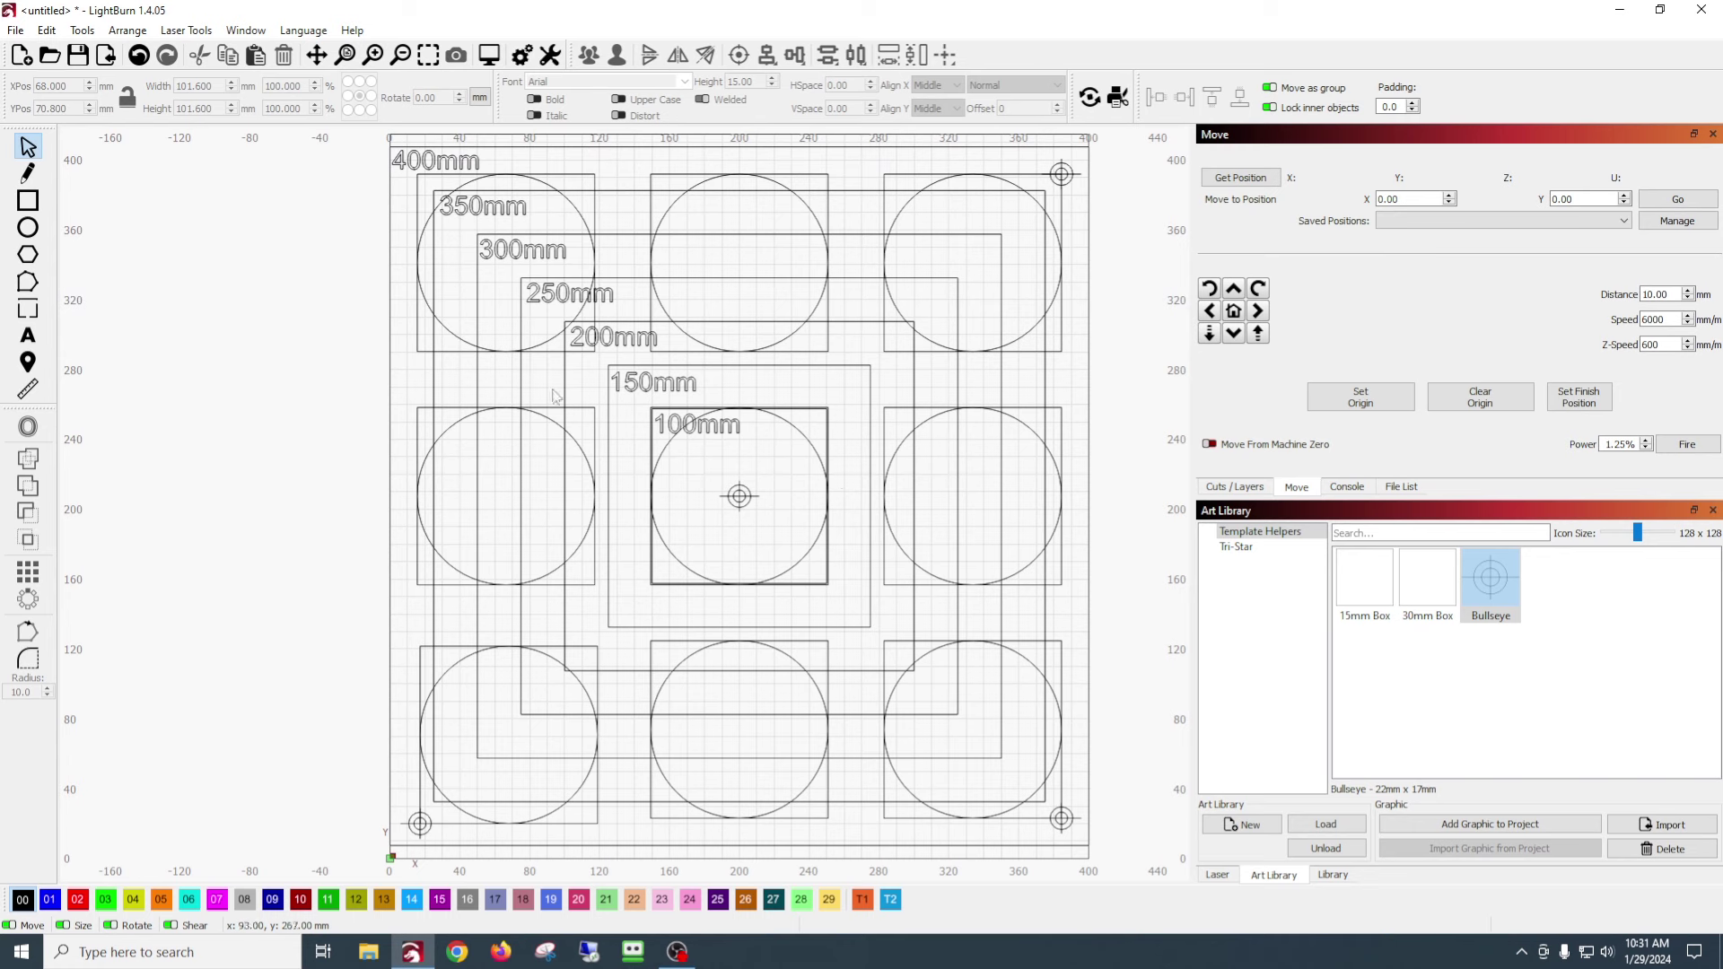
- Return to the cut layer list and assign the outermost 400 mm square to green layer 03
click(1231, 492)
click(1287, 179)
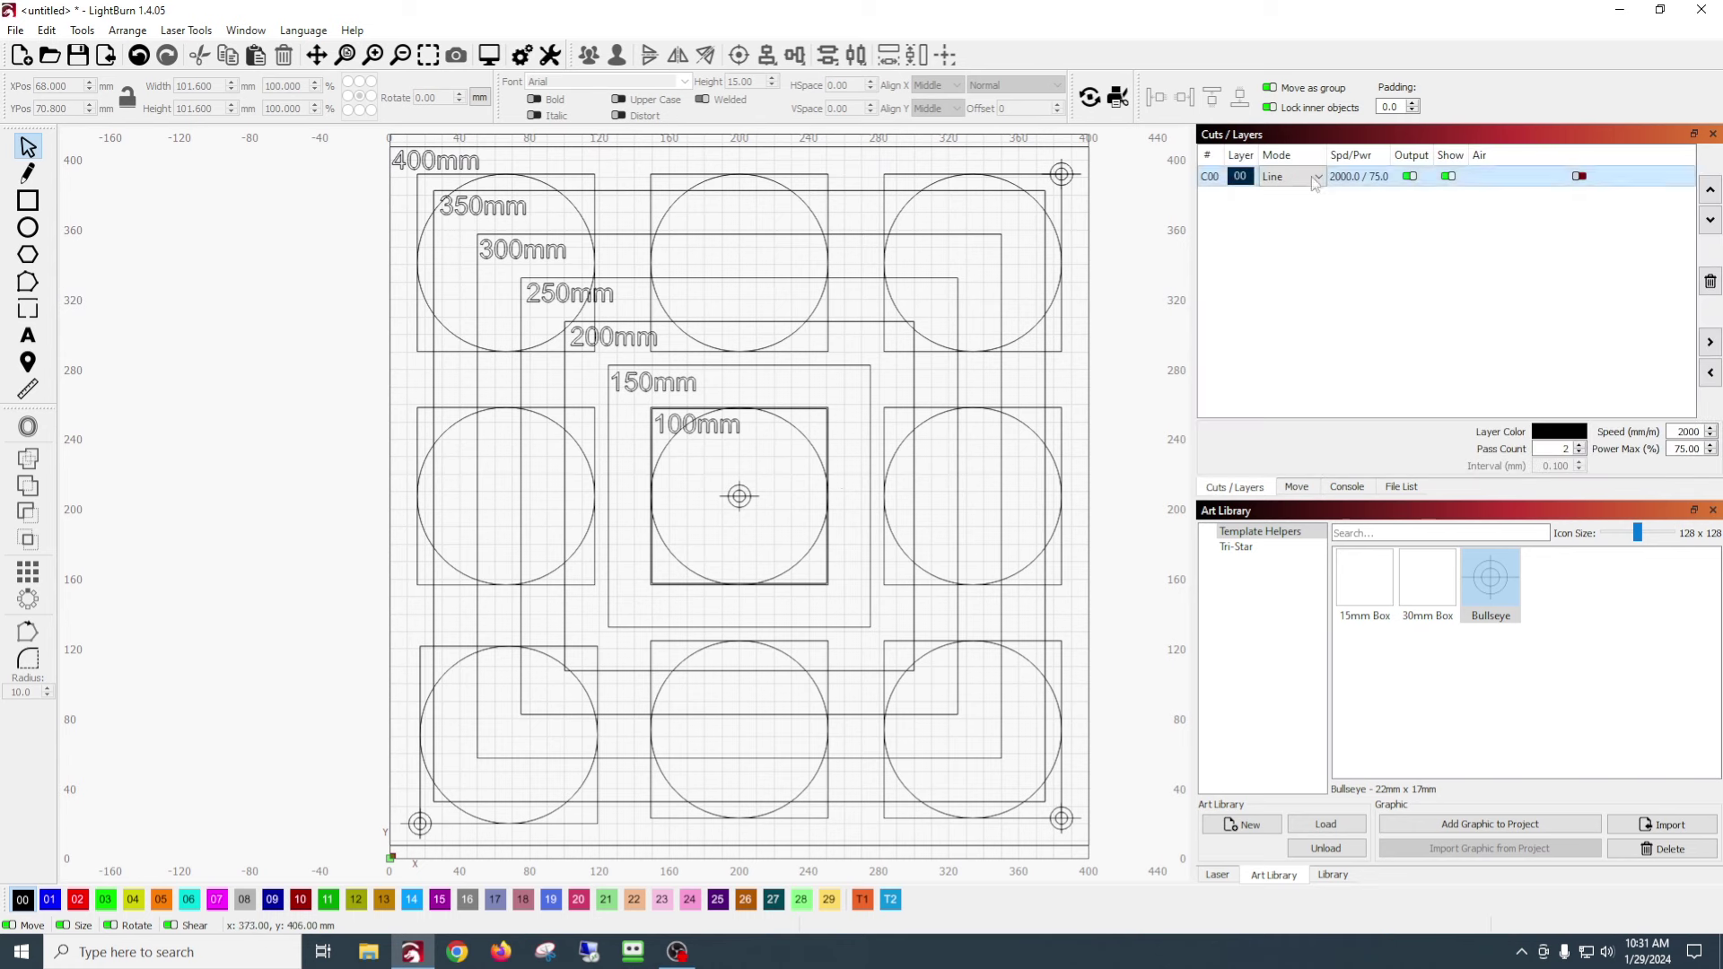
click(1365, 176)
click(601, 147)
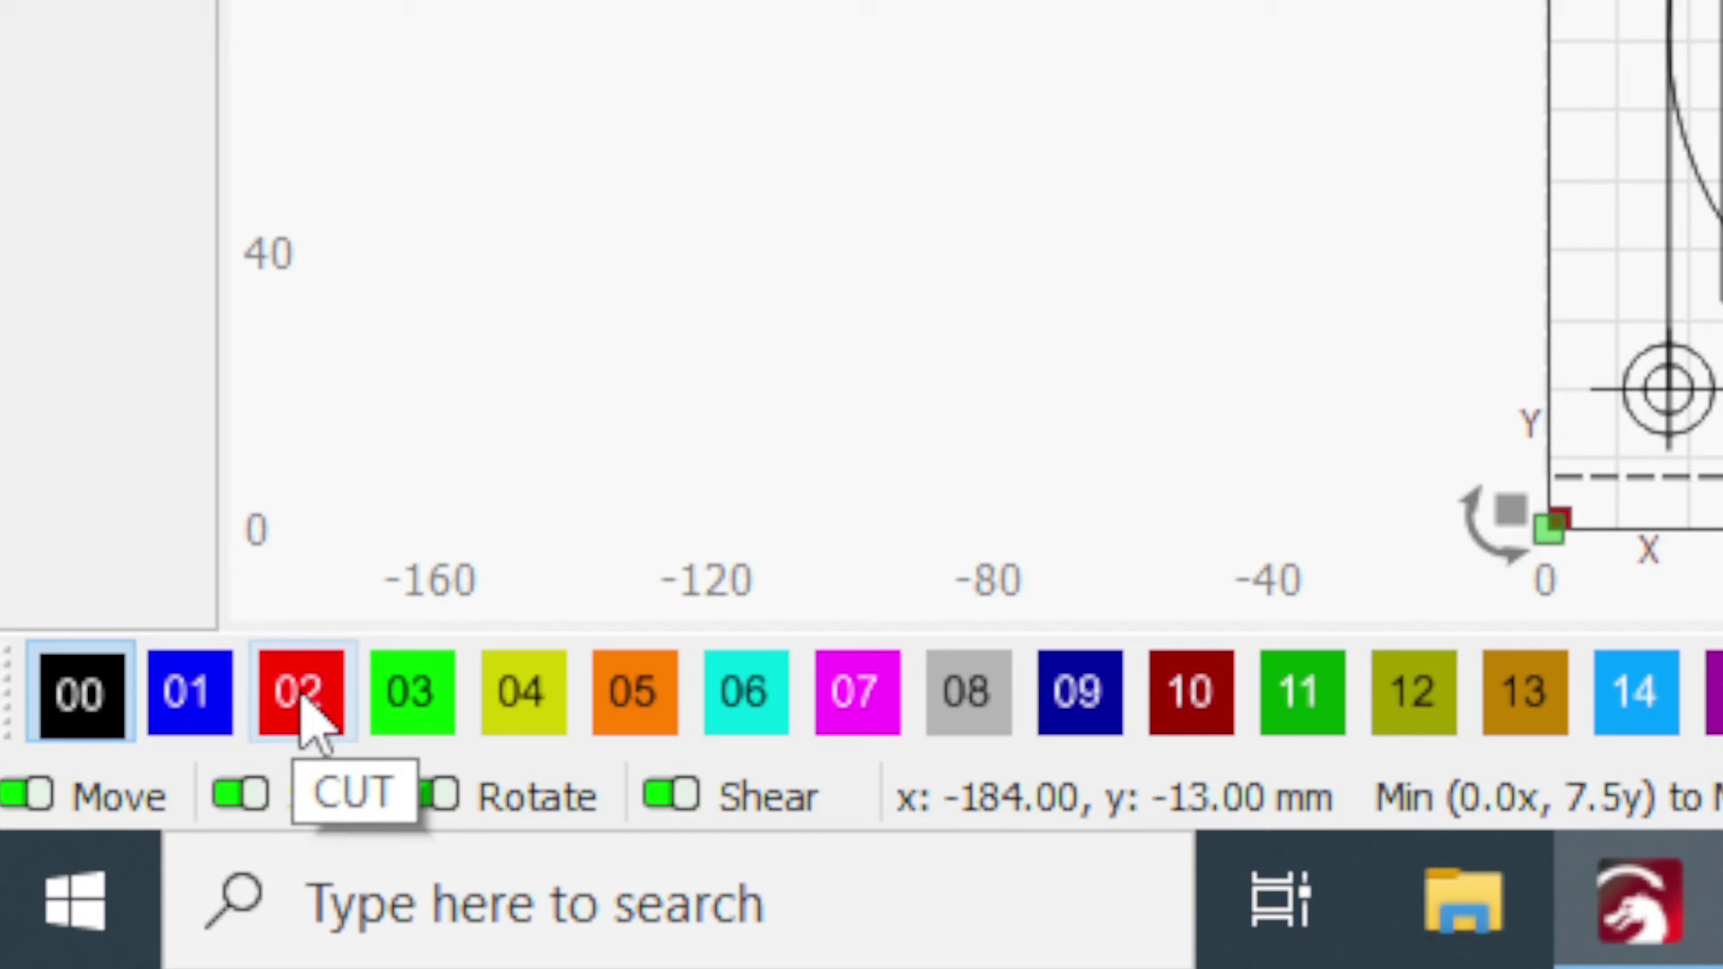
click(417, 706)
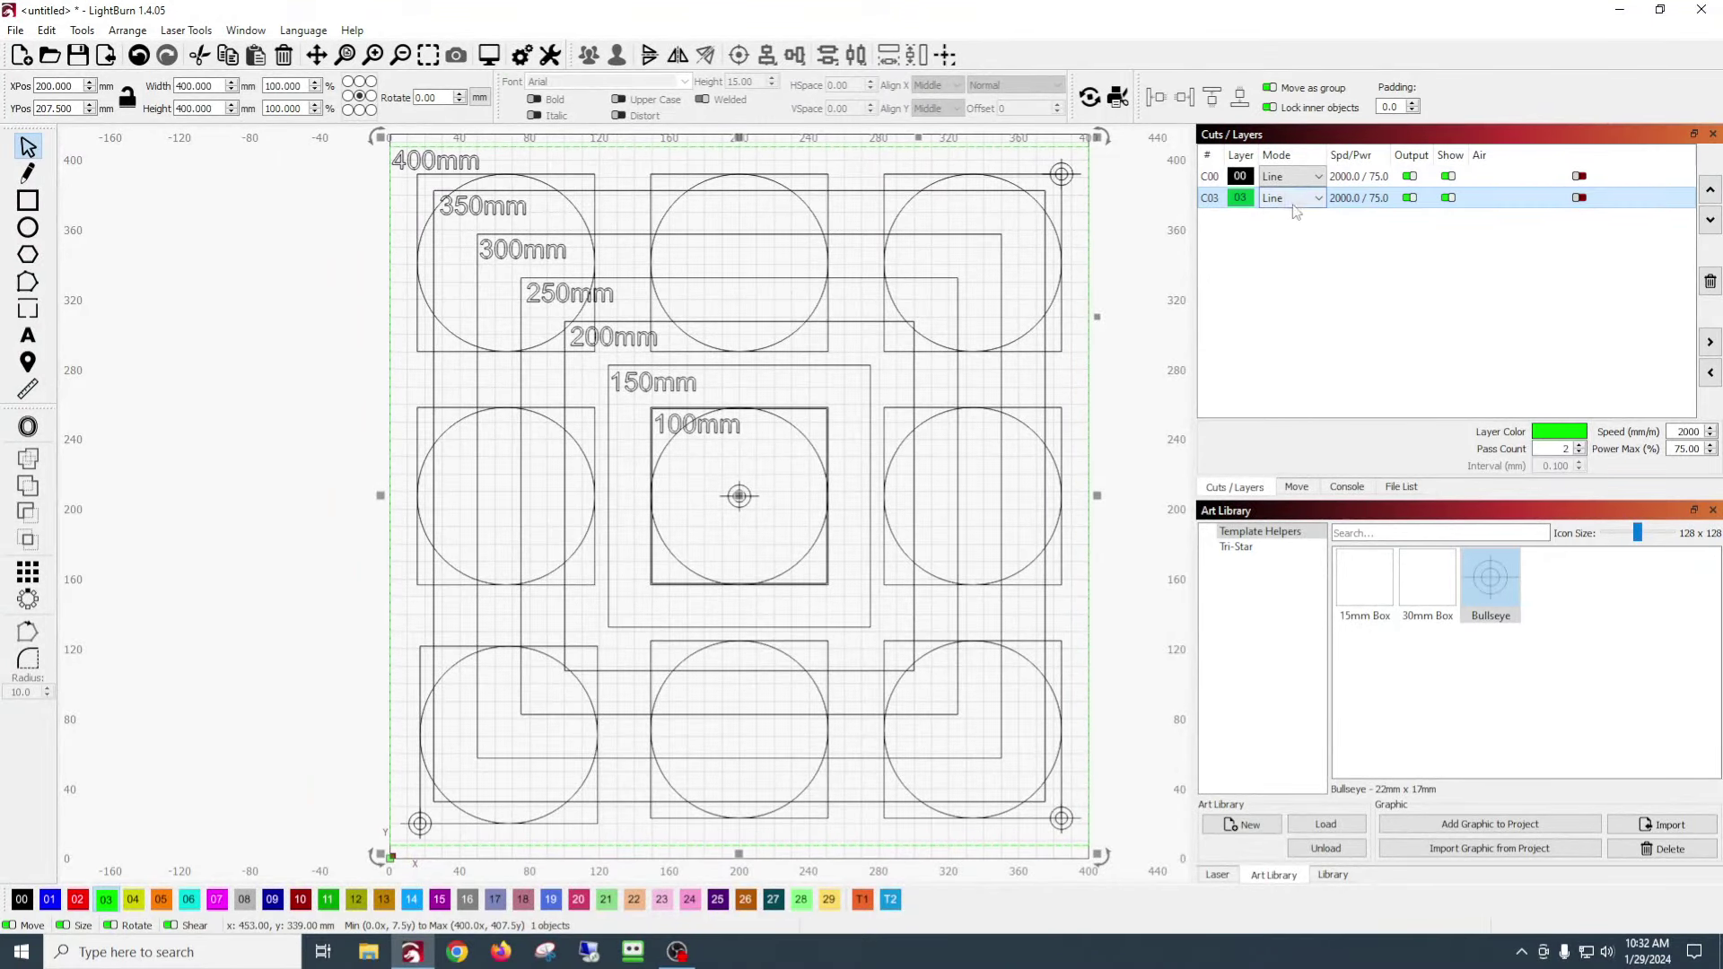
click(1360, 196)
- Assign the 350 mm square to yellow layer 04 and the 300 mm square to orange layer 05
click(850, 191)
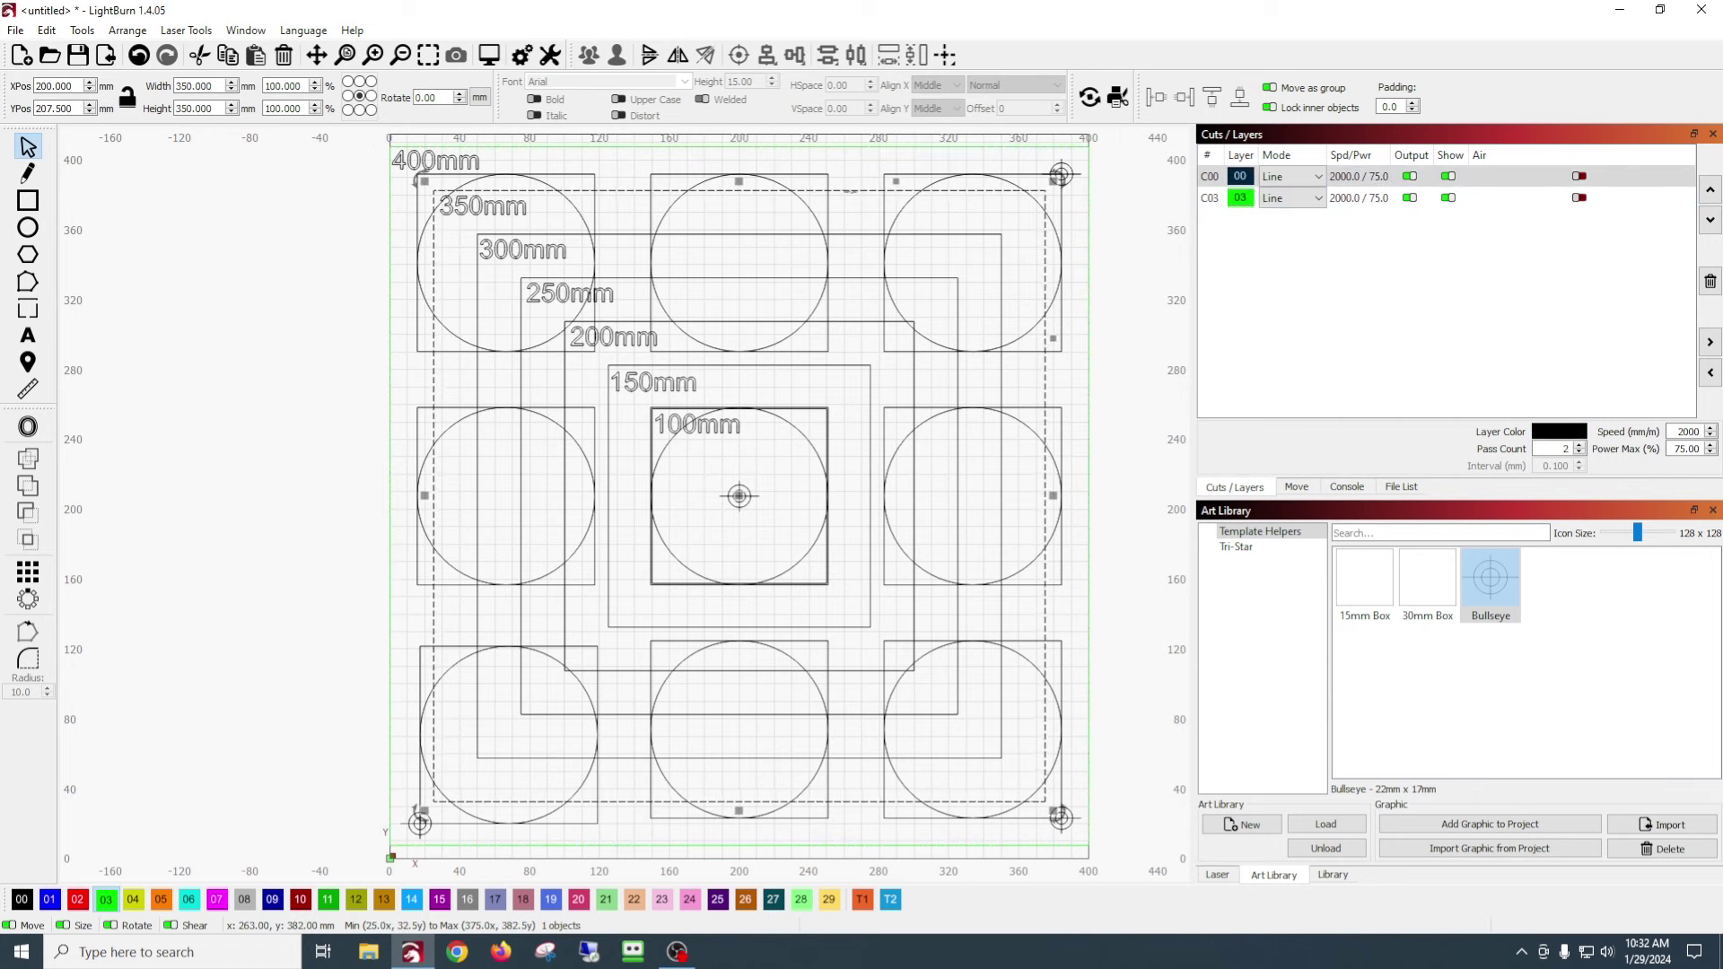
click(134, 901)
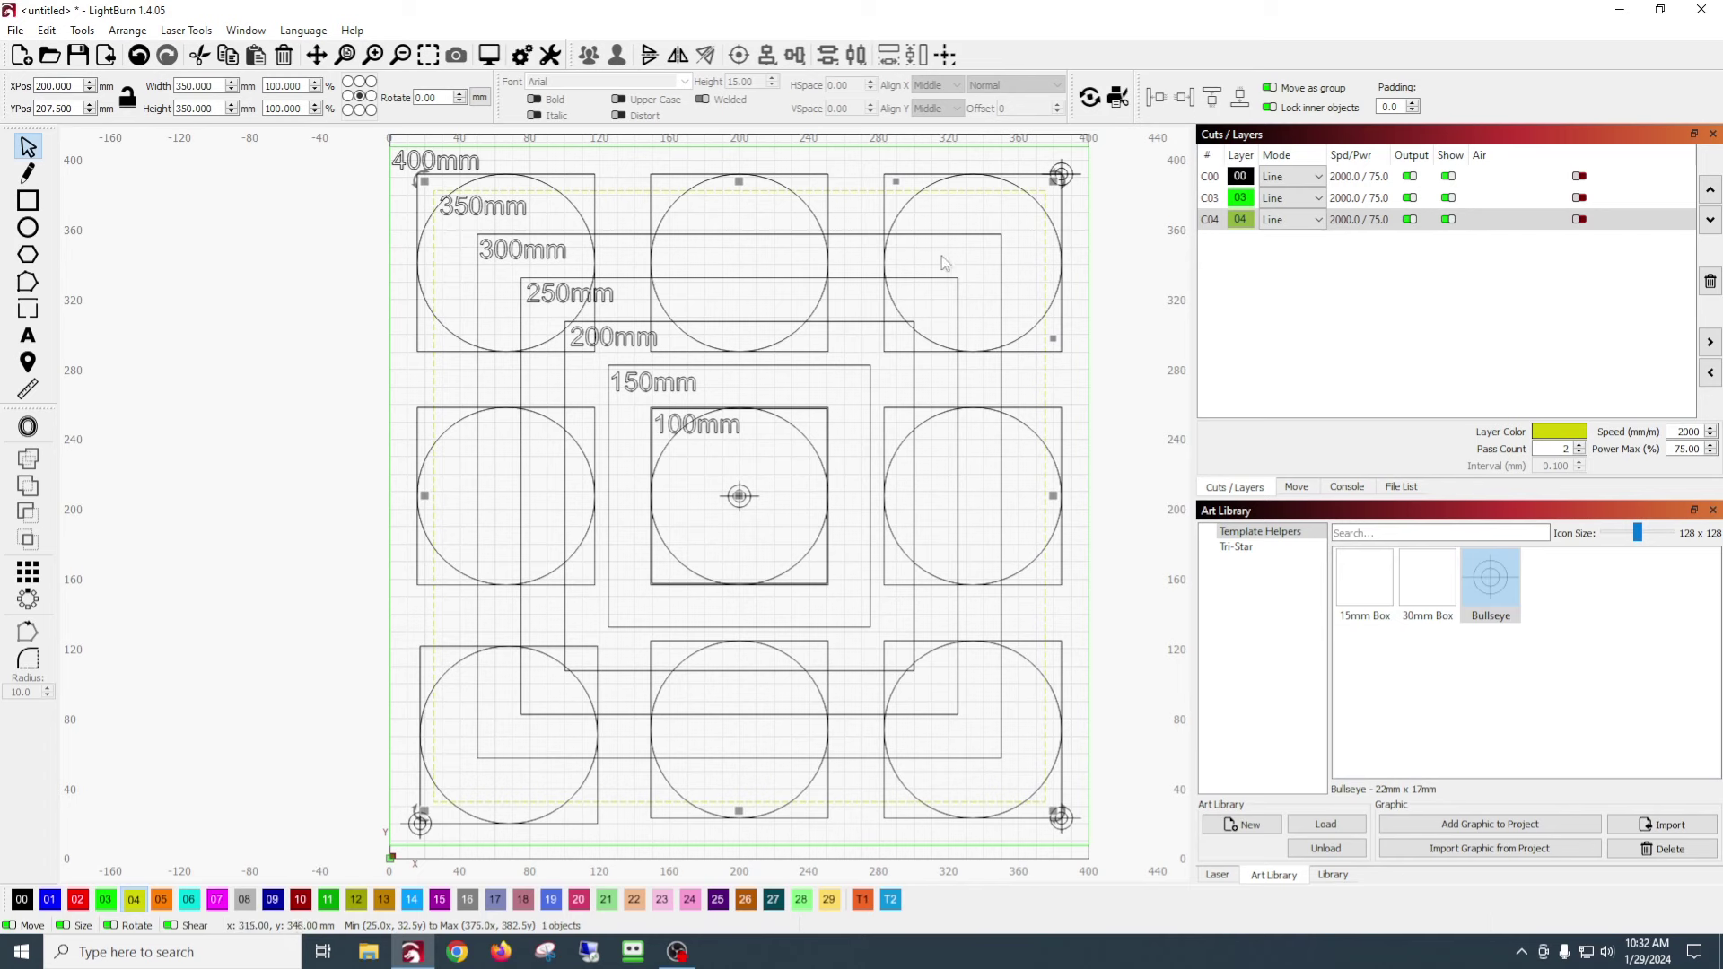
click(1359, 219)
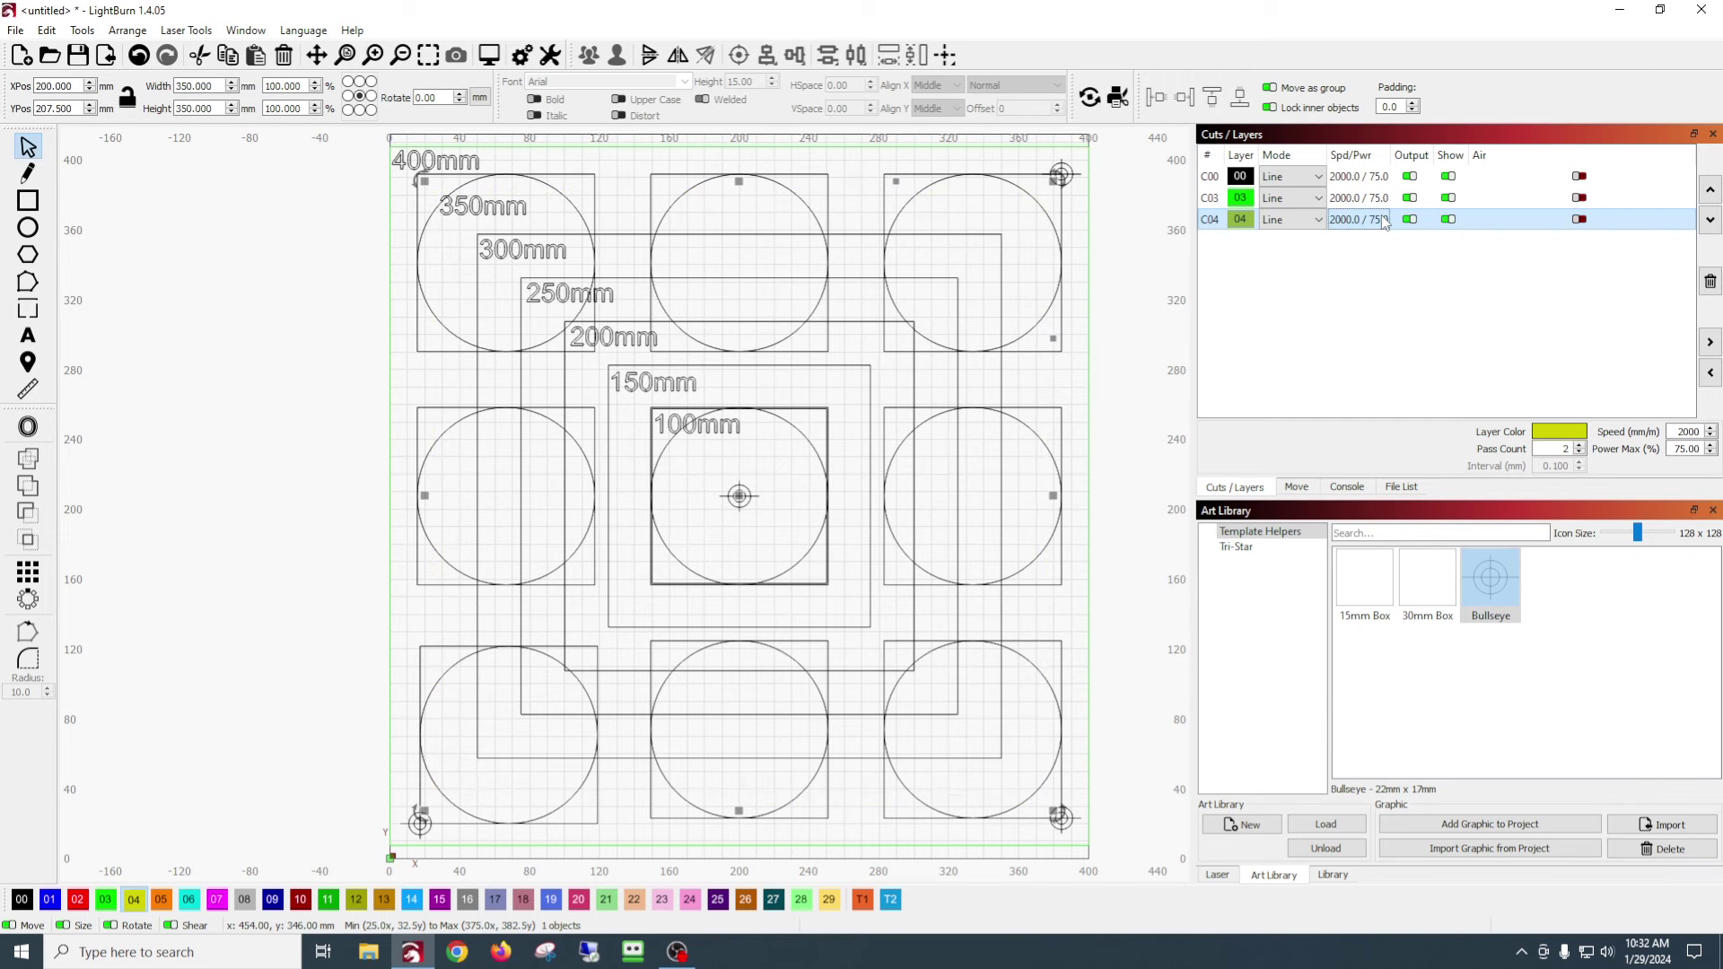
click(642, 234)
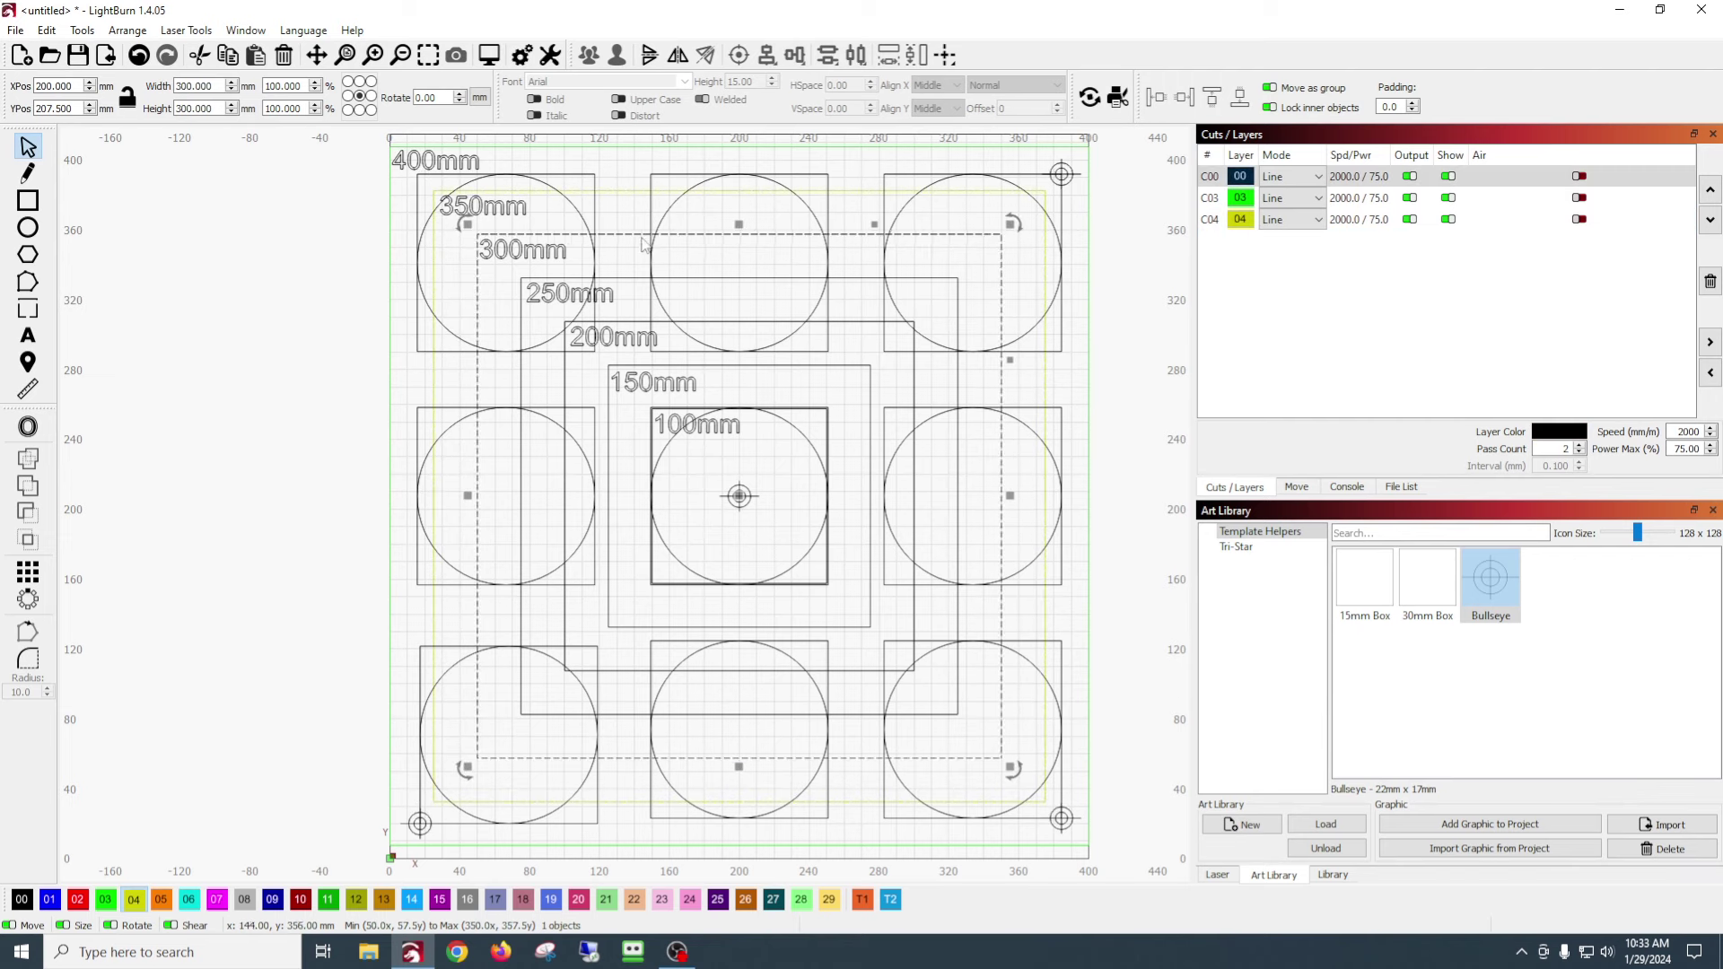
click(163, 899)
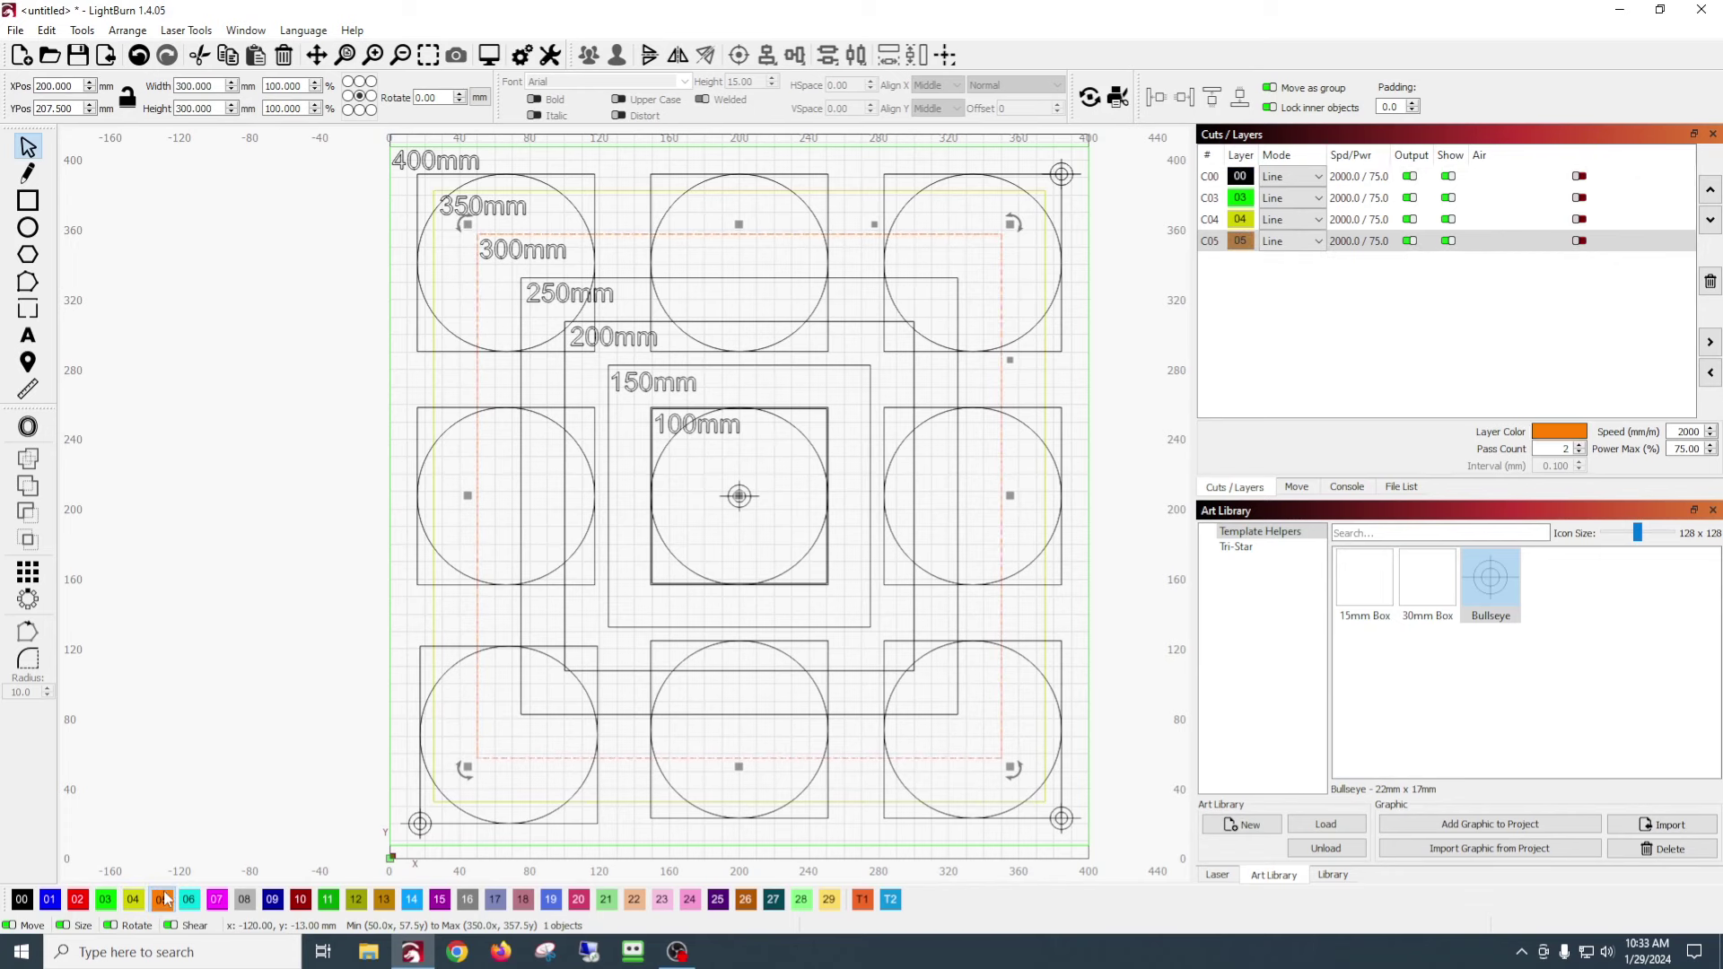
- Assign the 250 mm square to cyan layer 06 and the 200 mm square to magenta layer 07
click(762, 278)
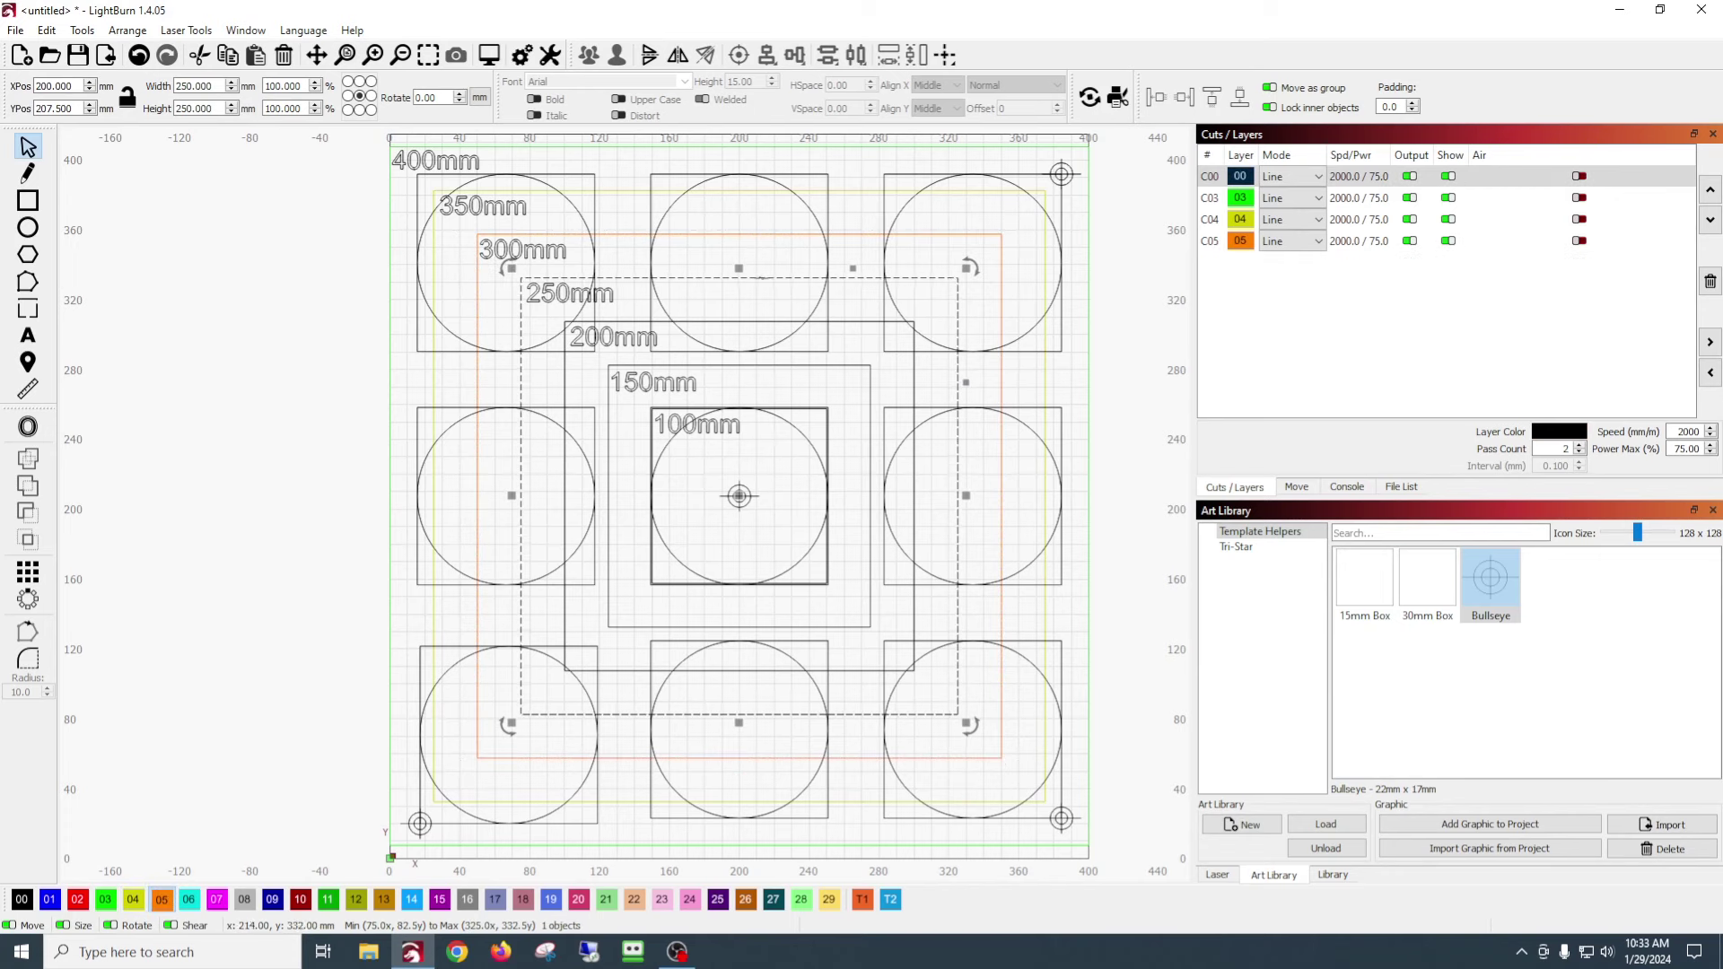
click(190, 899)
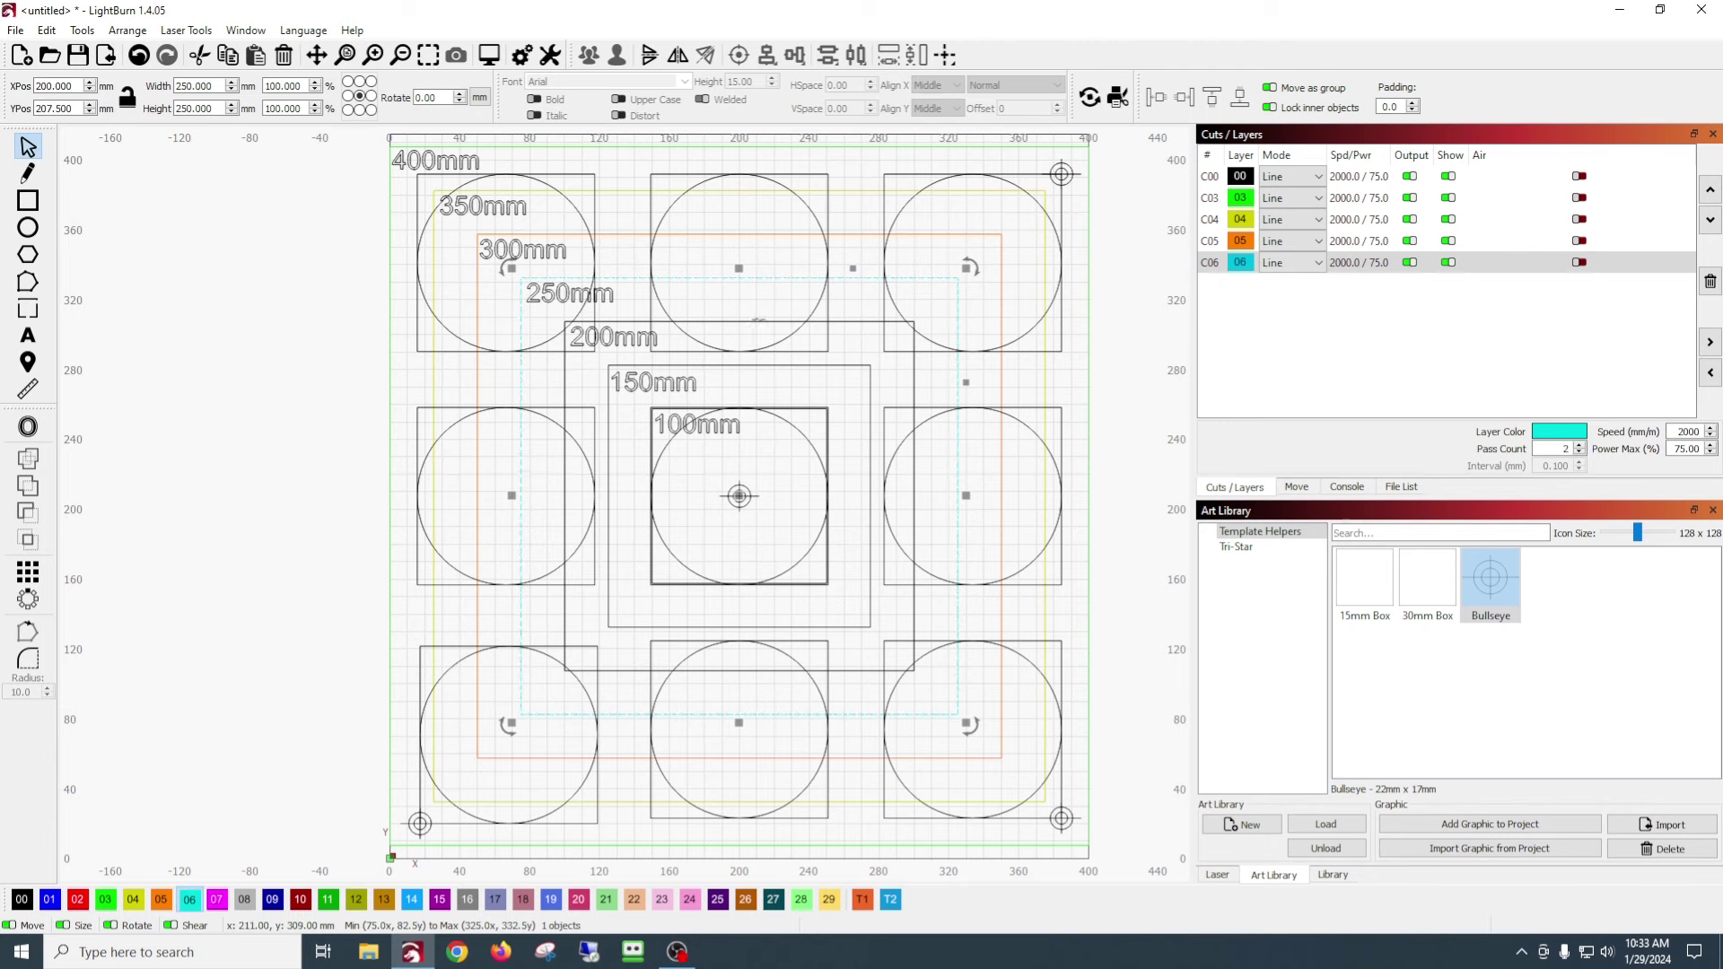
click(763, 323)
click(217, 899)
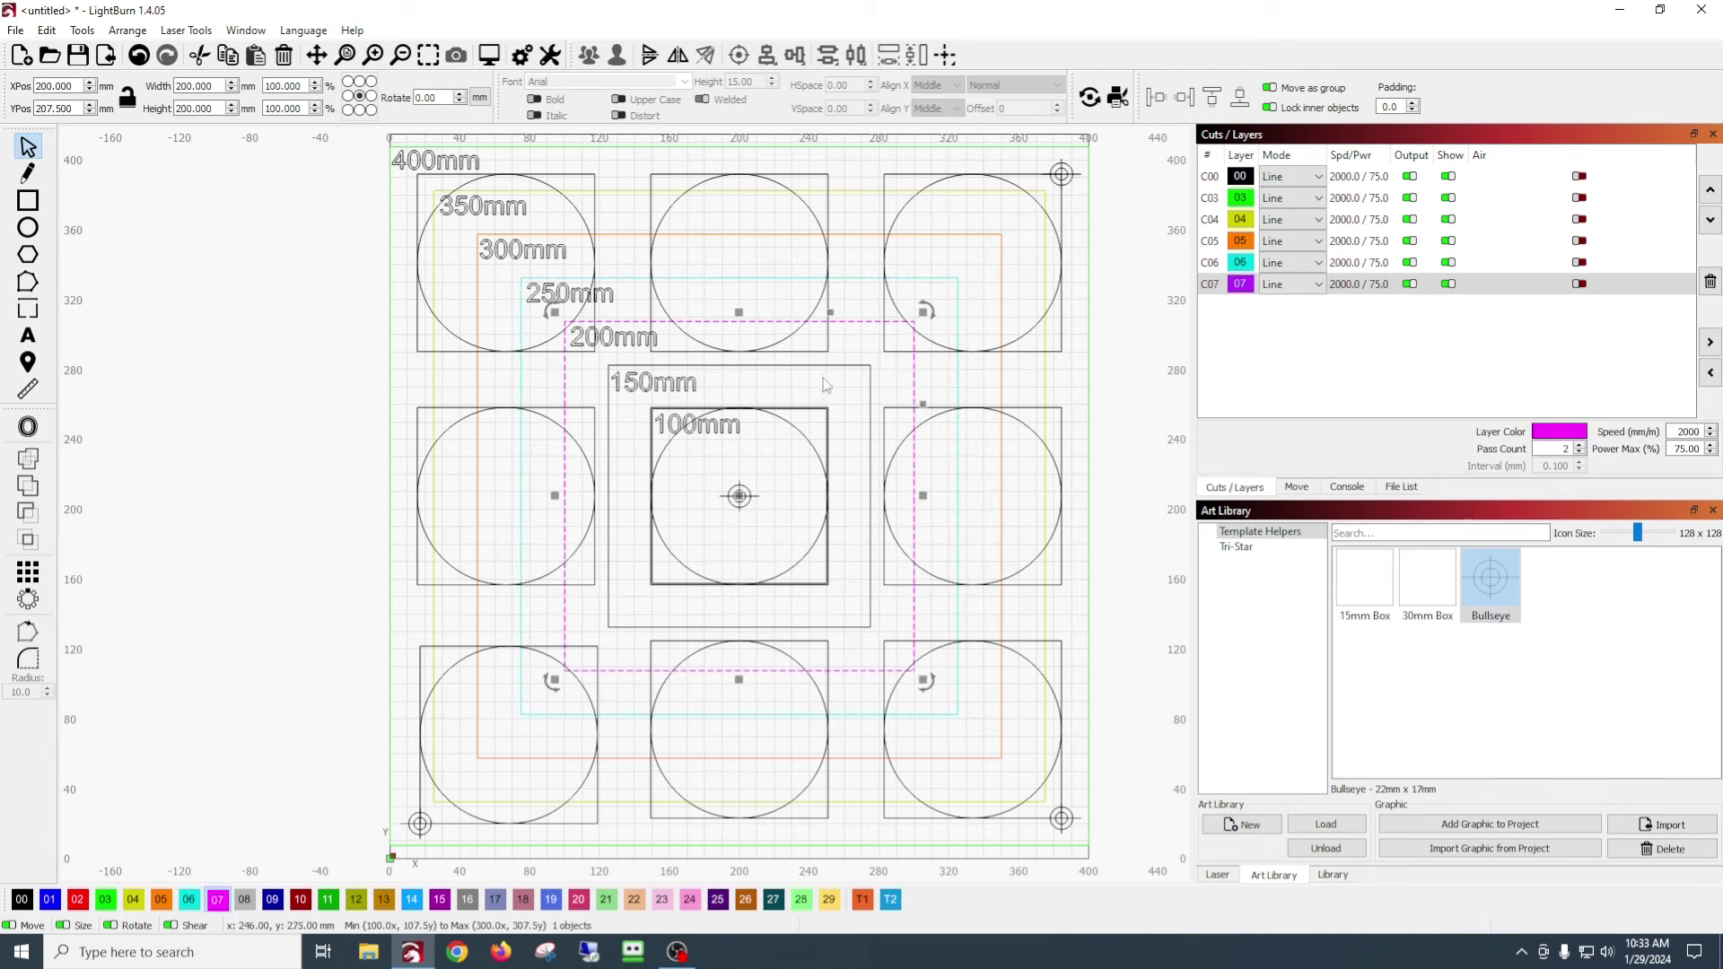
- Assign the 150 mm square to dark blue layer 09 and the 100 mm square to dark red layer 10
click(788, 365)
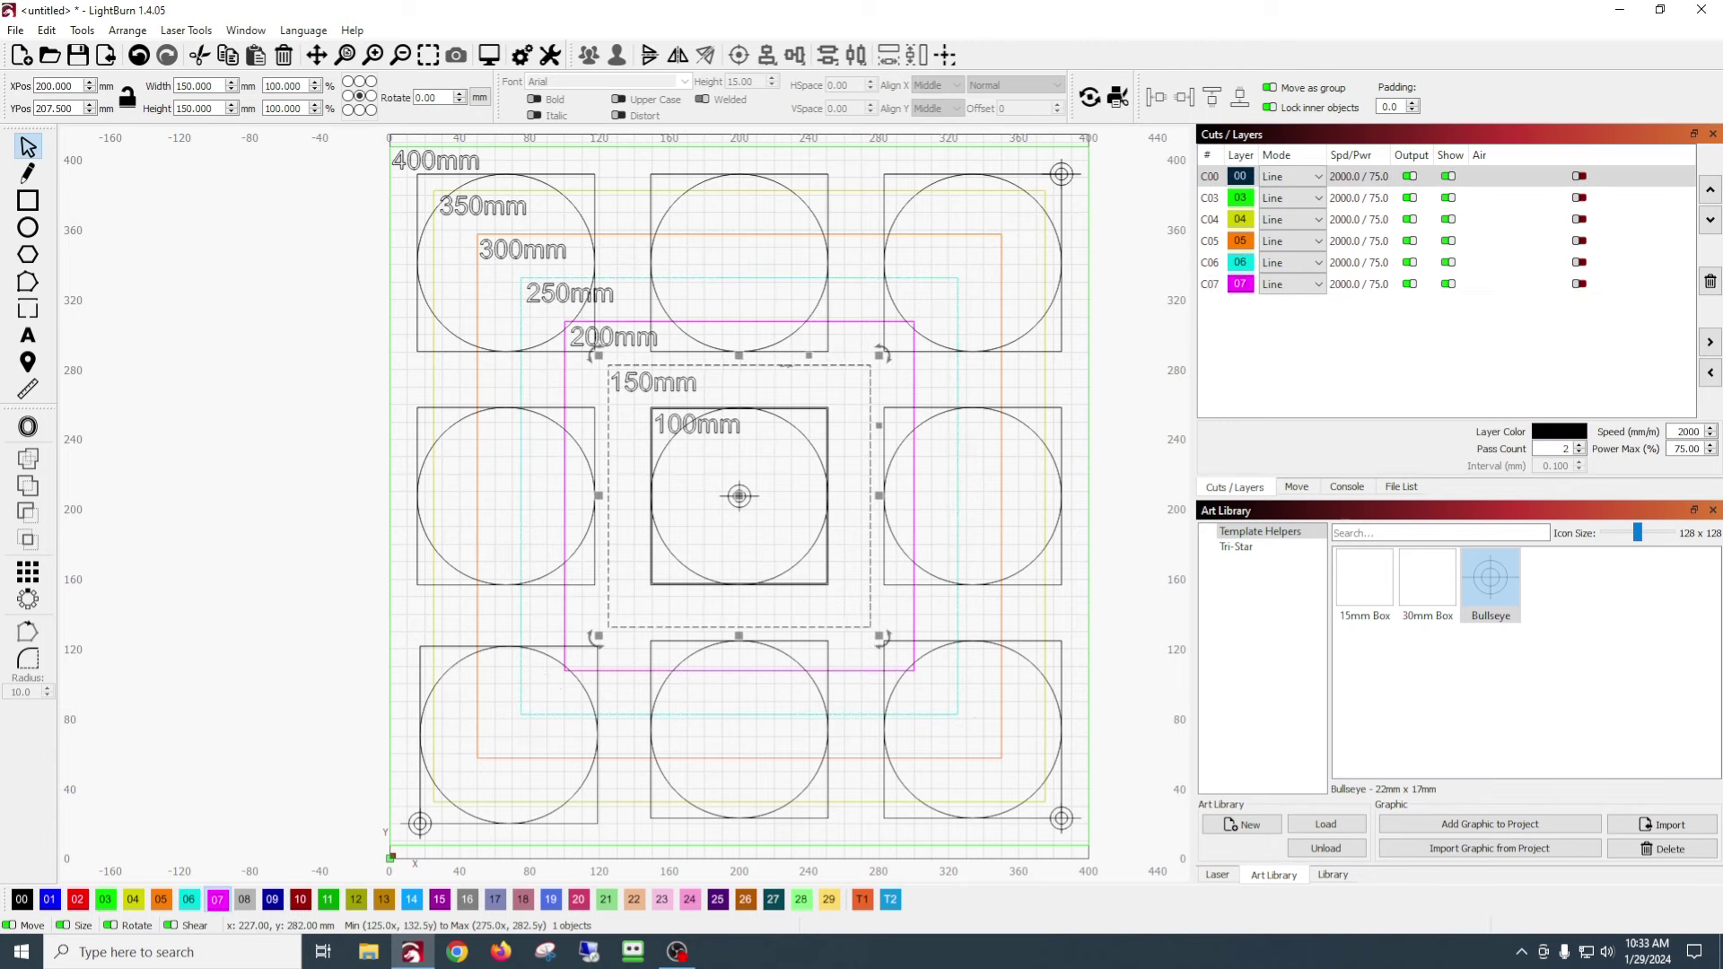
click(273, 901)
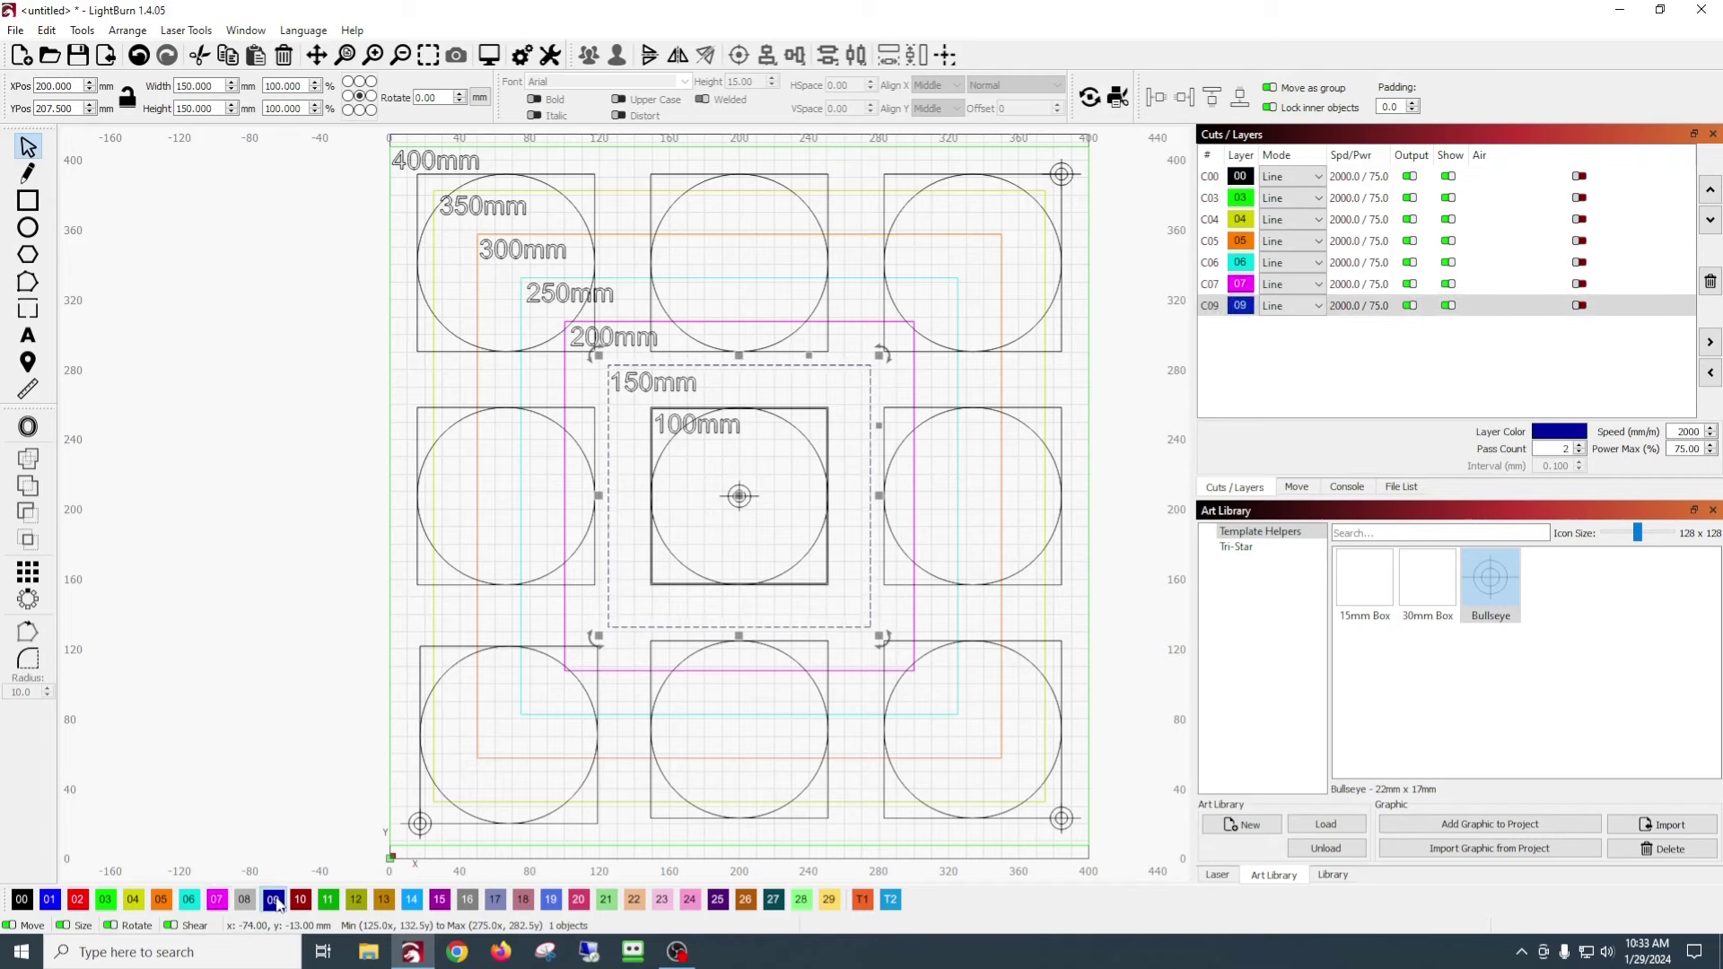
scroll(813, 405, up, 4)
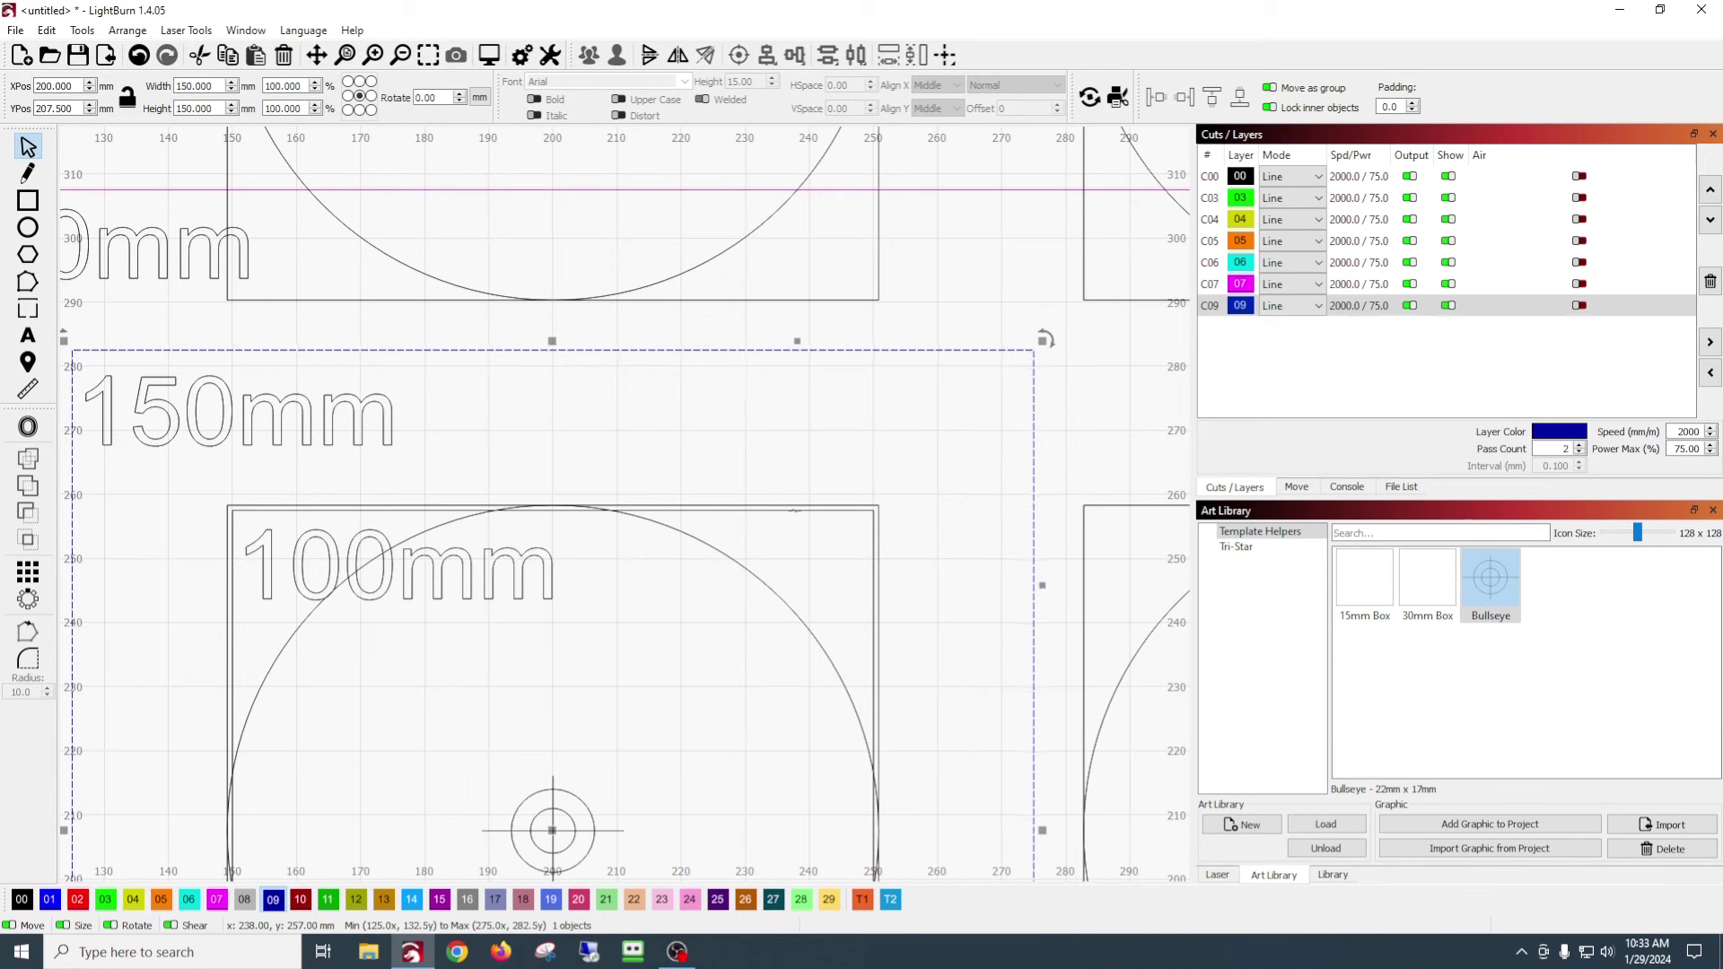
click(794, 507)
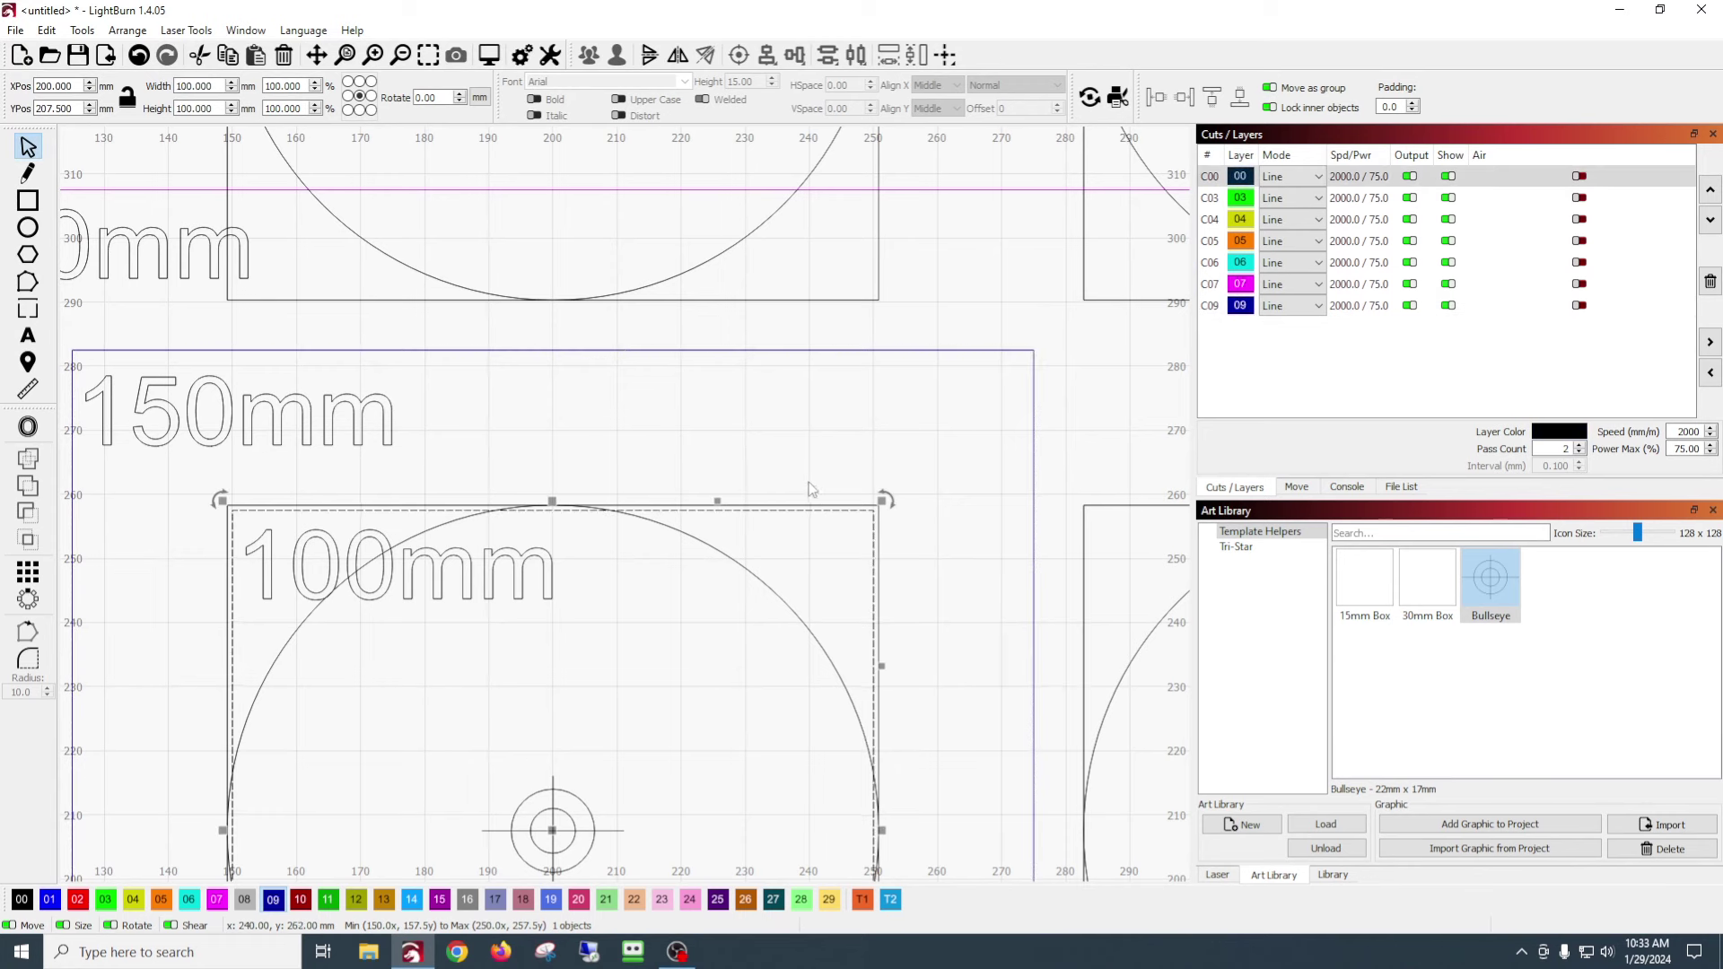
click(303, 901)
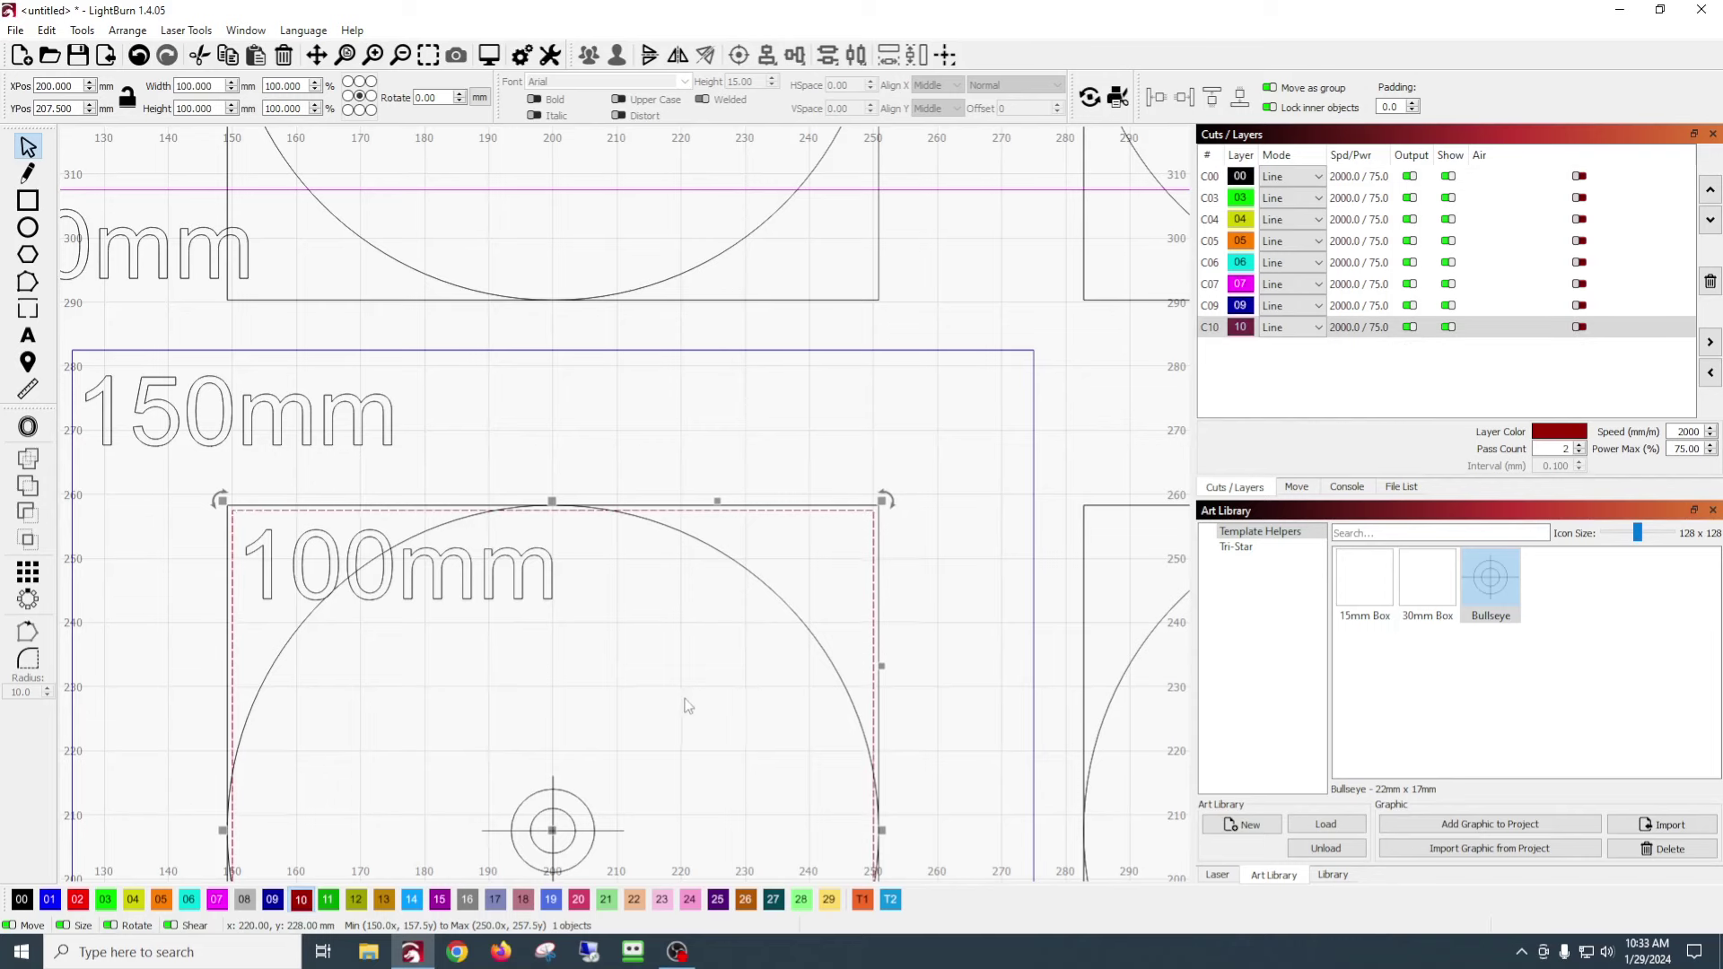
- Group the lower-left 4-inch square with the other 4-inch squares and assign them all to green layer 11
scroll(689, 707, up, 1)
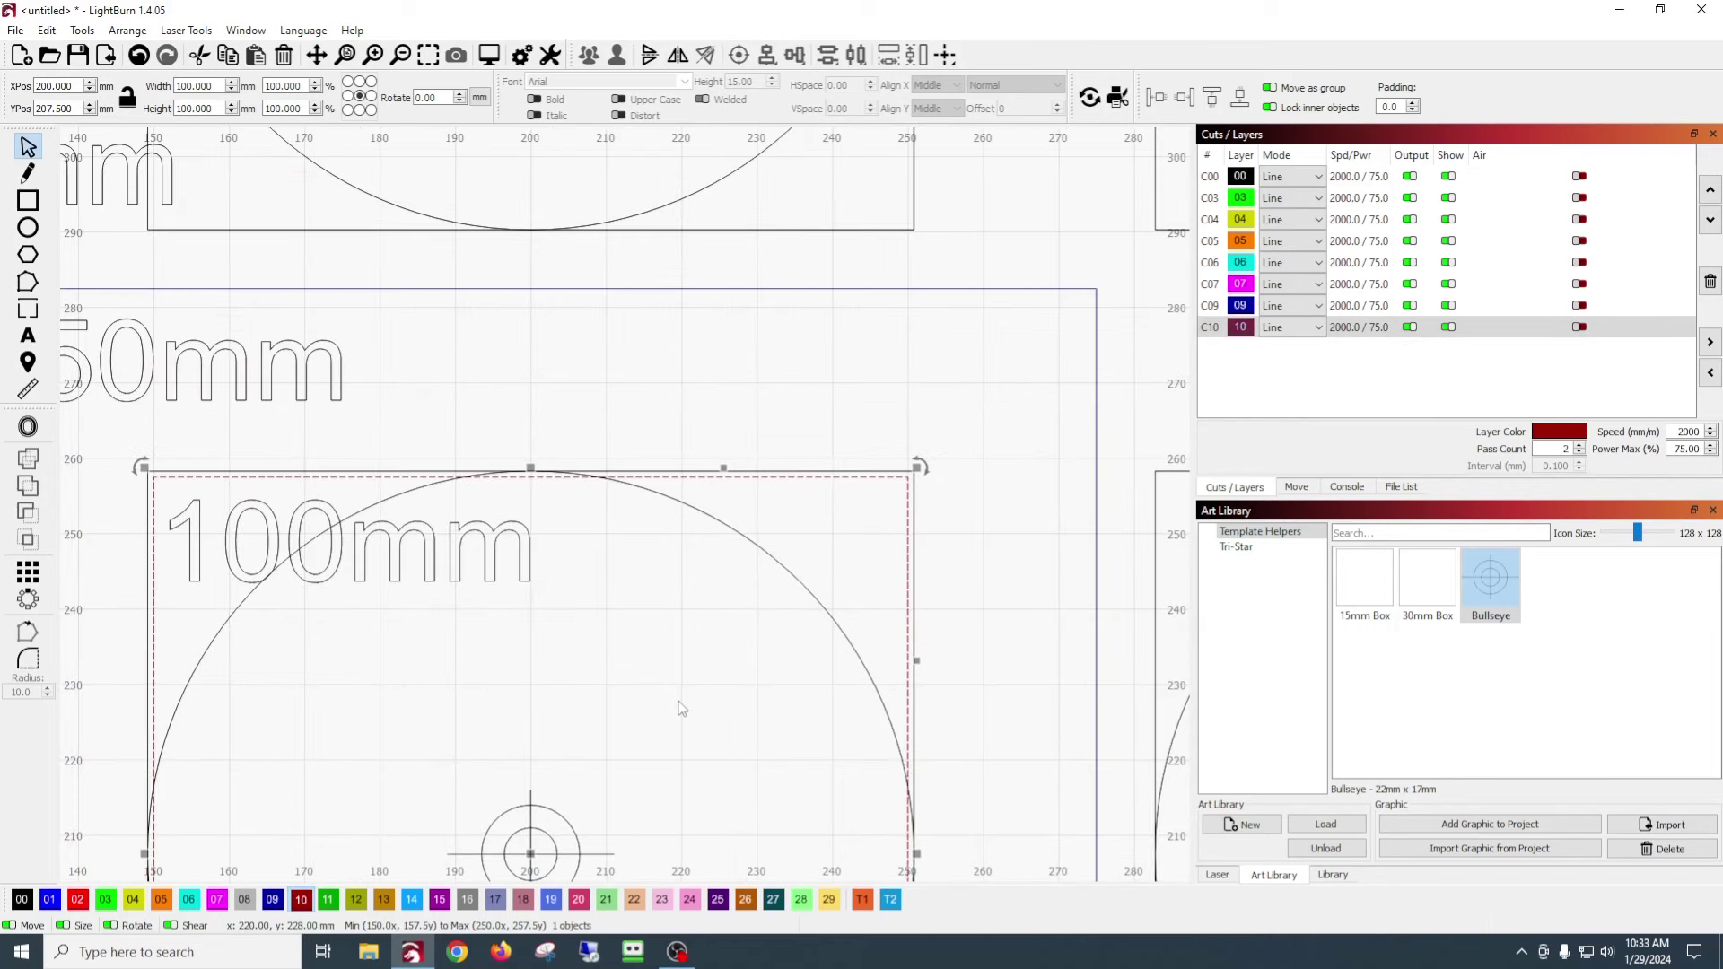
scroll(681, 710, down, 5)
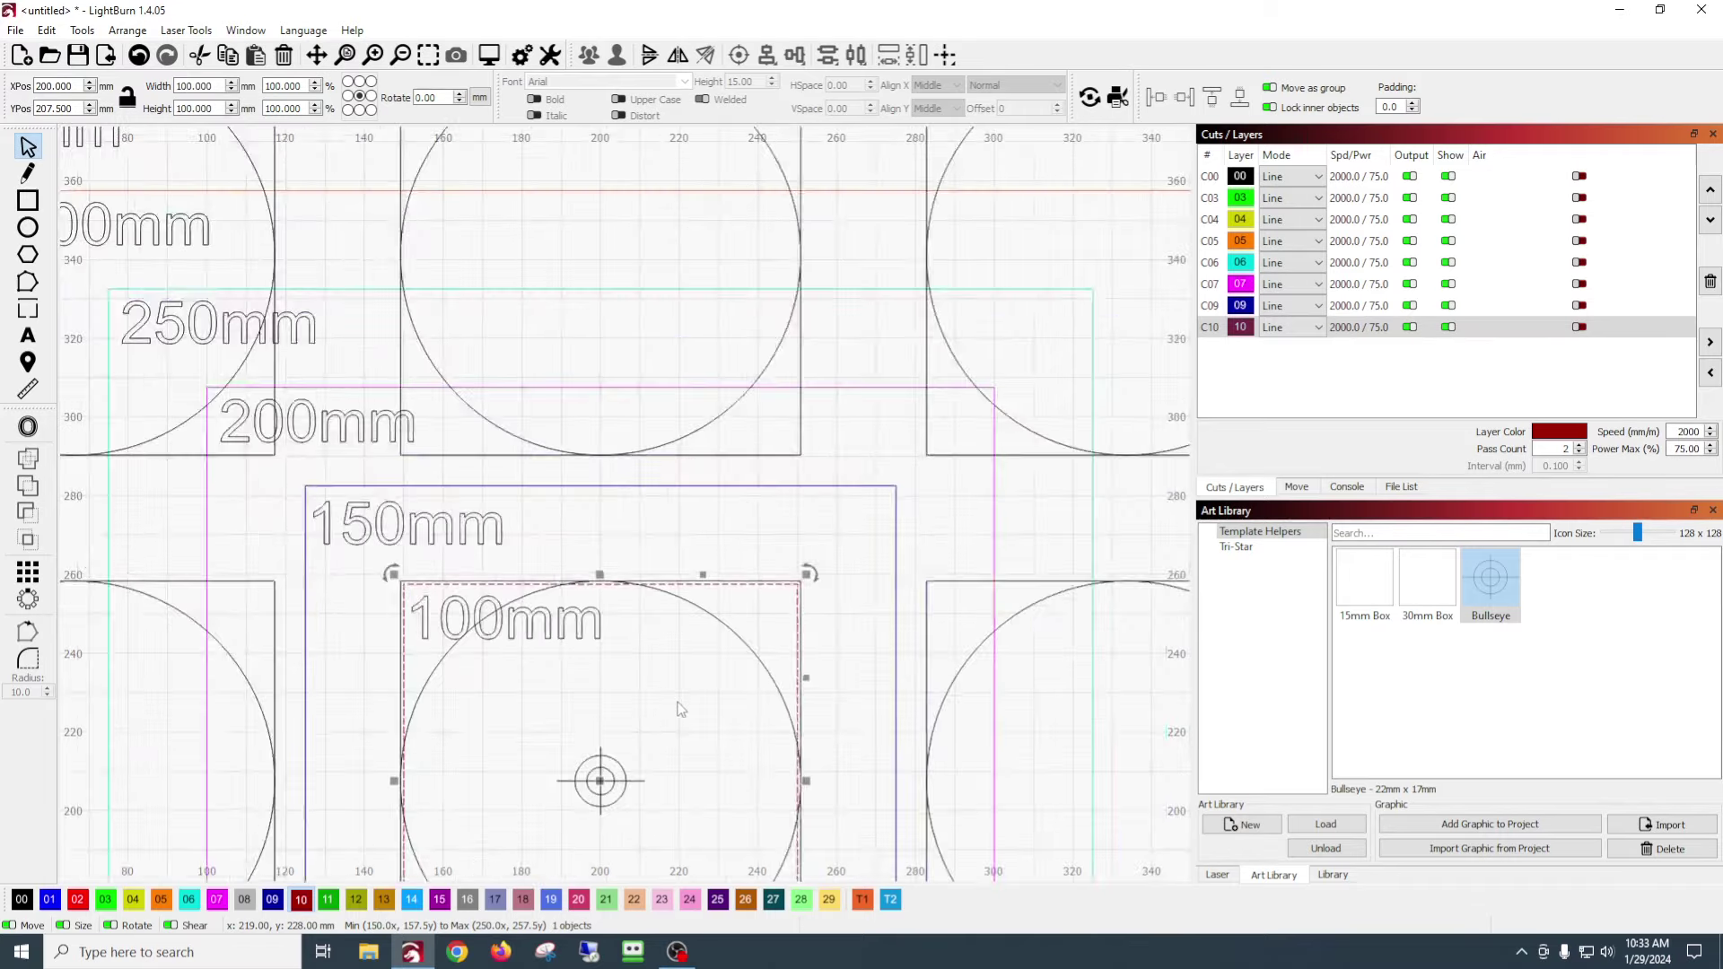
scroll(680, 711, down, 2)
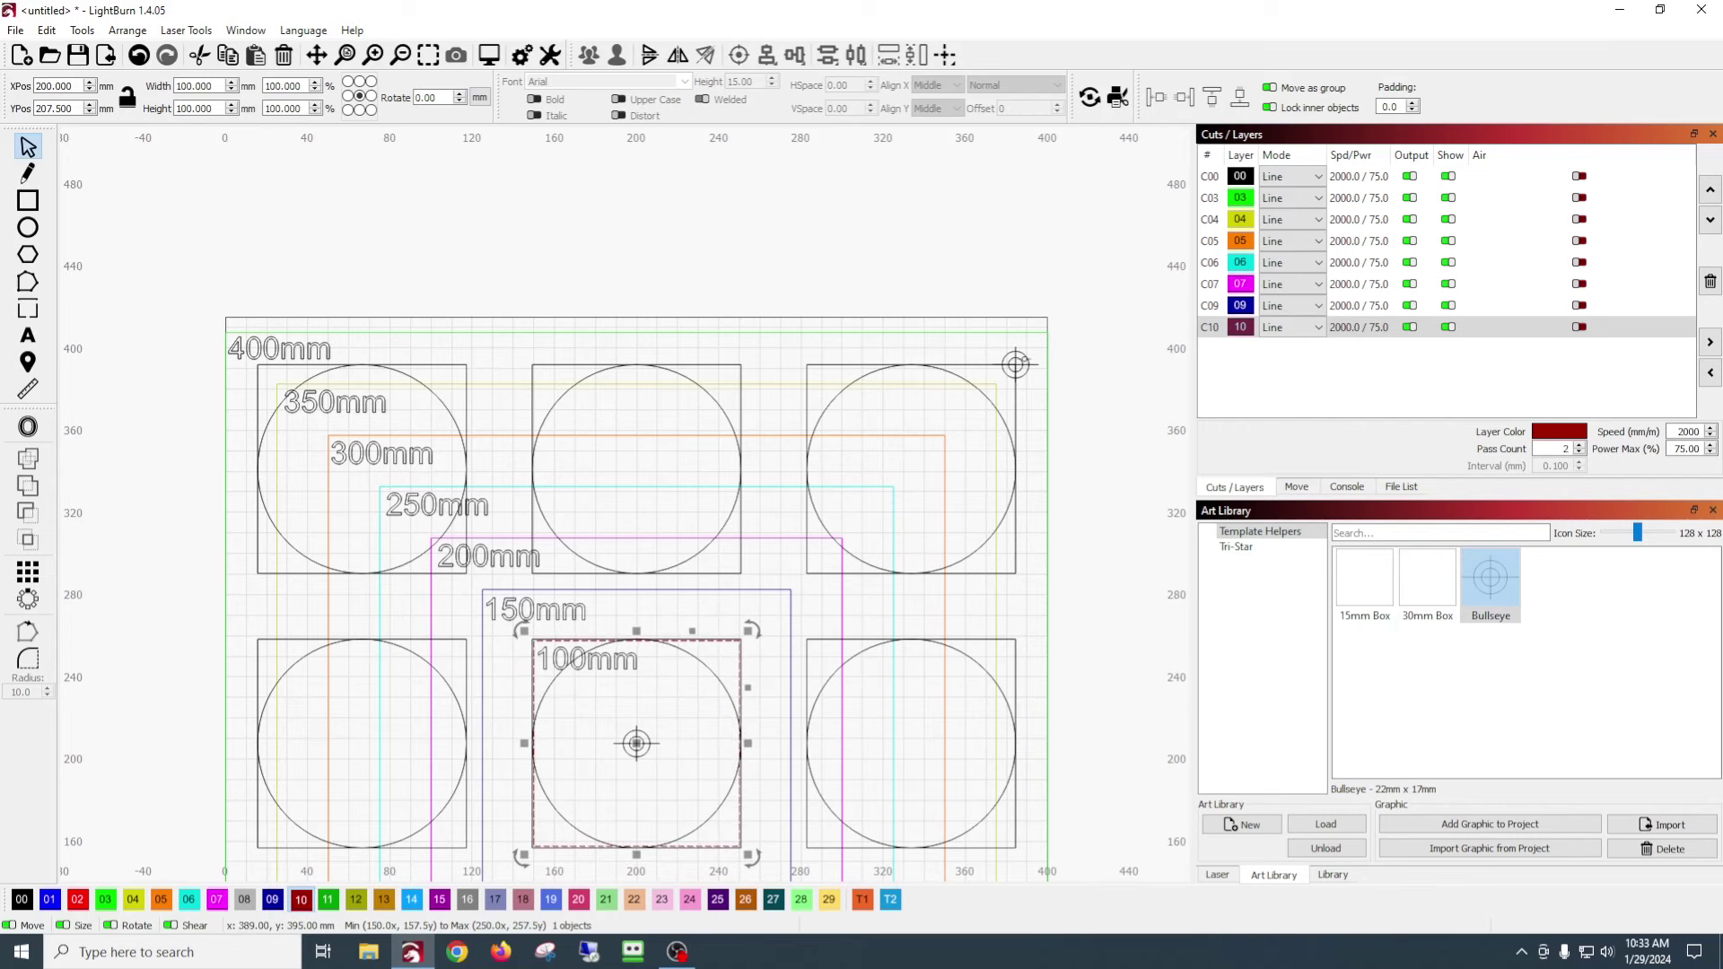
scroll(1017, 365, down, 2)
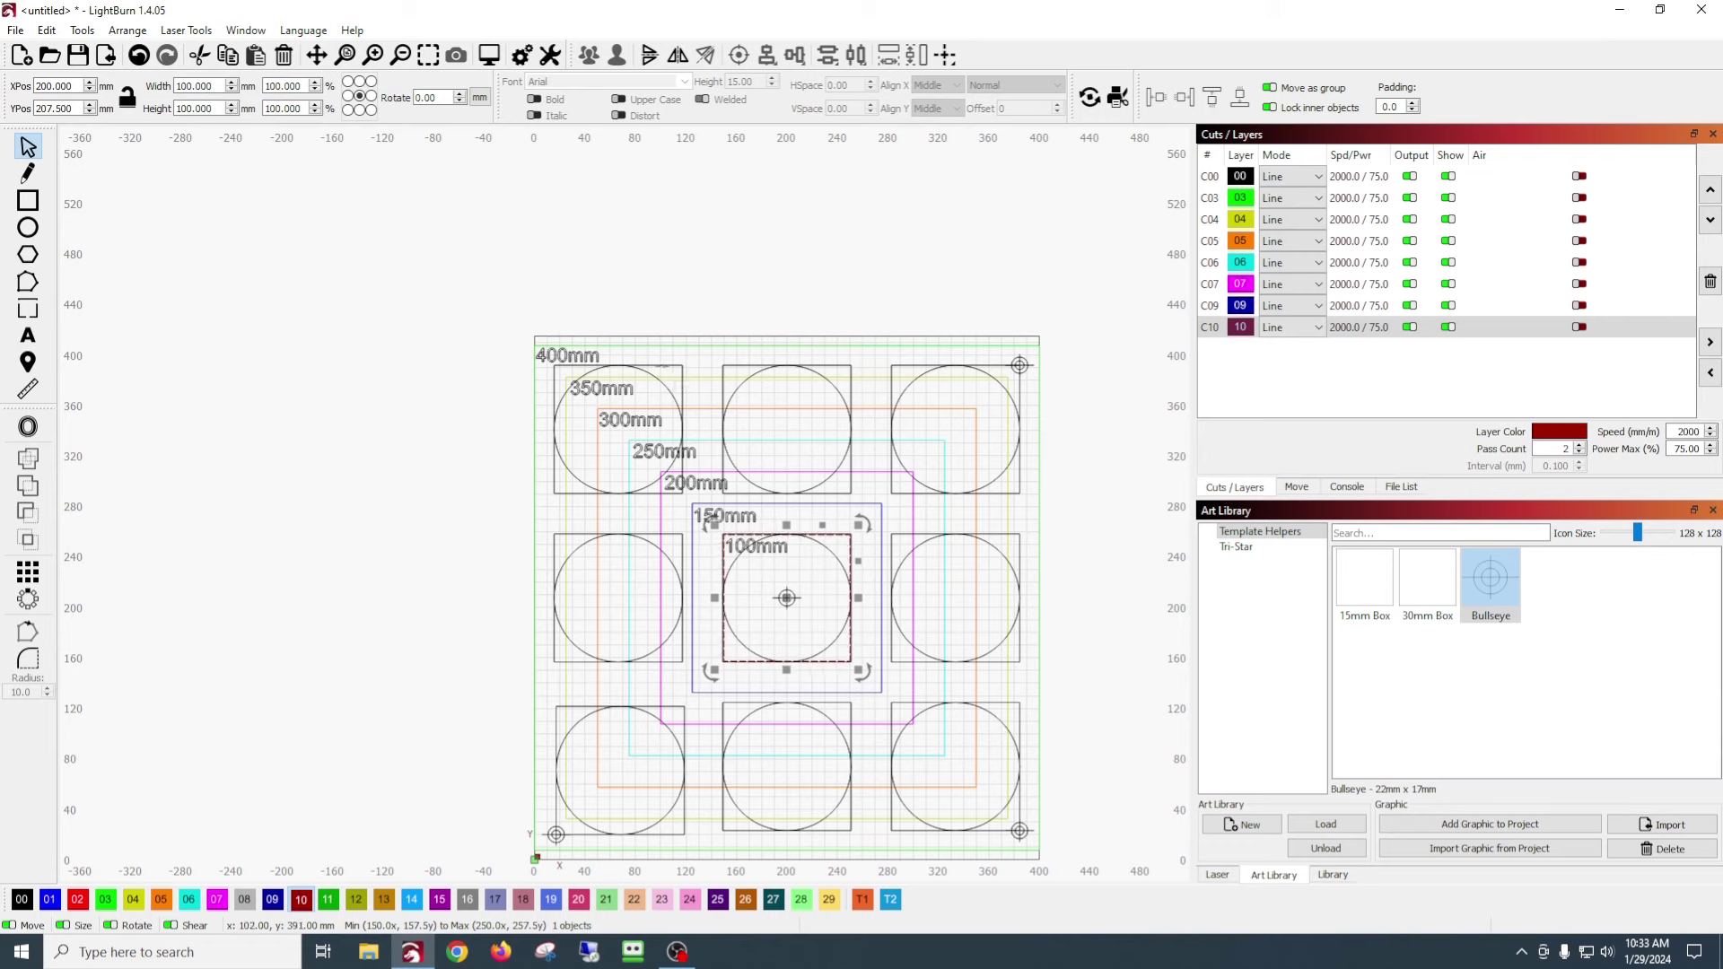
click(663, 364)
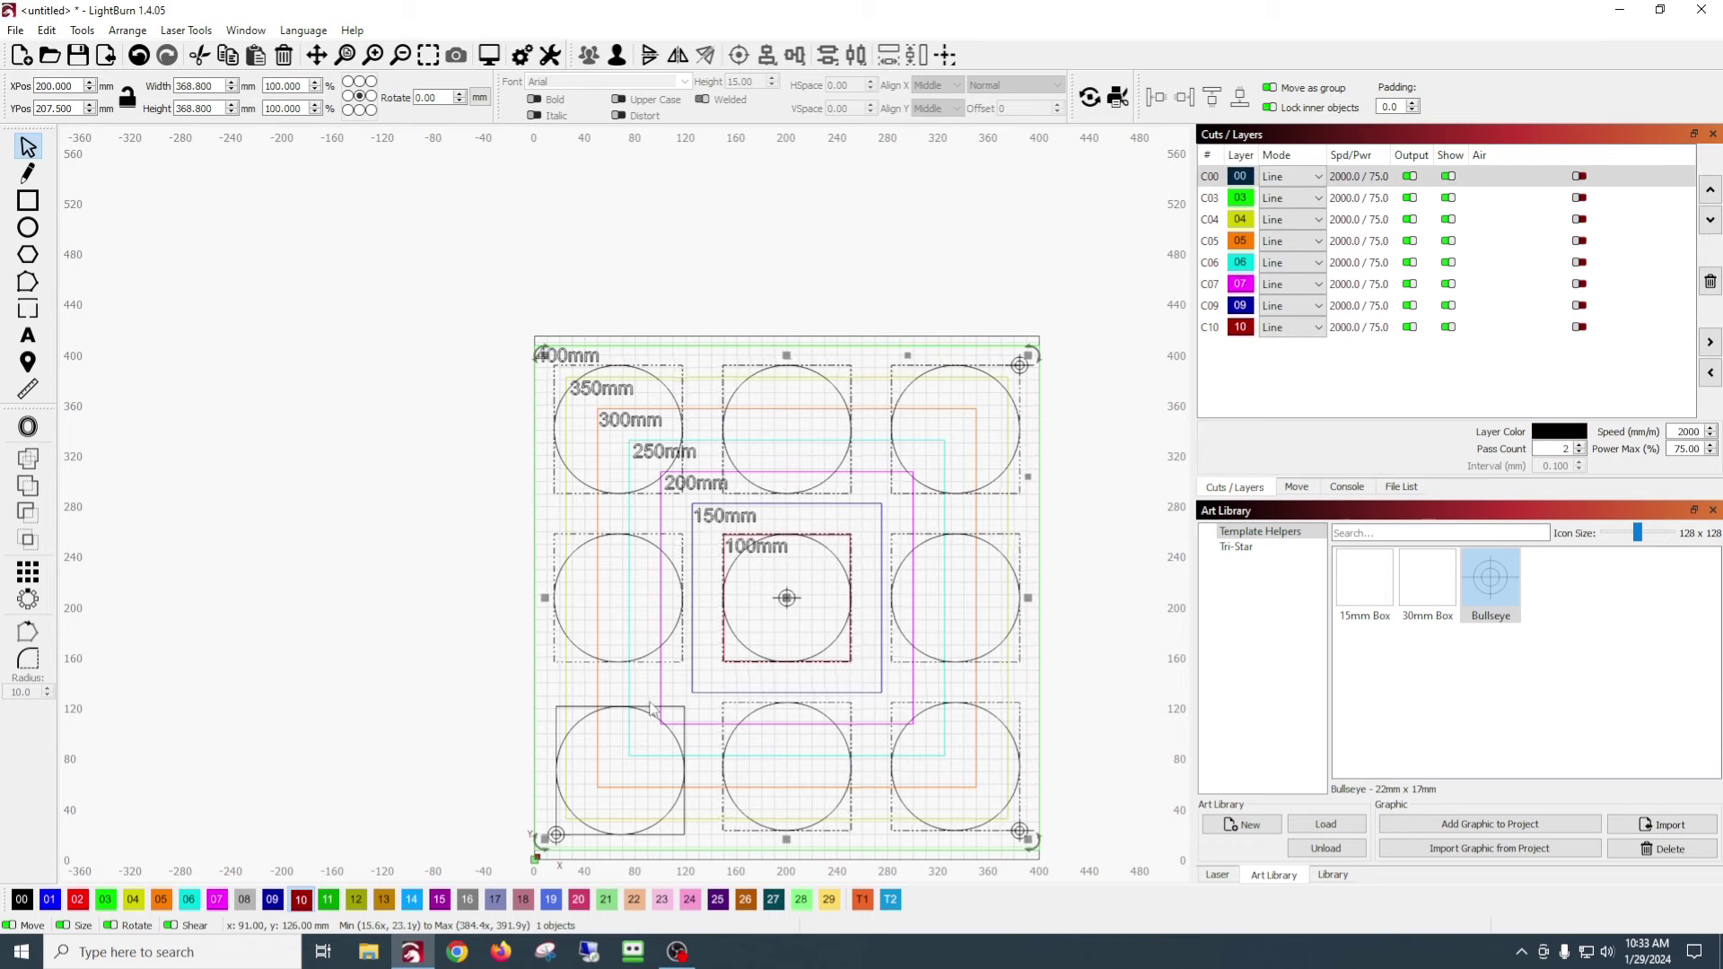
click(350, 455)
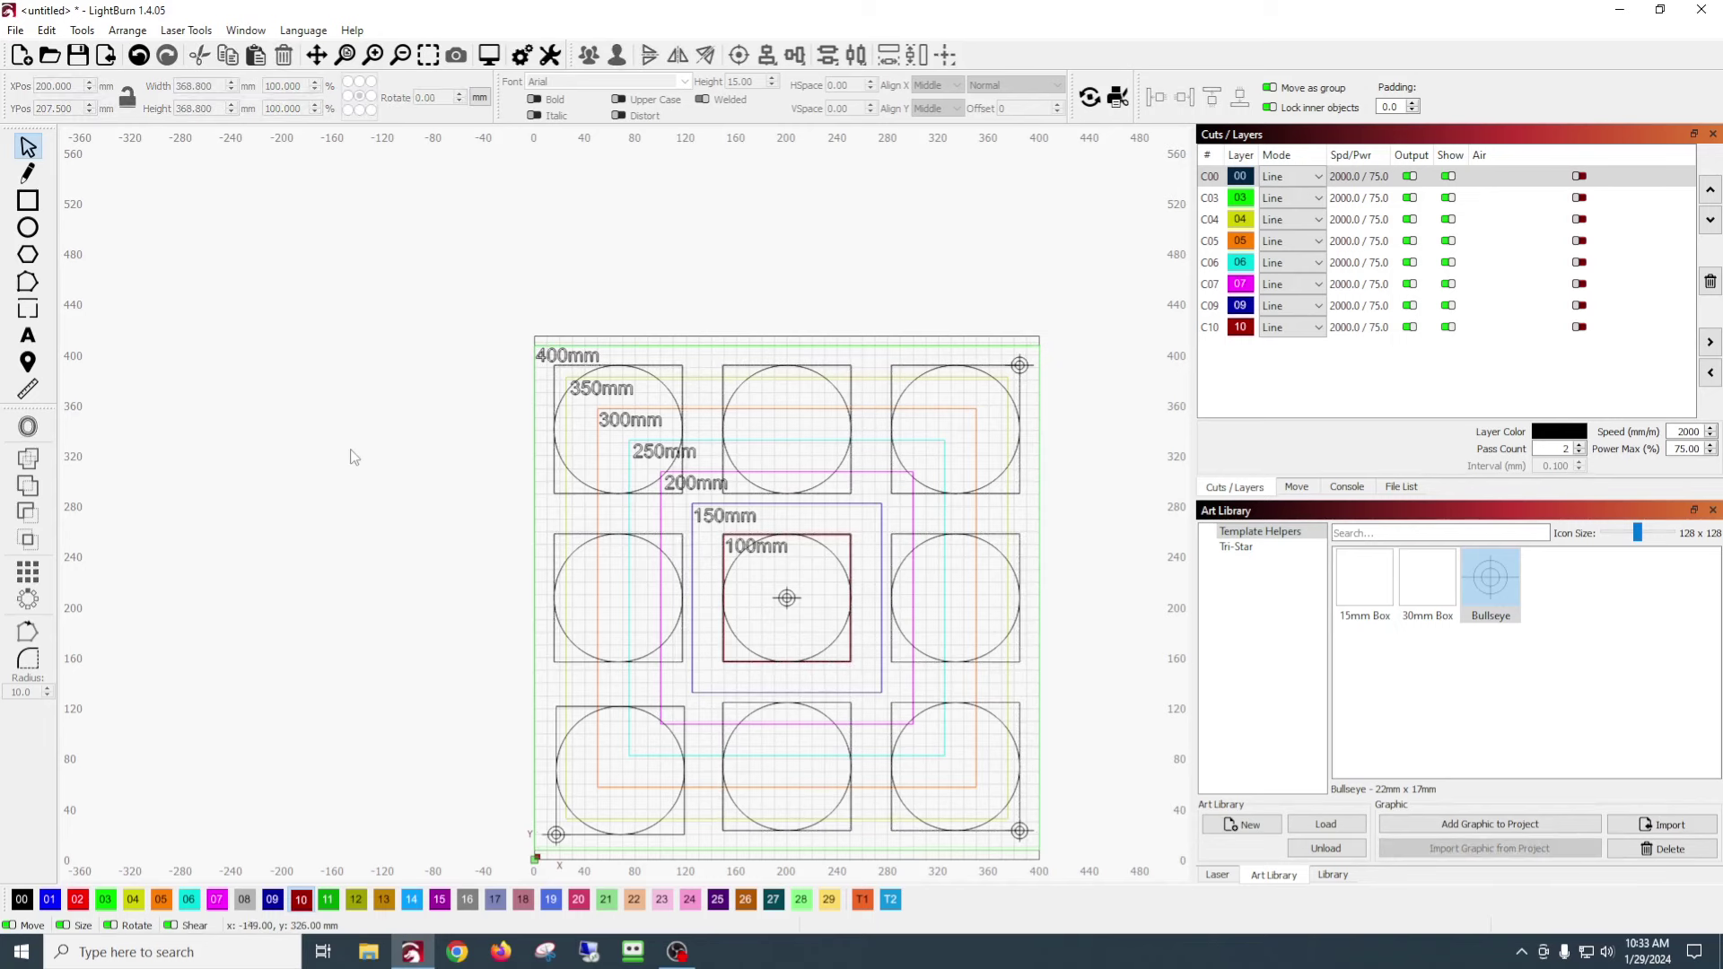
click(668, 364)
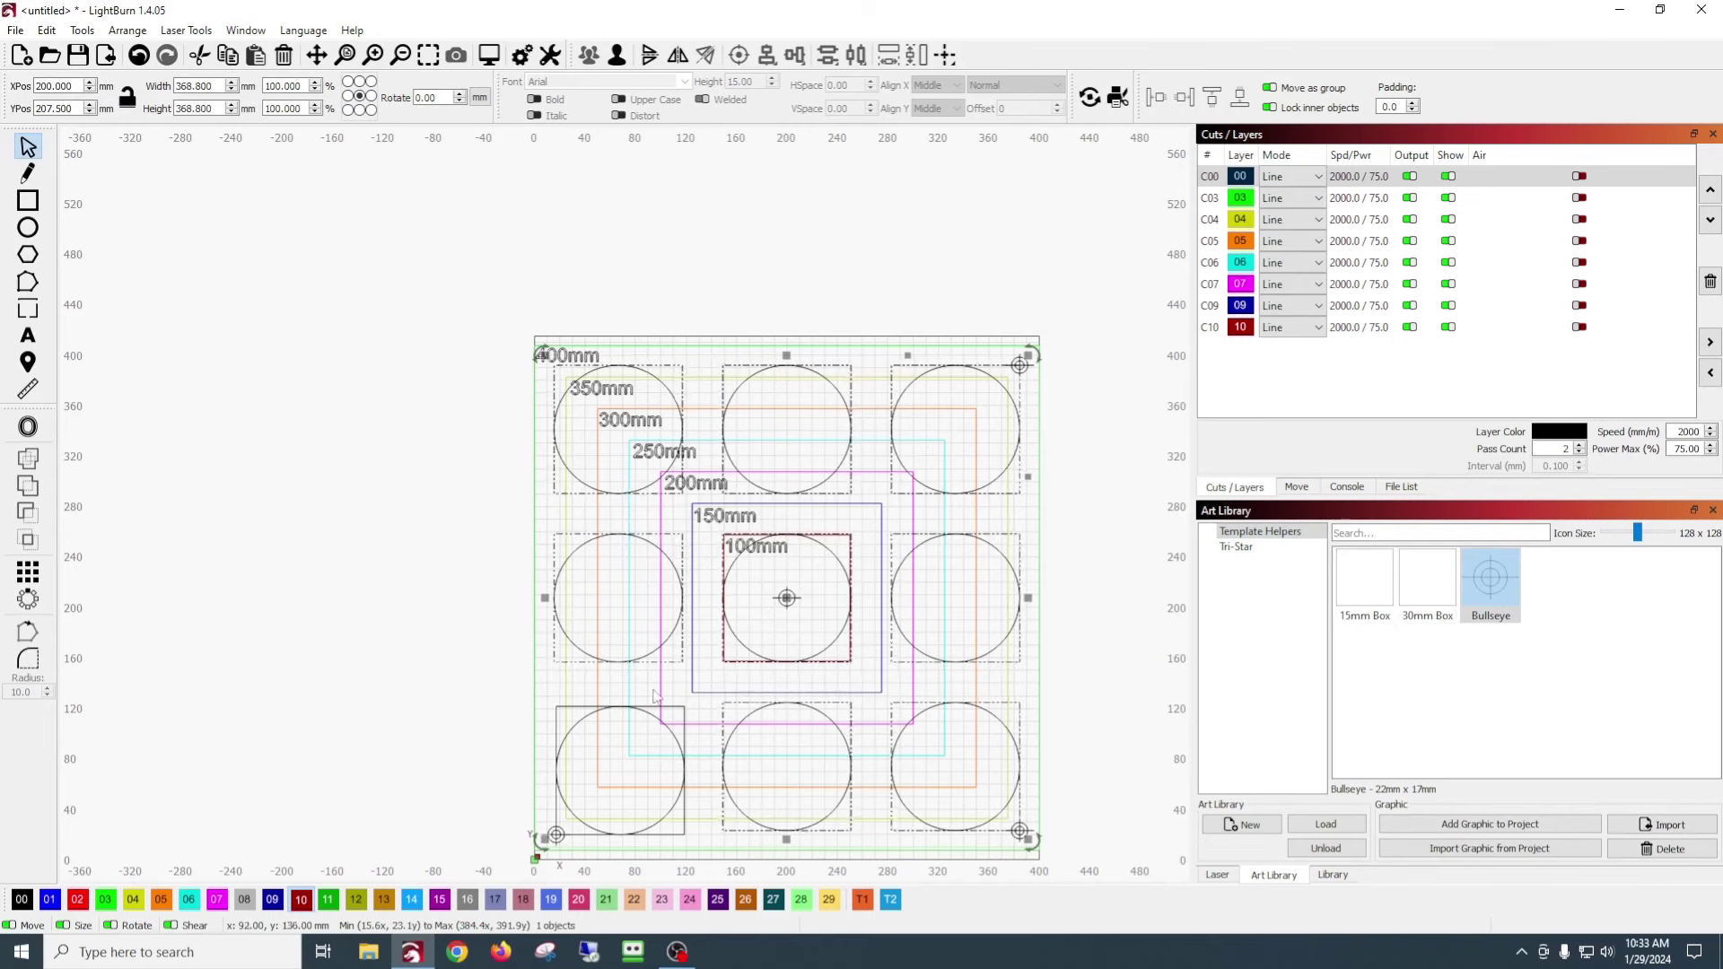
shift+click(674, 707)
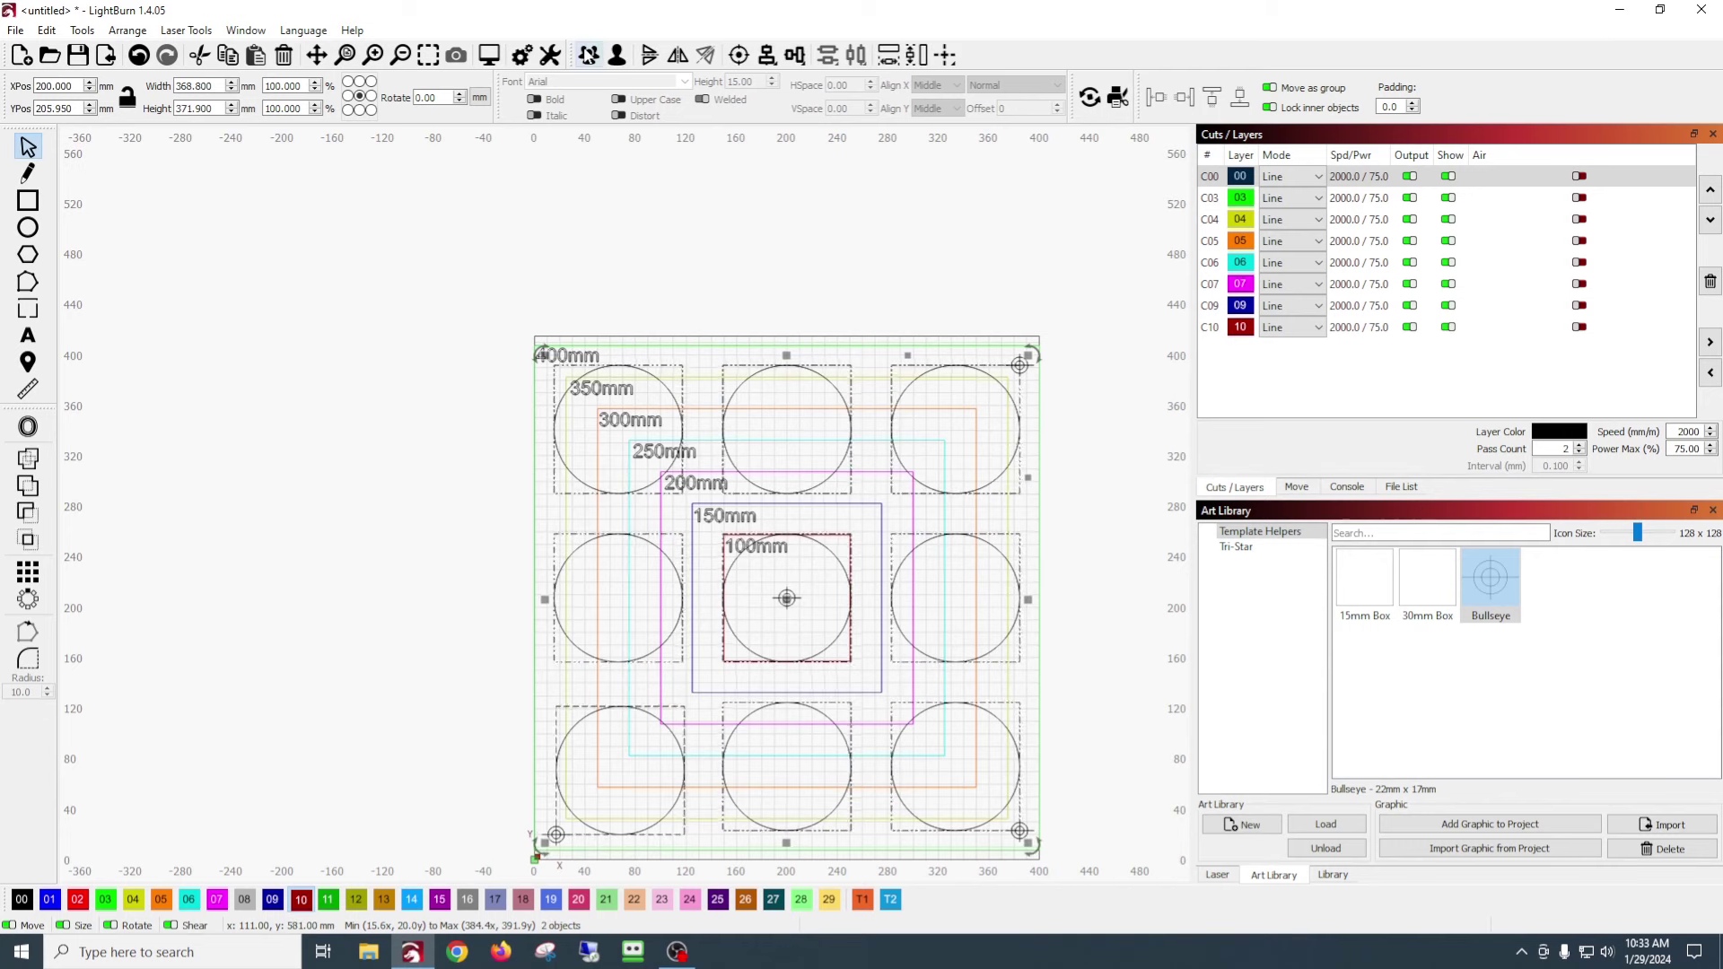
click(588, 54)
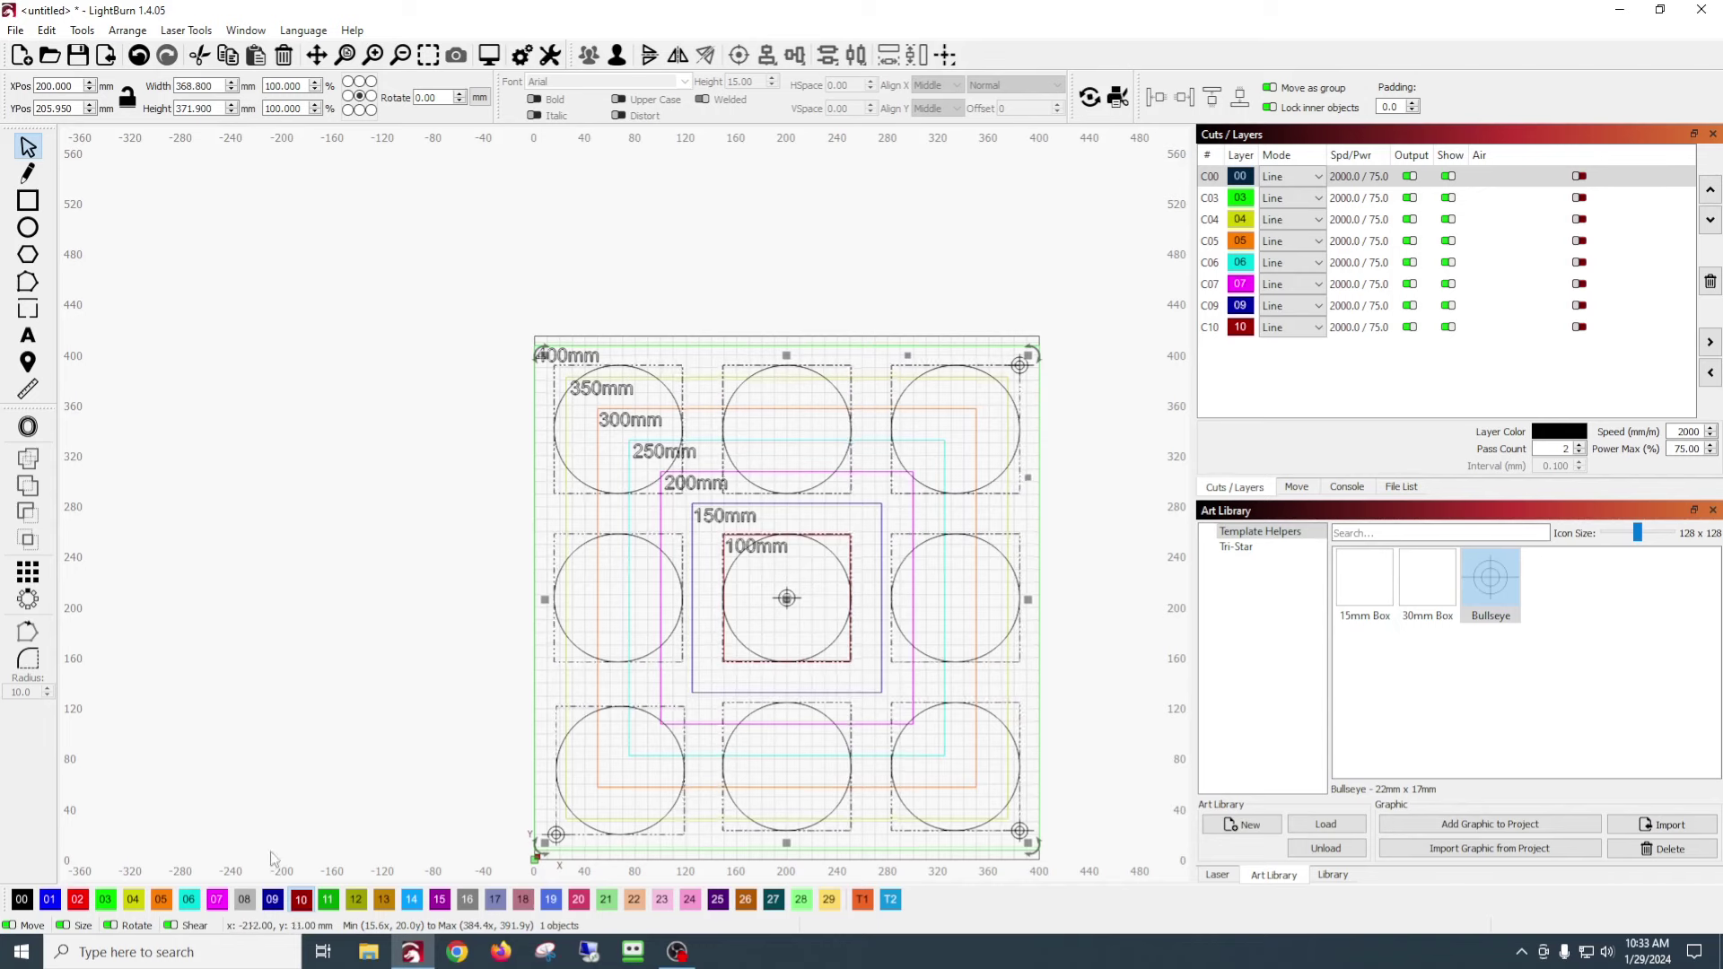
click(330, 901)
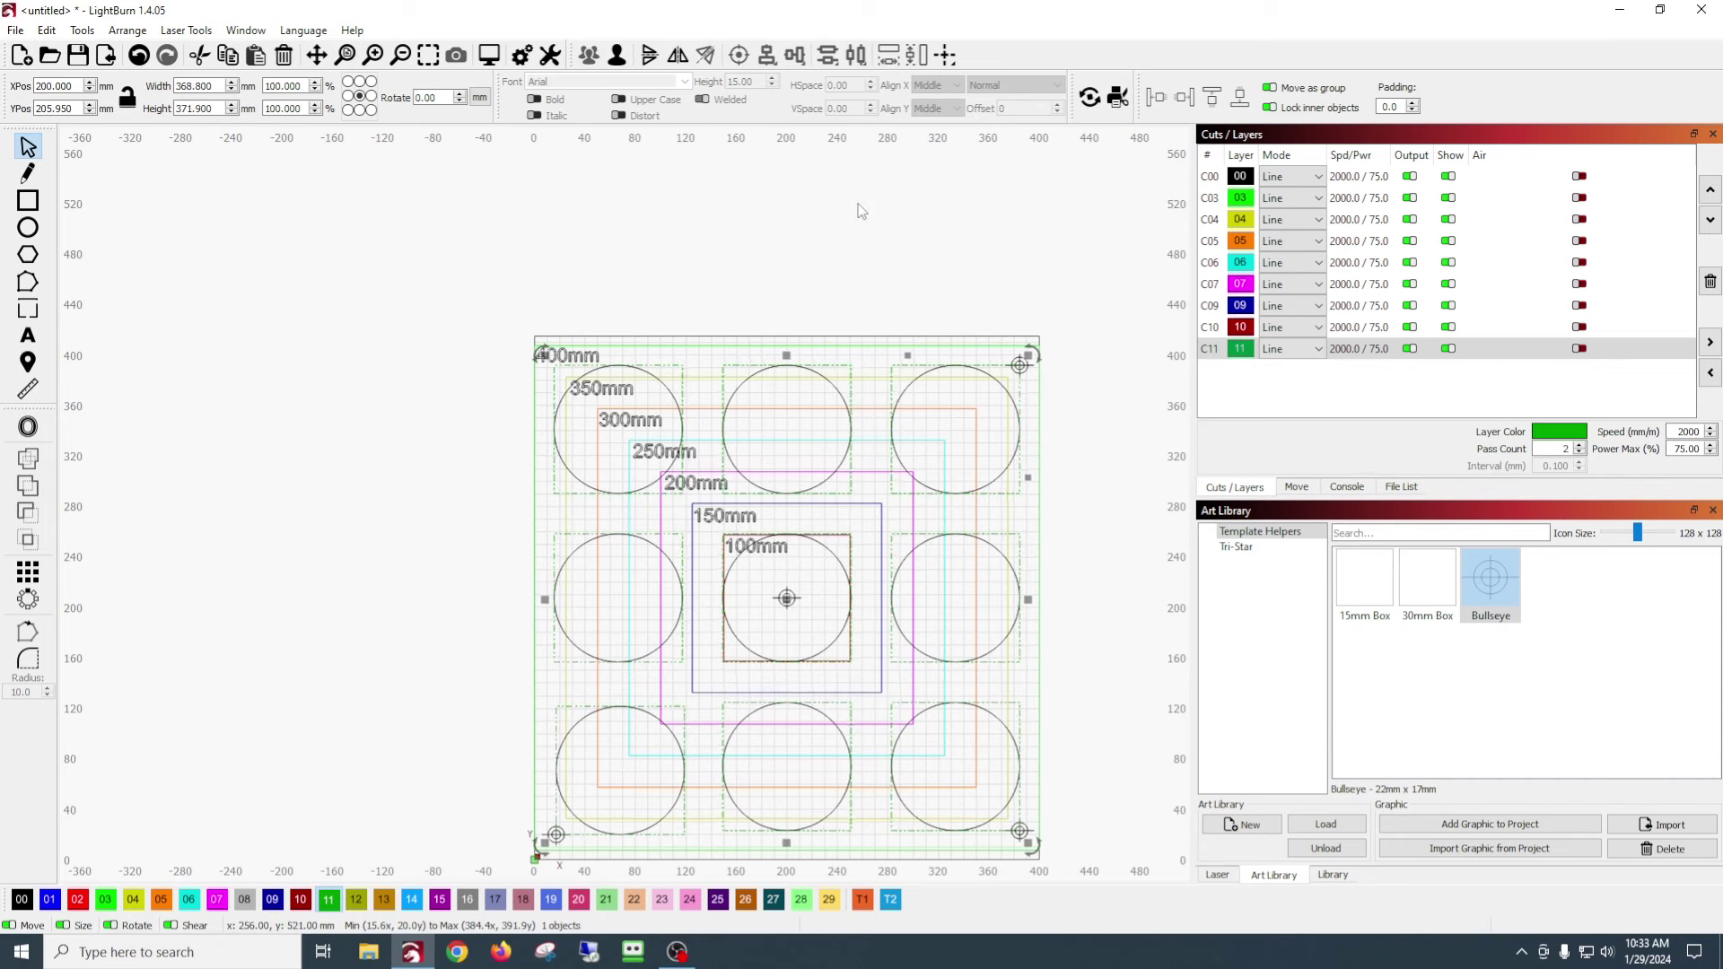
- Select all nine circles inside the 4-inch squares together and assign them to olive layer 12
click(563, 396)
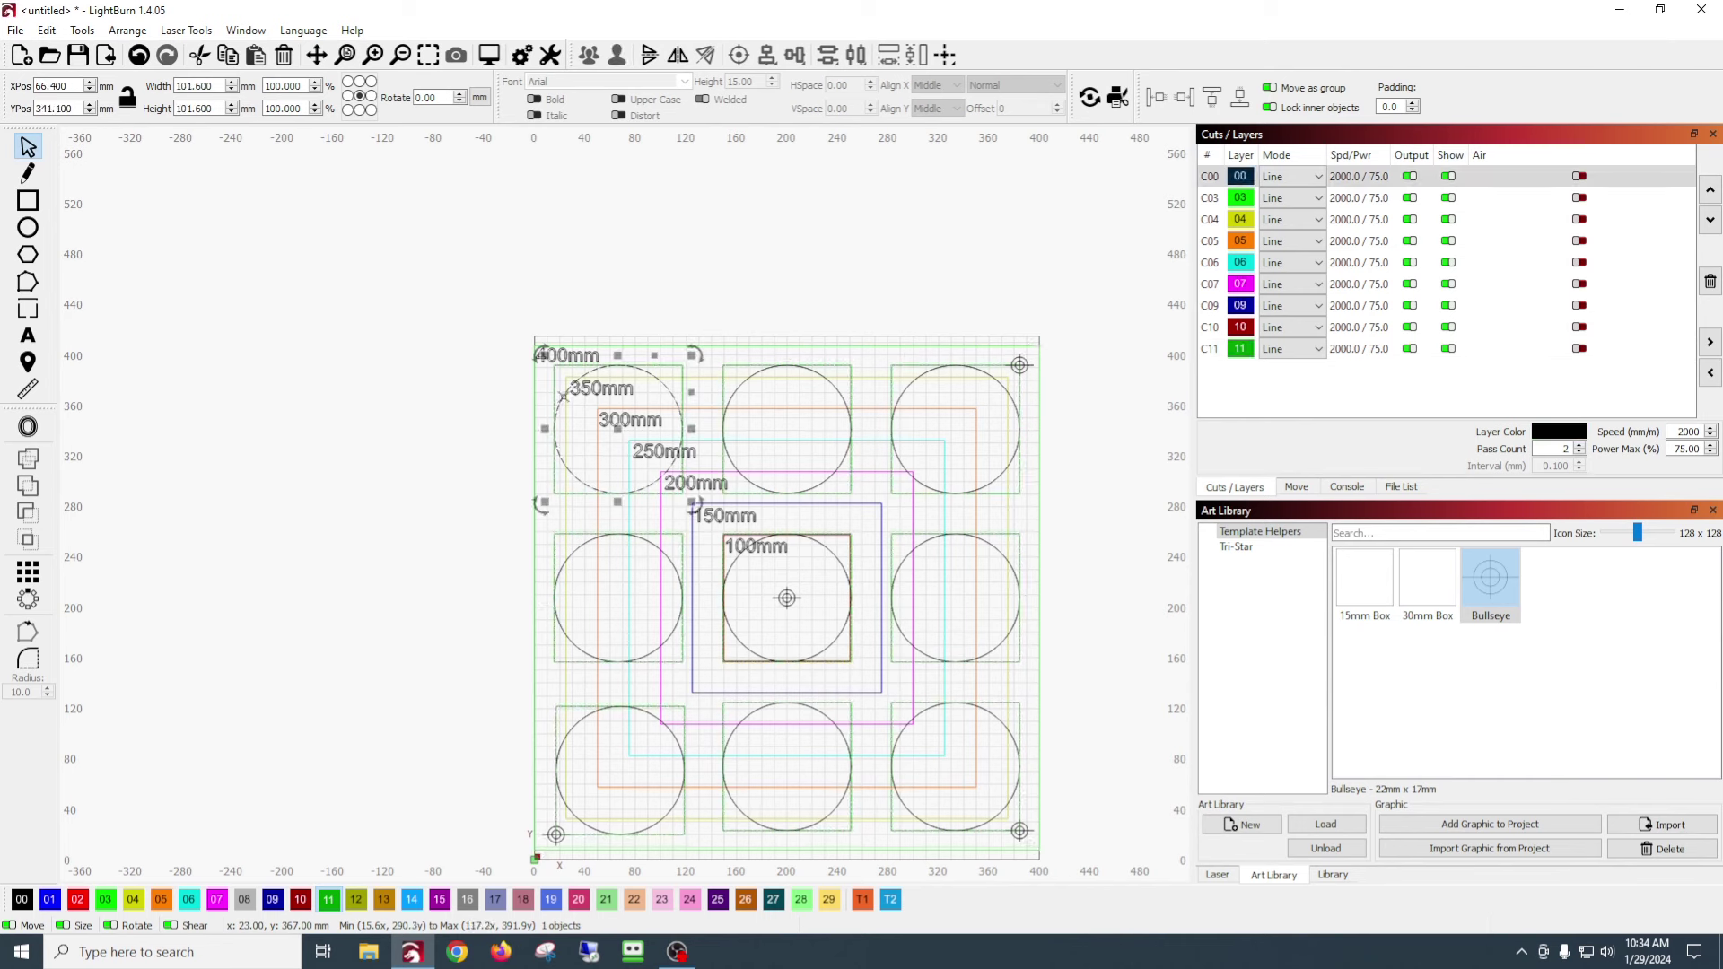
shift+click(741, 384)
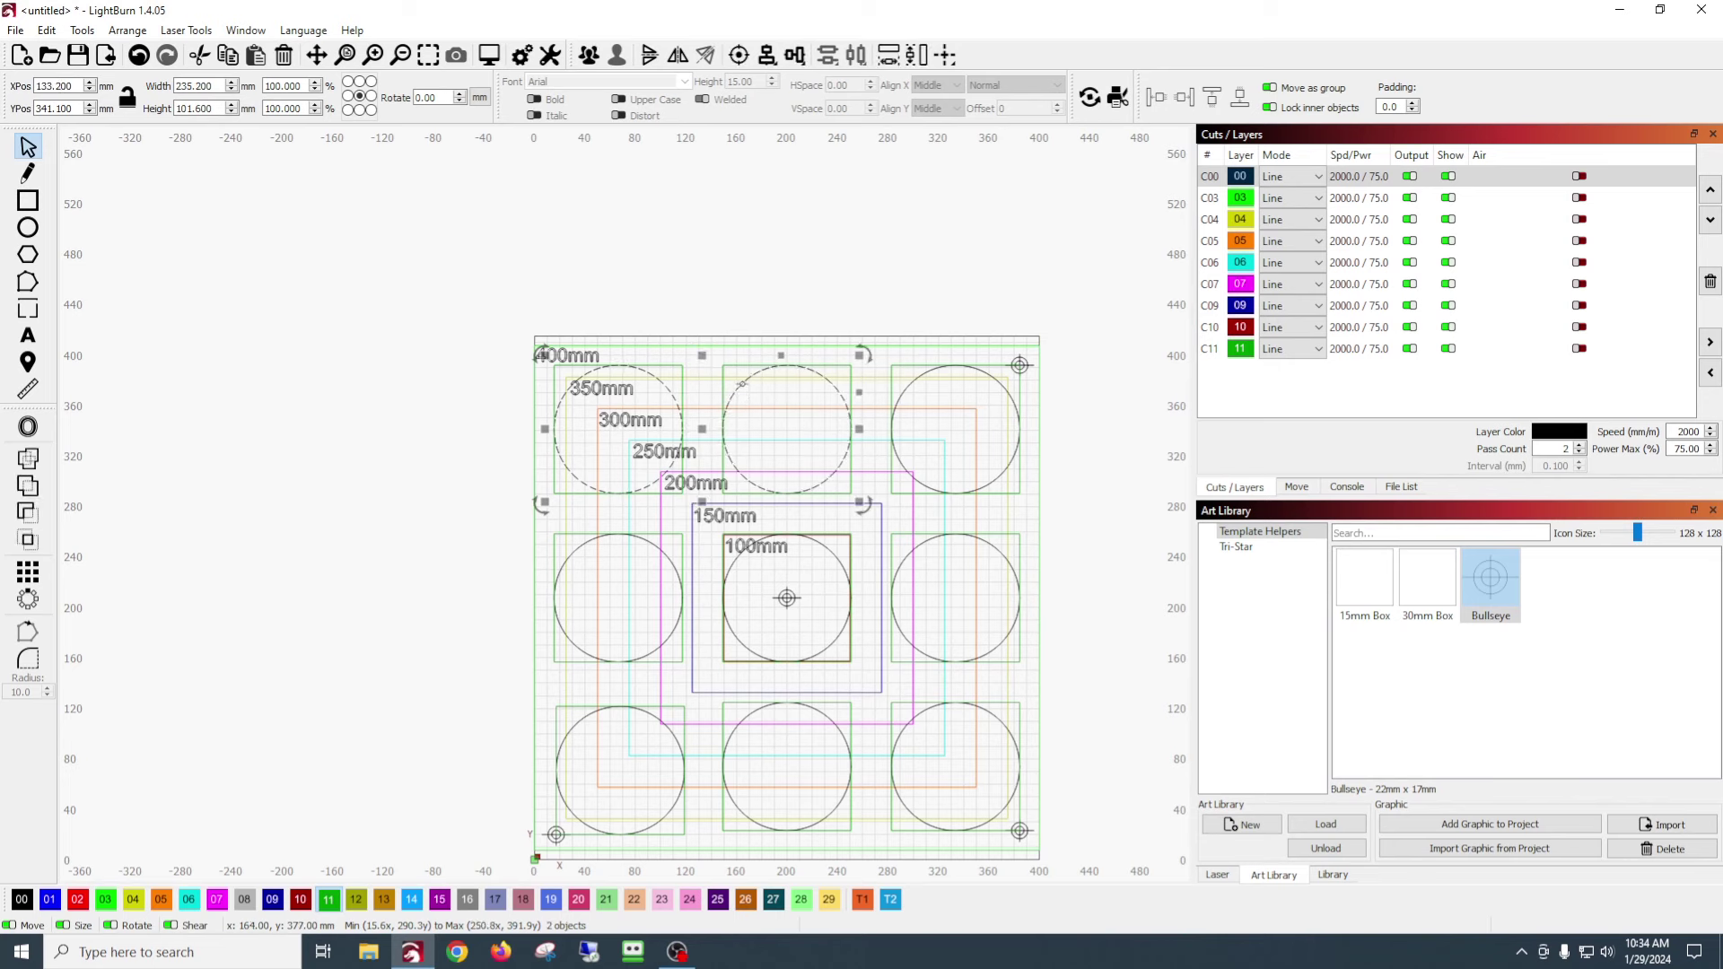
shift+click(909, 396)
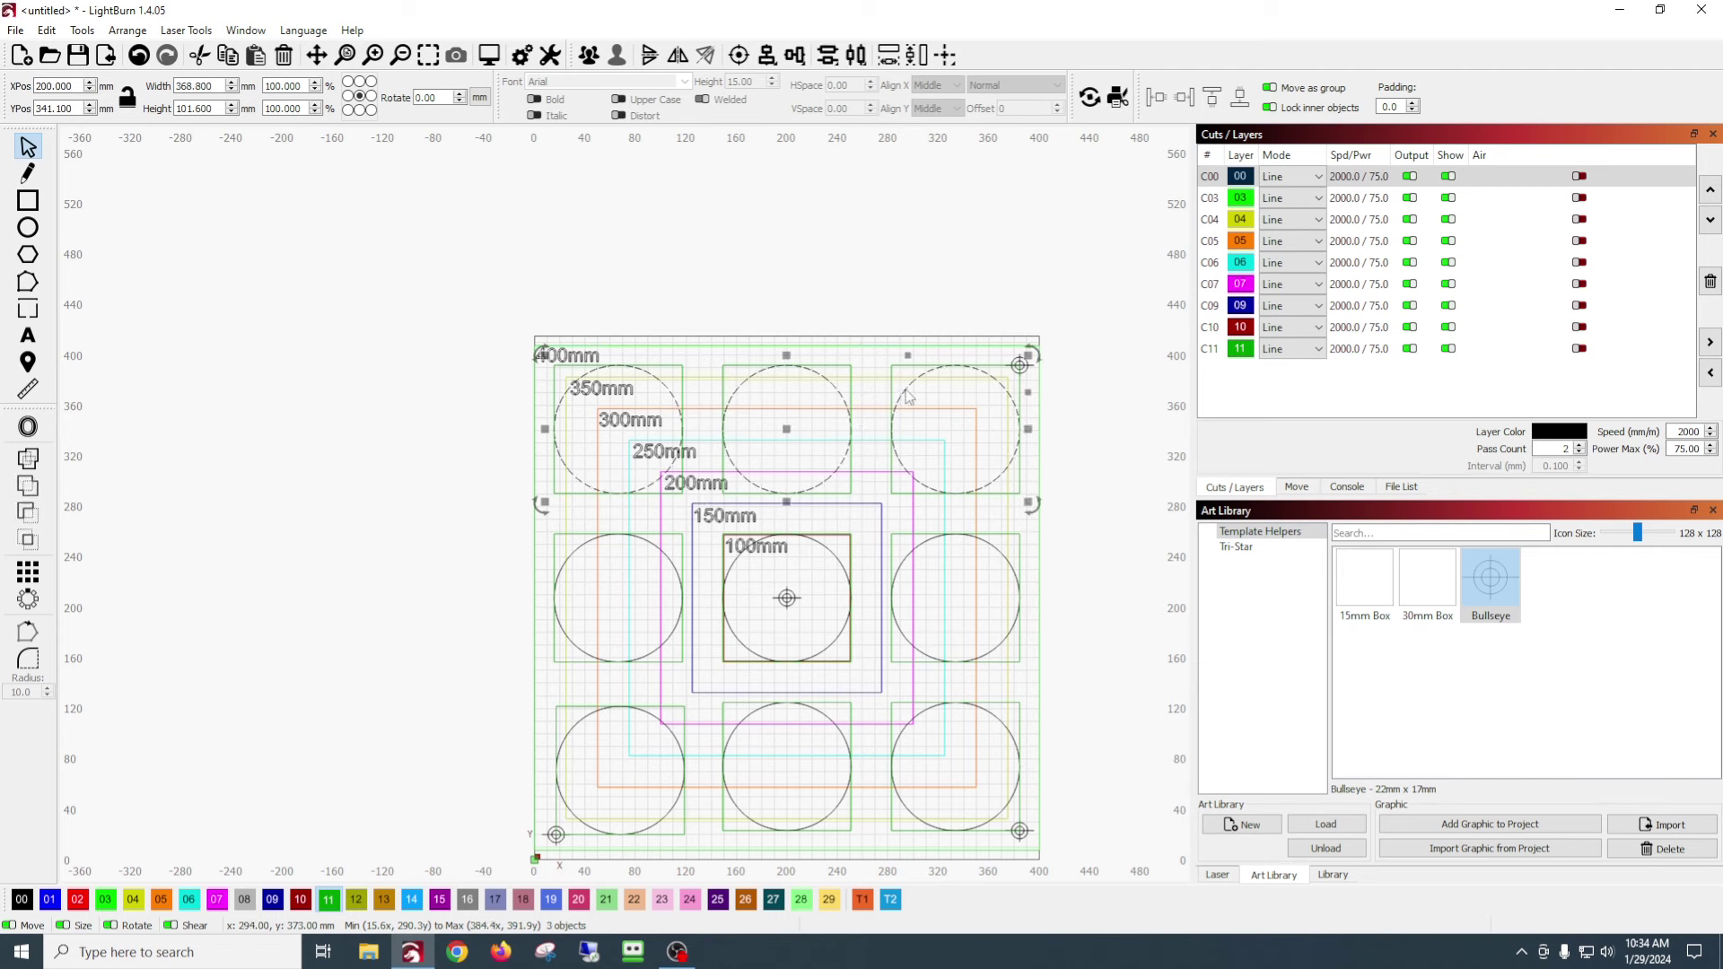
shift+click(924, 540)
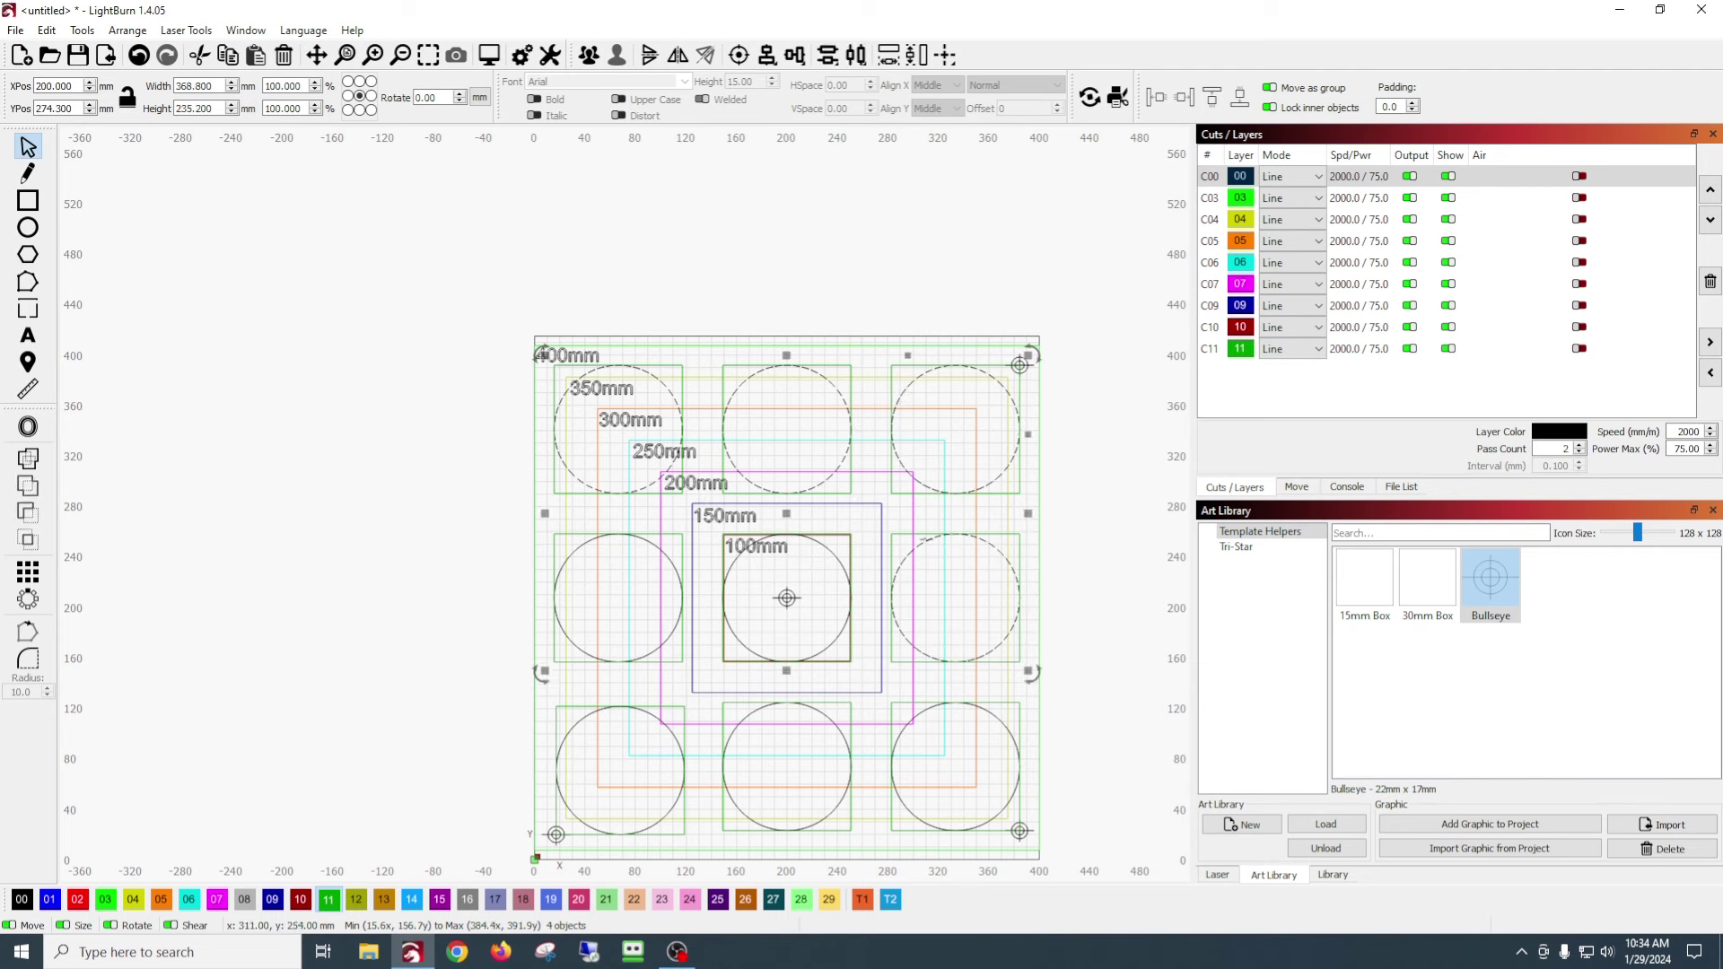
shift+click(830, 549)
shift+click(678, 619)
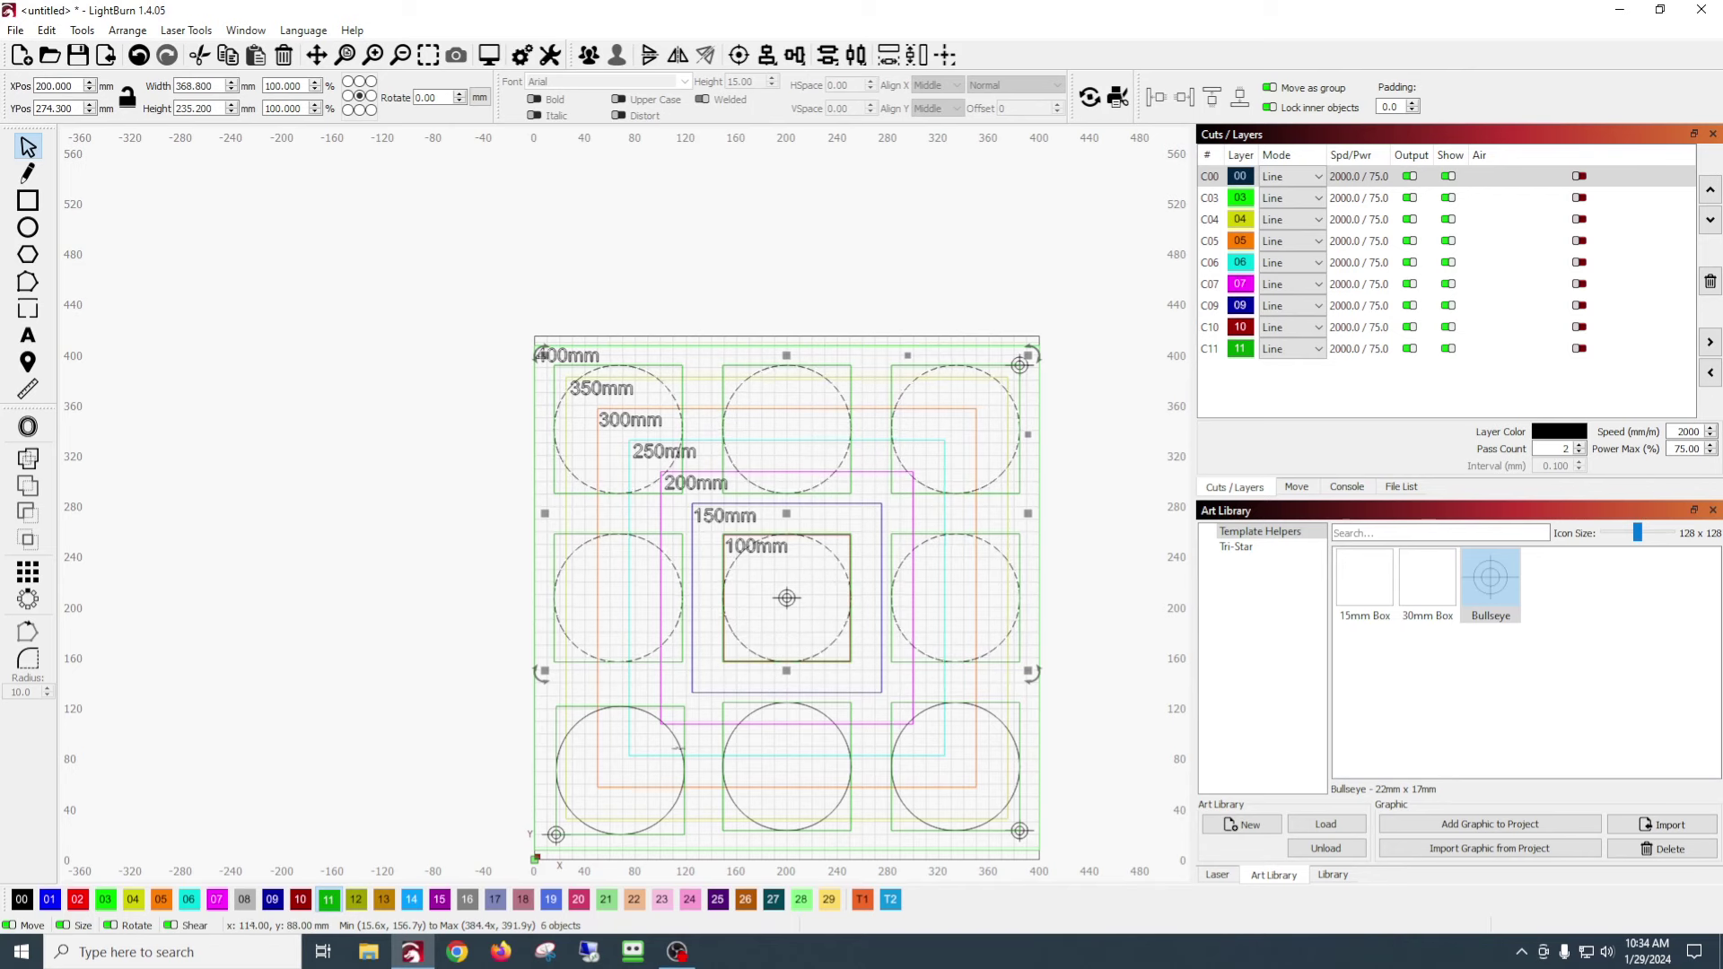
shift+click(679, 742)
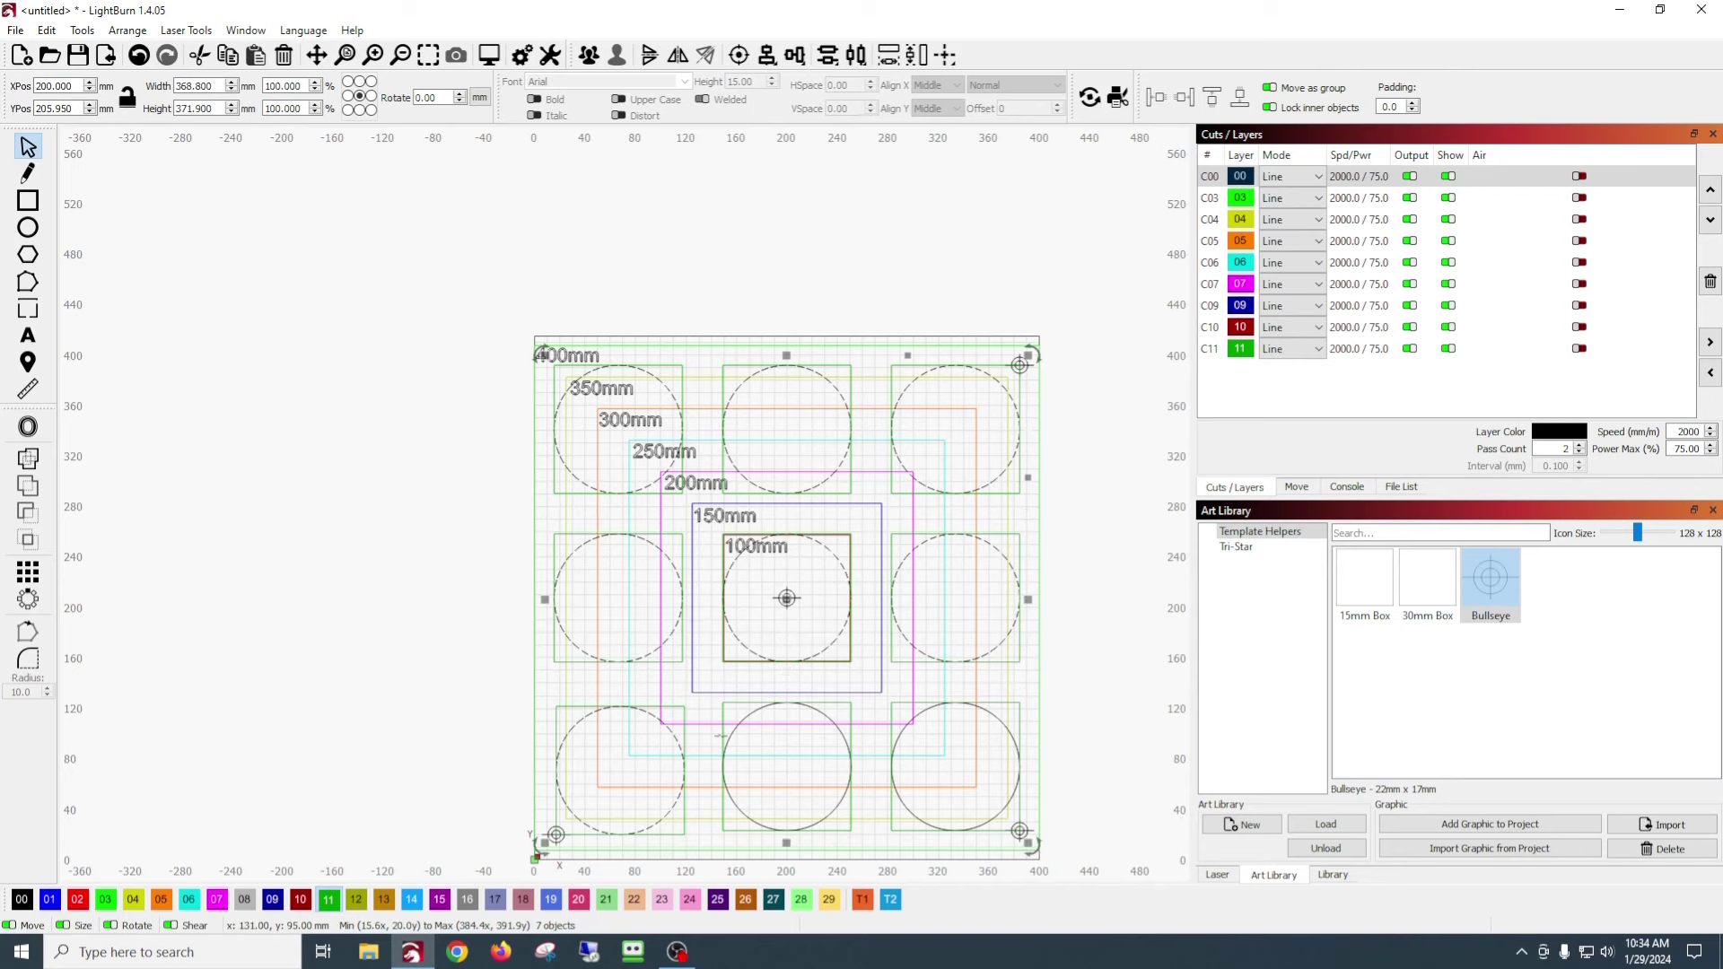
shift+click(841, 734)
shift+click(899, 735)
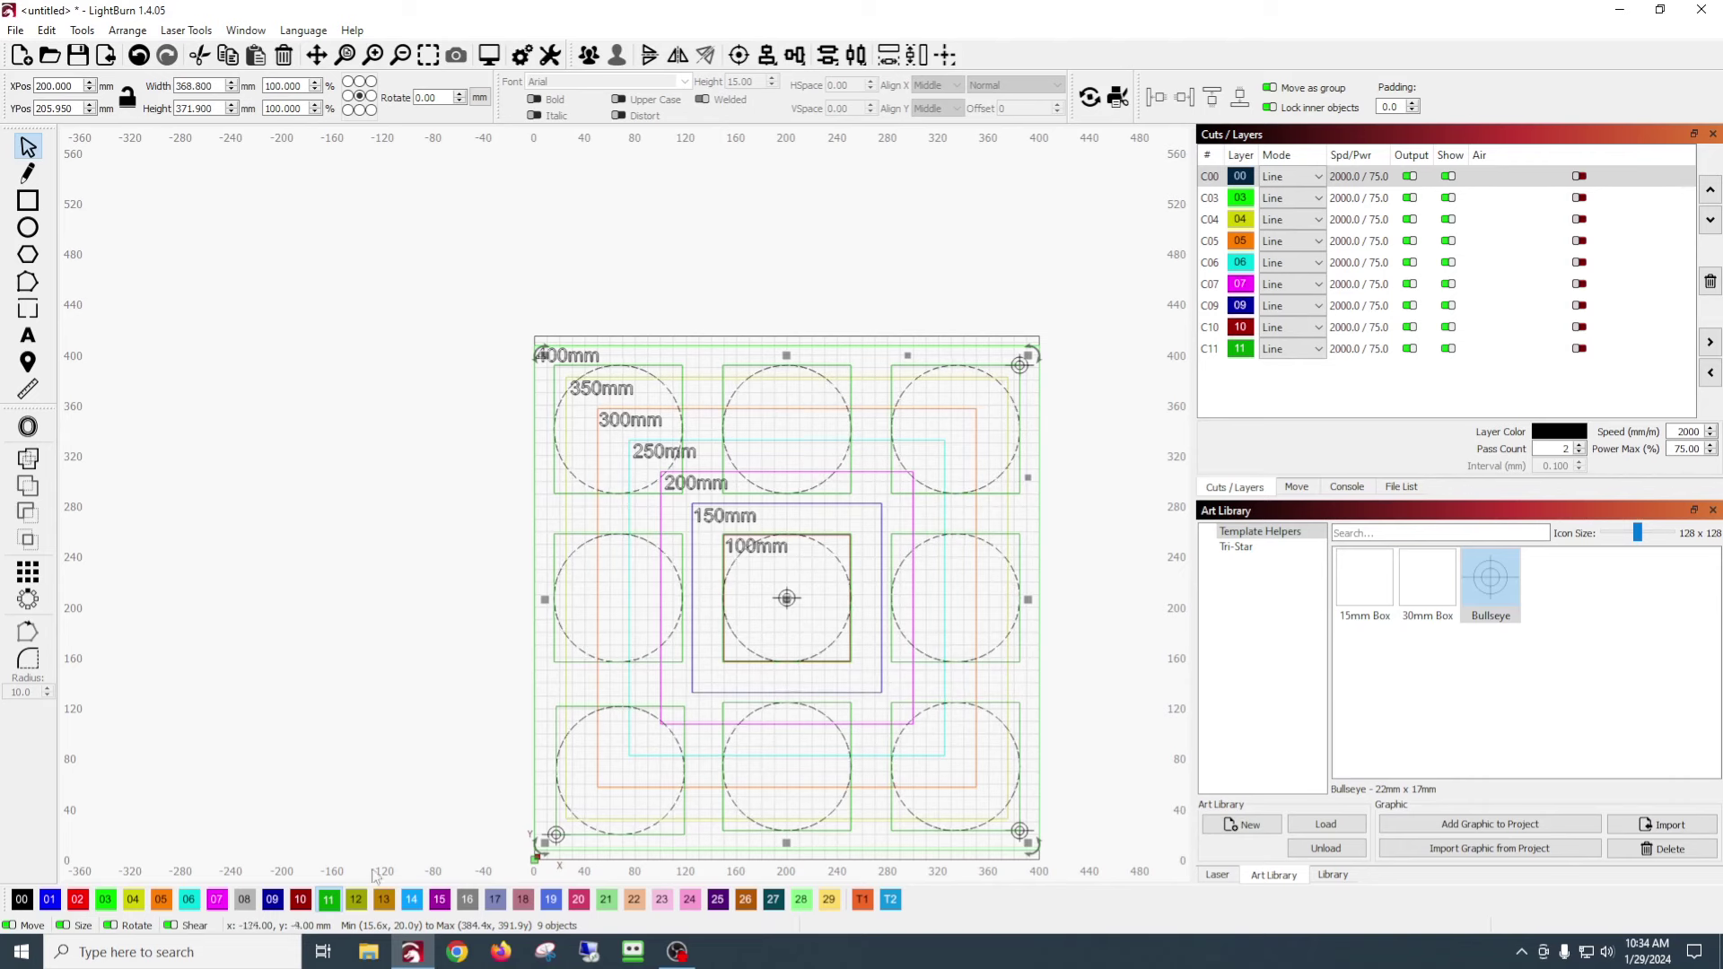
click(356, 900)
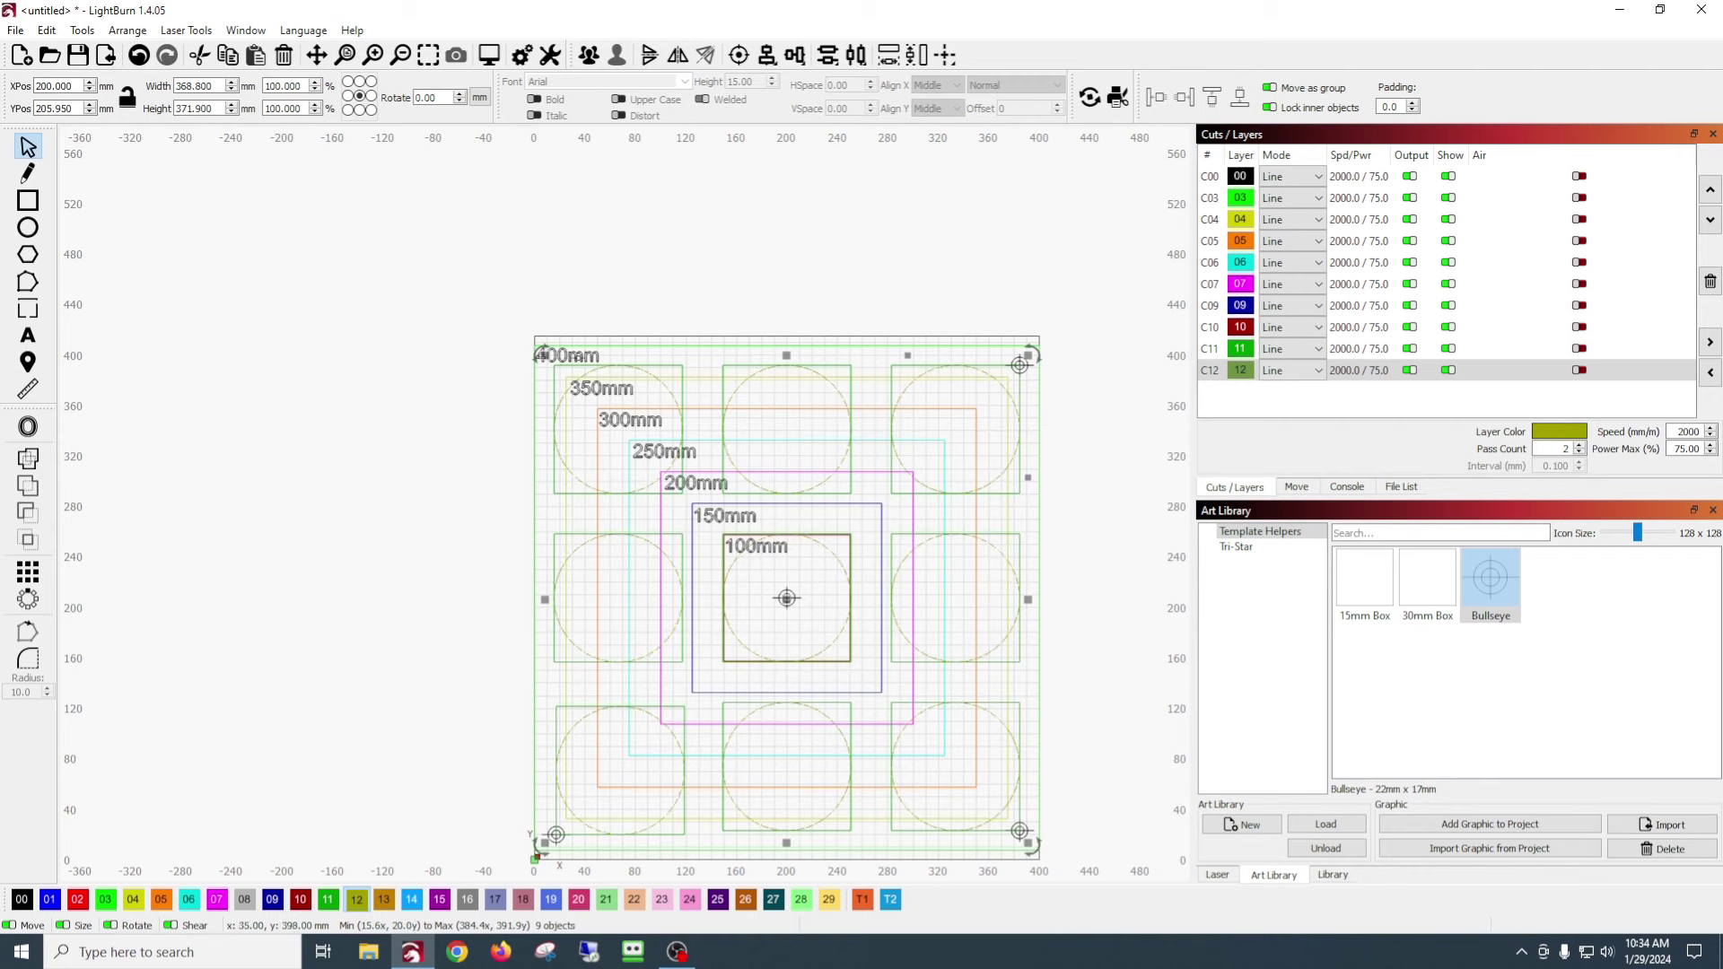
- Select all seven size labels from 400mm to 100mm and assign them to blue Fill layer 01
click(578, 356)
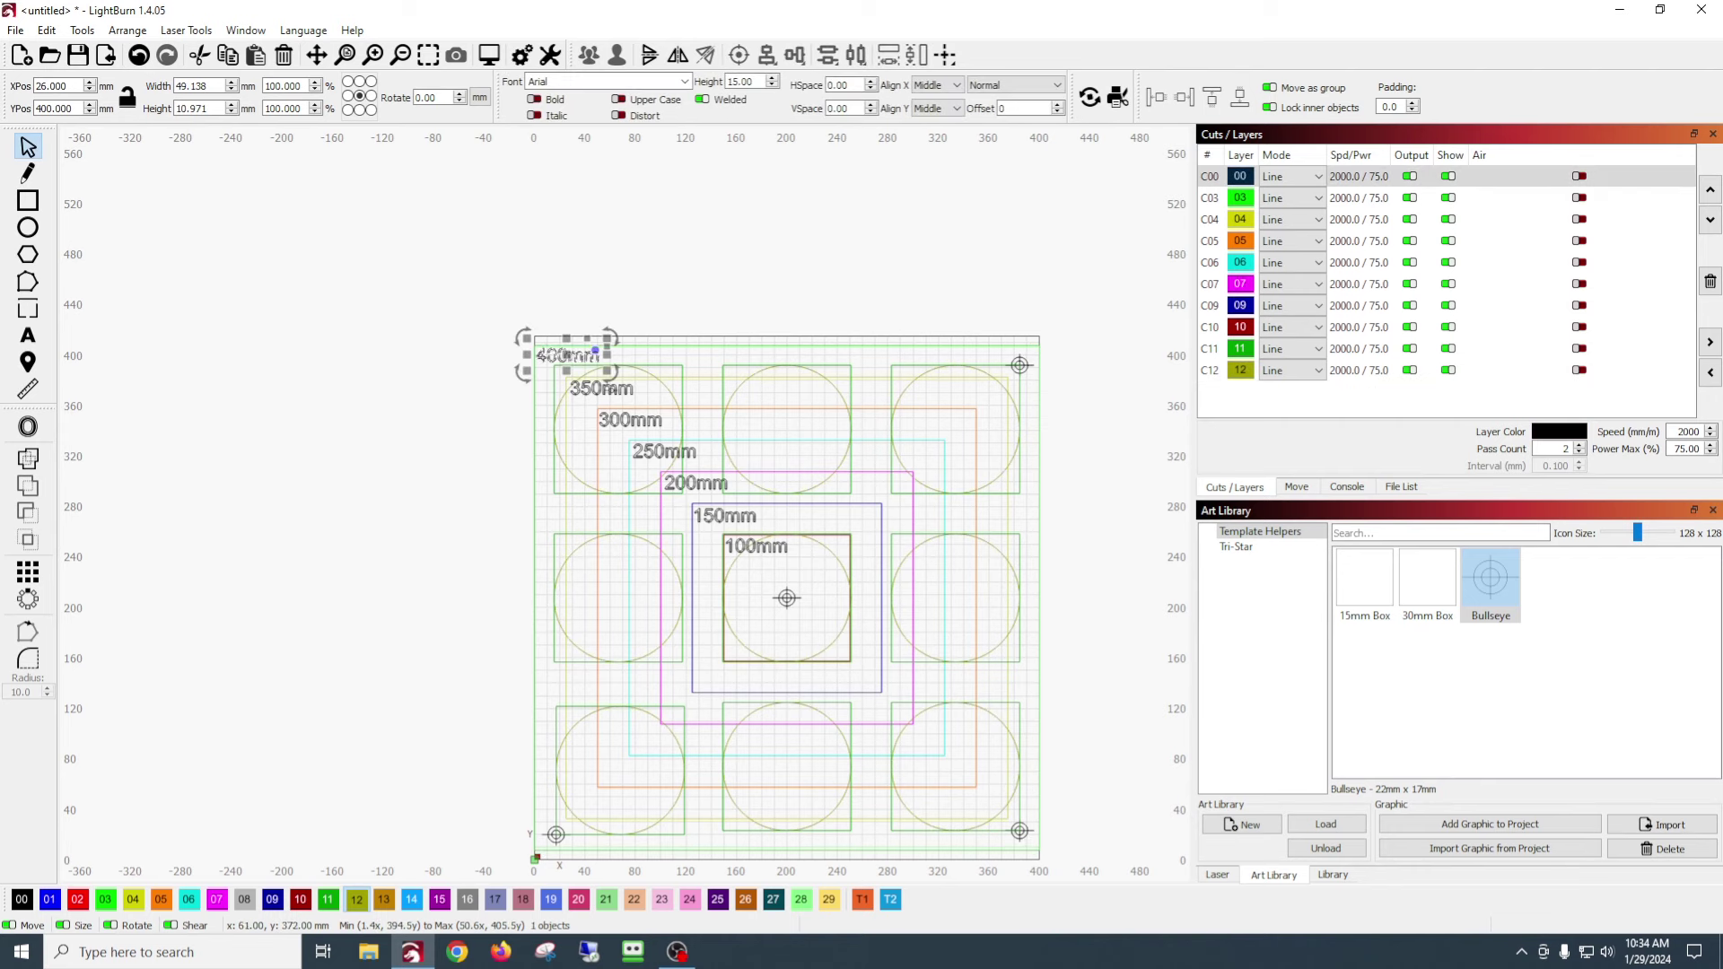
shift+click(621, 397)
shift+click(653, 425)
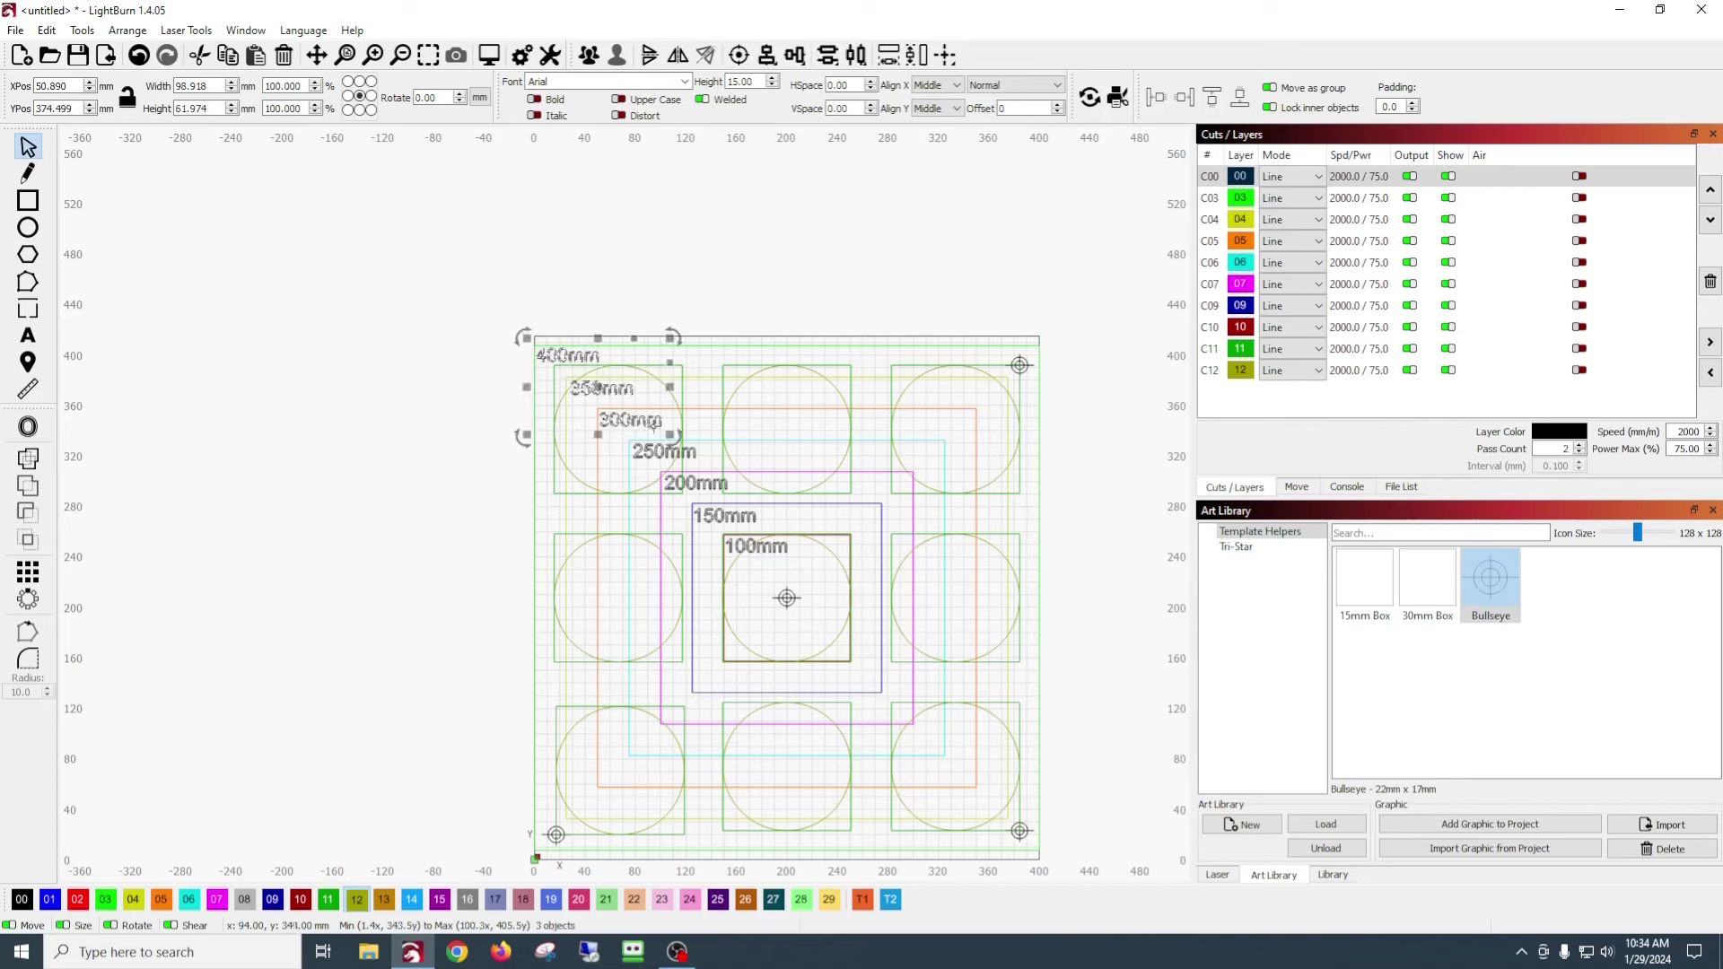
shift+click(692, 451)
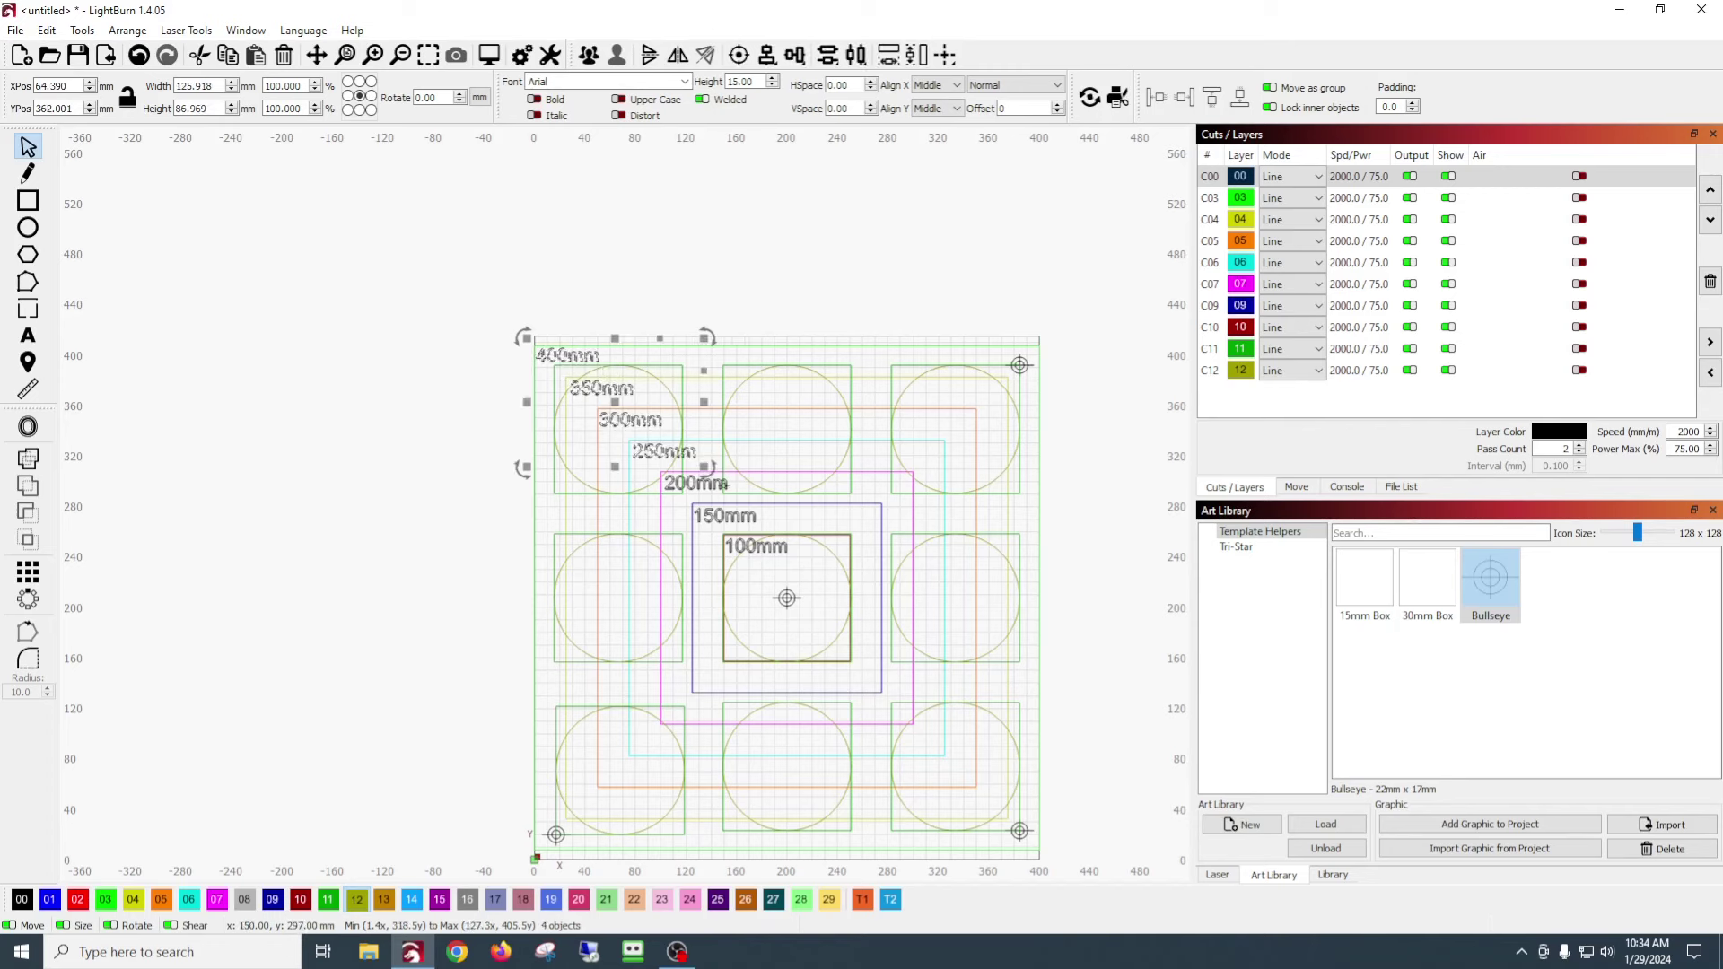
shift+click(710, 499)
shift+click(727, 519)
shift+click(755, 546)
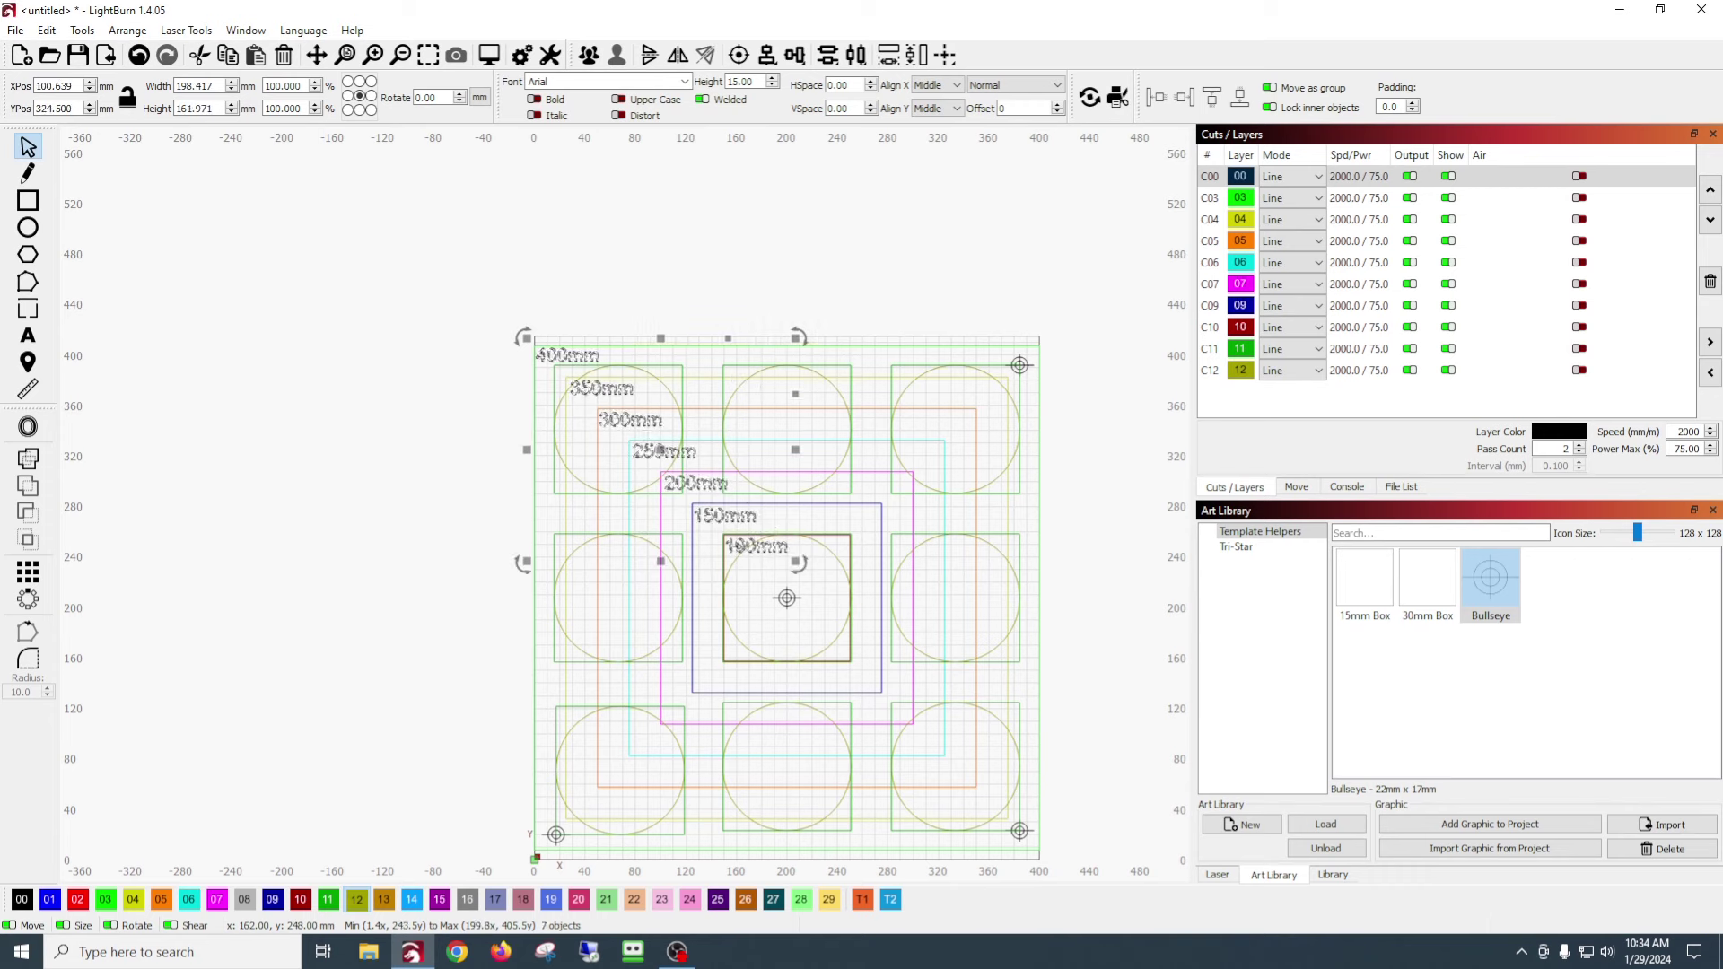
click(50, 898)
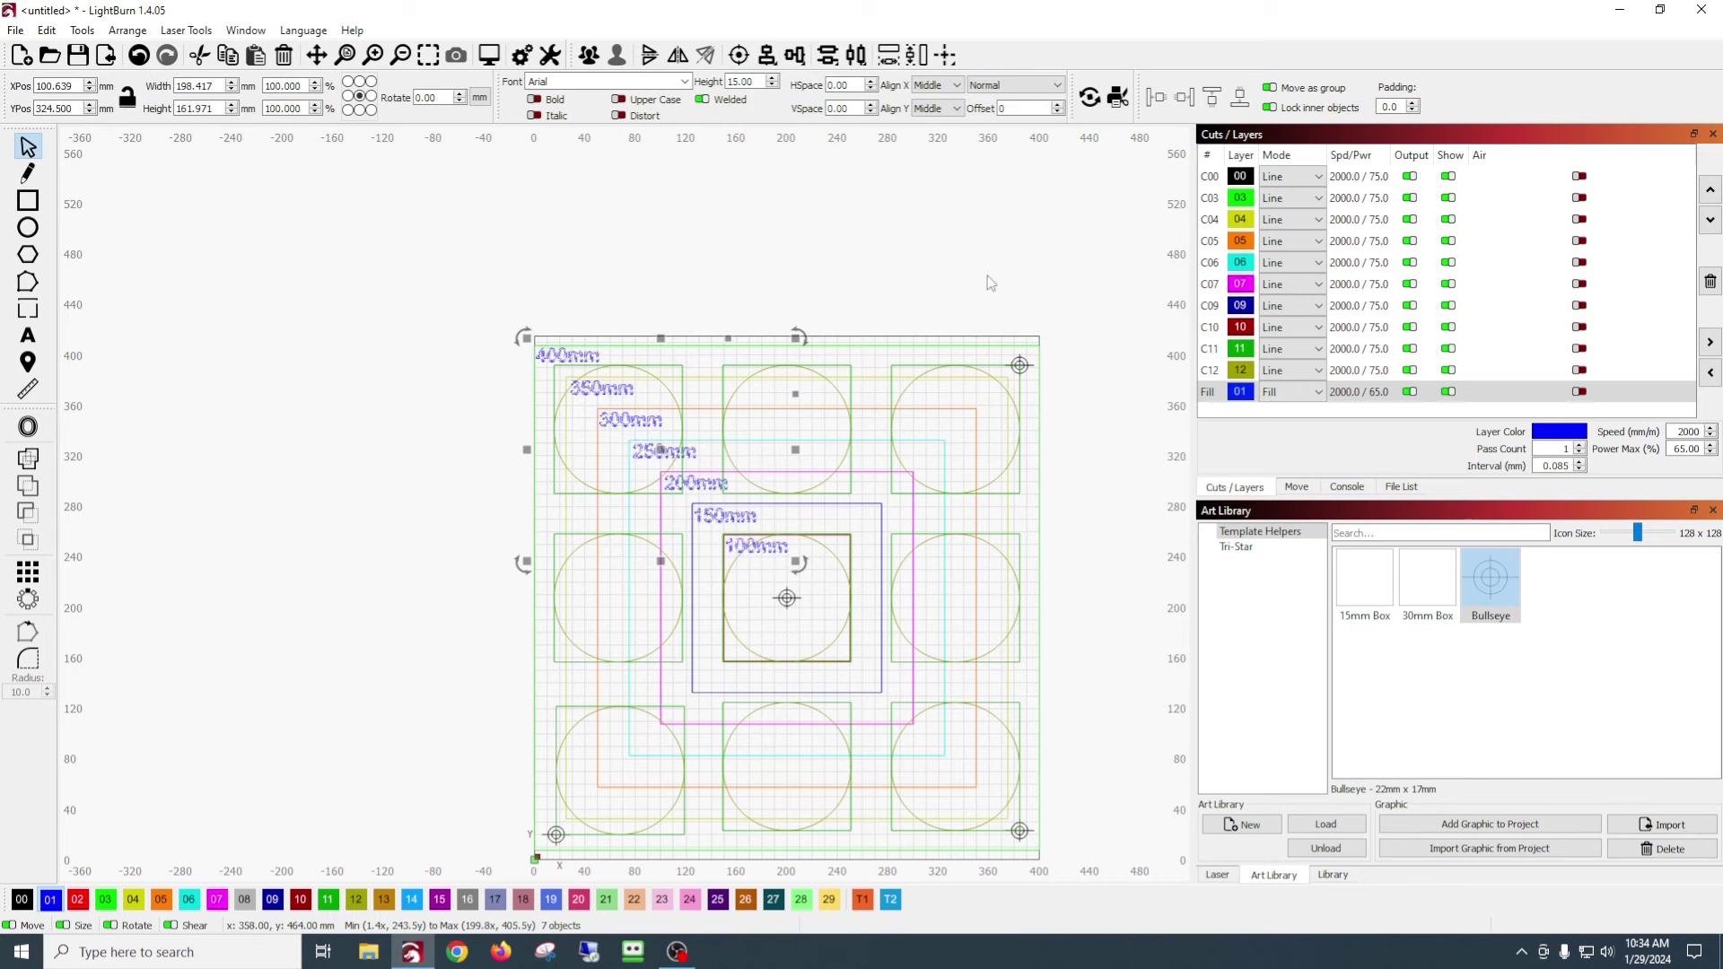
- Review the cut settings of every layer in turn, from blue Fill layer 01 to black layer 00
click(1372, 393)
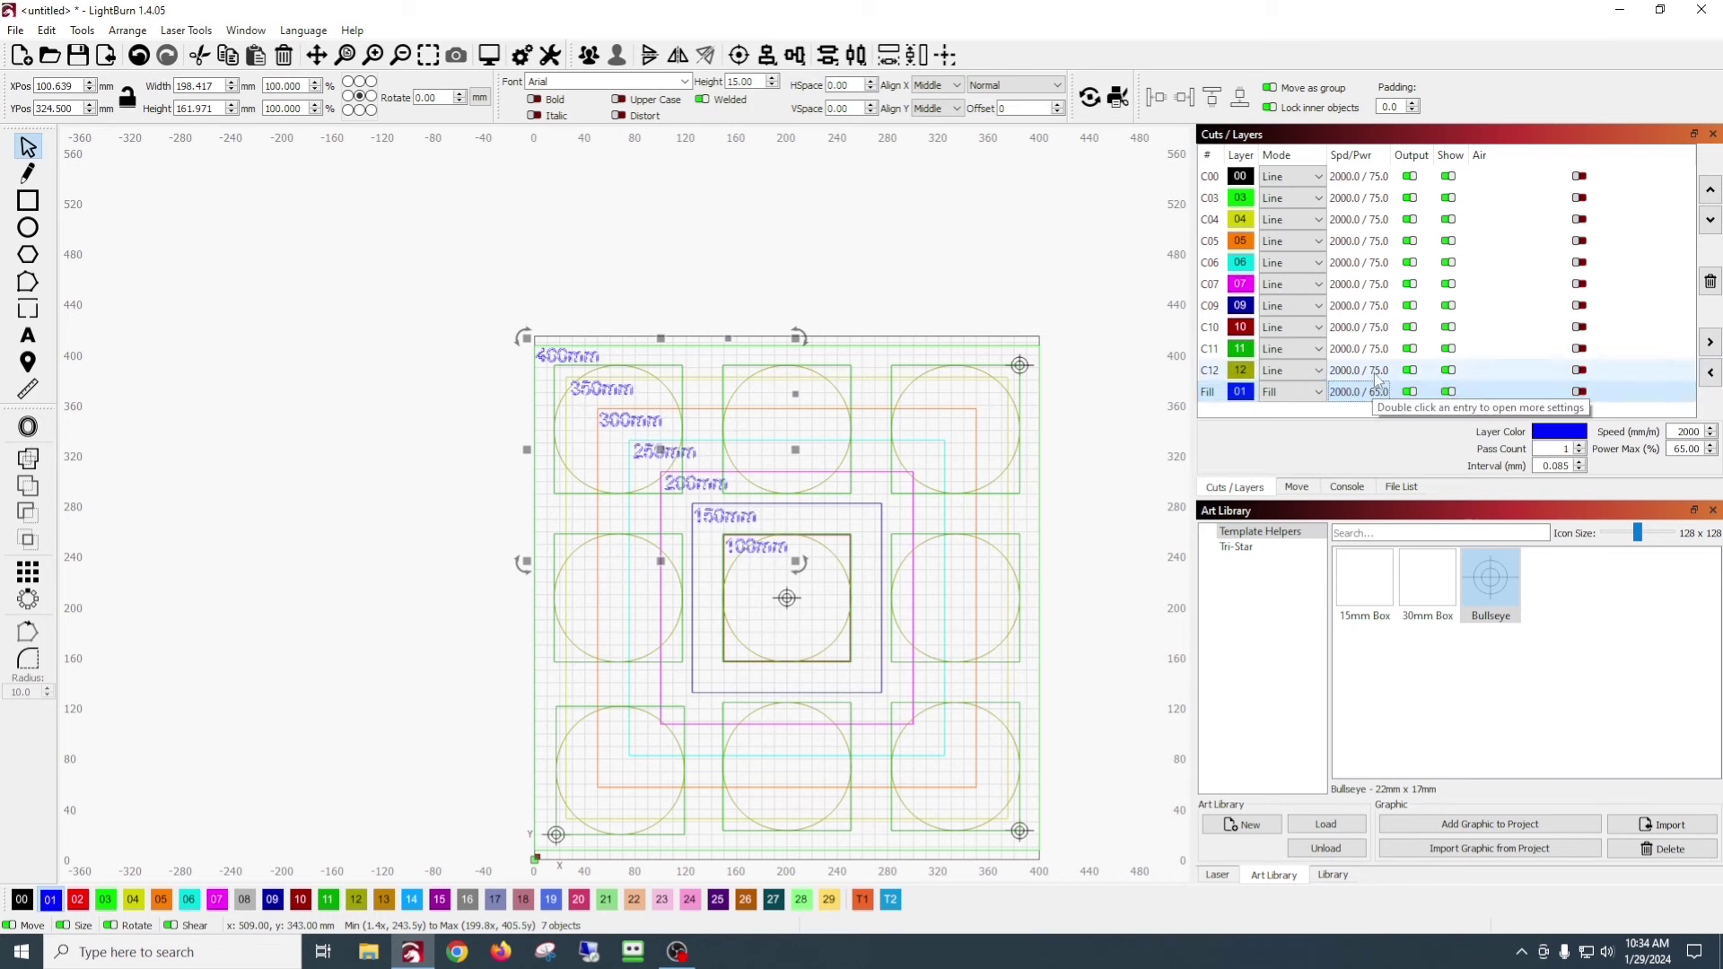
click(1379, 350)
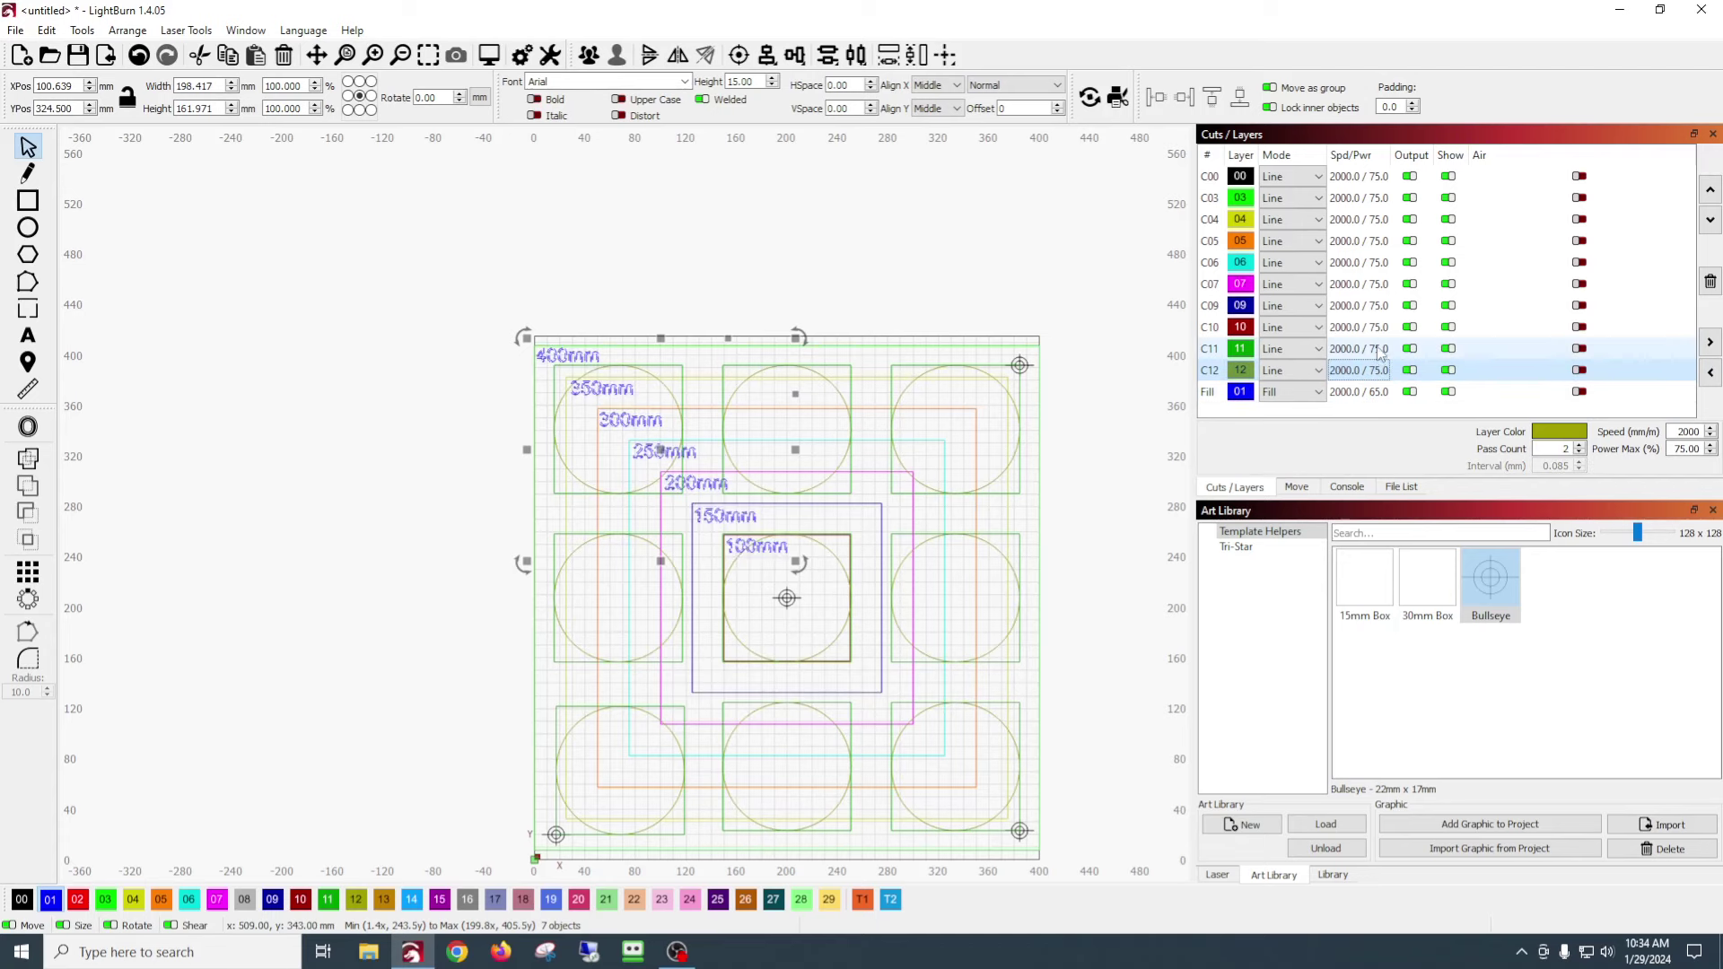
click(1373, 325)
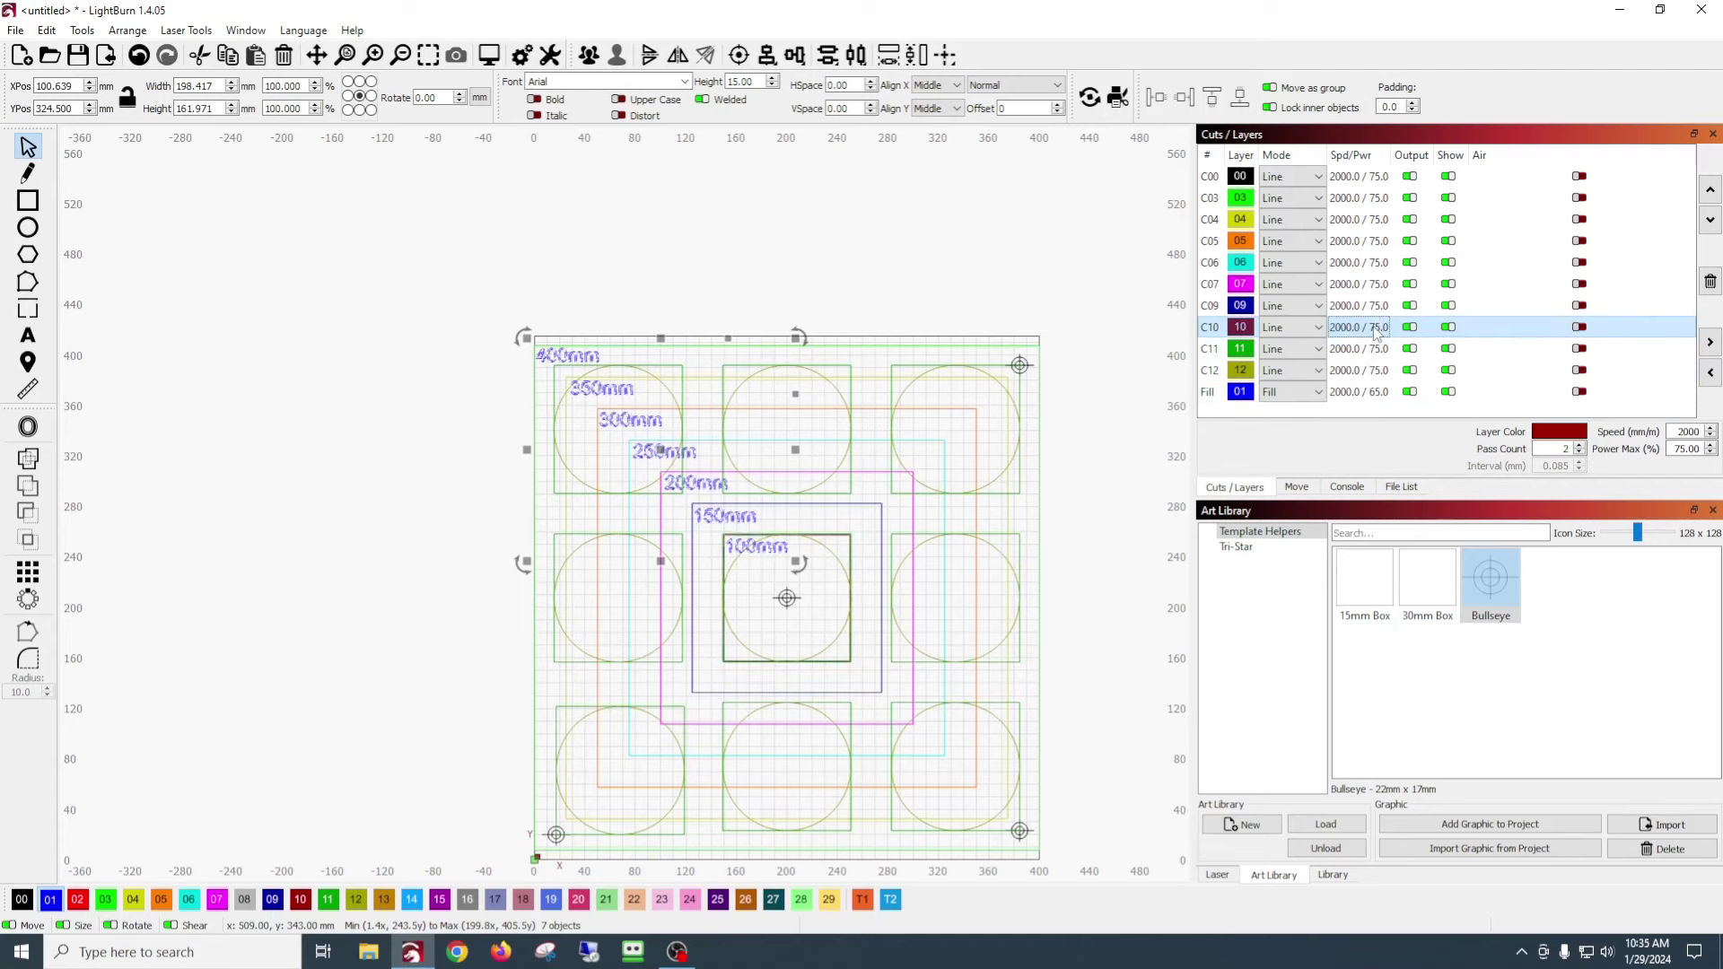
click(1368, 307)
click(1362, 284)
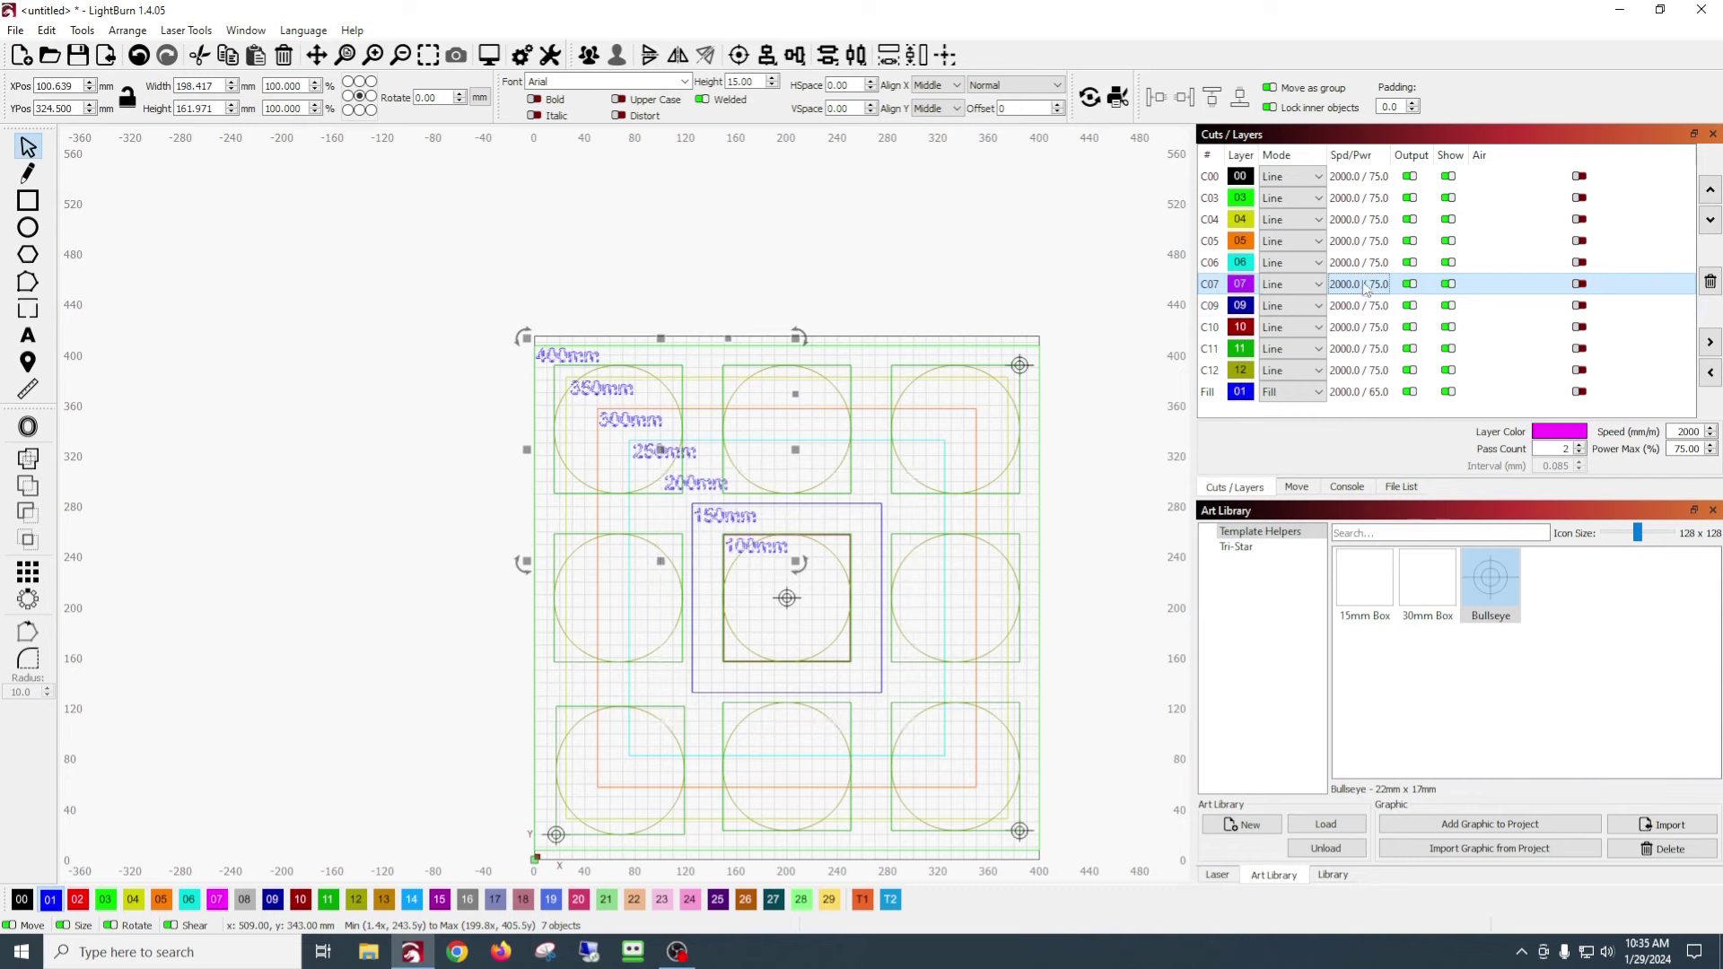
click(1365, 264)
click(1364, 242)
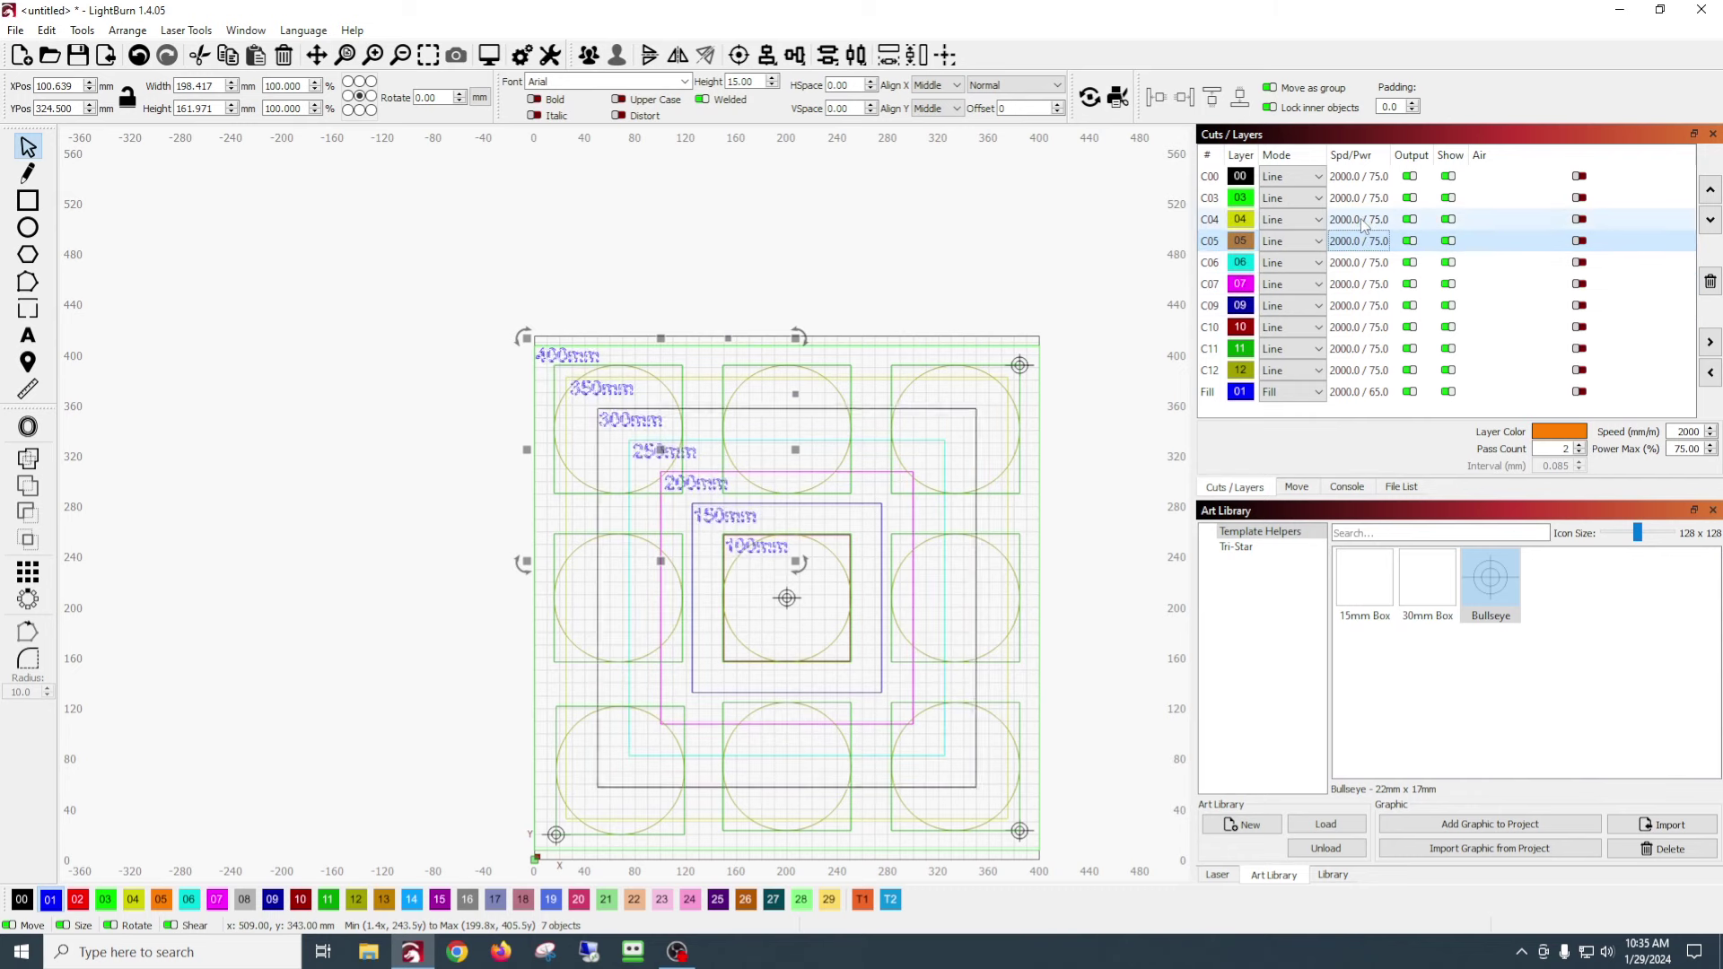
click(1363, 220)
click(1361, 201)
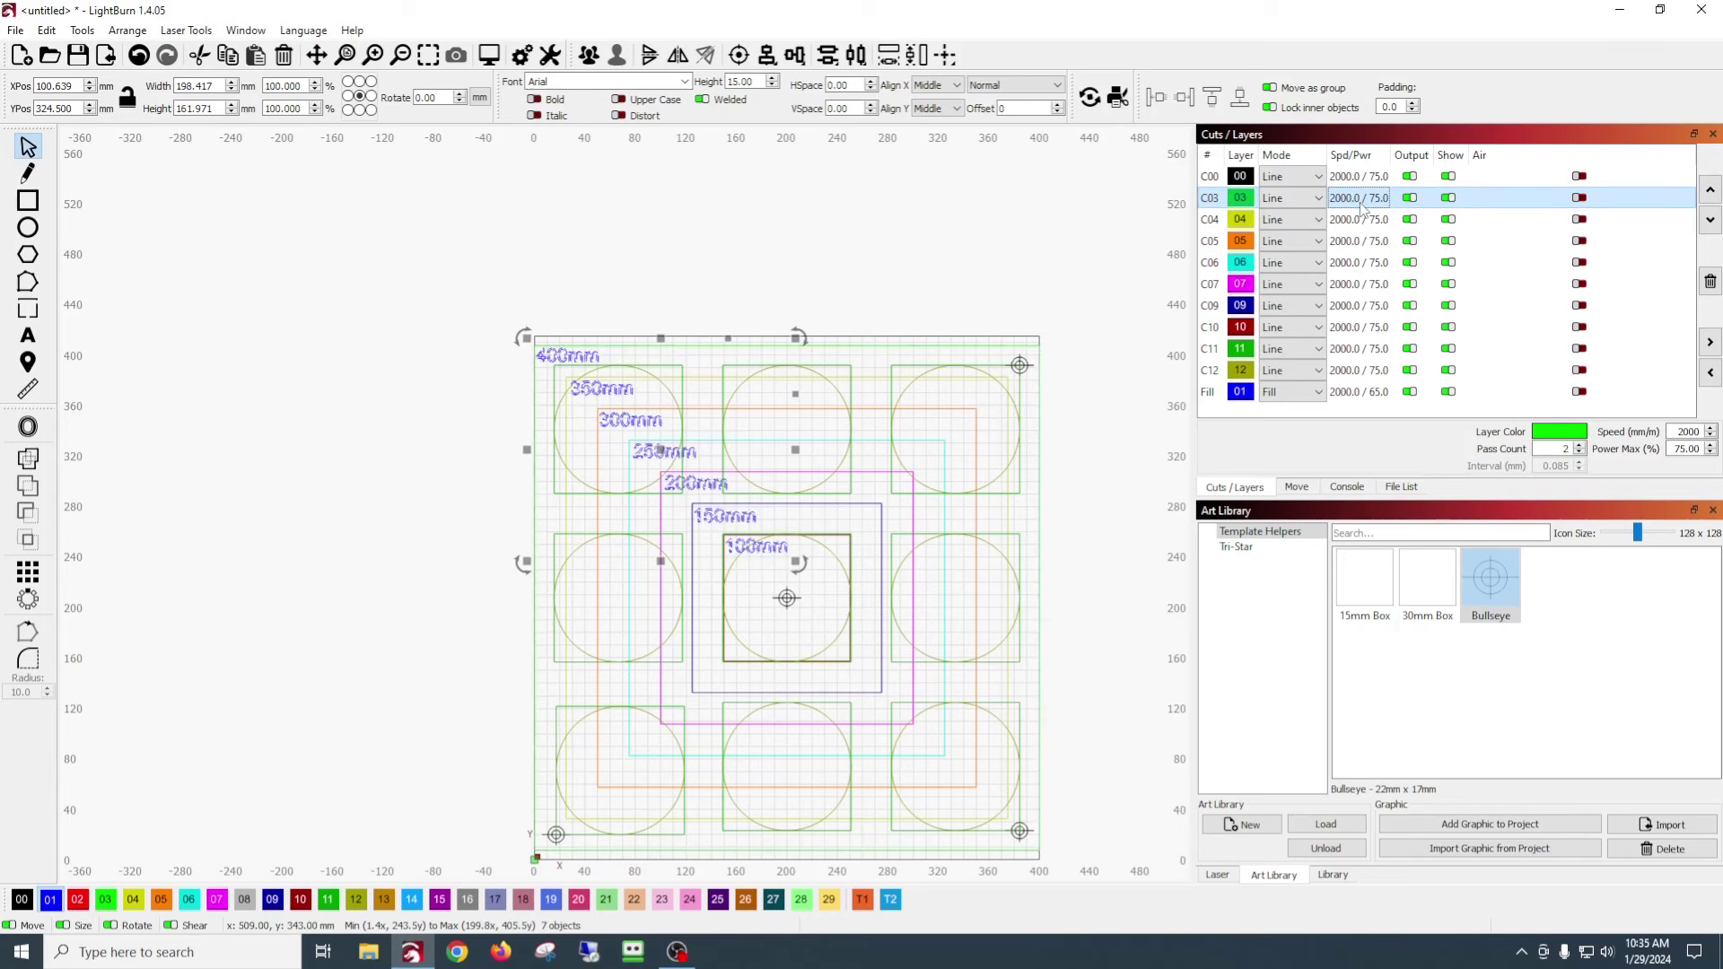
click(1361, 176)
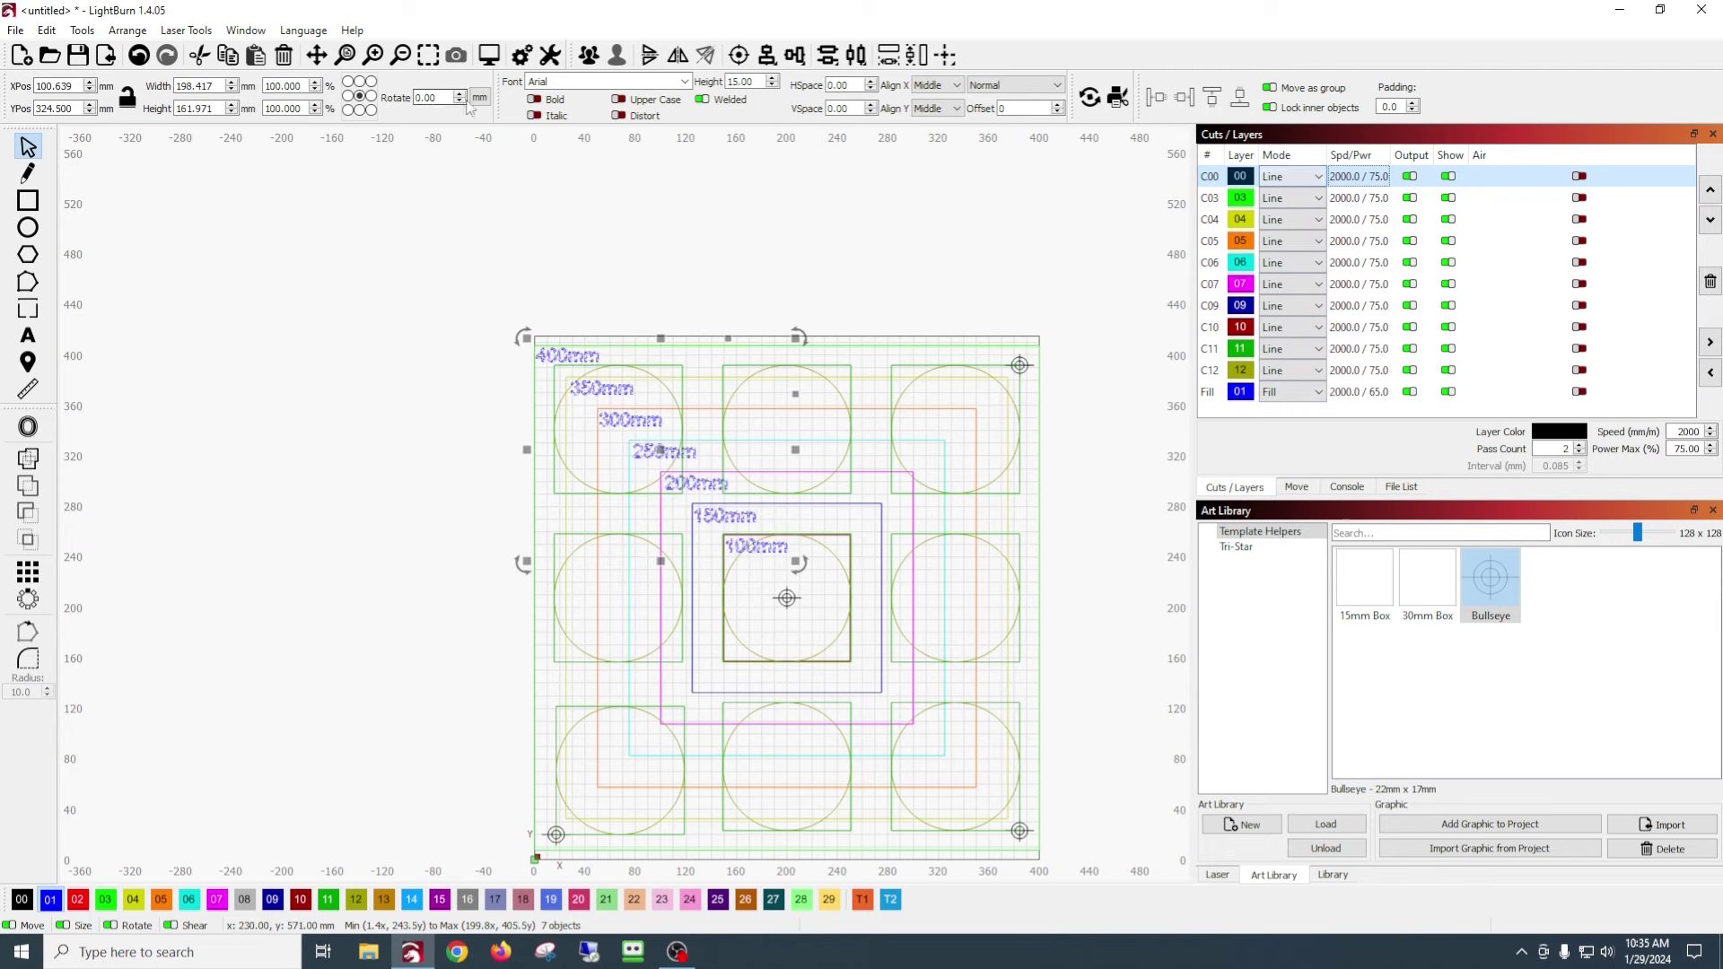
- Preview the laser job and play back its cutting order with the black layer first
click(487, 59)
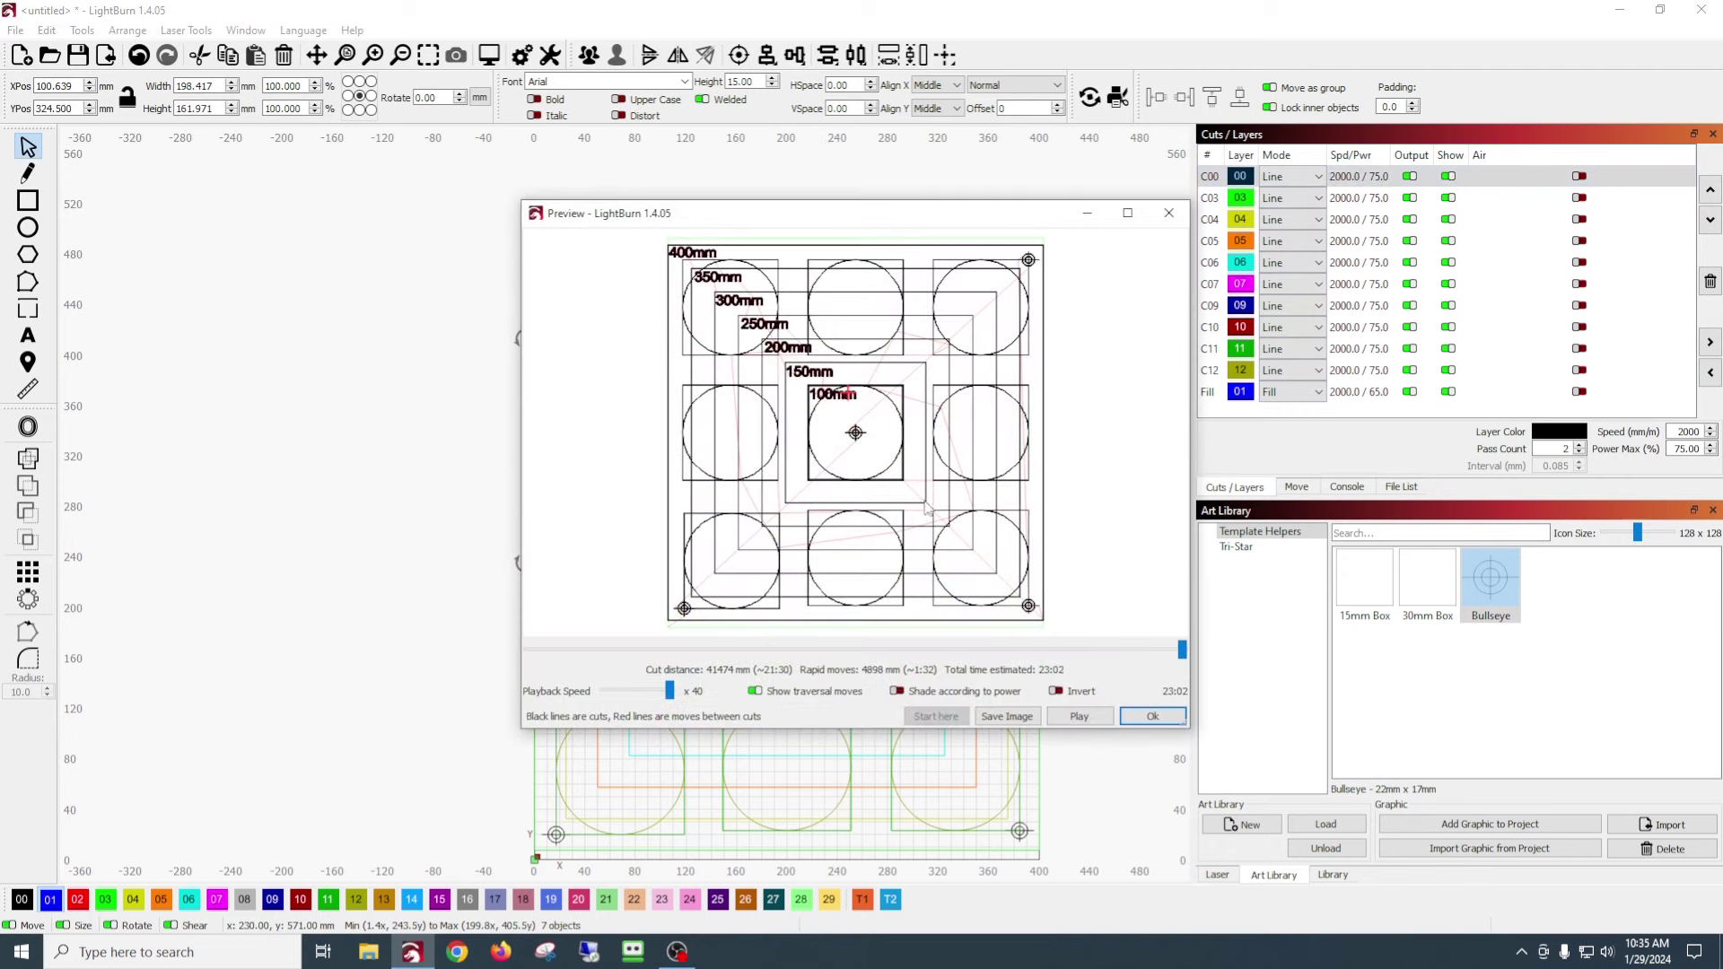
click(1093, 718)
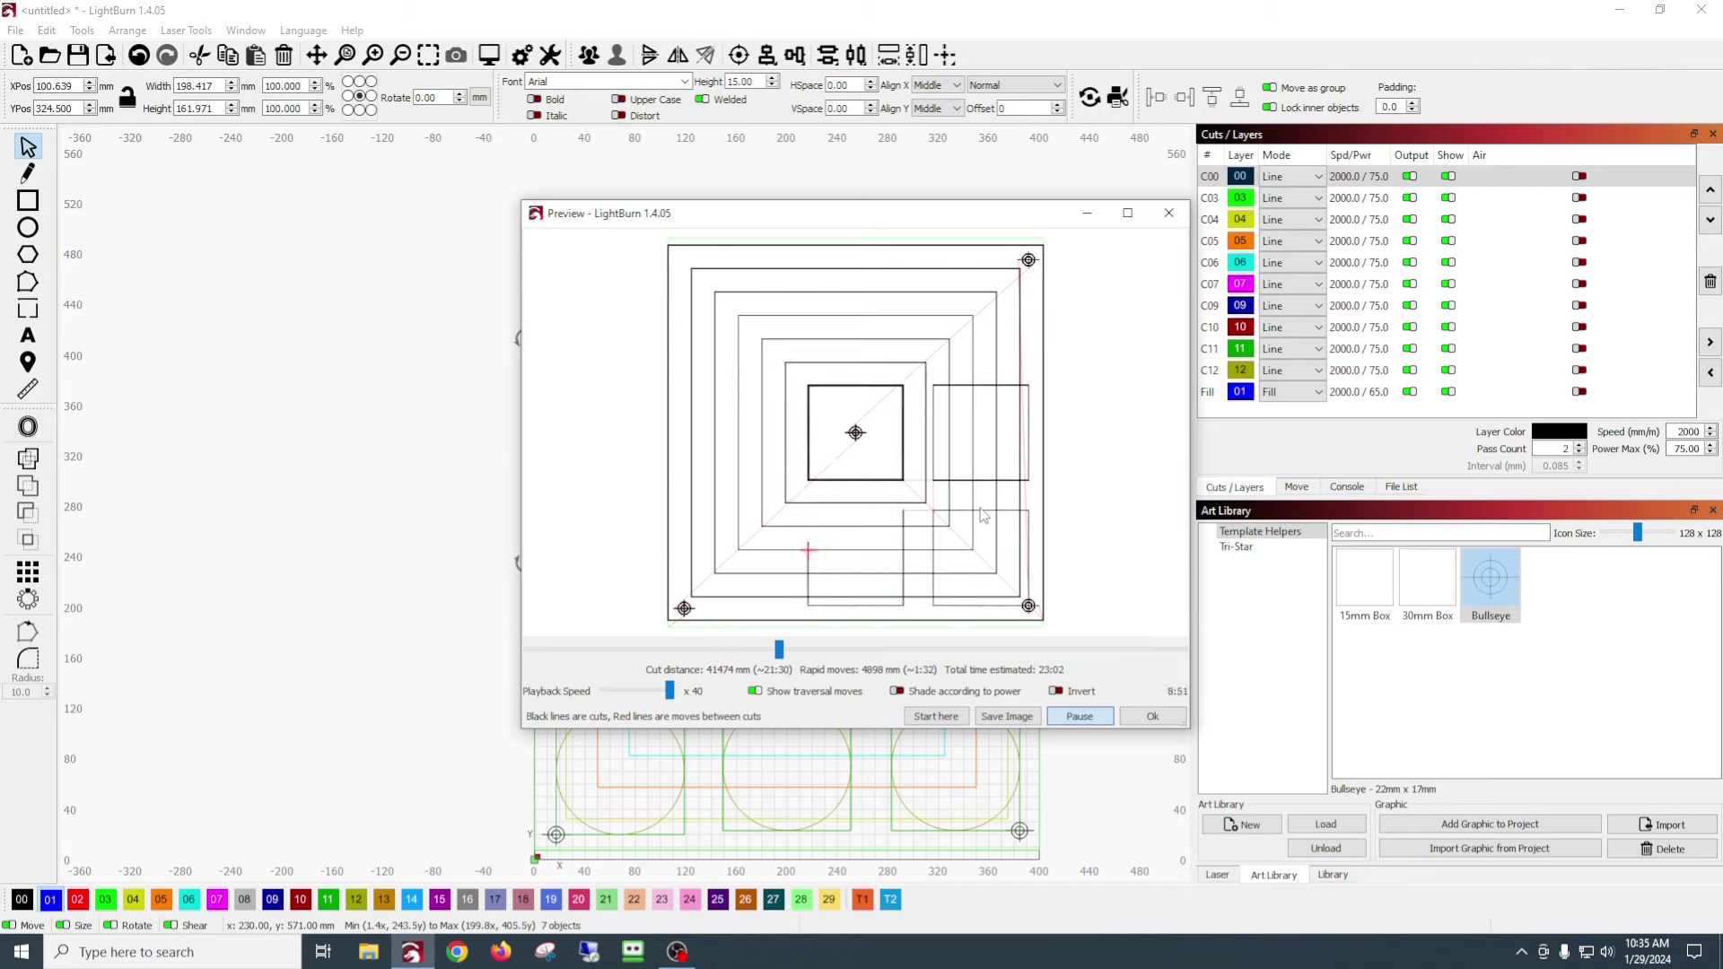
click(1147, 717)
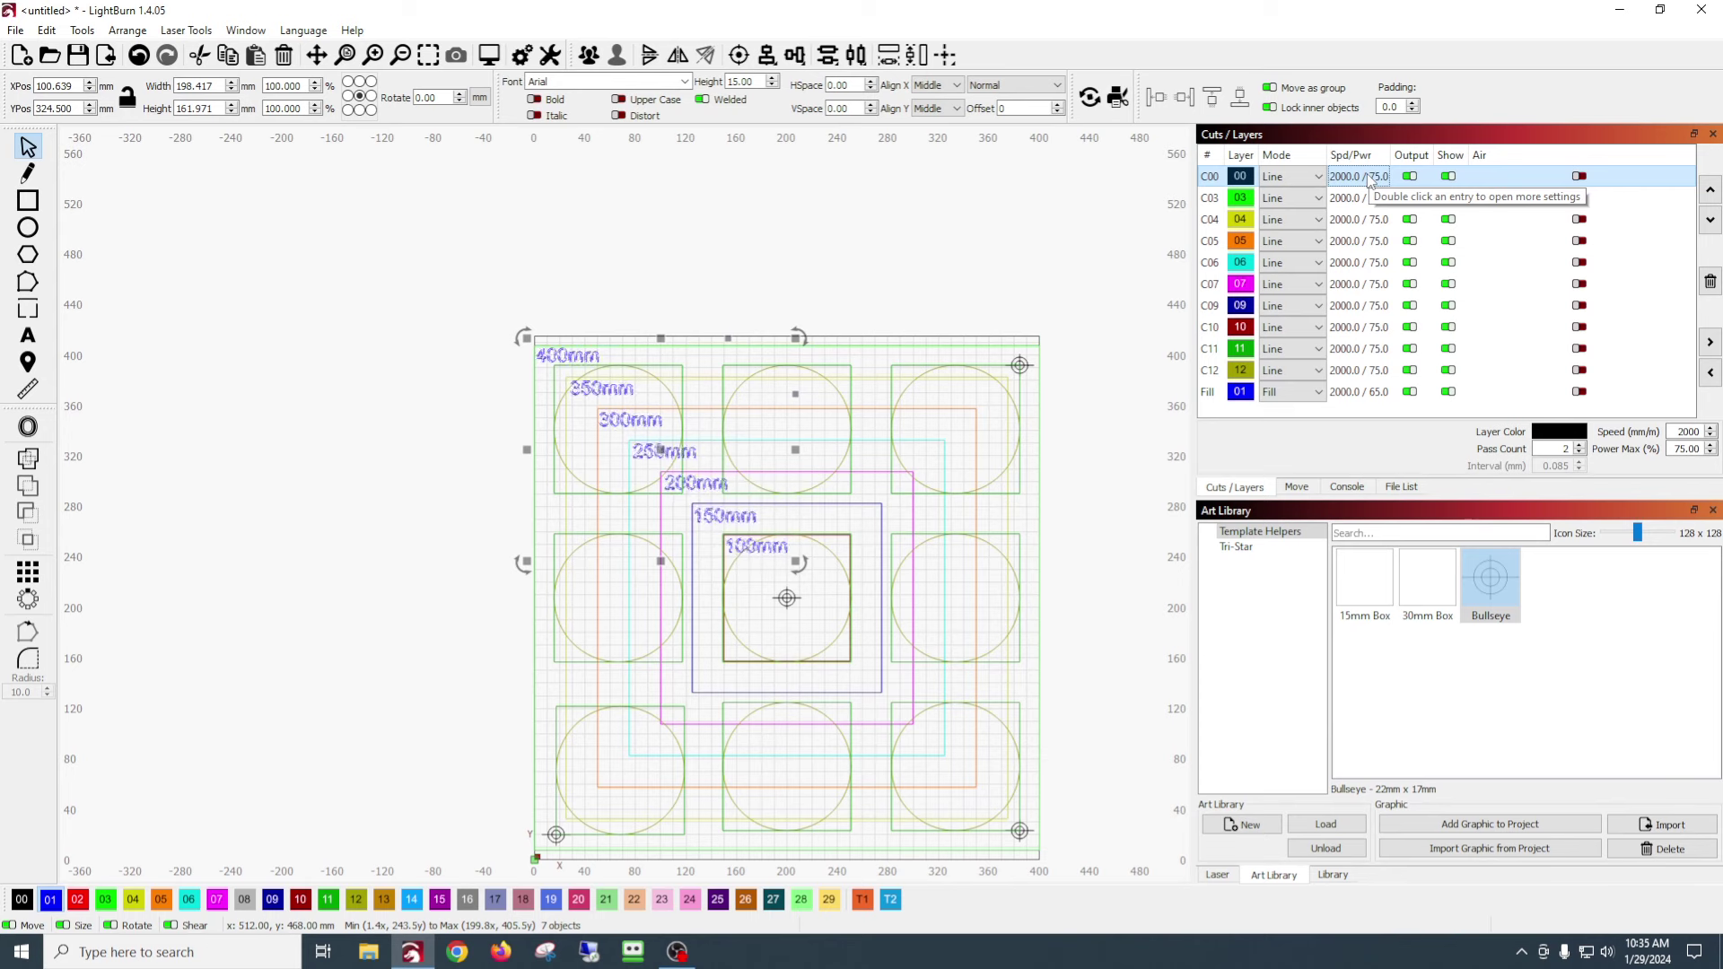
- Move black layer 00 to the end of the cutting order, after Fill layer 01
drag(1366, 176, 1365, 411)
drag(1363, 183, 1347, 406)
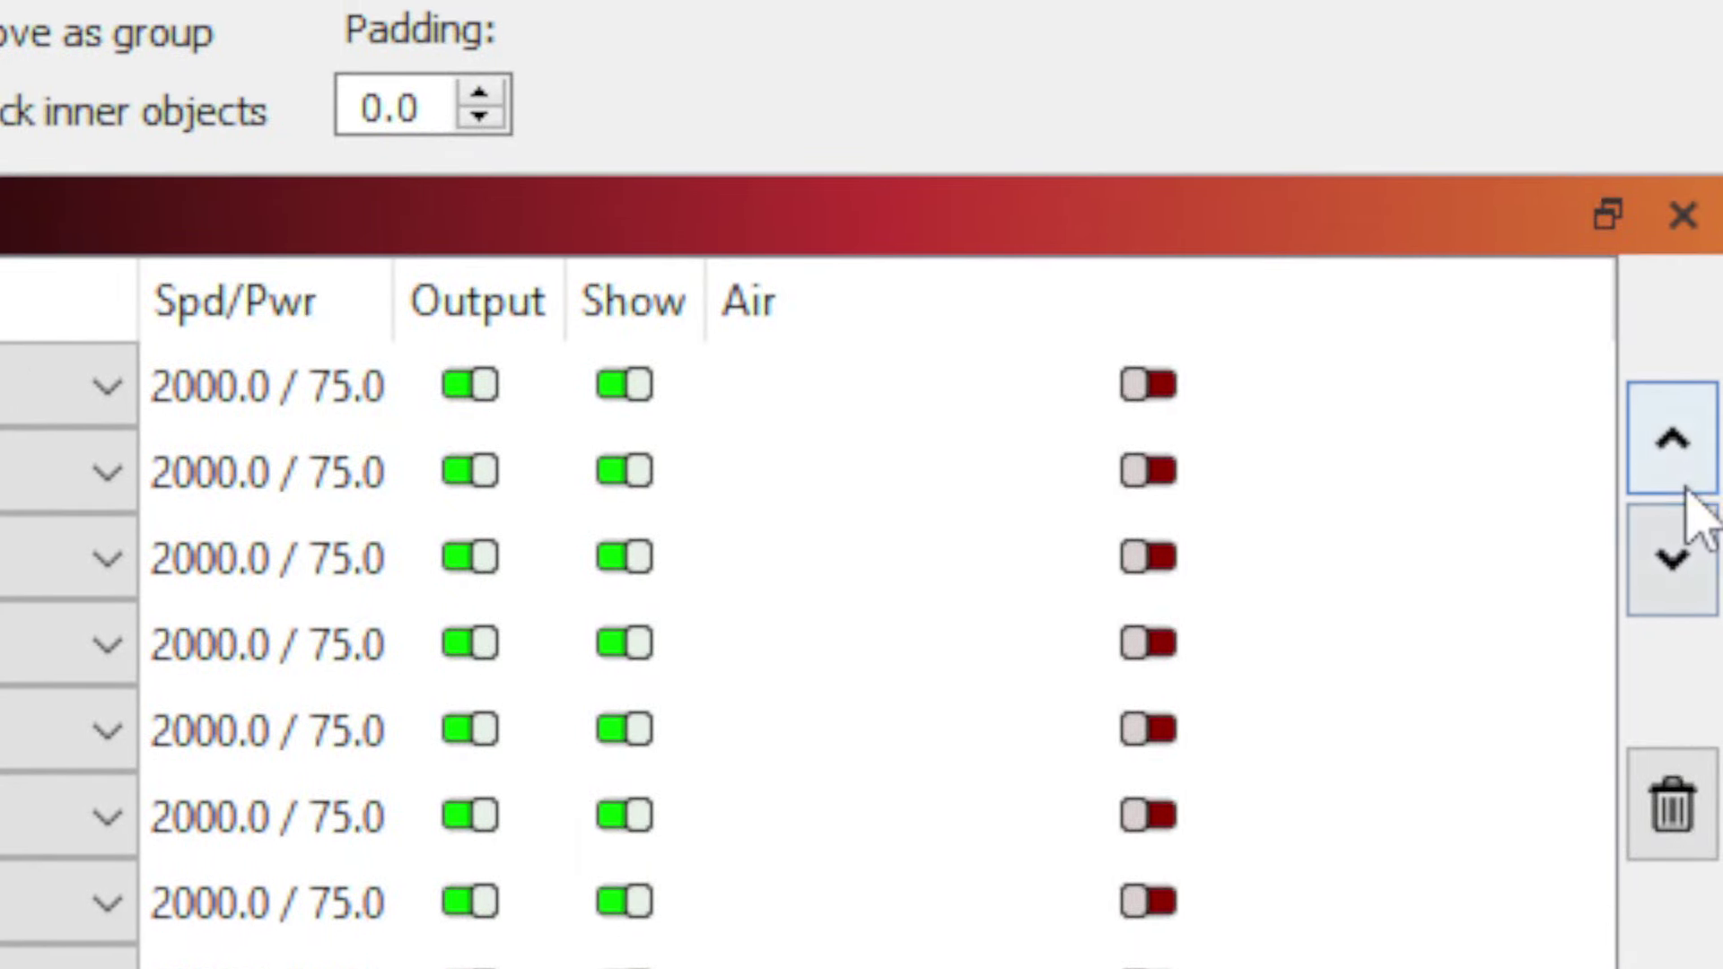
click(1675, 565)
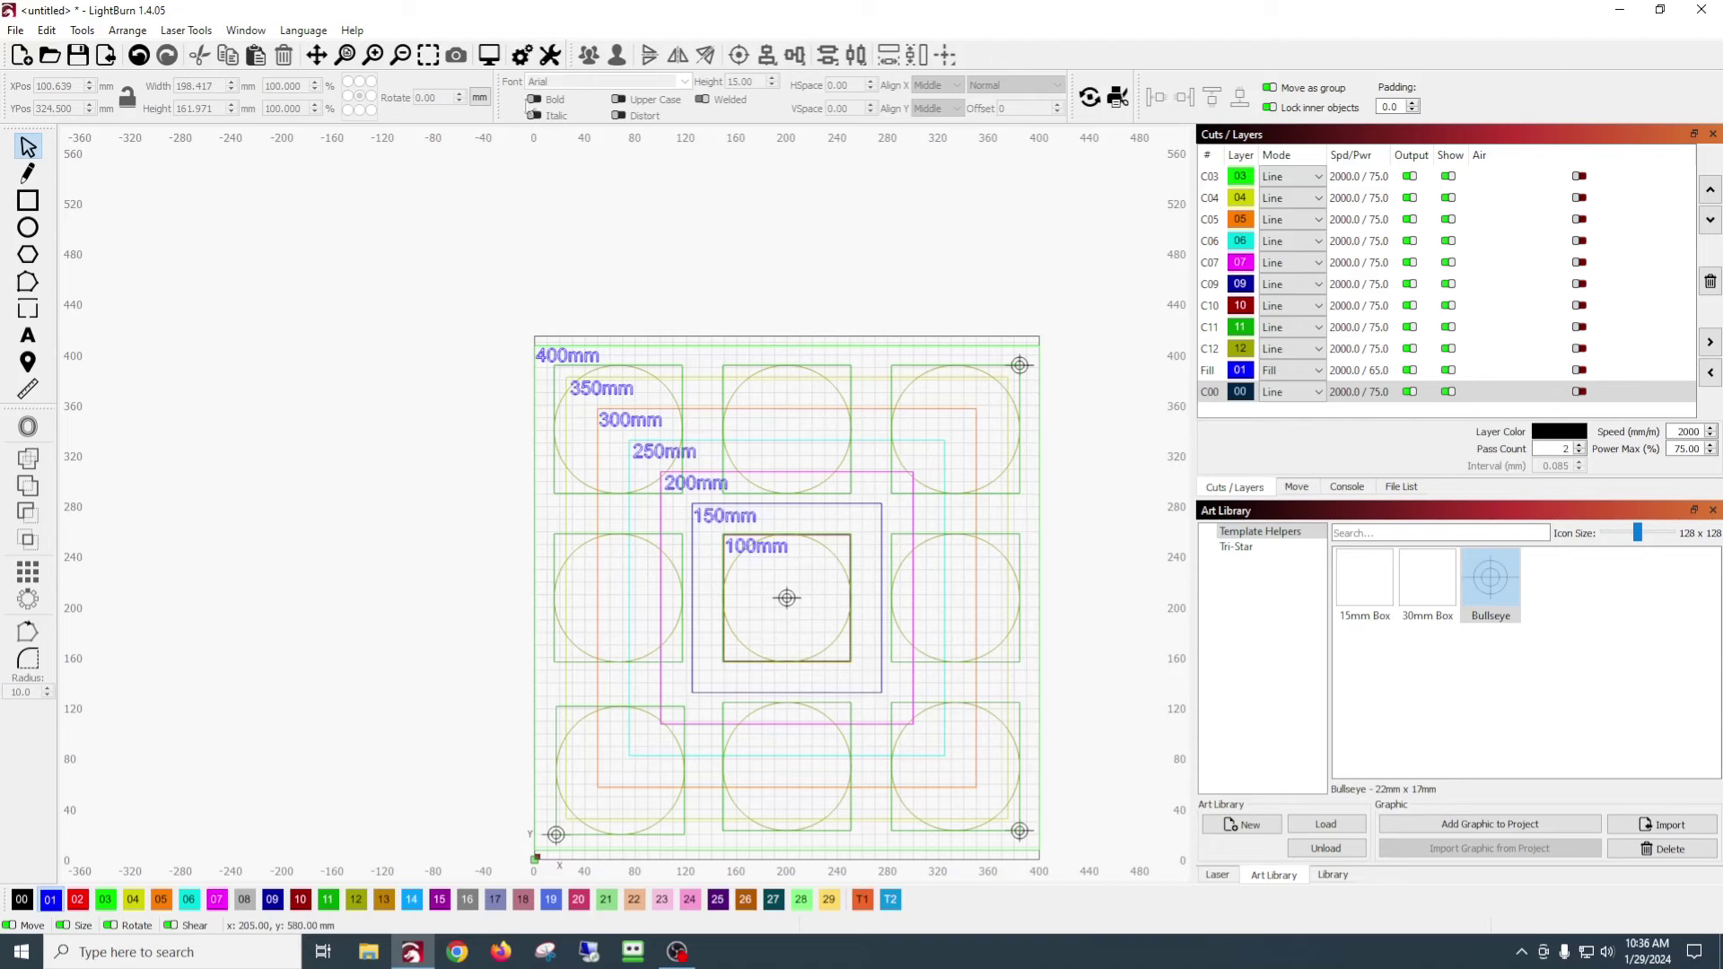
- Preview the job again and play back the revised cutting order, with black layer 00 last
click(488, 56)
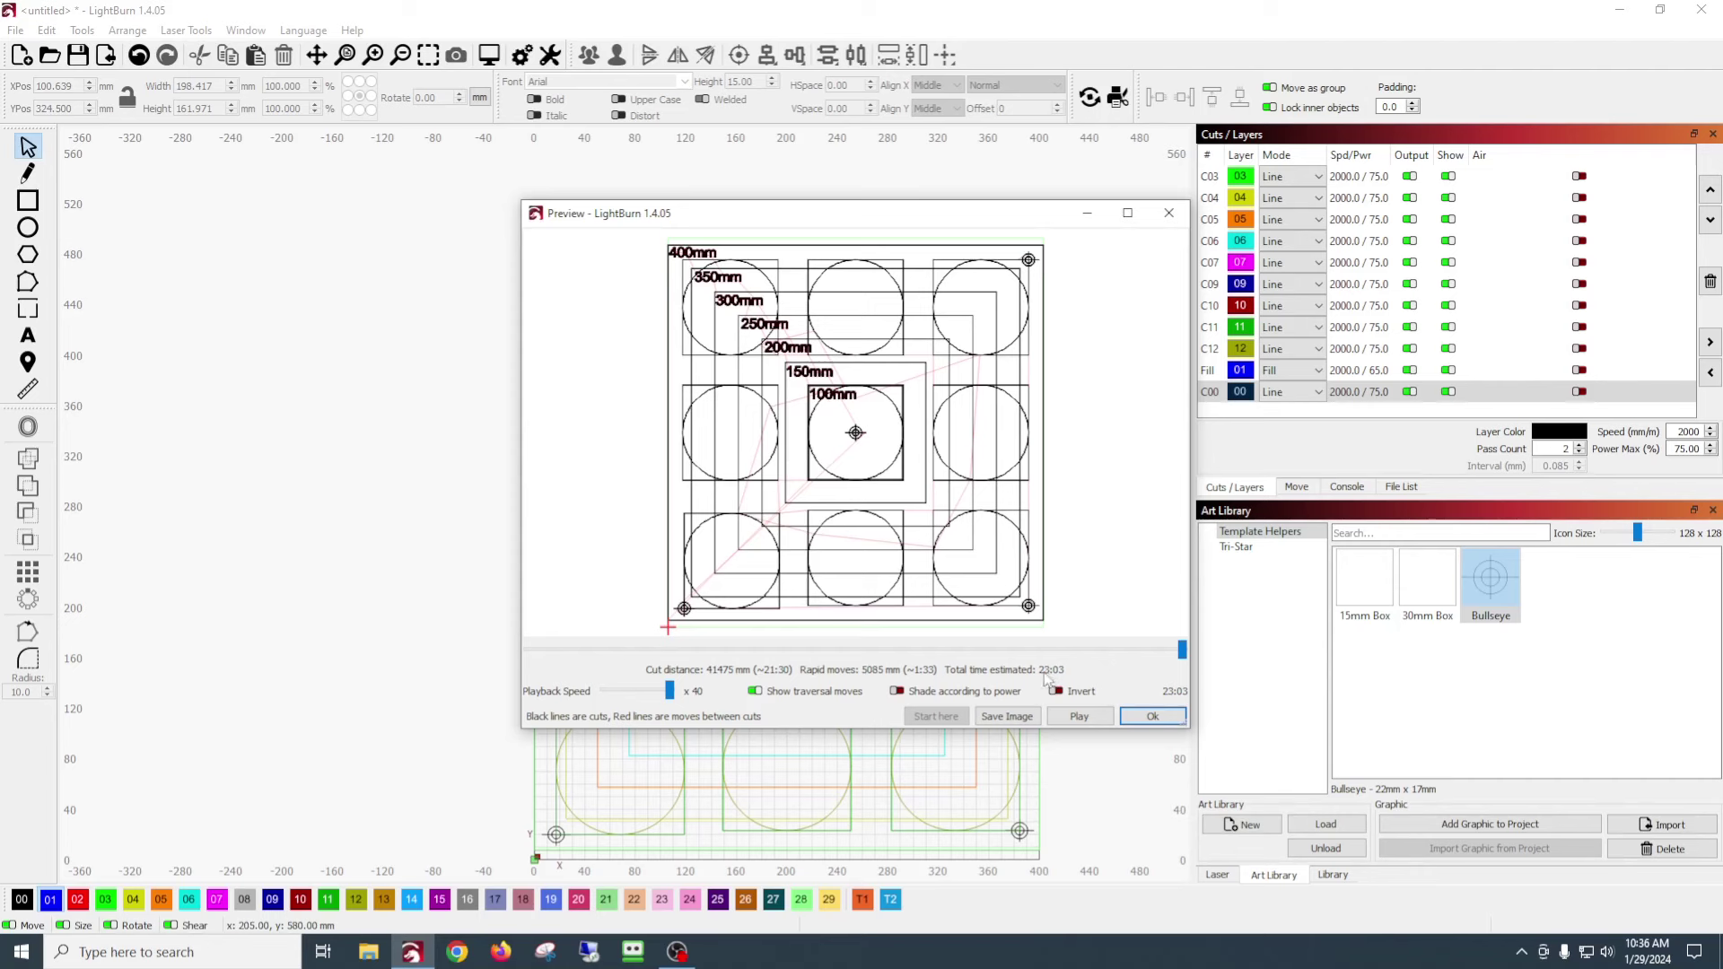
click(1080, 716)
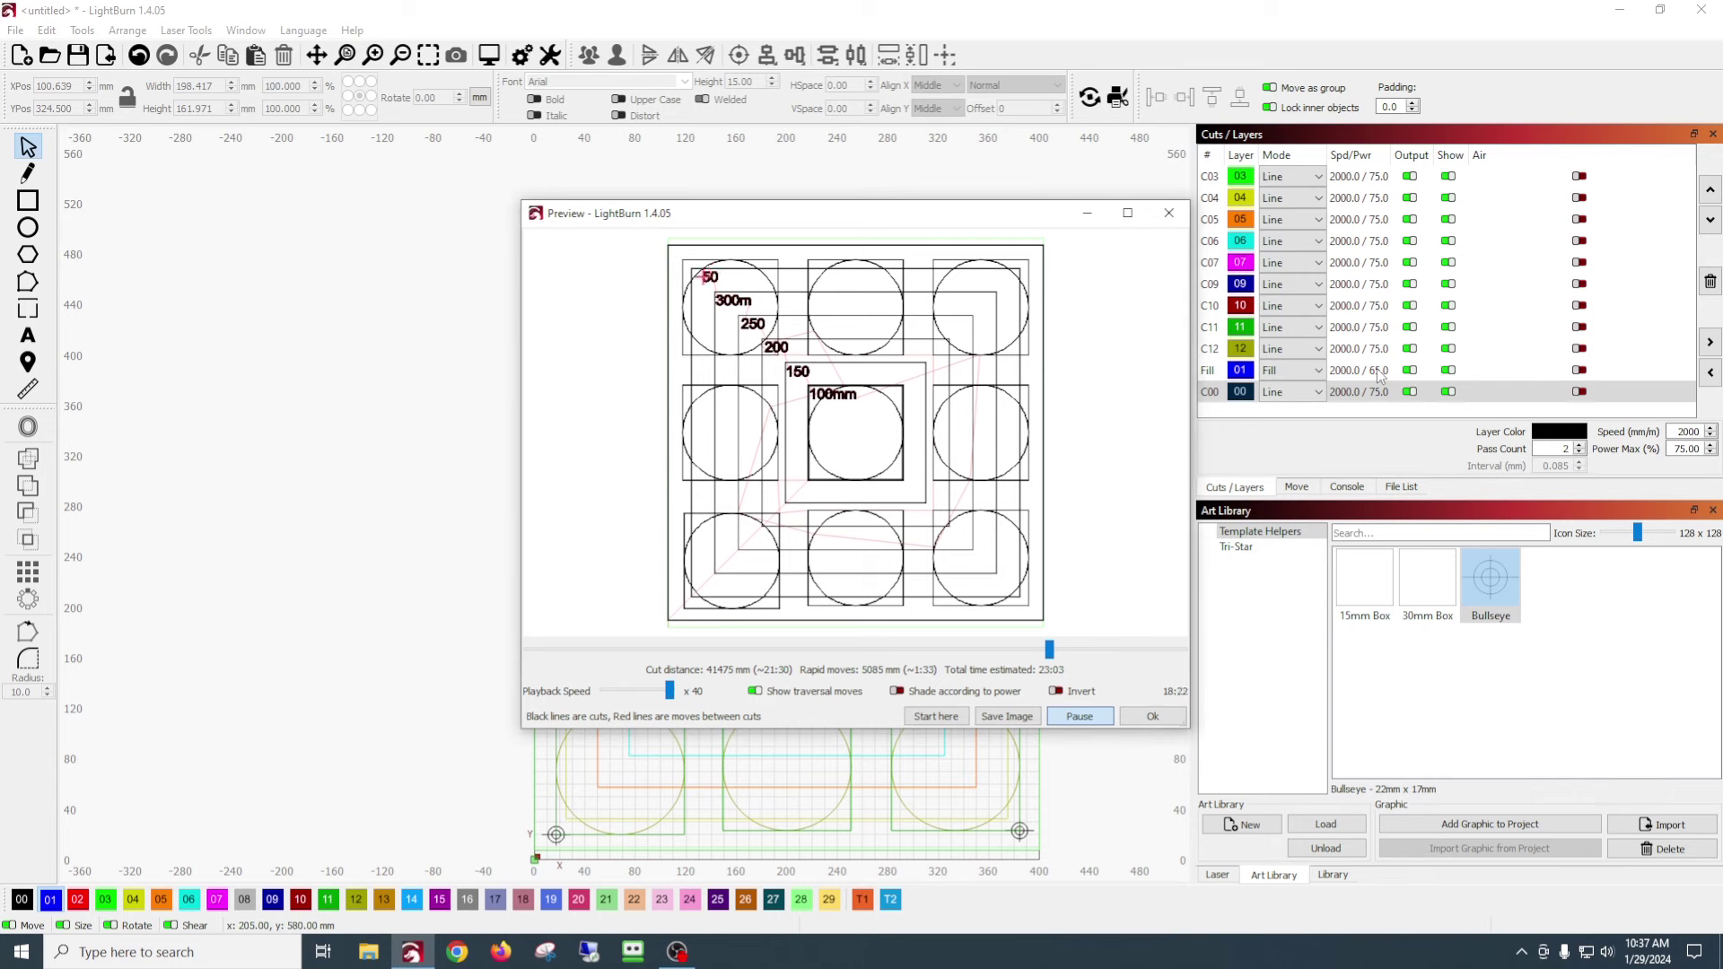
key(Escape)
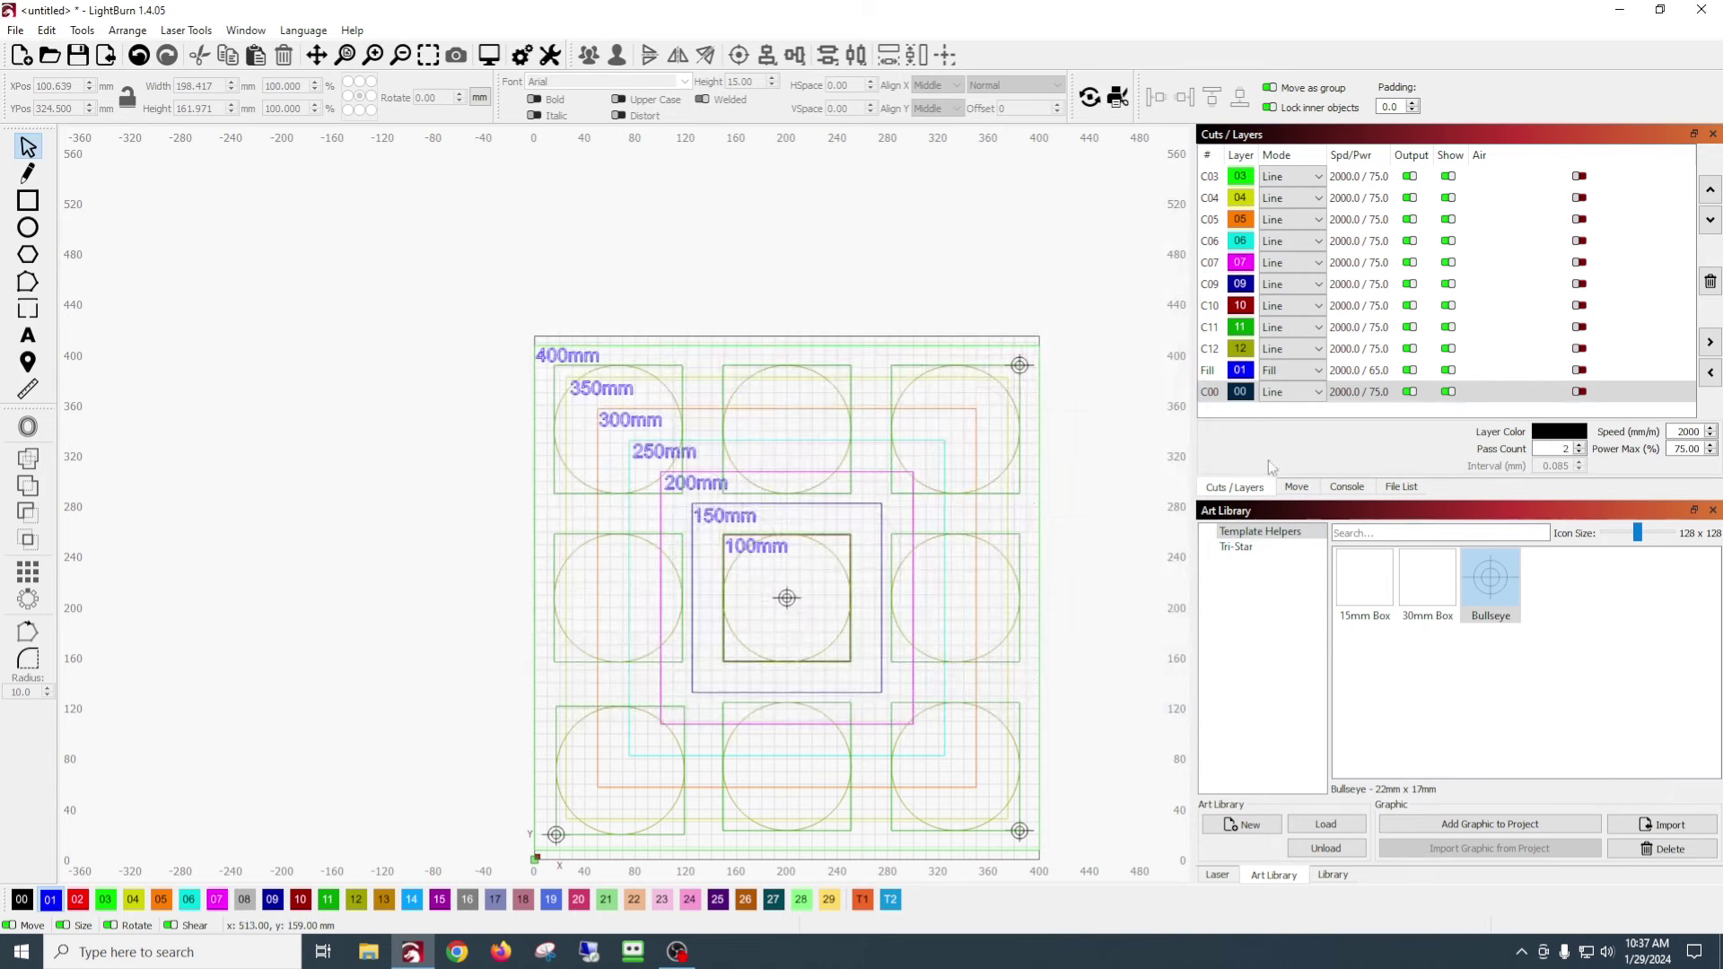
- Check the cut settings of the line layers one by one, from olive layer 12 to green layer 03
click(1358, 351)
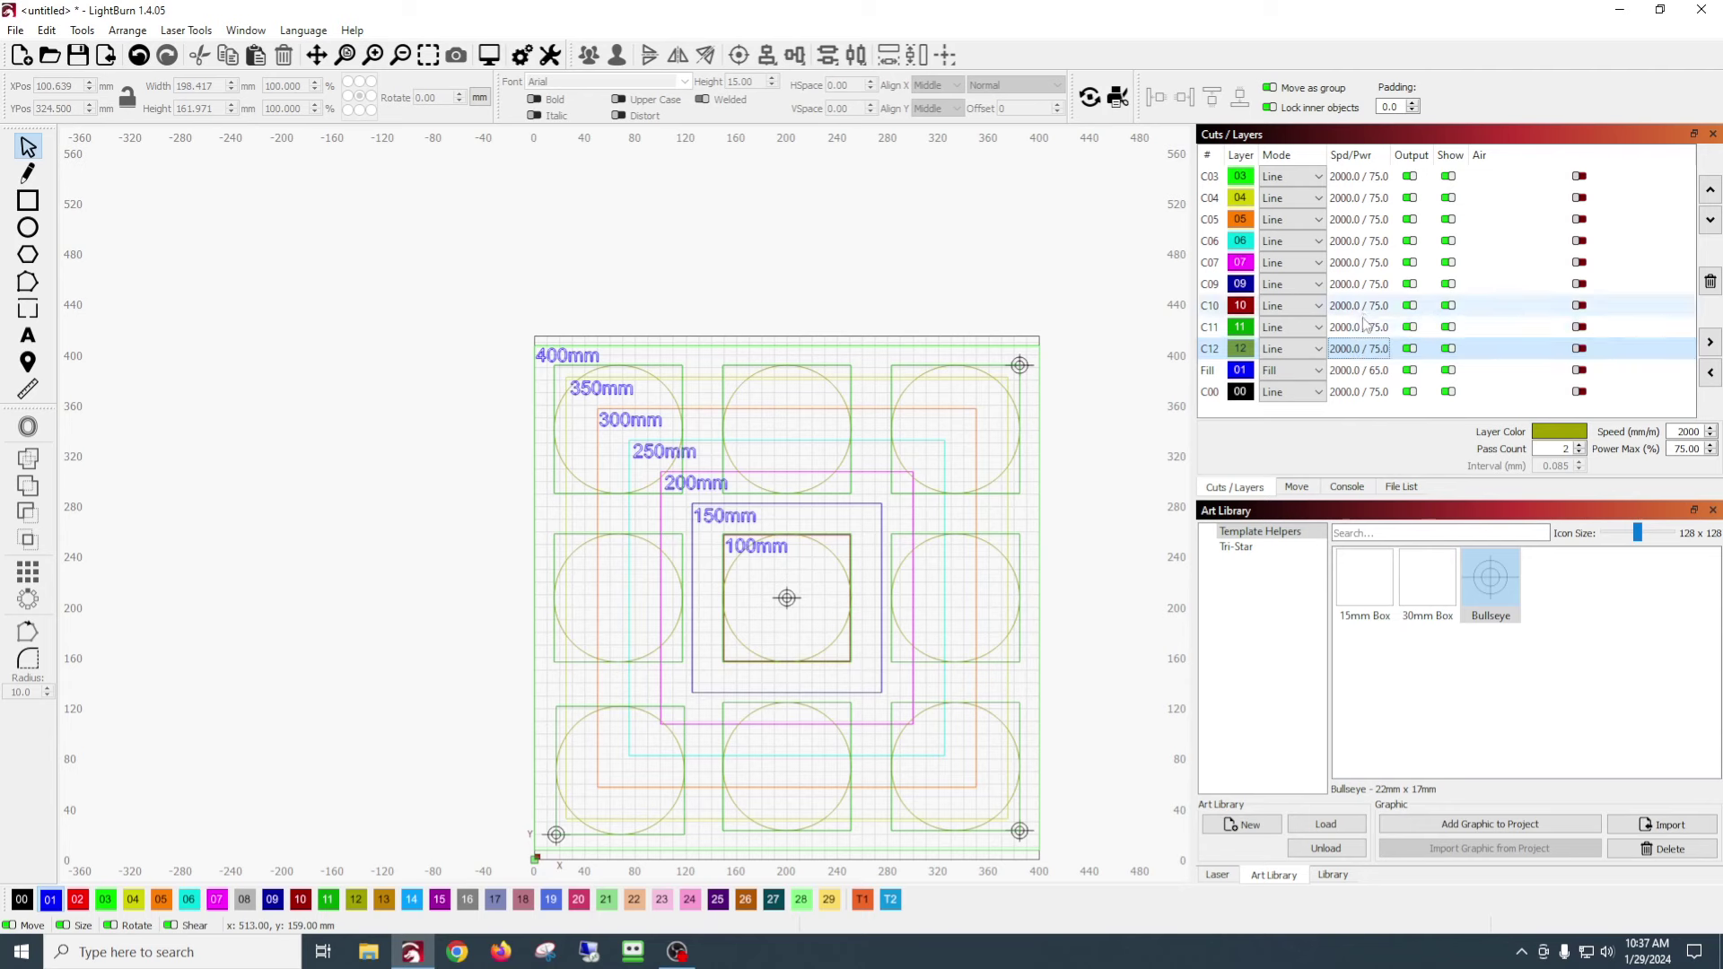
click(1360, 329)
click(1360, 307)
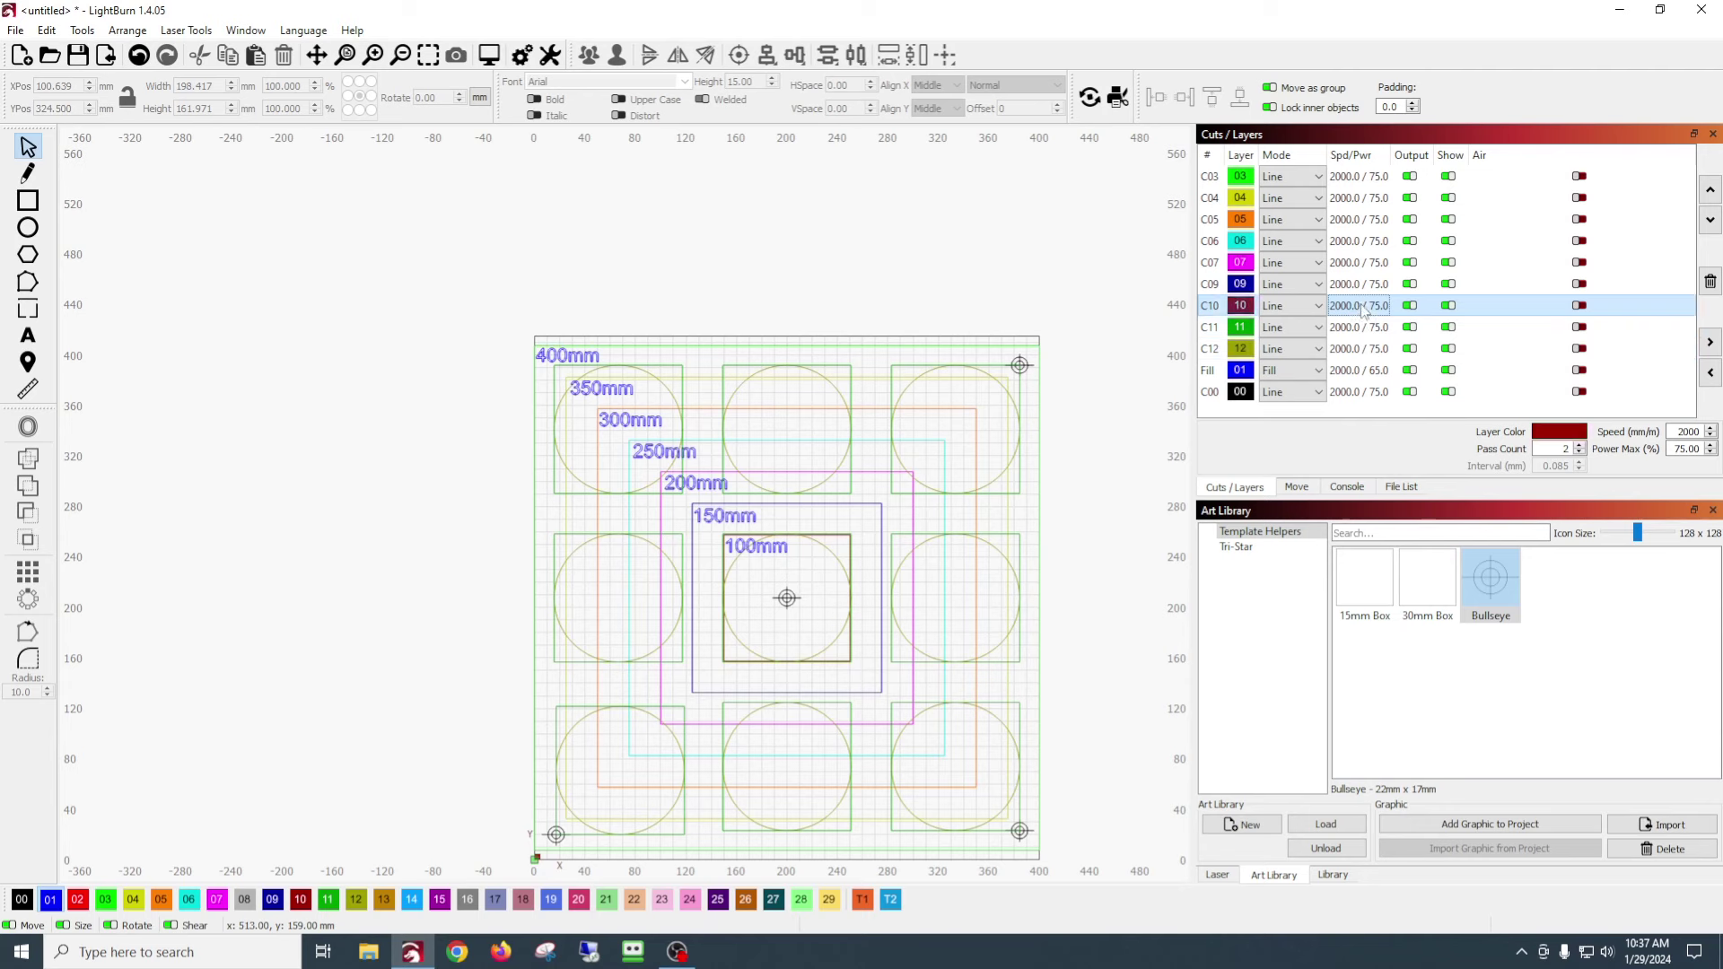
click(1361, 284)
click(1361, 242)
click(1360, 220)
click(1360, 198)
click(1361, 177)
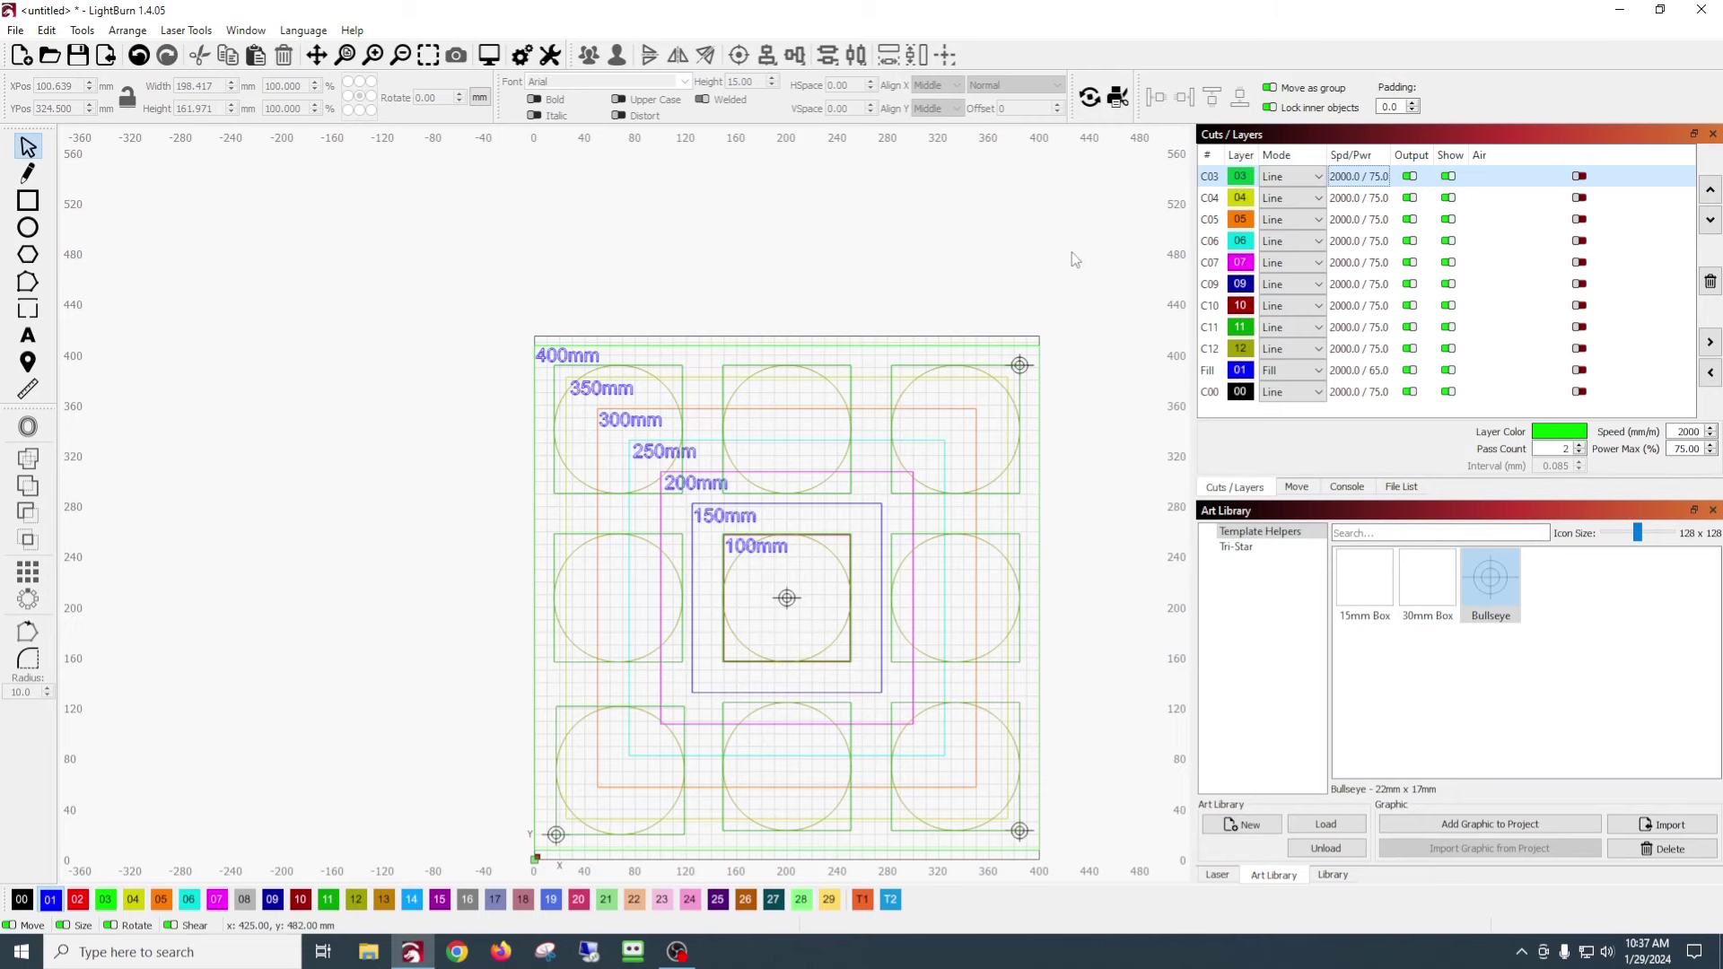
scroll(1094, 237, down, 2)
scroll(1109, 247, up, 2)
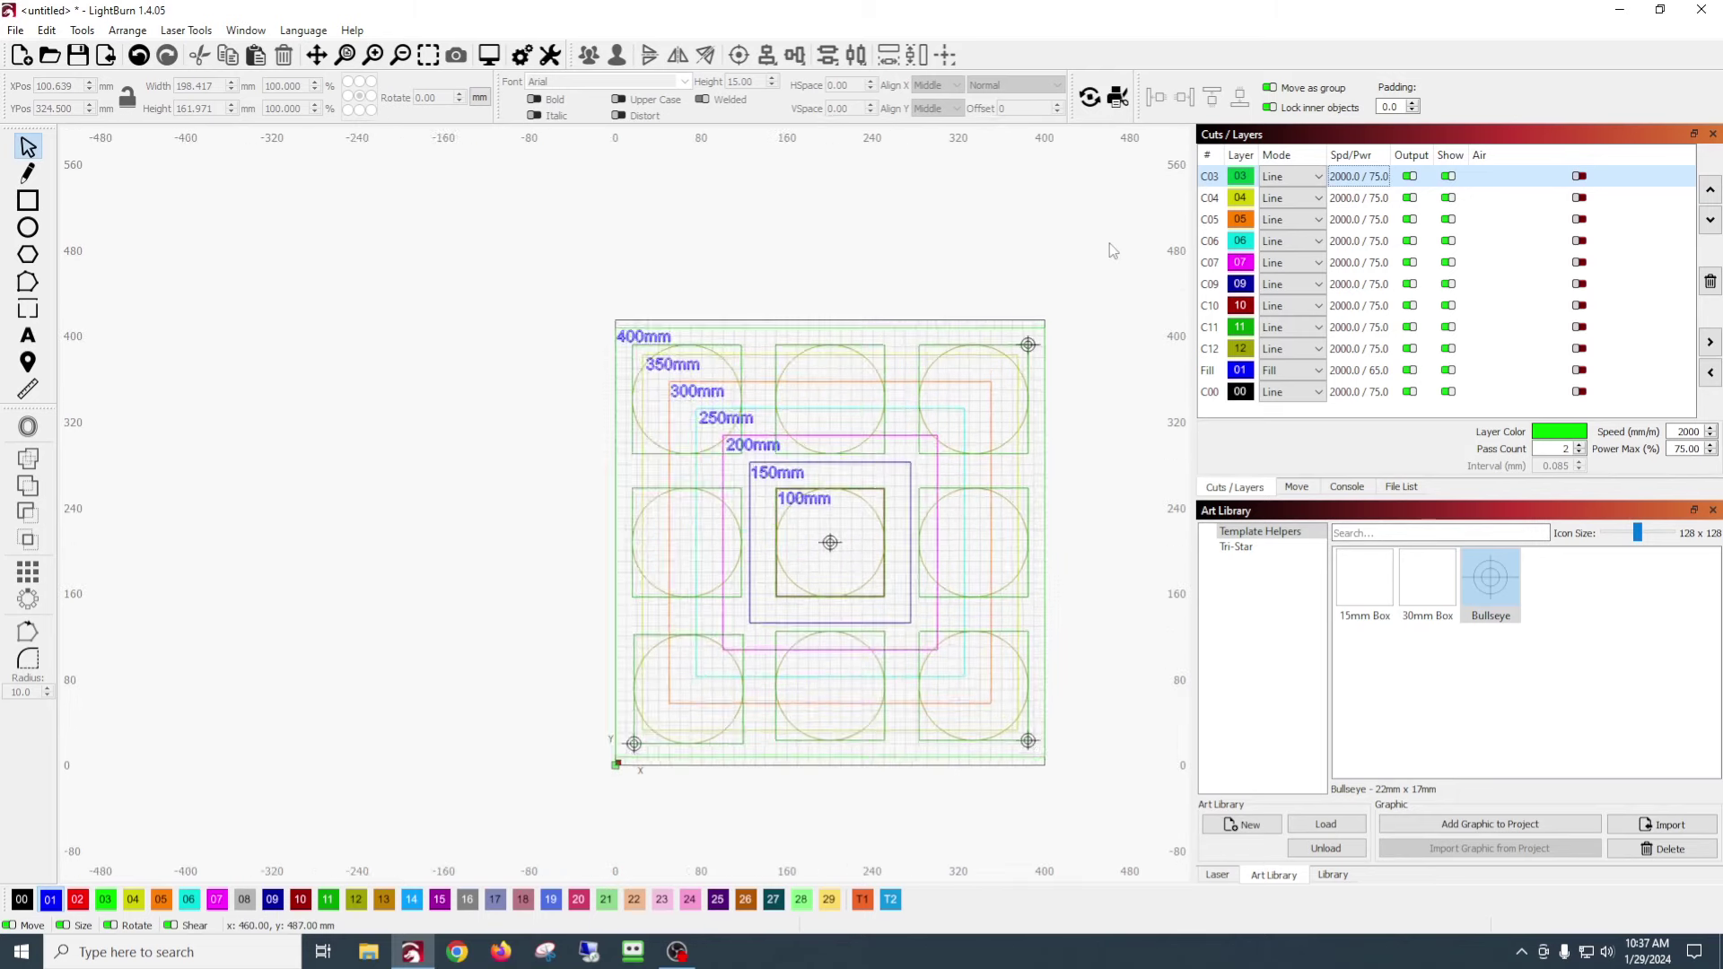
drag(1113, 316, 1063, 222)
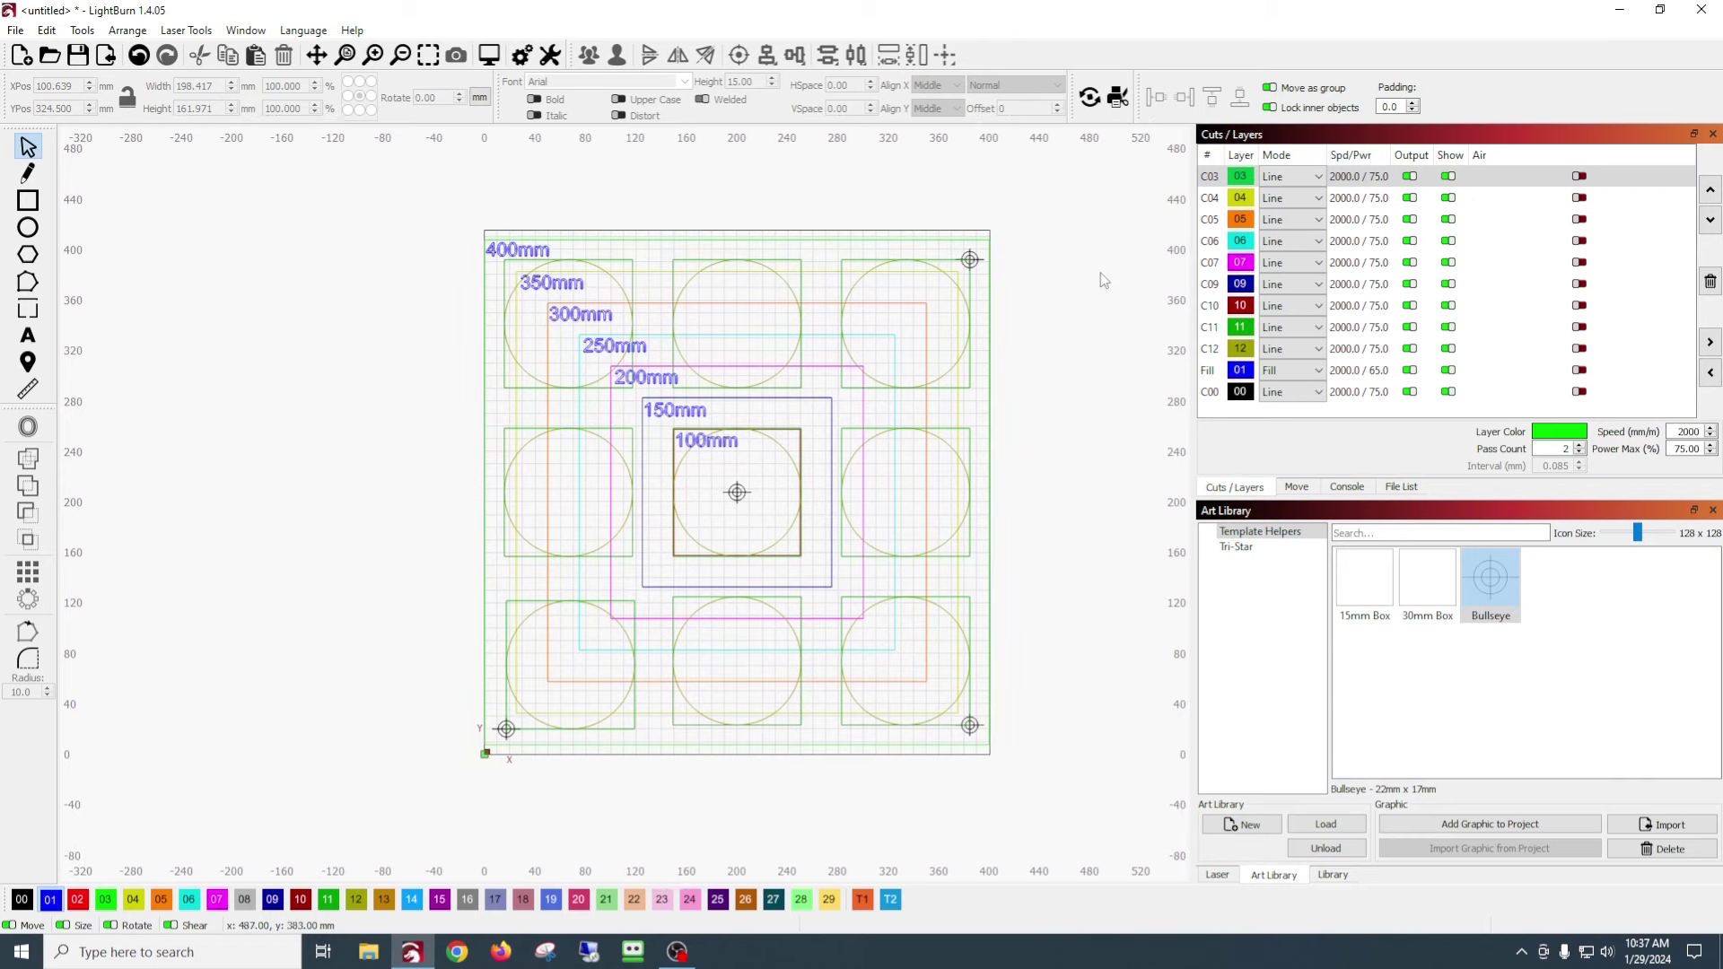
scroll(1100, 272, up, 2)
drag(1106, 289, 1170, 220)
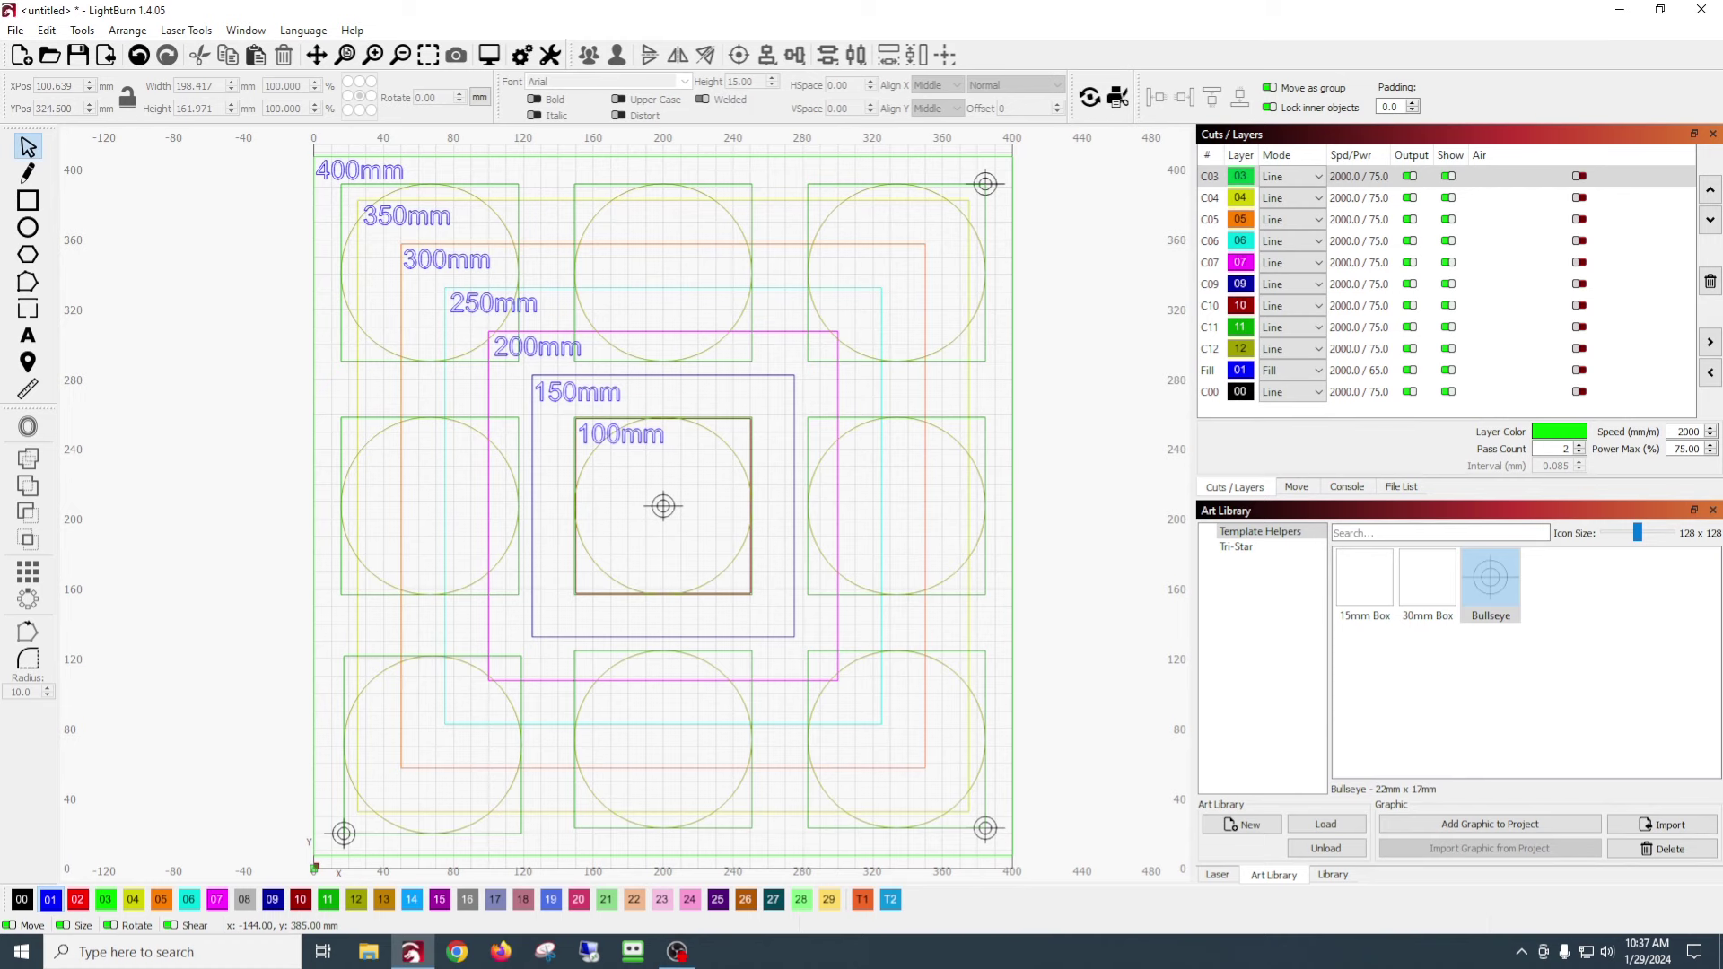
- Save the template as a LightBurn project named Wastegrid-2 in the lightburn network folder
click(16, 30)
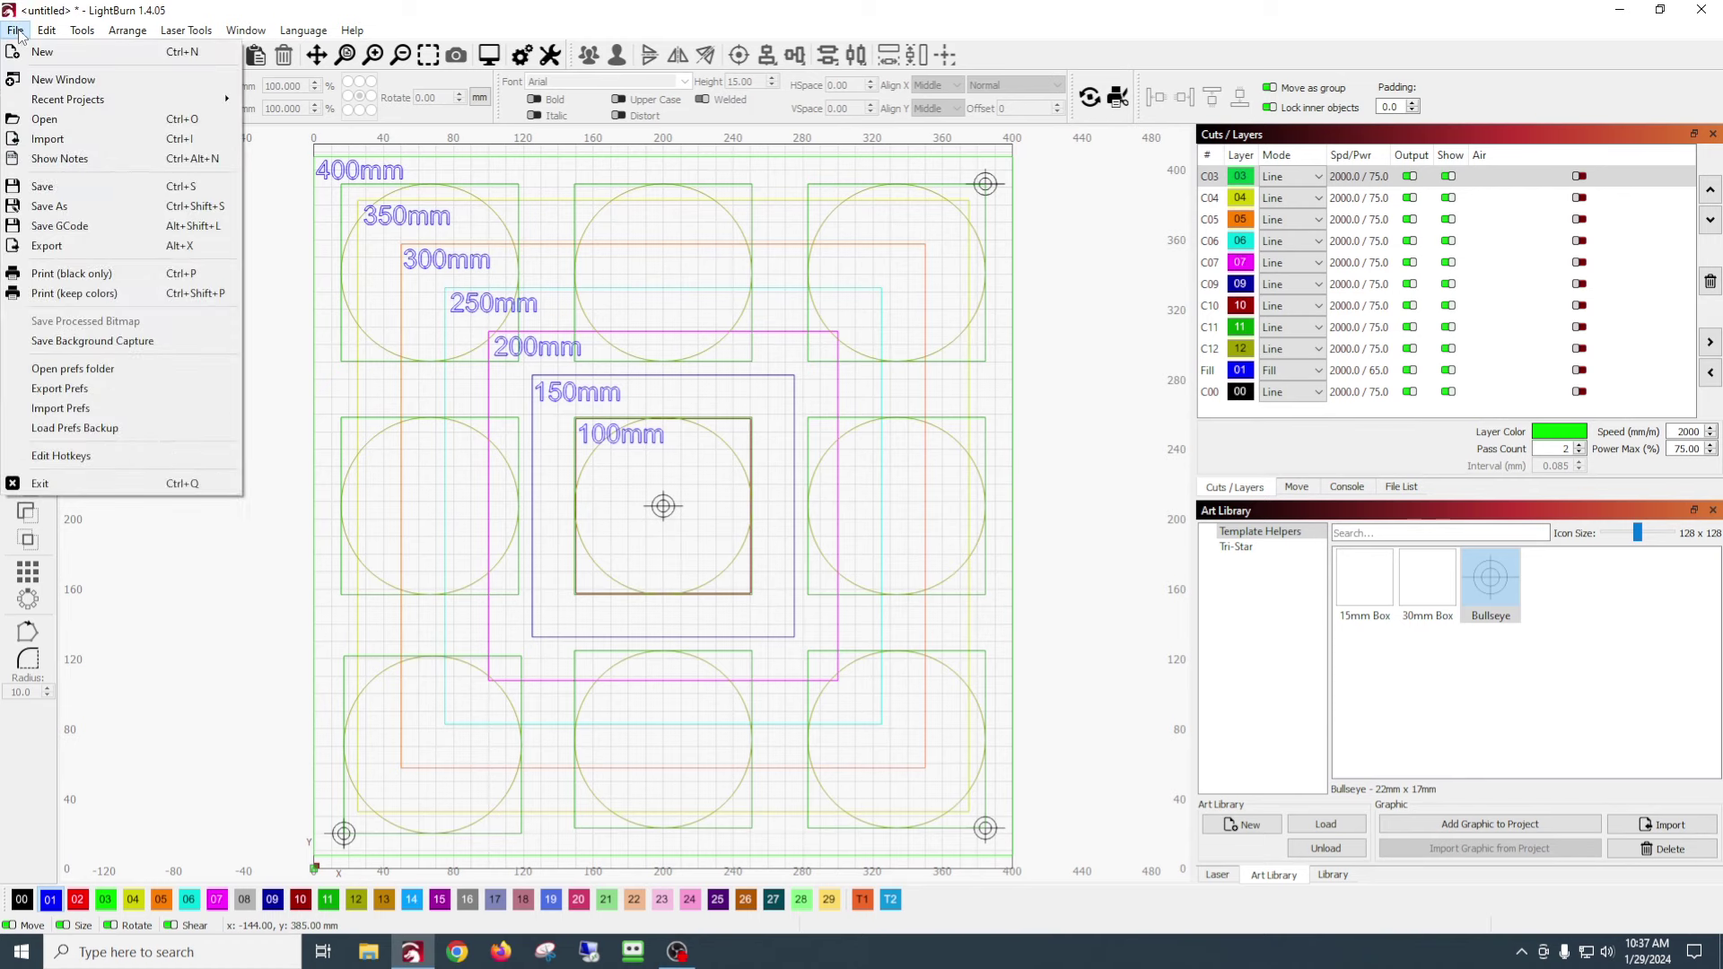
click(52, 206)
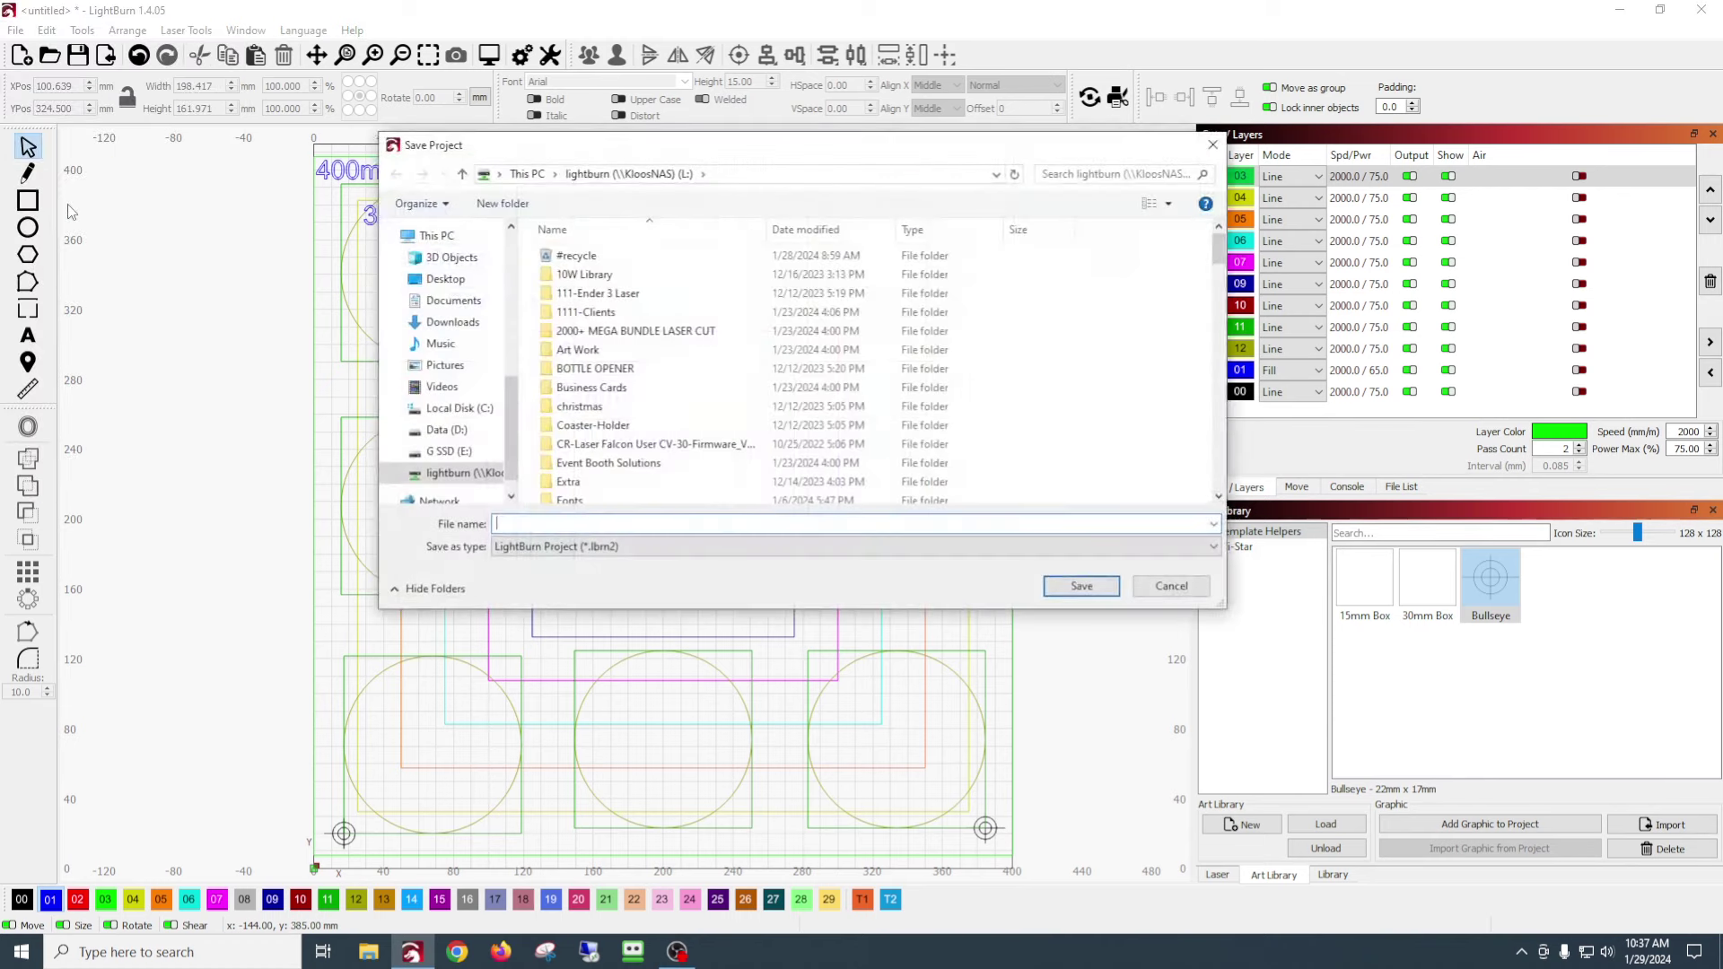
drag(1218, 246, 1217, 489)
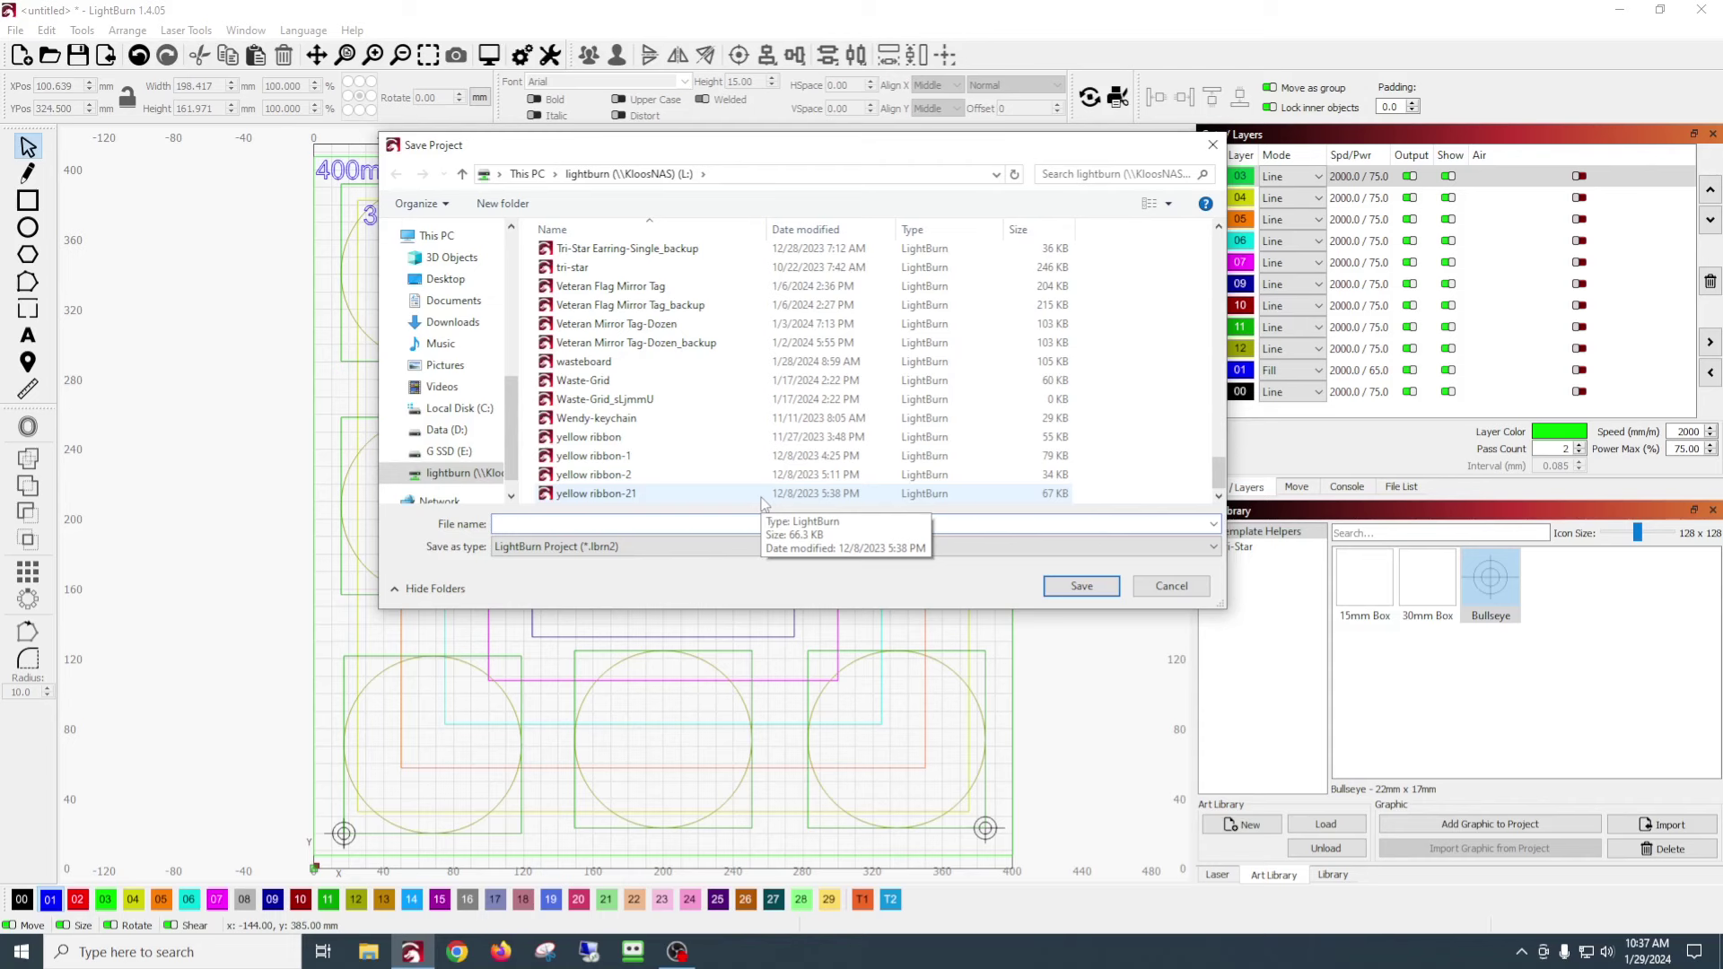
text(Waste)
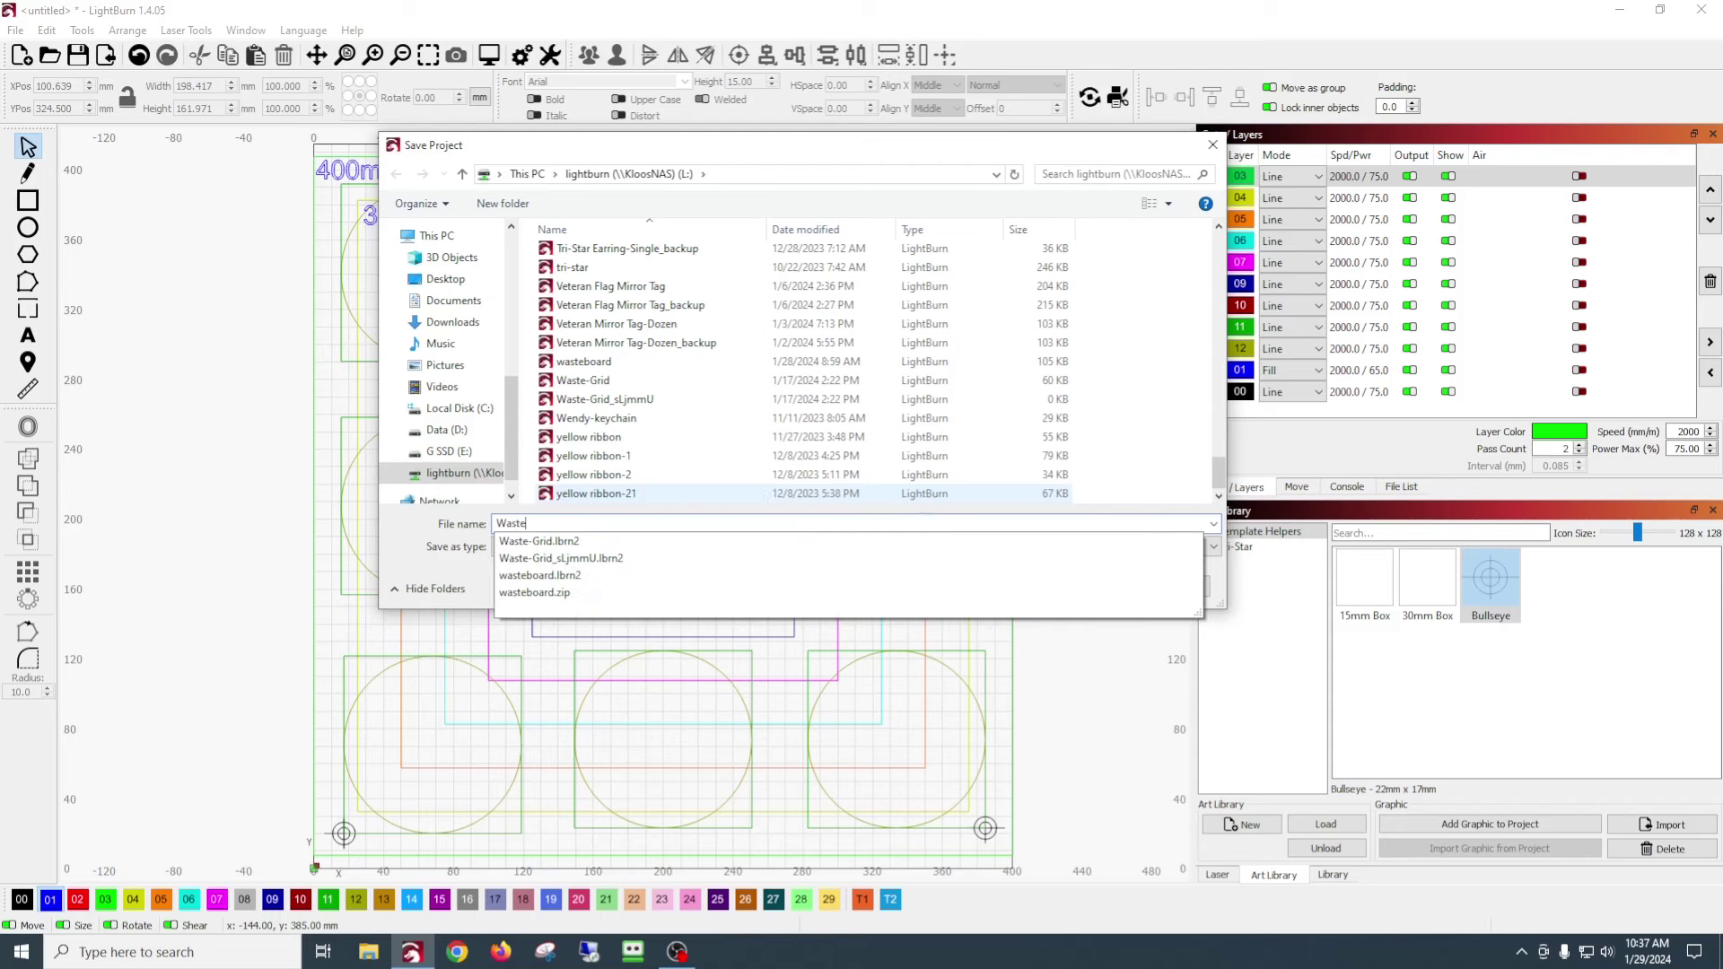
text(grid-2)
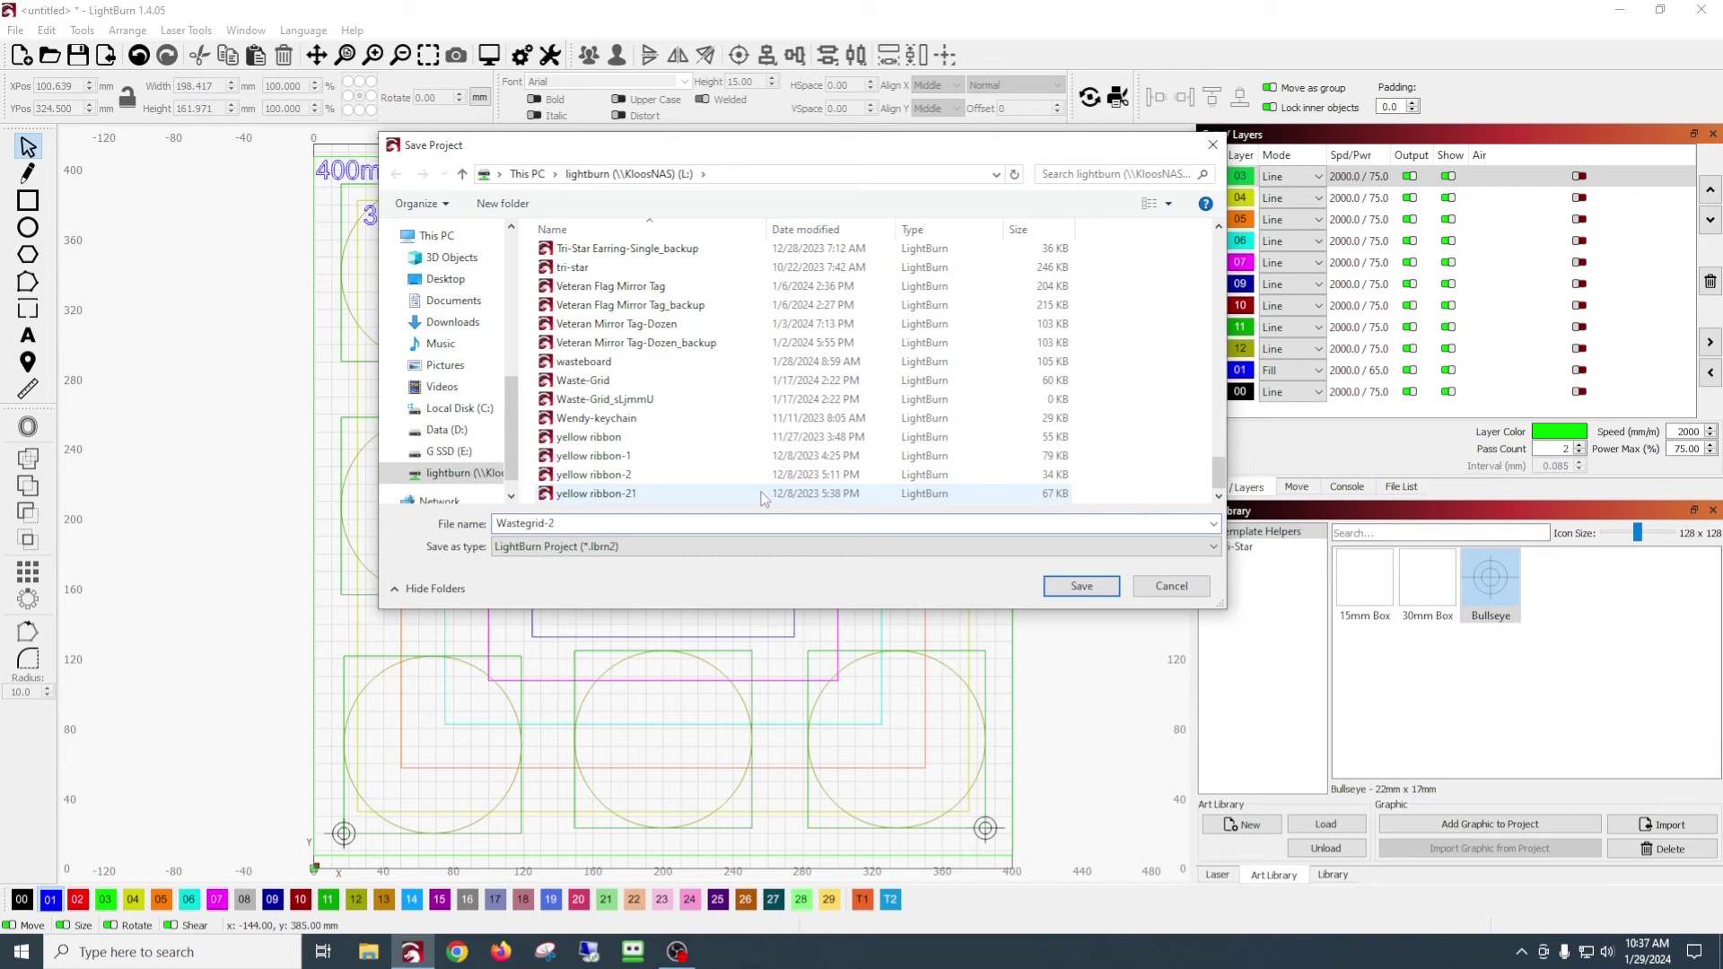
key(Return)
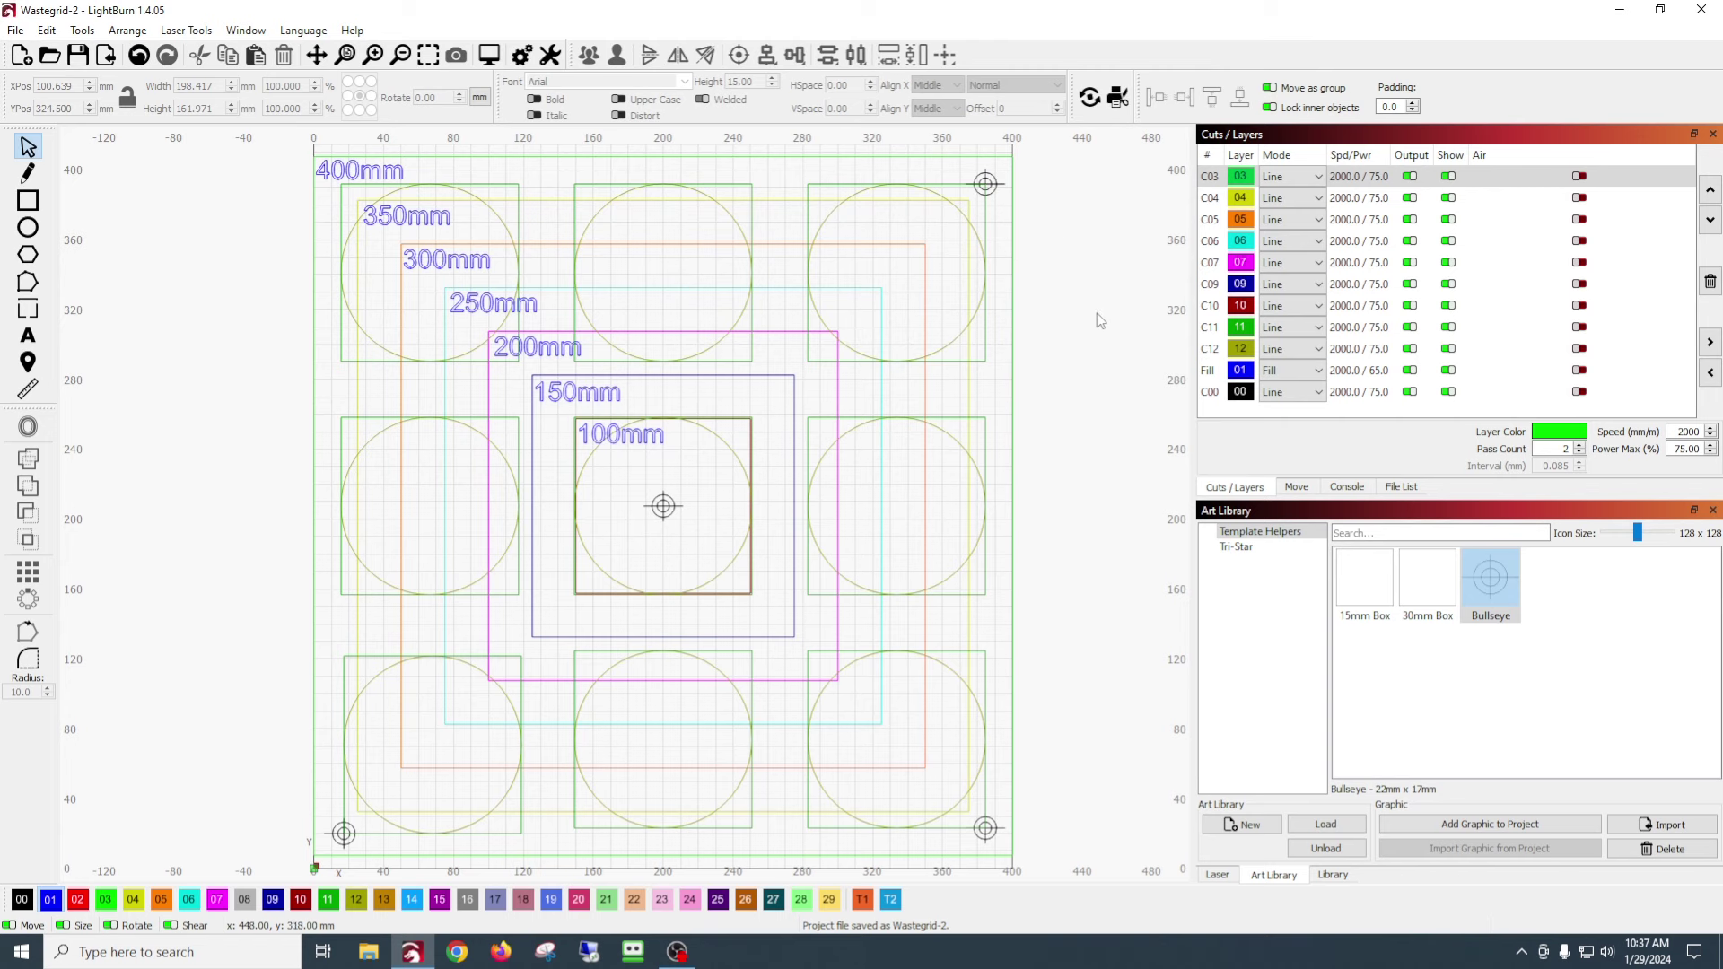
- Try selecting the whole template with an enclosing frame and its lower-right part with a crossing frame, and clear the selection
scroll(1108, 320, up, 2)
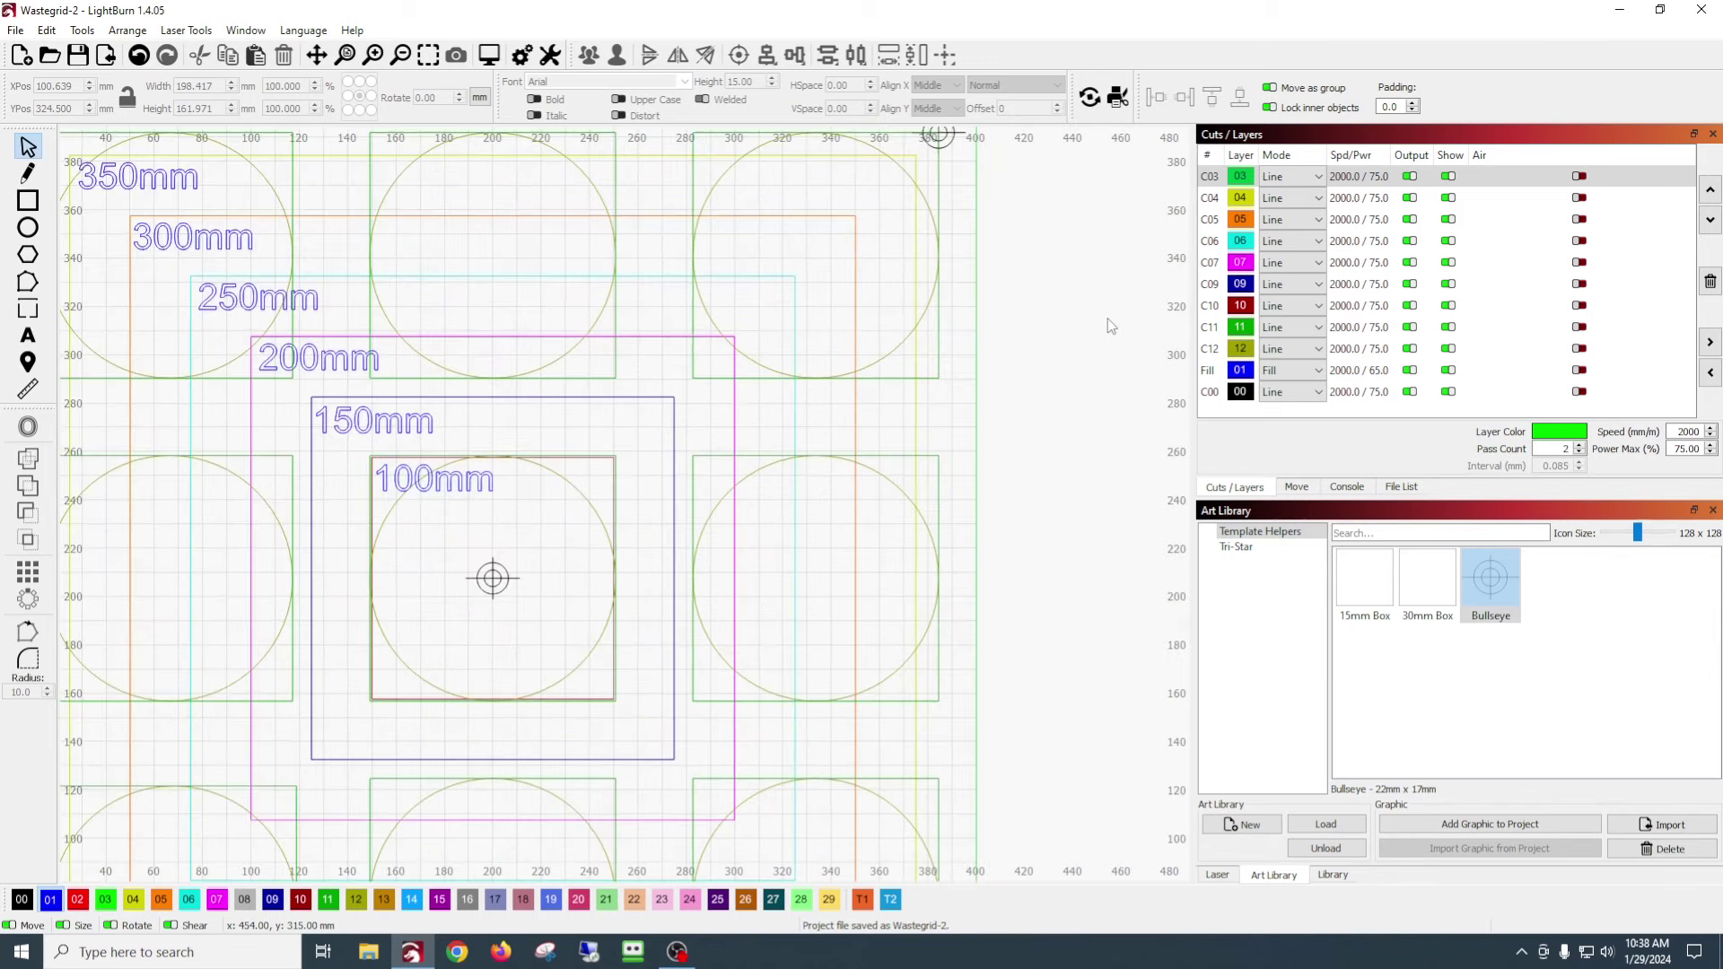
scroll(1107, 320, down, 4)
scroll(1108, 320, down, 1)
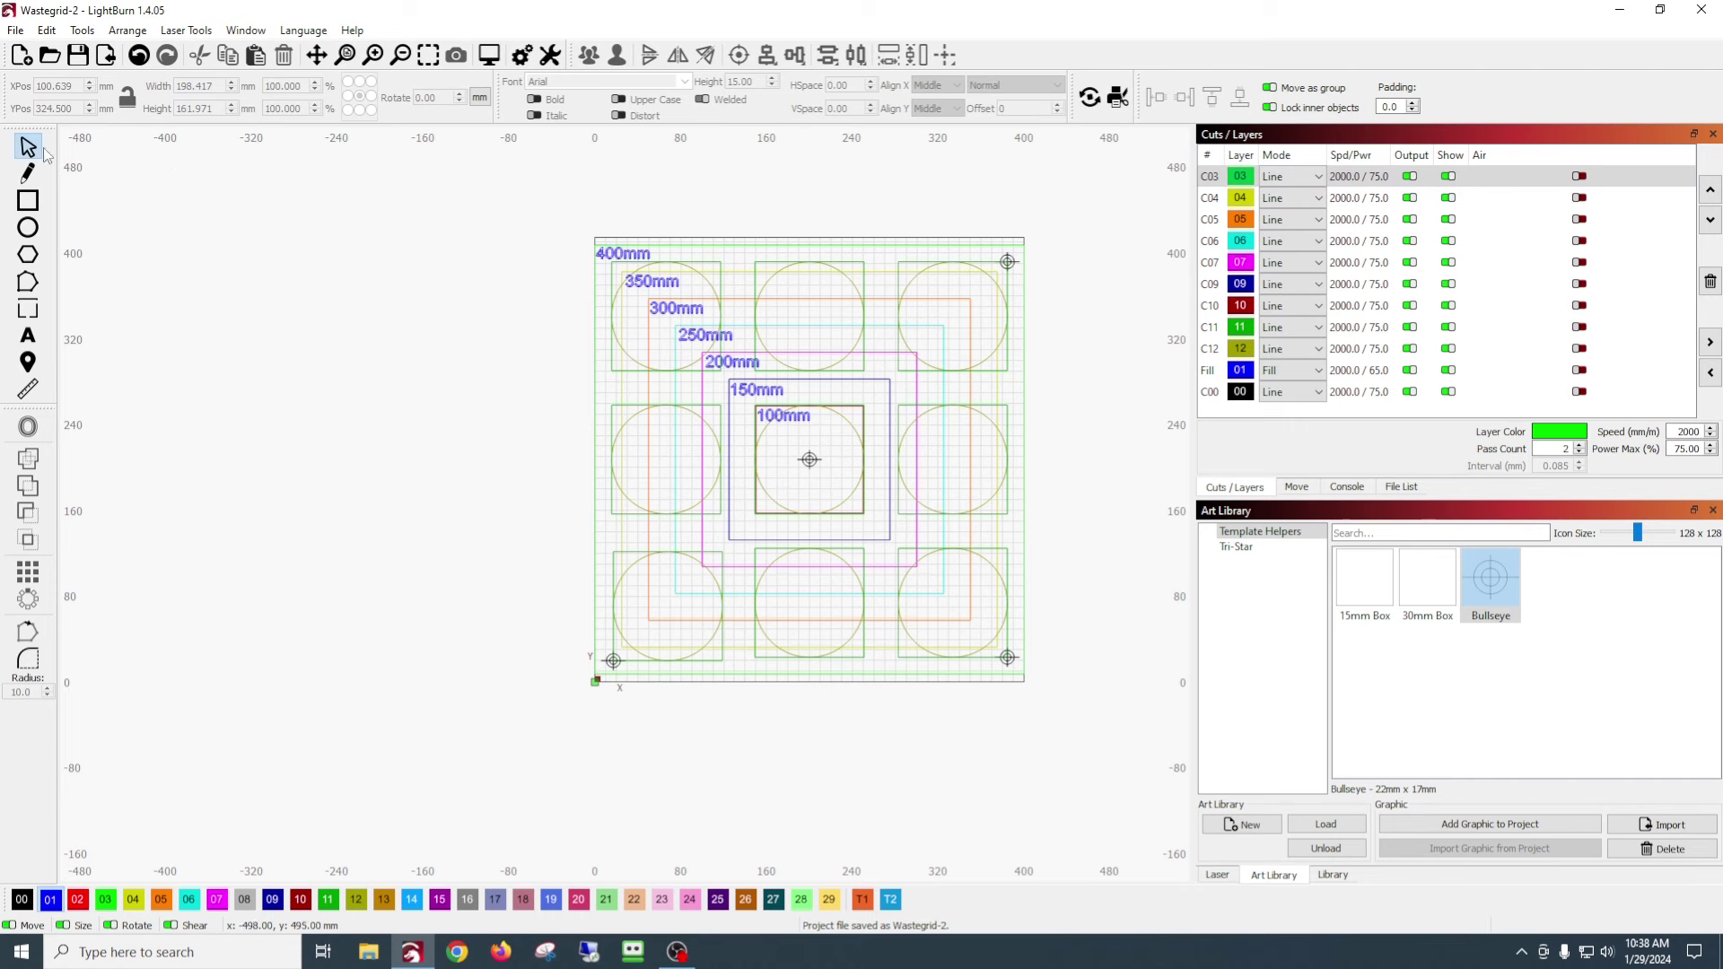
drag(519, 206, 1096, 746)
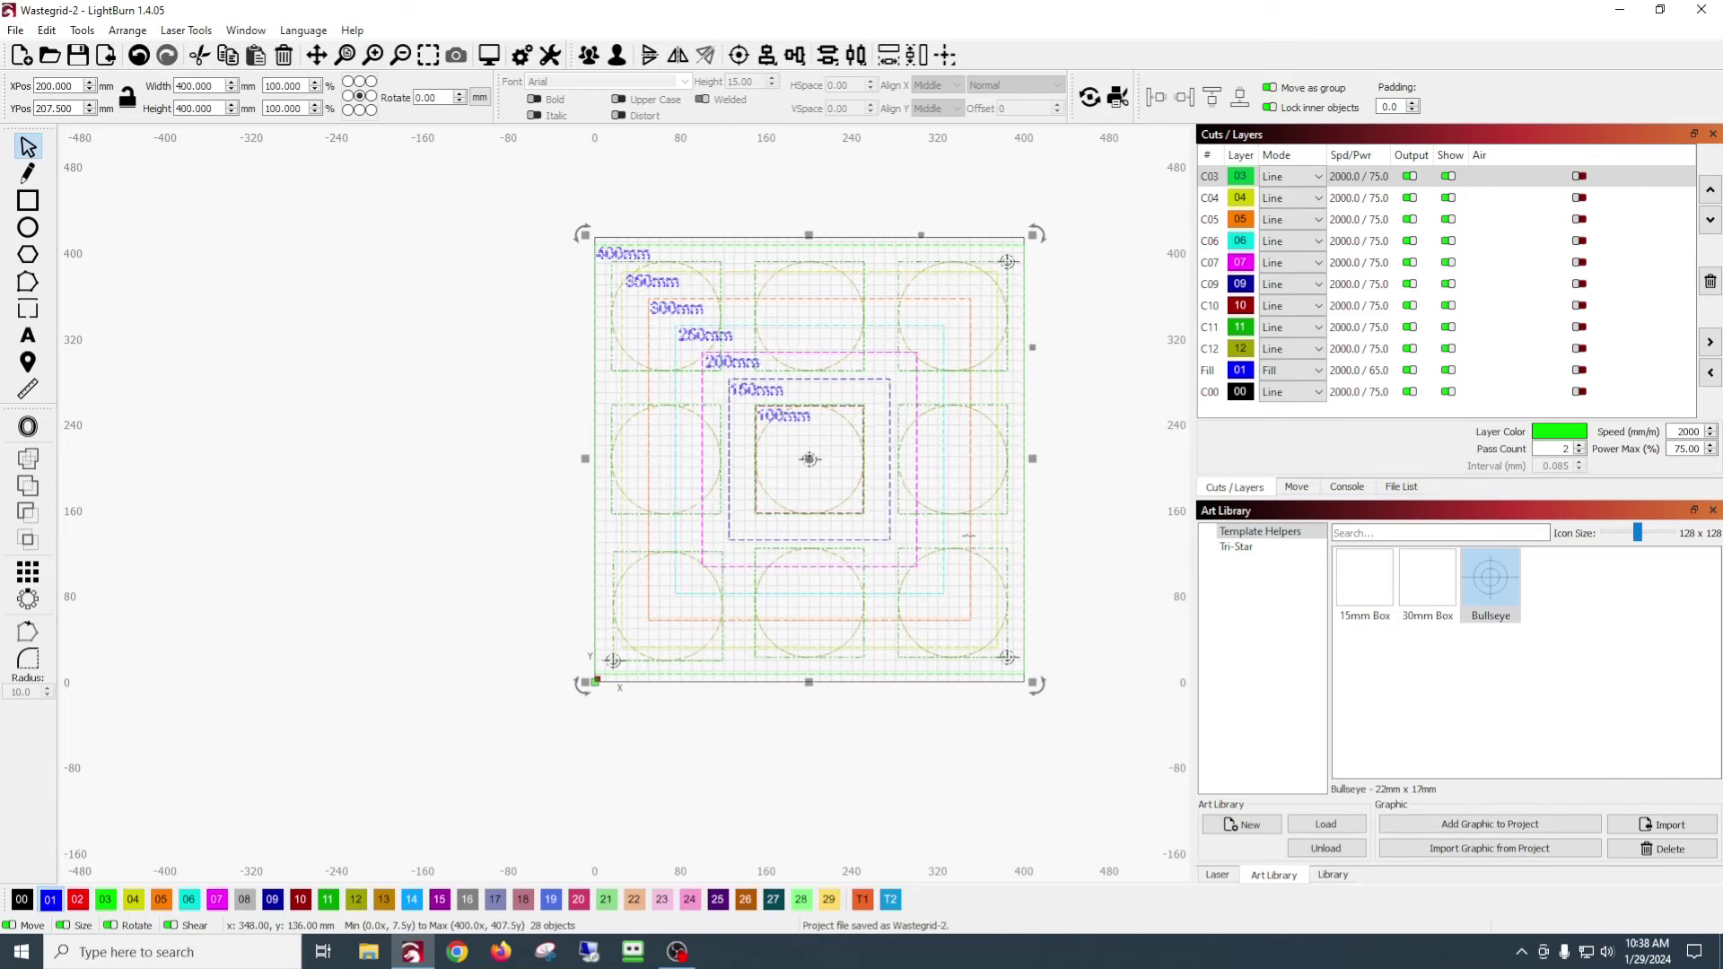
click(1014, 533)
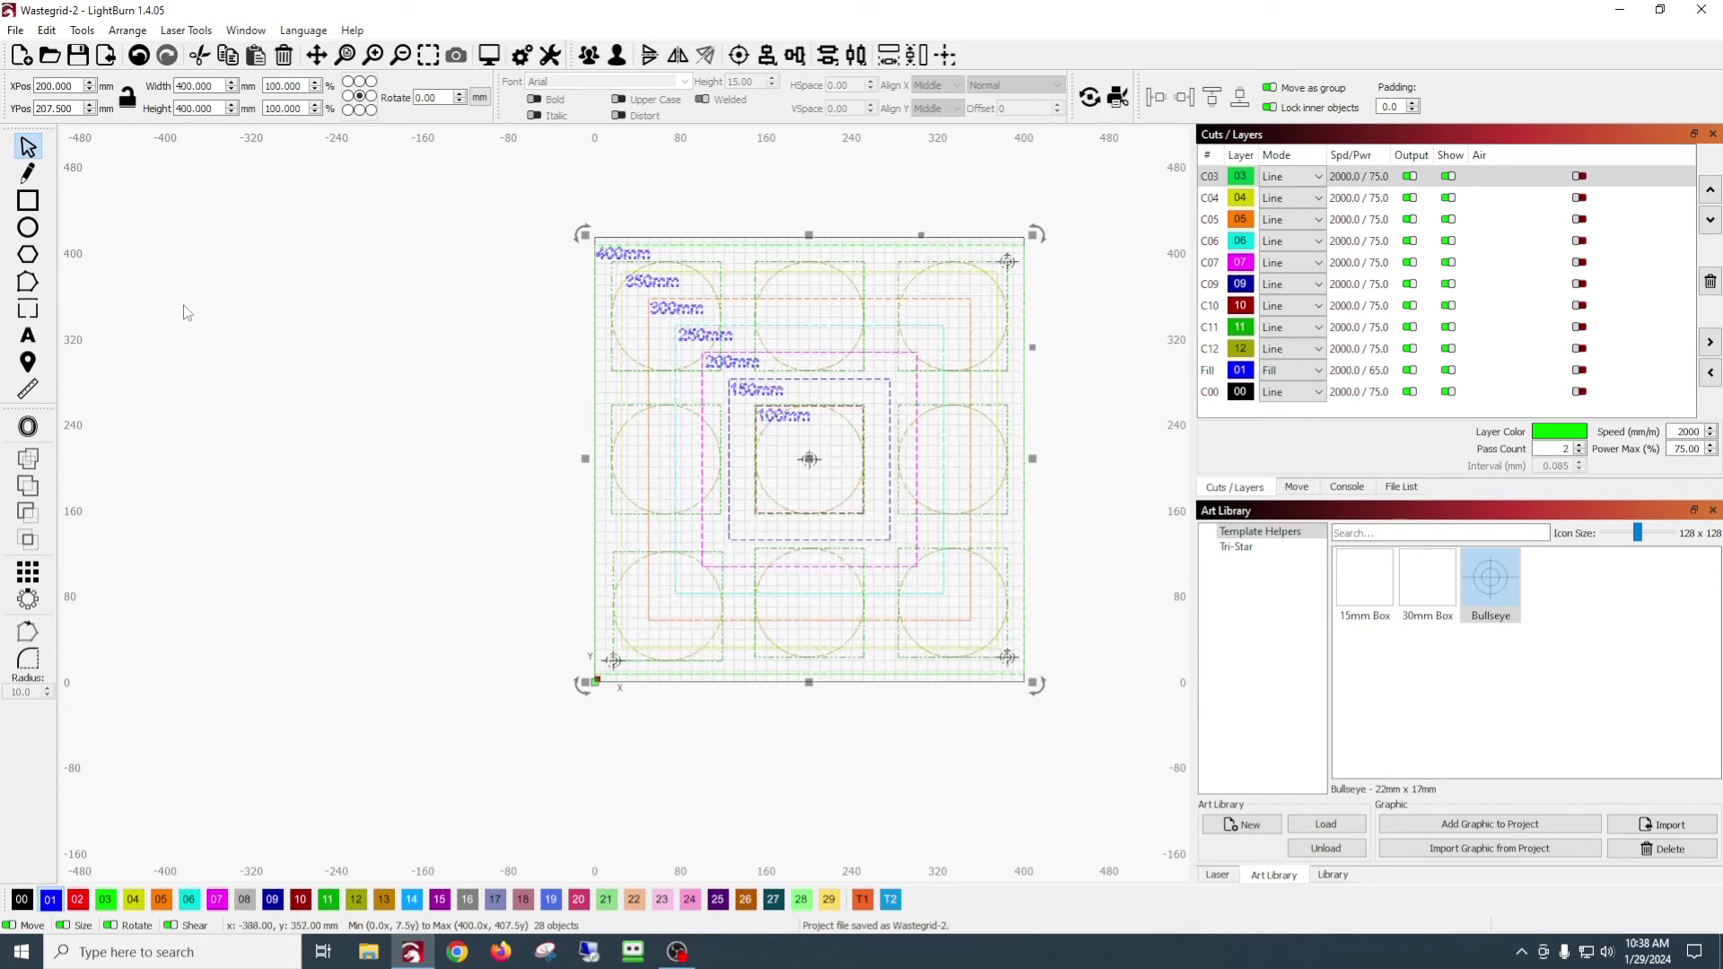
drag(1122, 758, 752, 496)
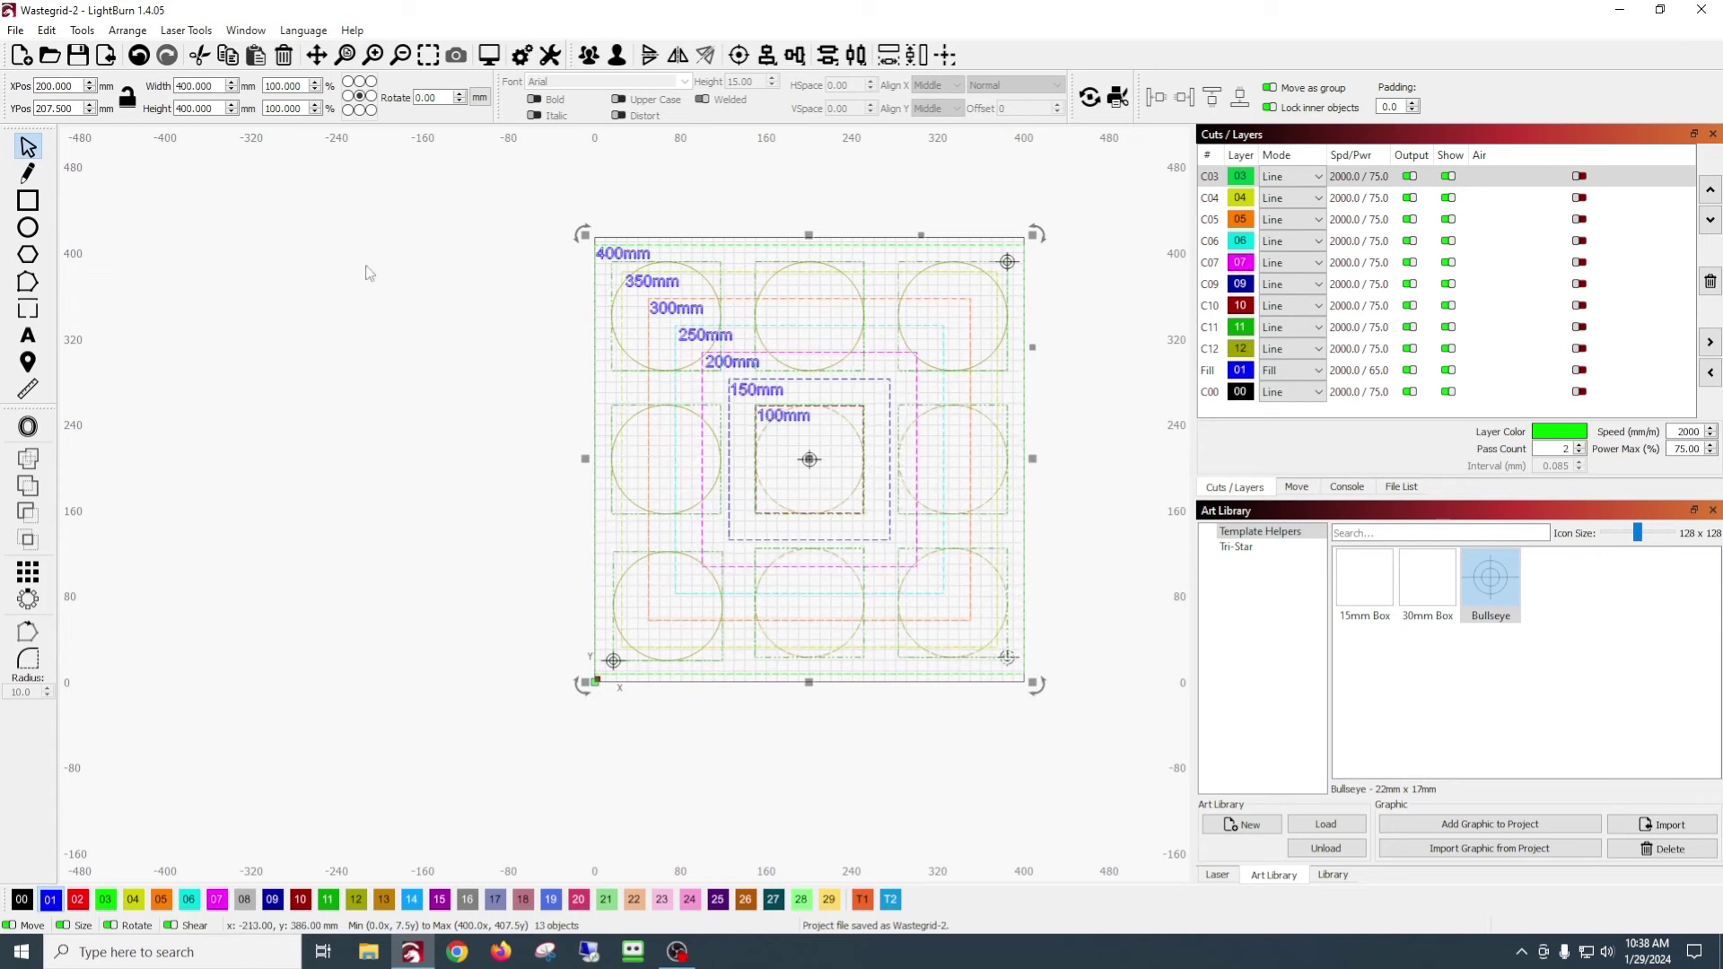
click(385, 208)
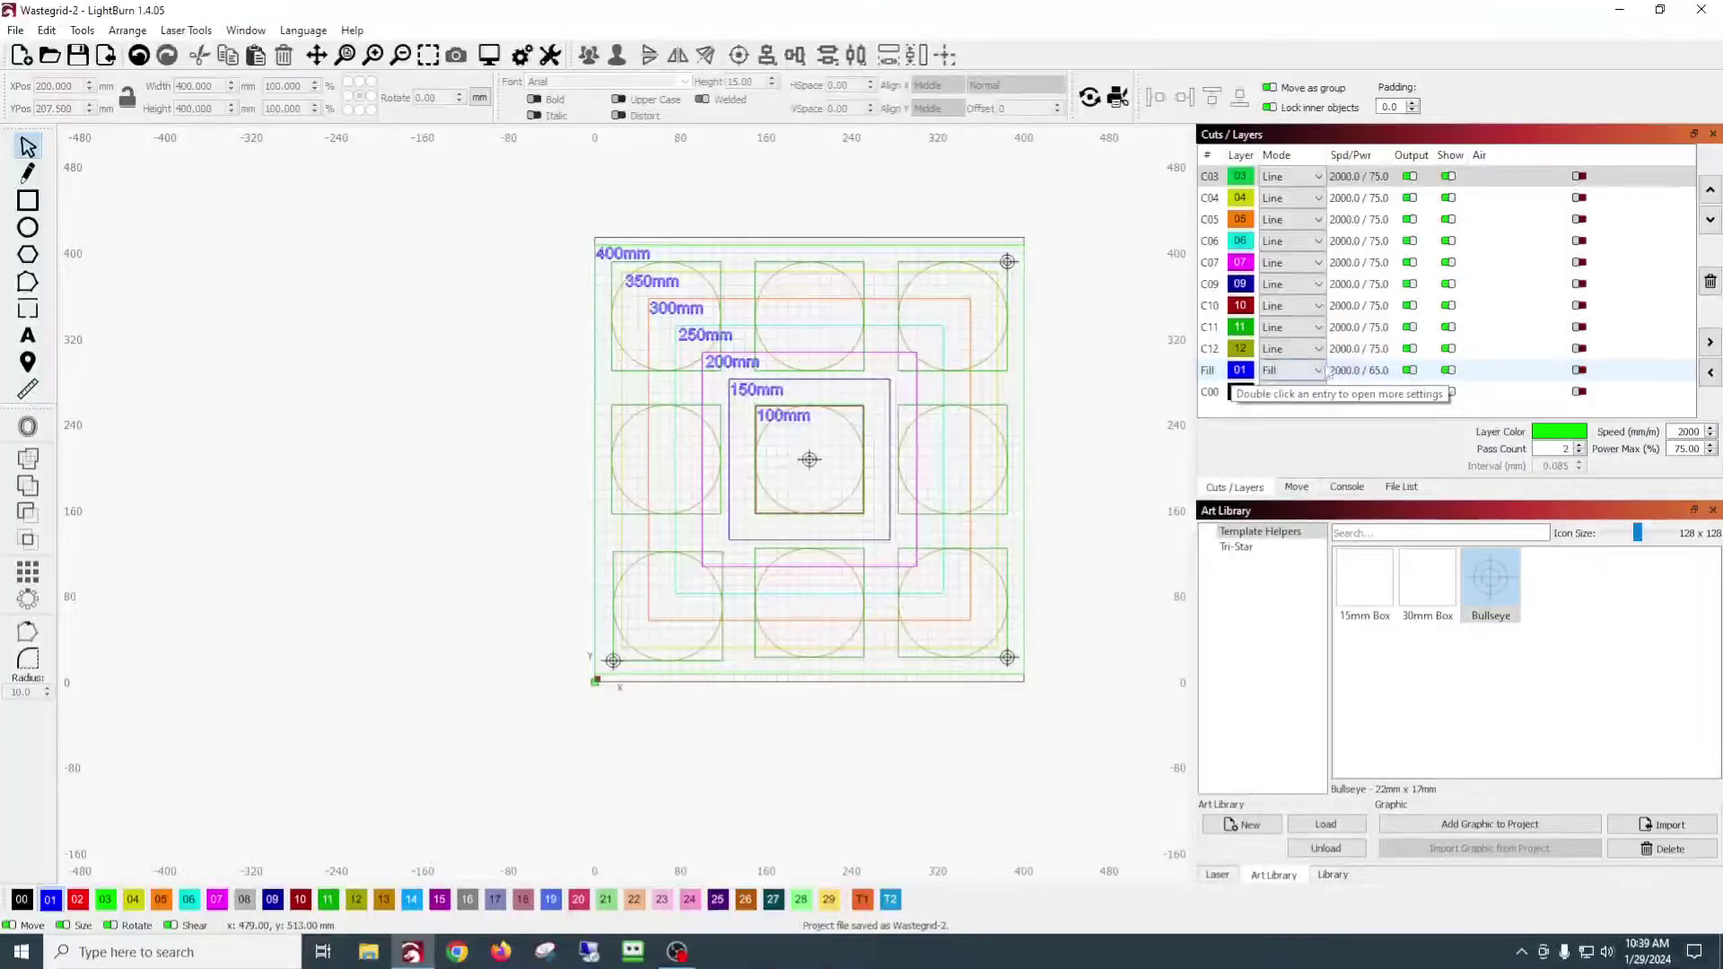
- Open the cut settings of blue fill layer 01 and try renaming the layer Fill1
double_click(1458, 511)
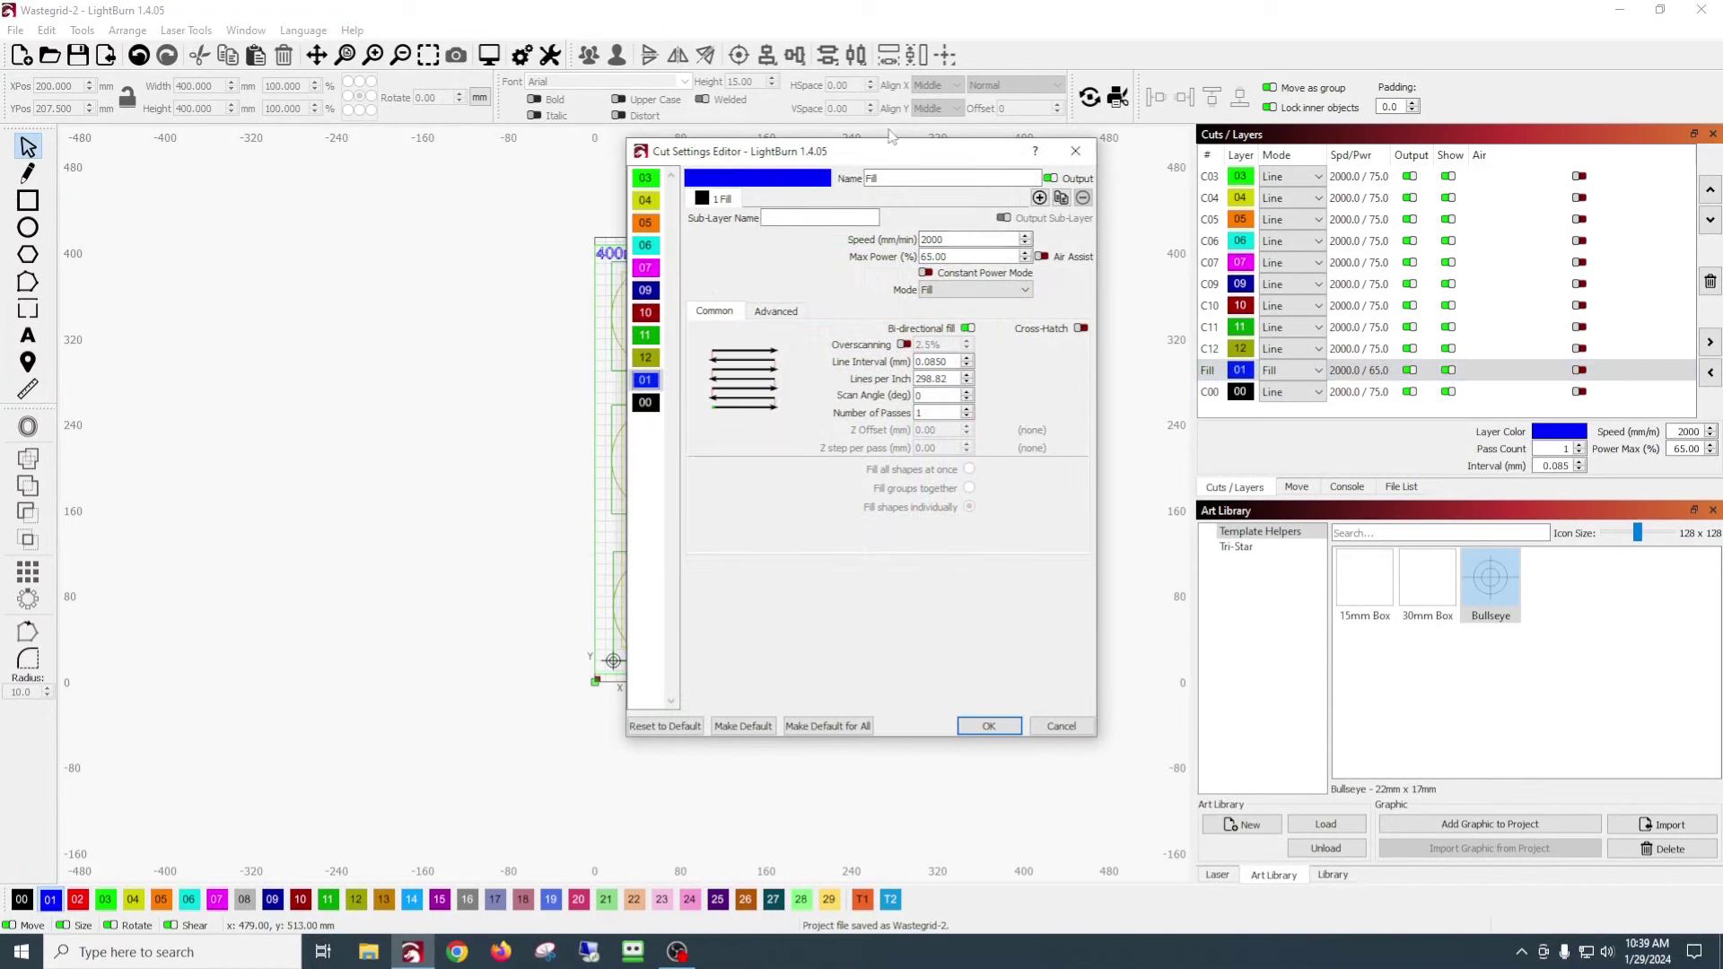
click(929, 172)
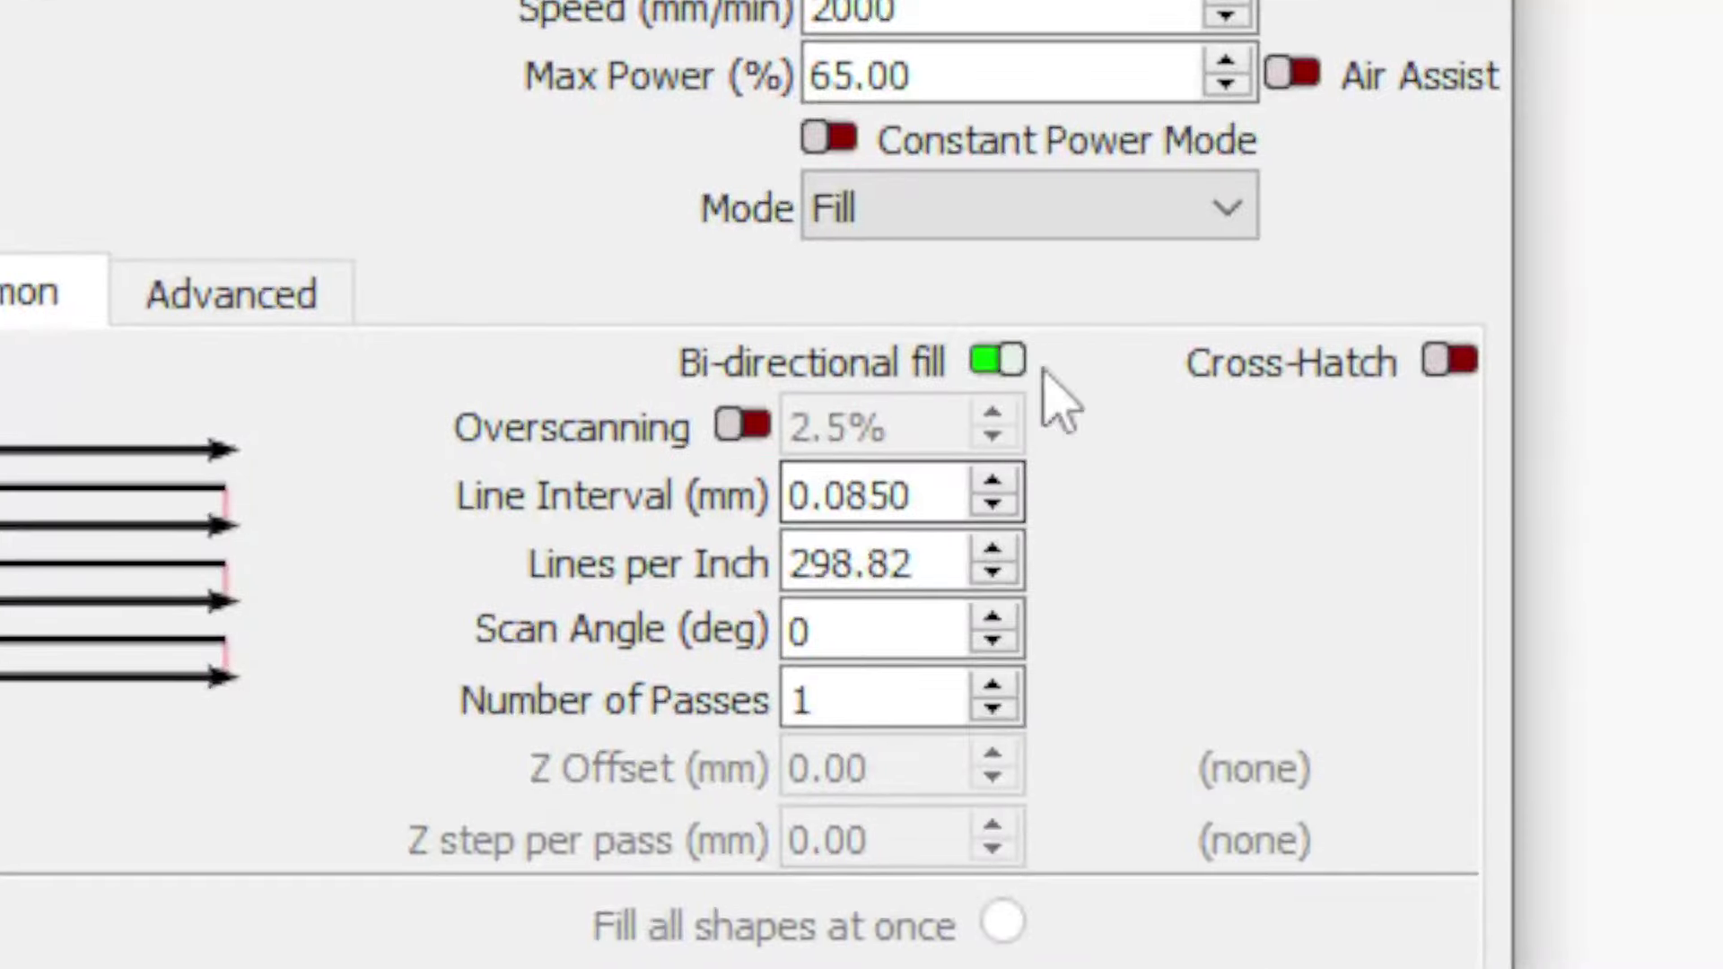
click(960, 177)
text(1)
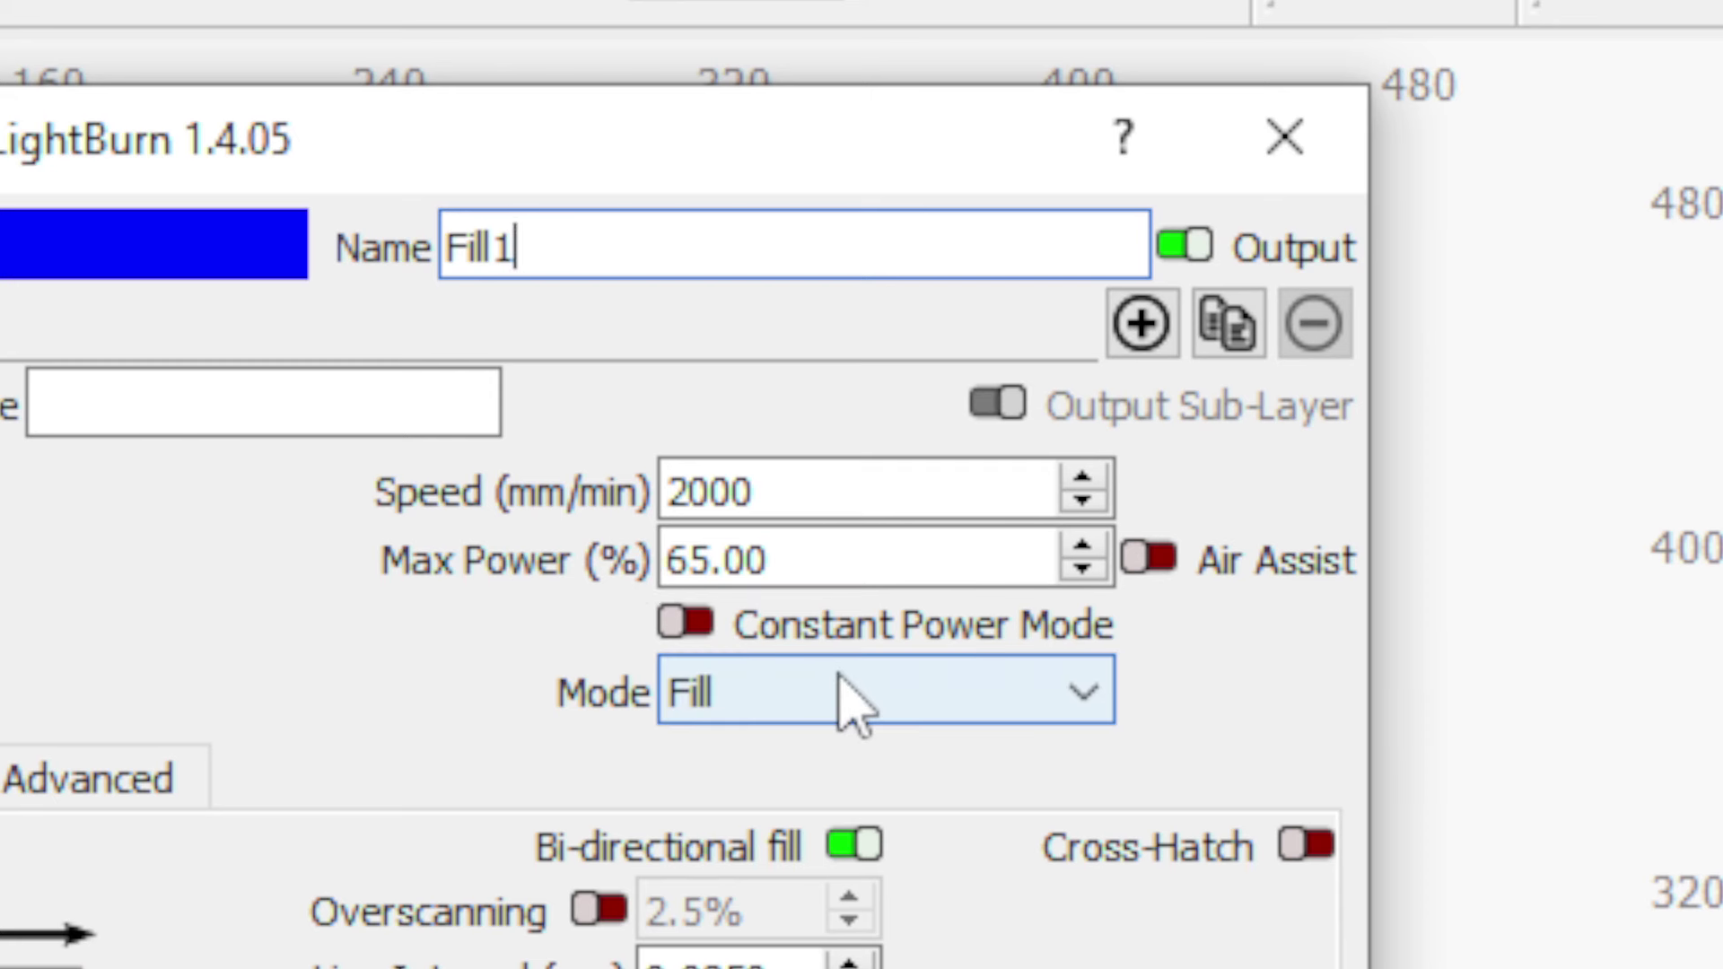
- Look through the mode options of blue layer 01 without changing the mode and restore the layer name to Fill
click(1089, 698)
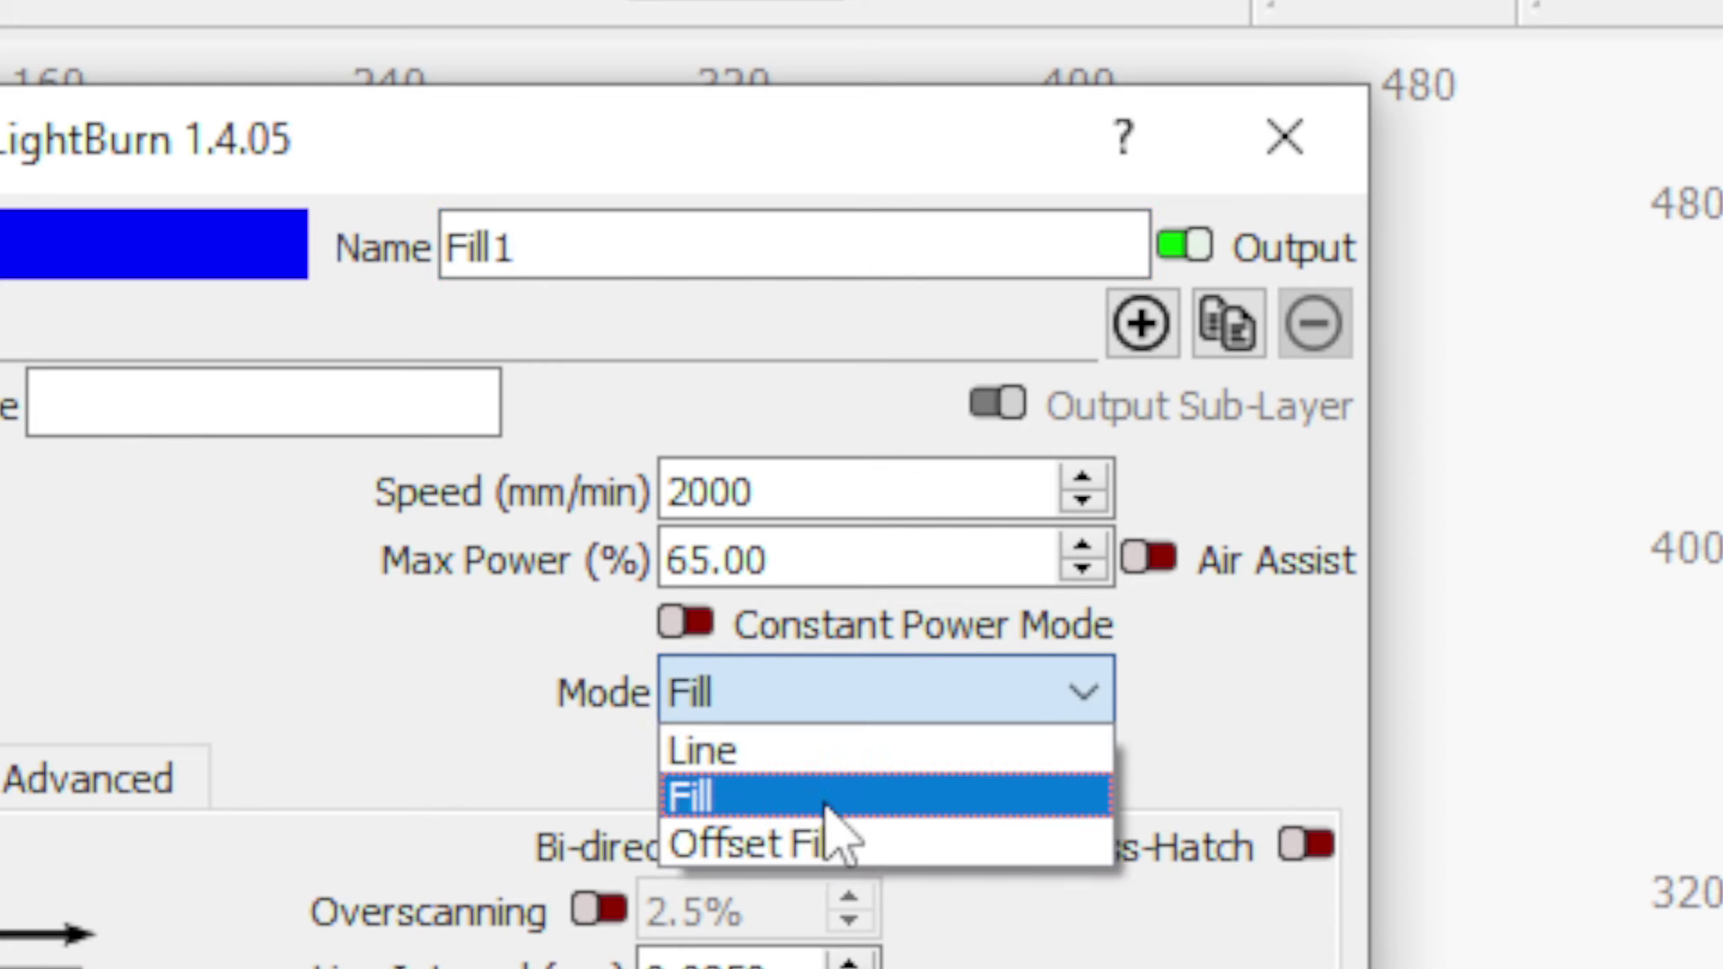
click(1213, 664)
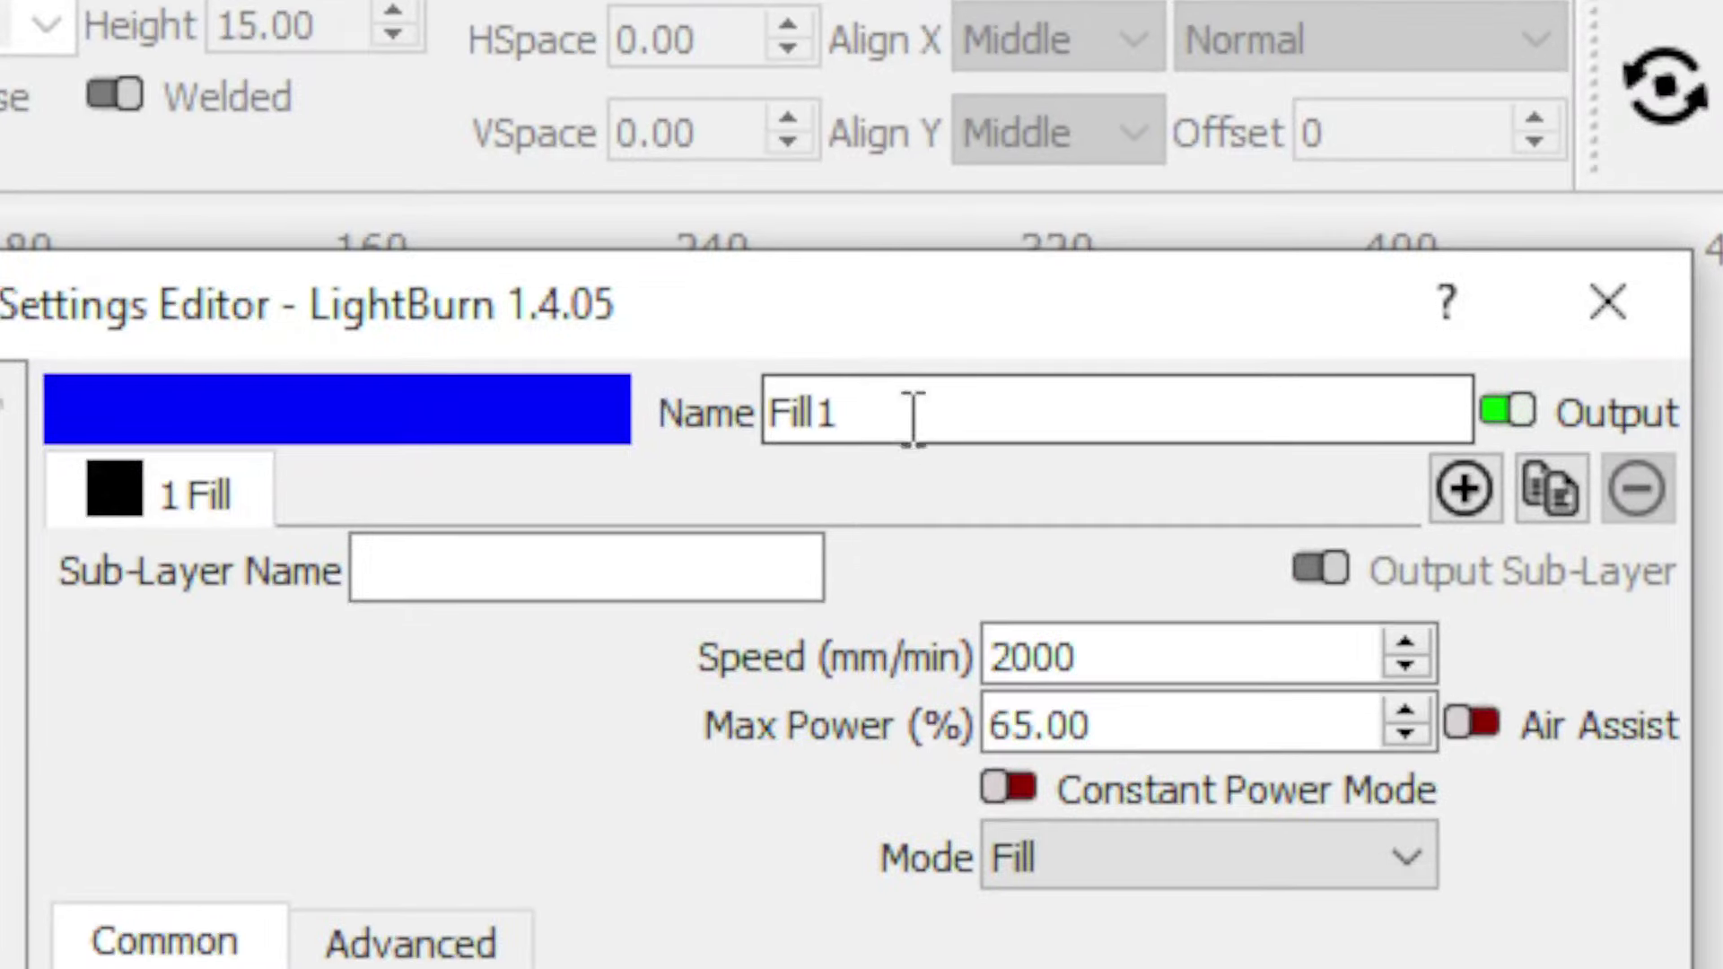
click(924, 409)
key(BackSpace)
click(866, 368)
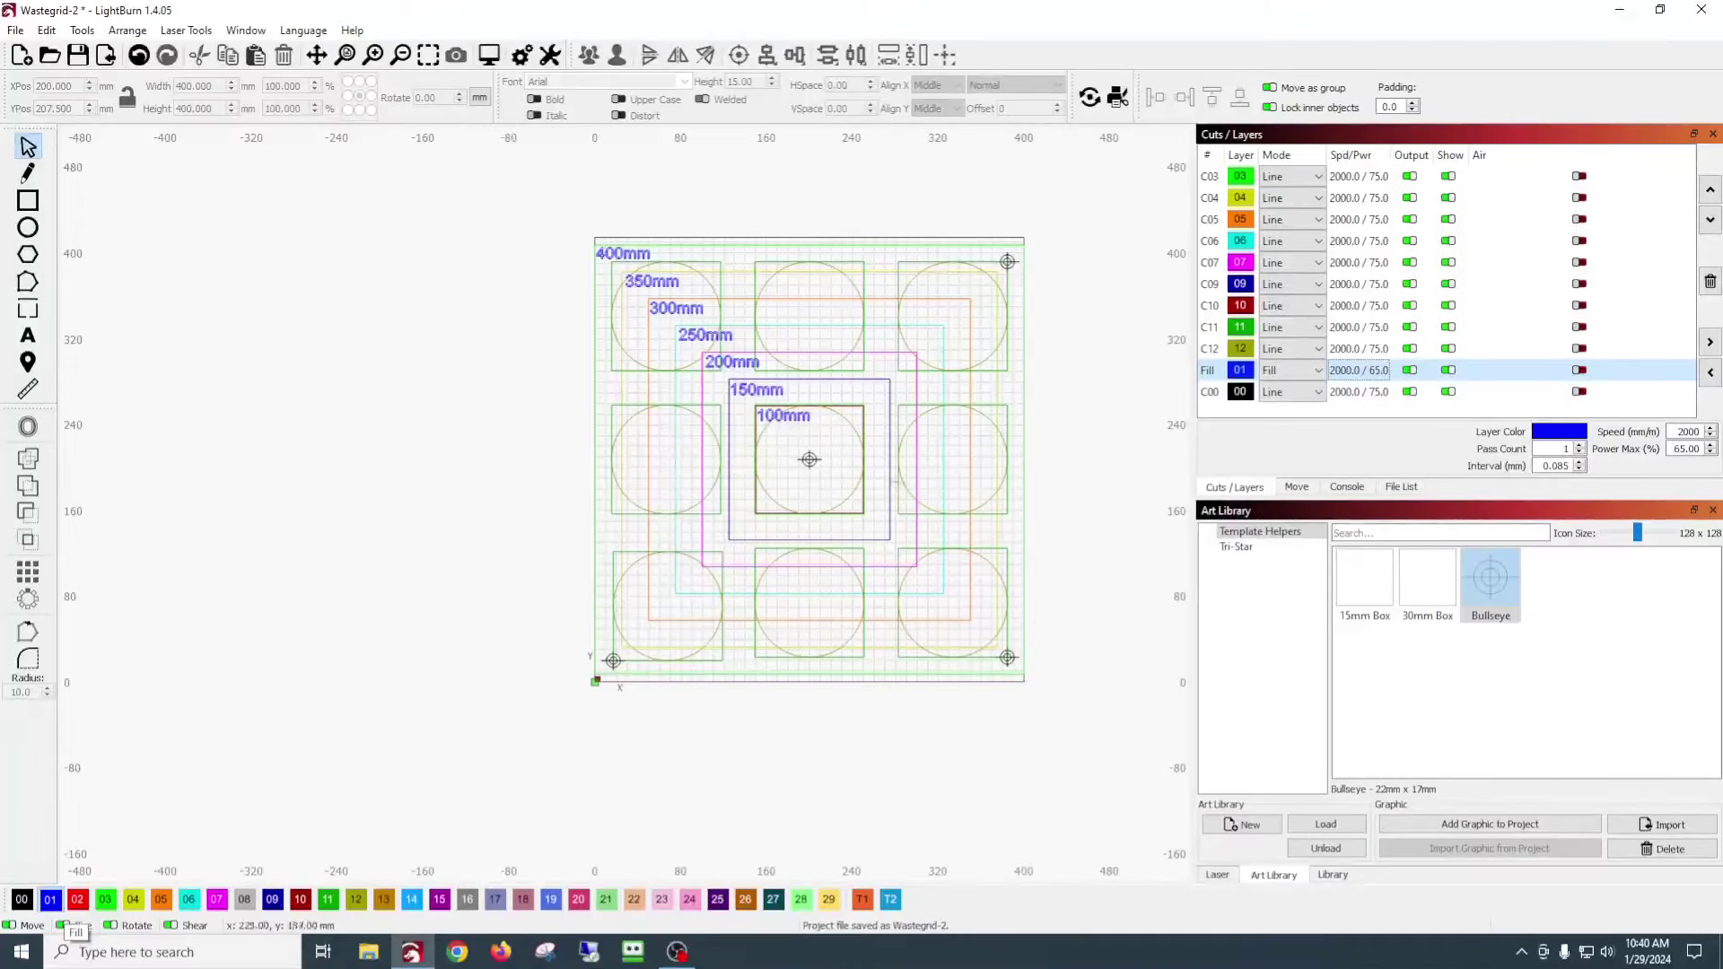
- Check green layer 03's cut settings and blue layer 01's advanced fill settings, switching Flood Fill off and back on
double_click(1363, 182)
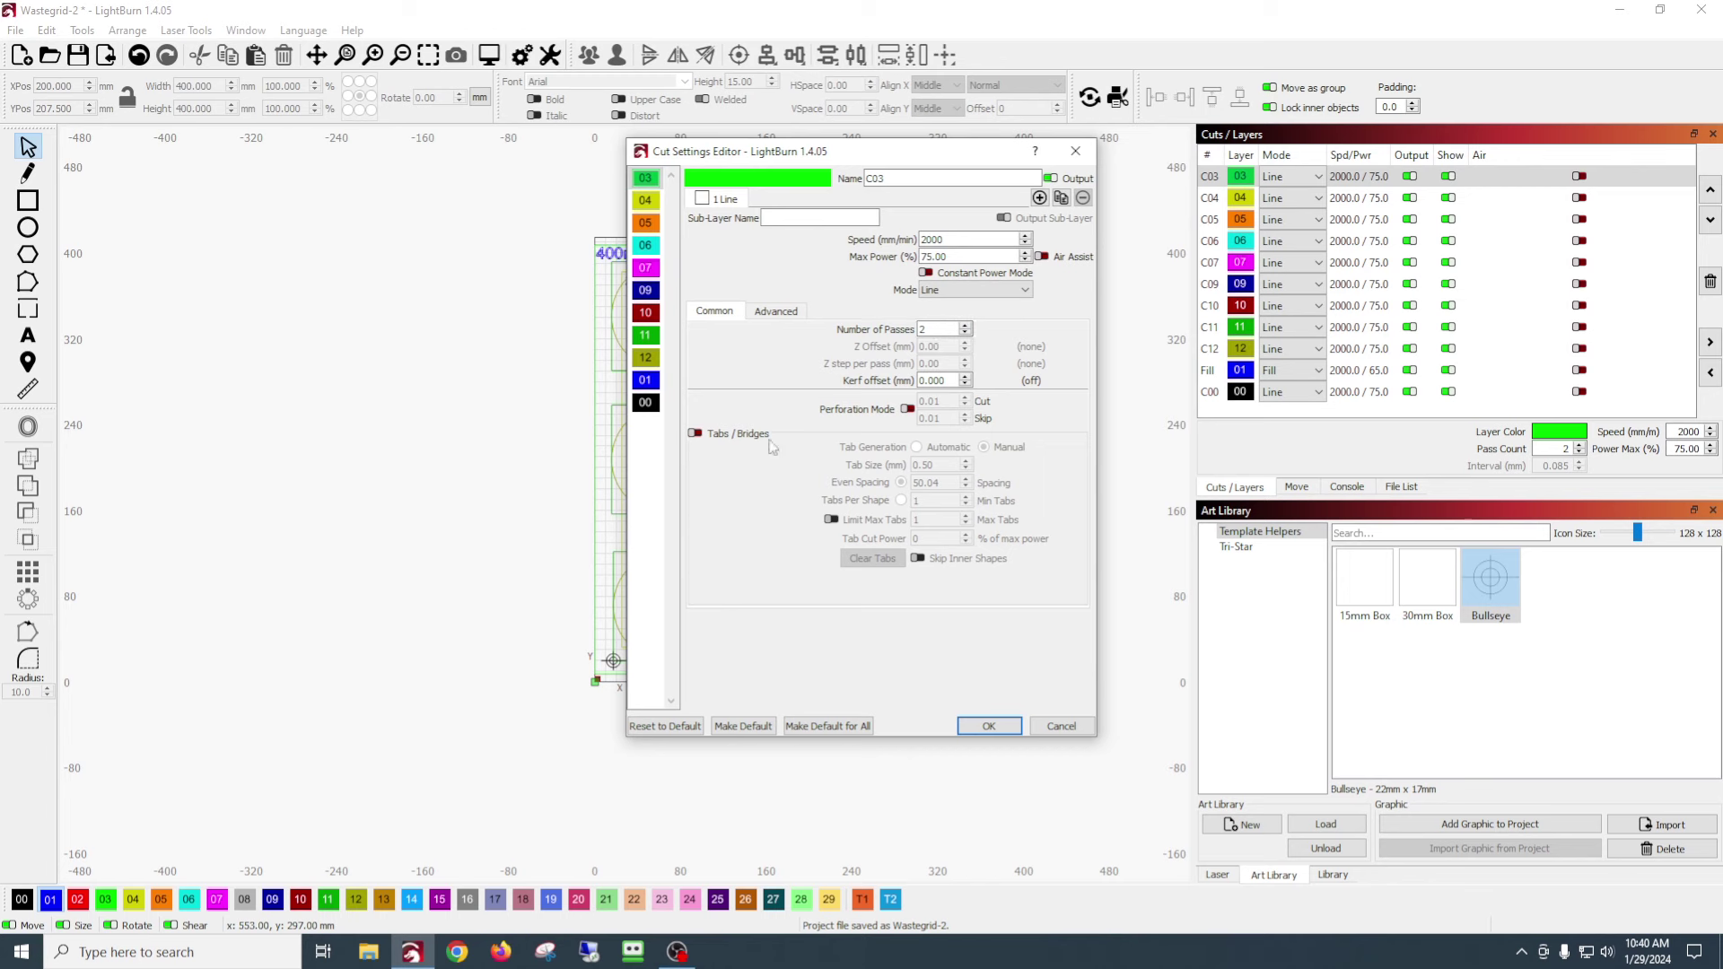
click(985, 726)
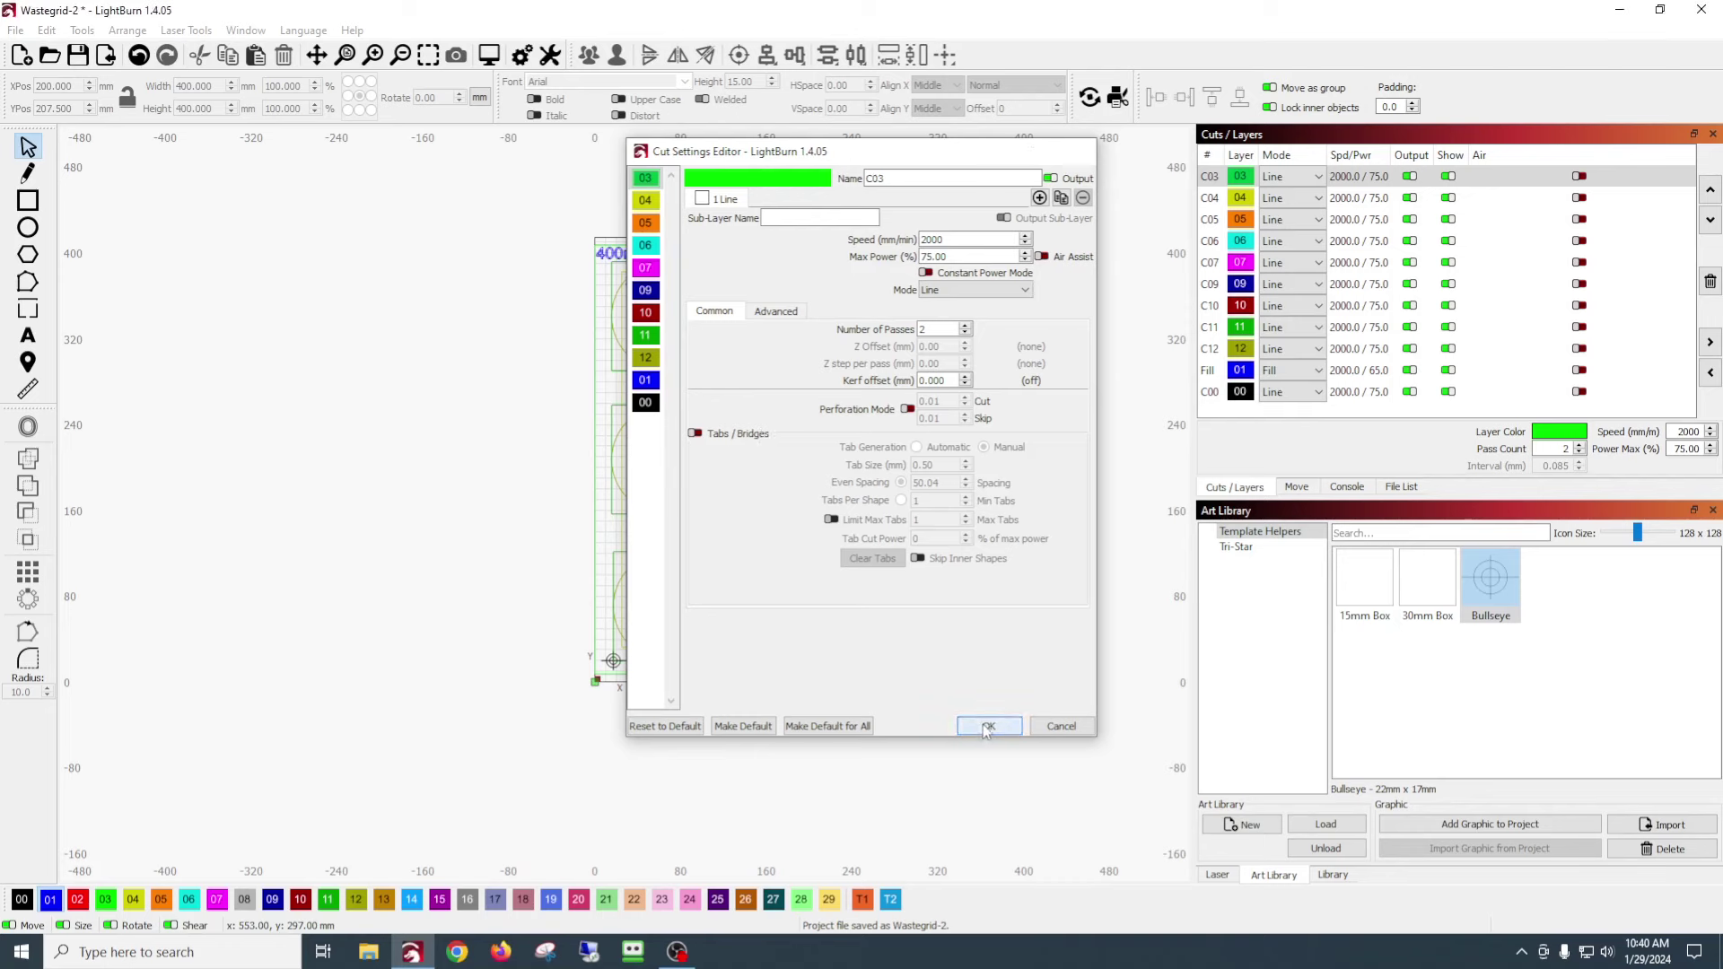
double_click(1346, 377)
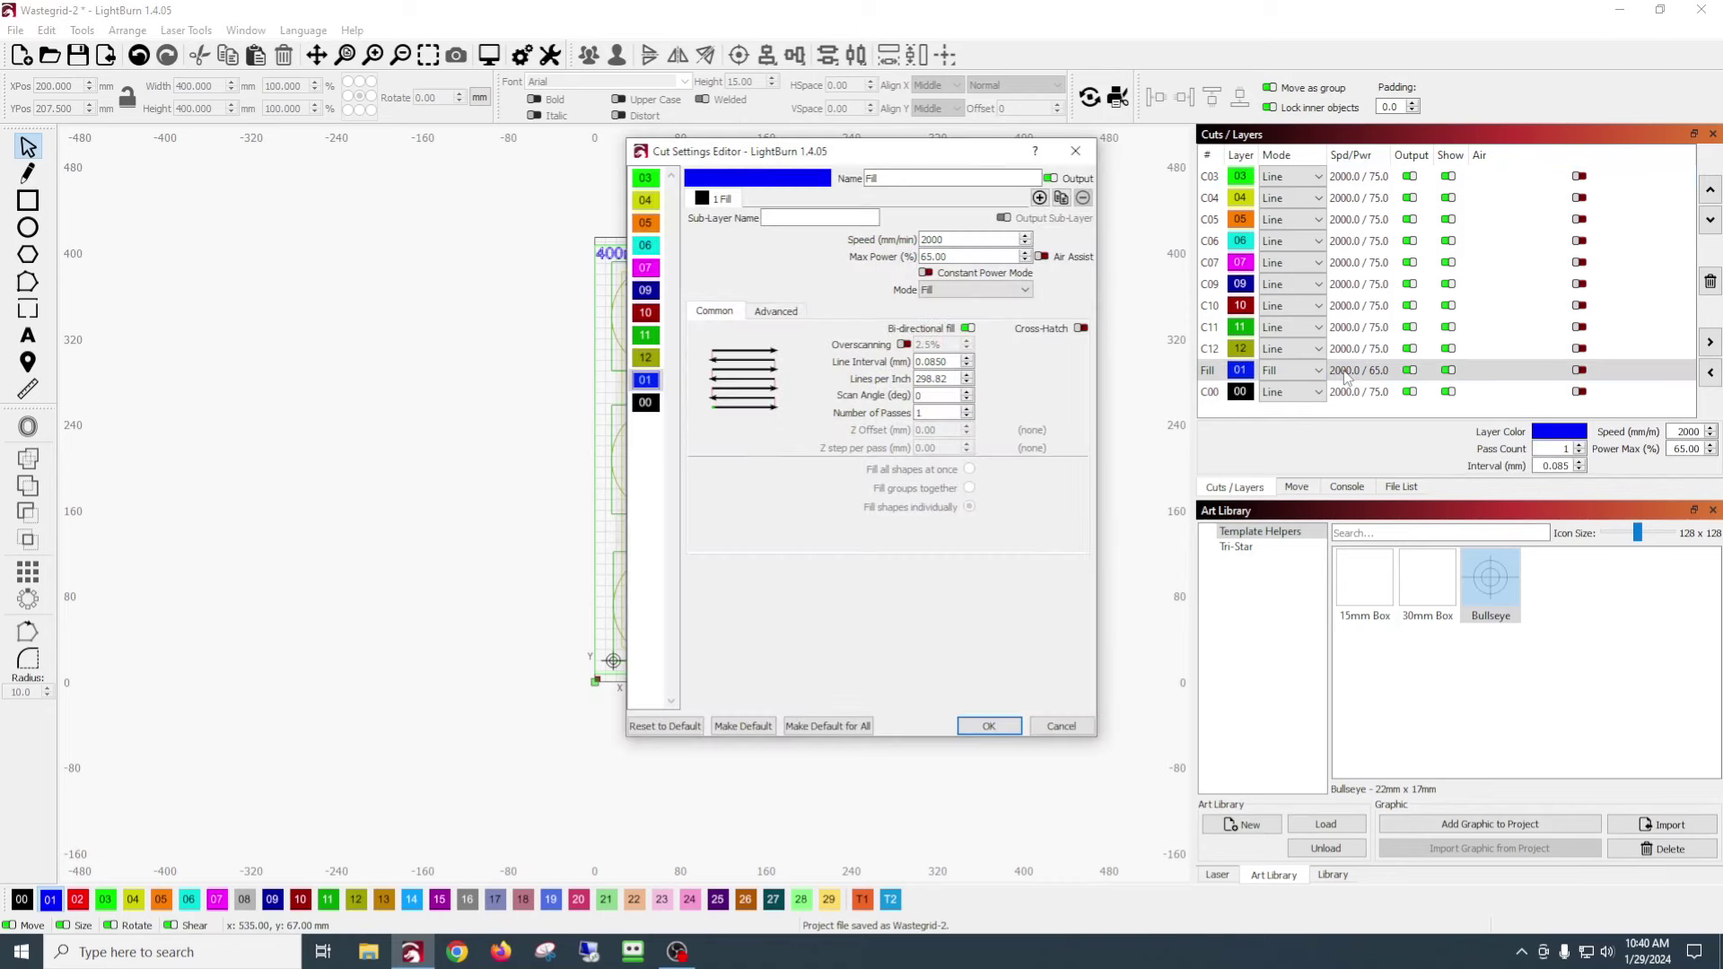
click(774, 312)
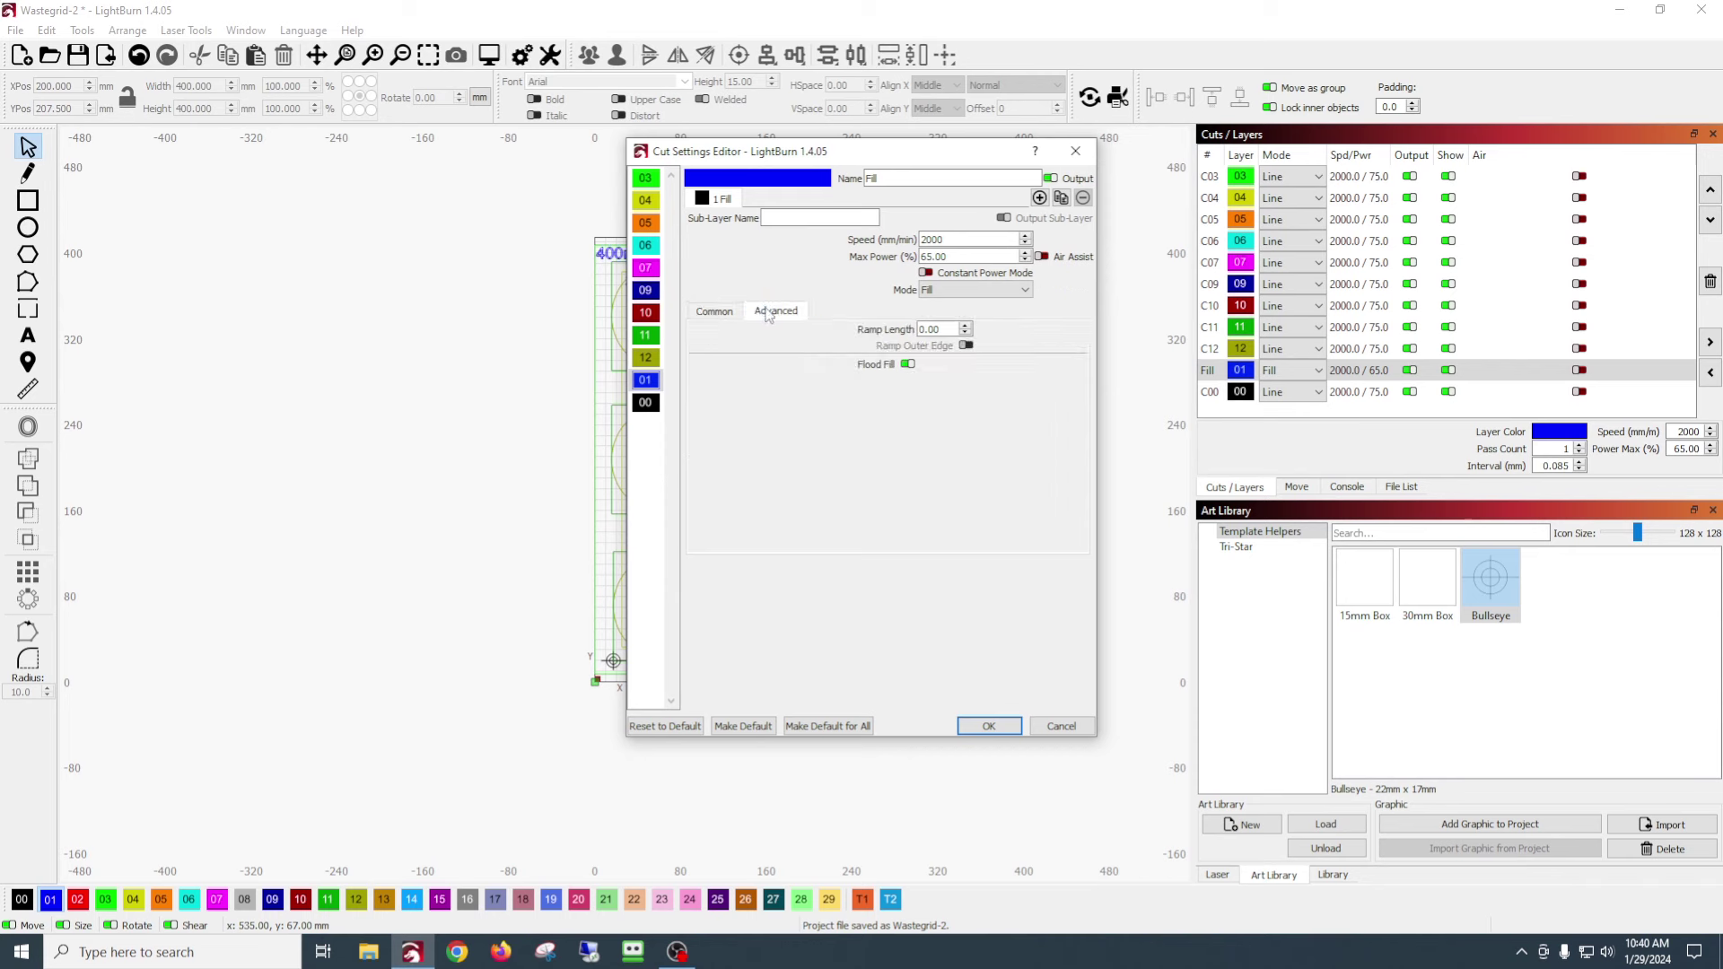
click(908, 365)
click(909, 365)
click(989, 726)
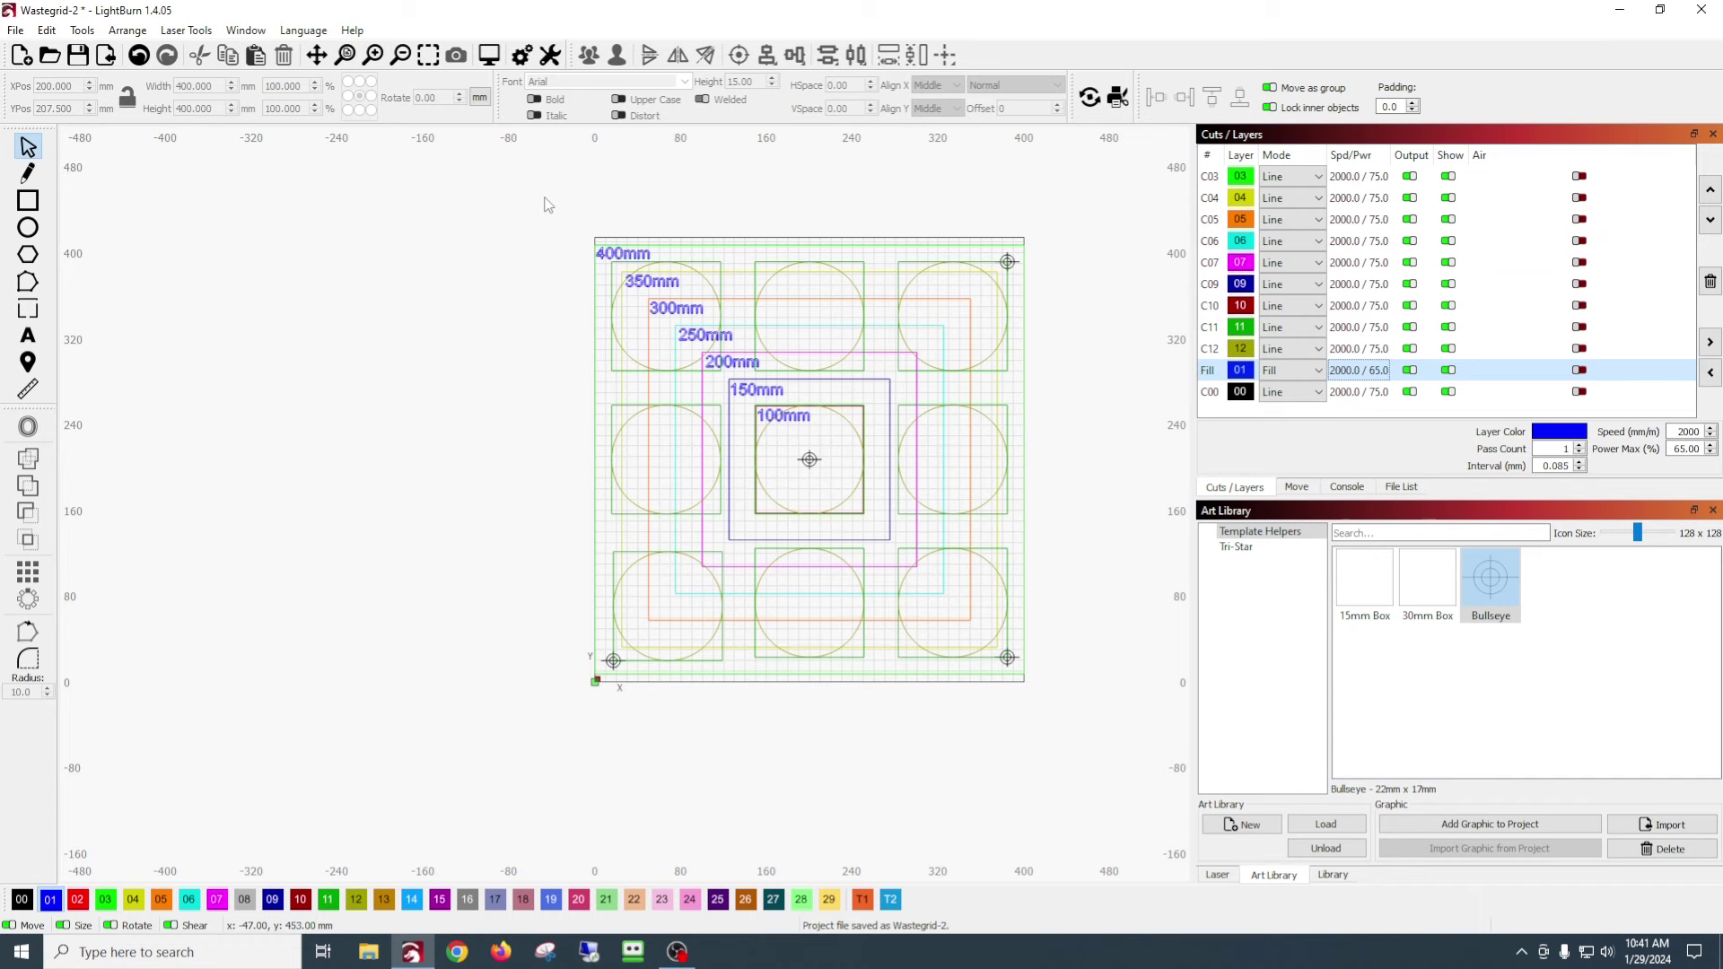
- Select the whole template, move all its objects to tool layer T2, and clear the selection
drag(544, 198, 1089, 735)
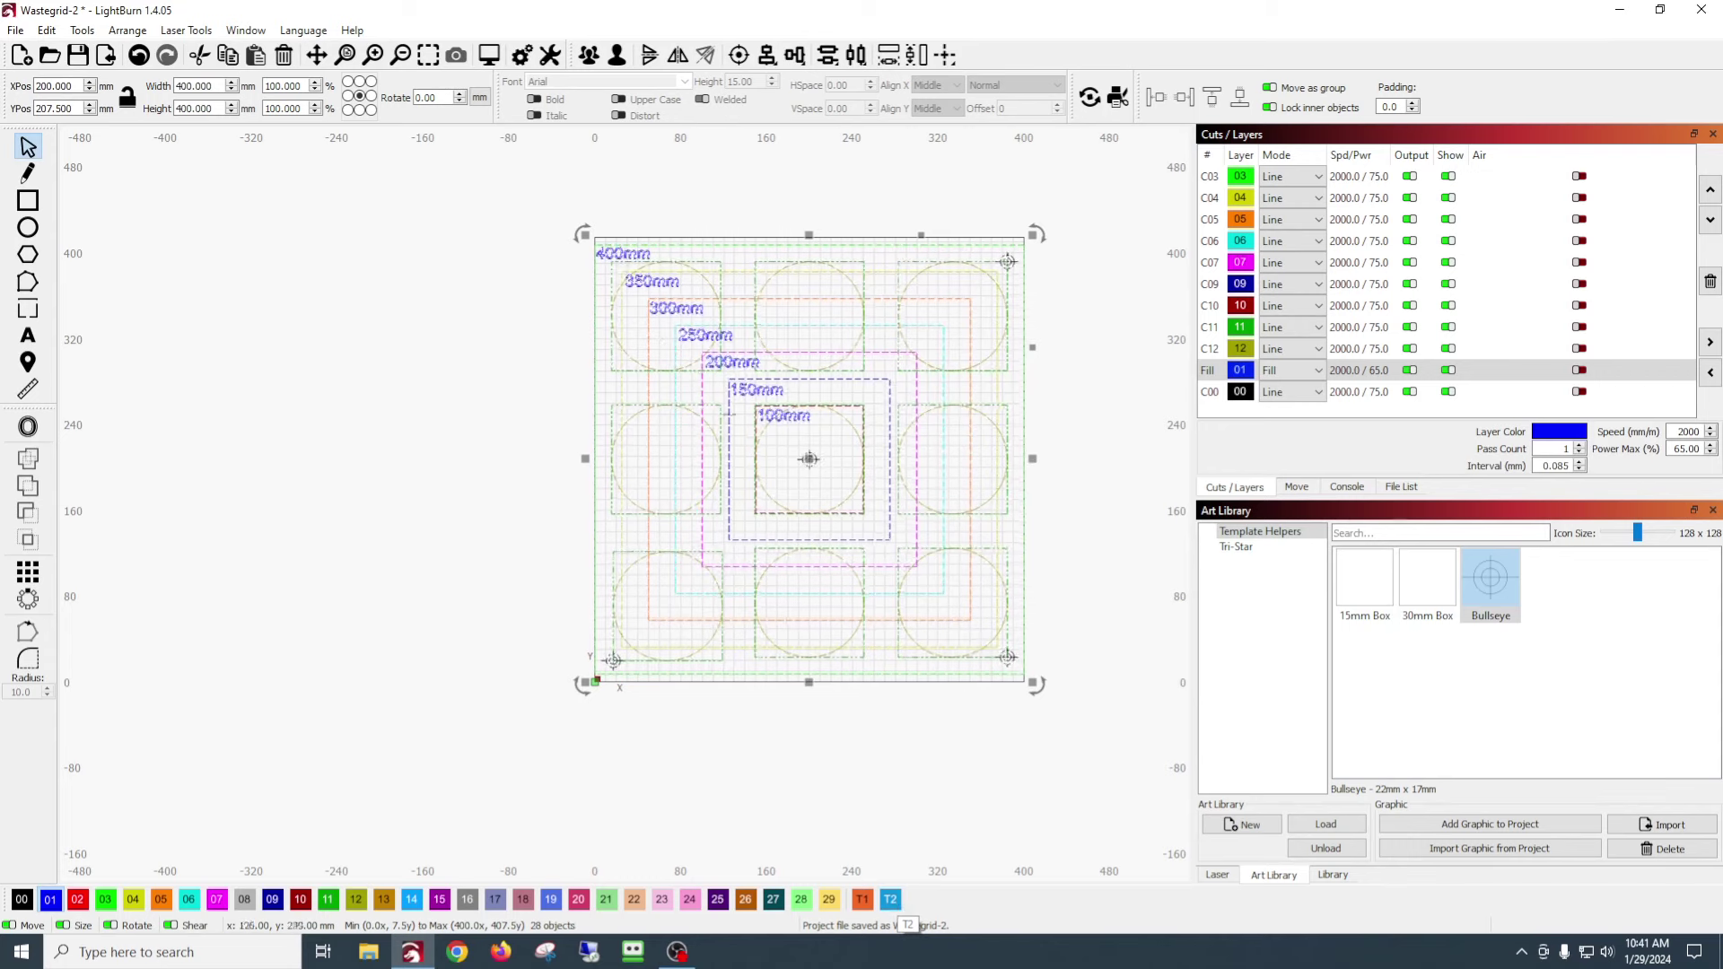
click(892, 901)
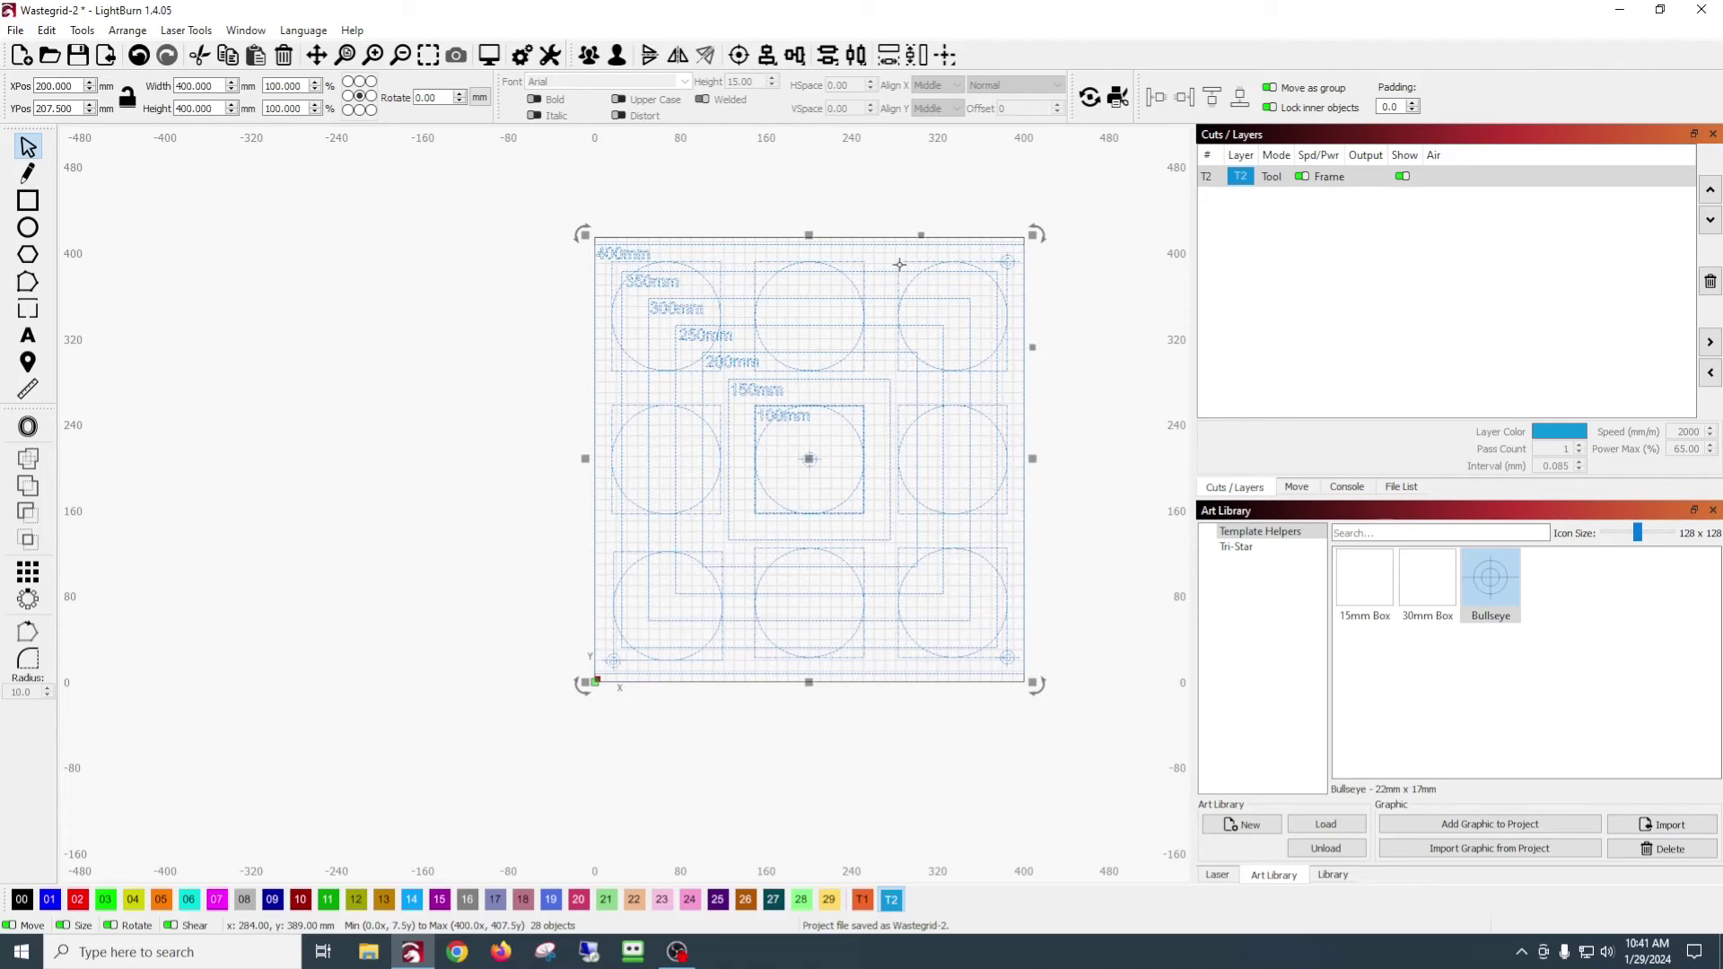
click(442, 200)
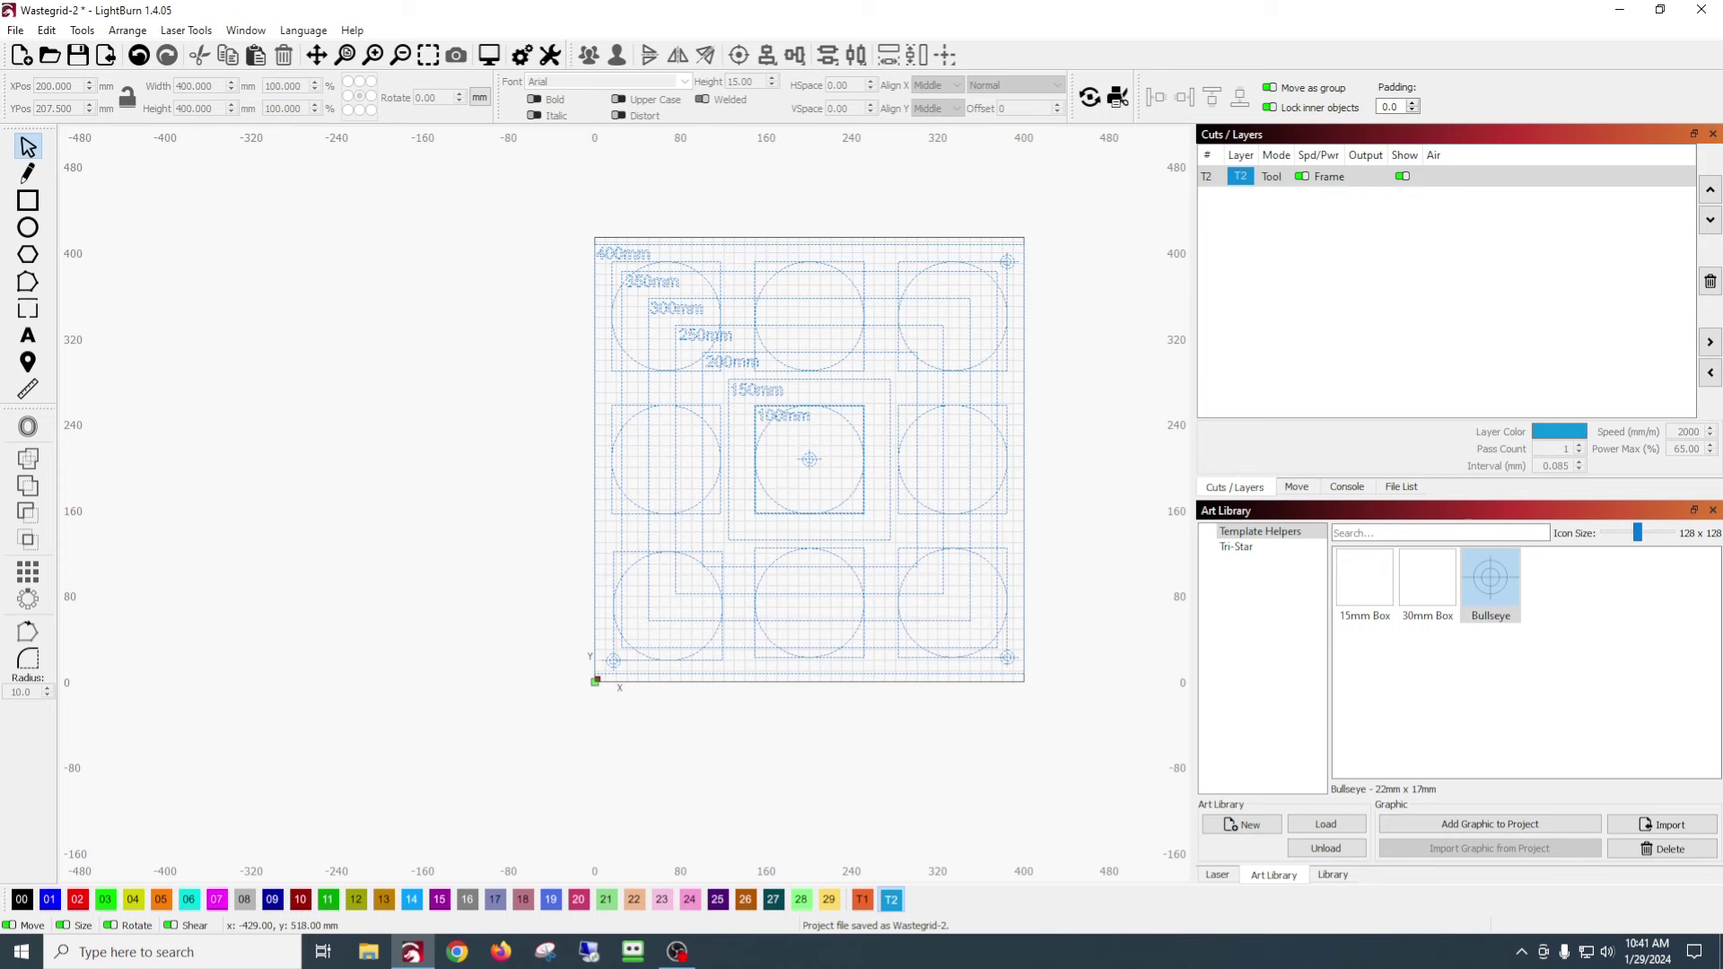
- Save the tool-layer version as a separate LightBurn project, extending the file name to Wastegrid-2-engra
click(18, 31)
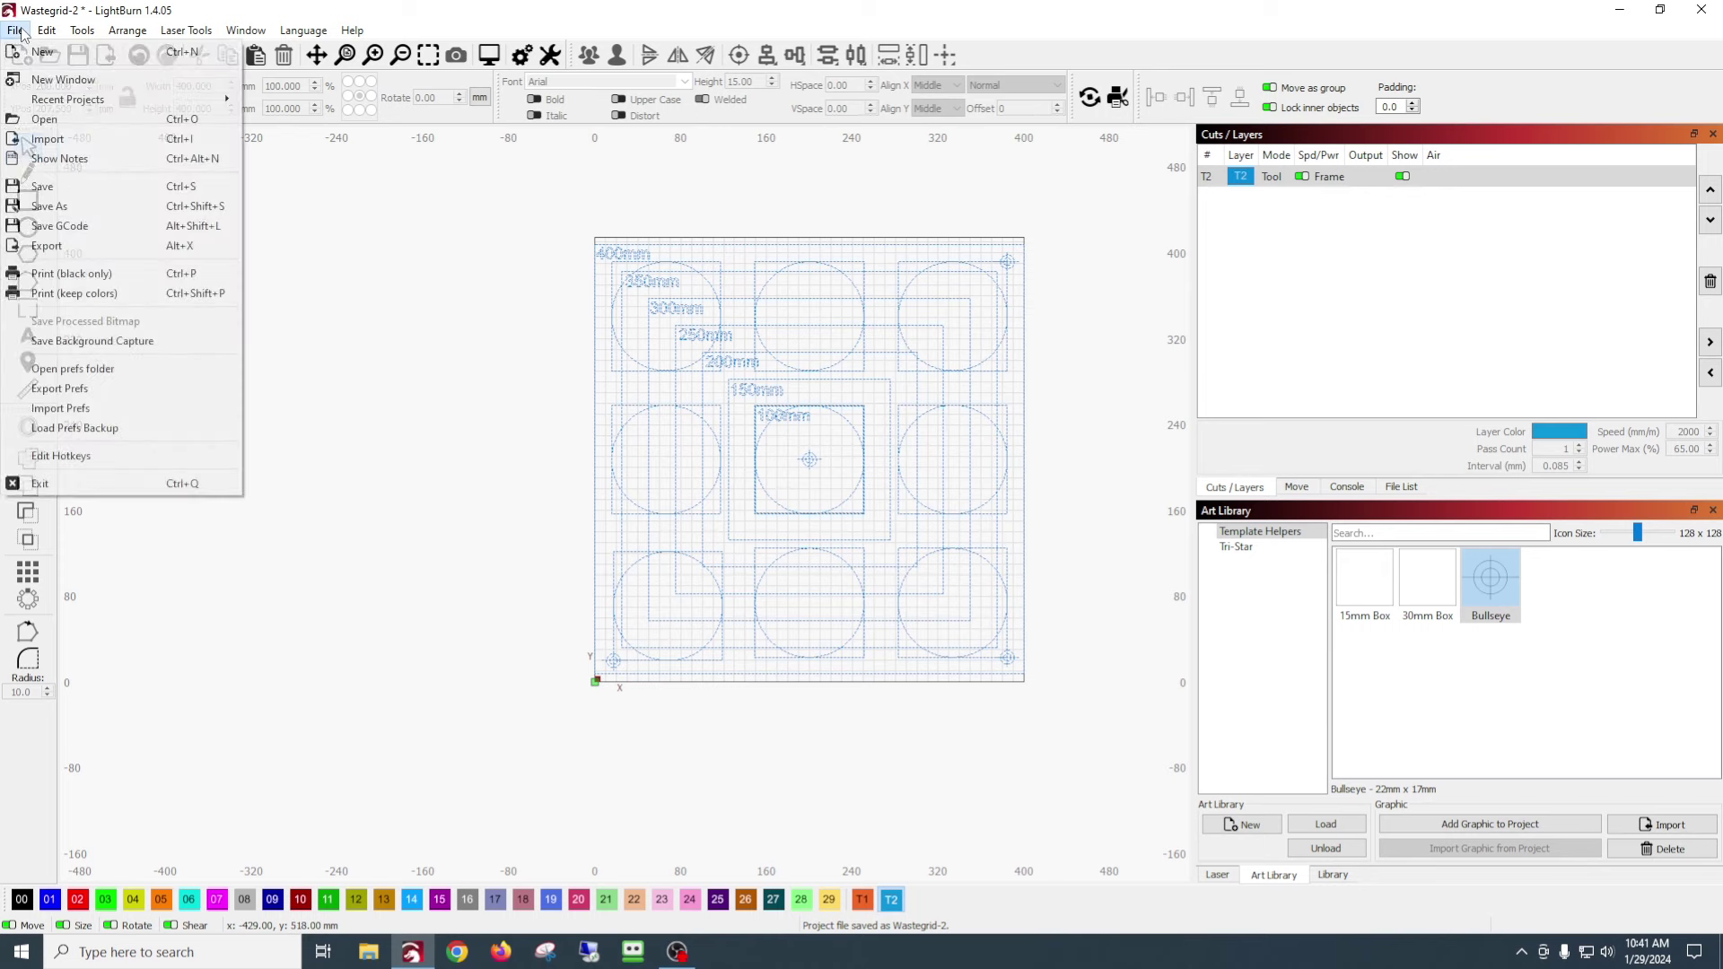
click(63, 207)
click(606, 529)
text(-engra)
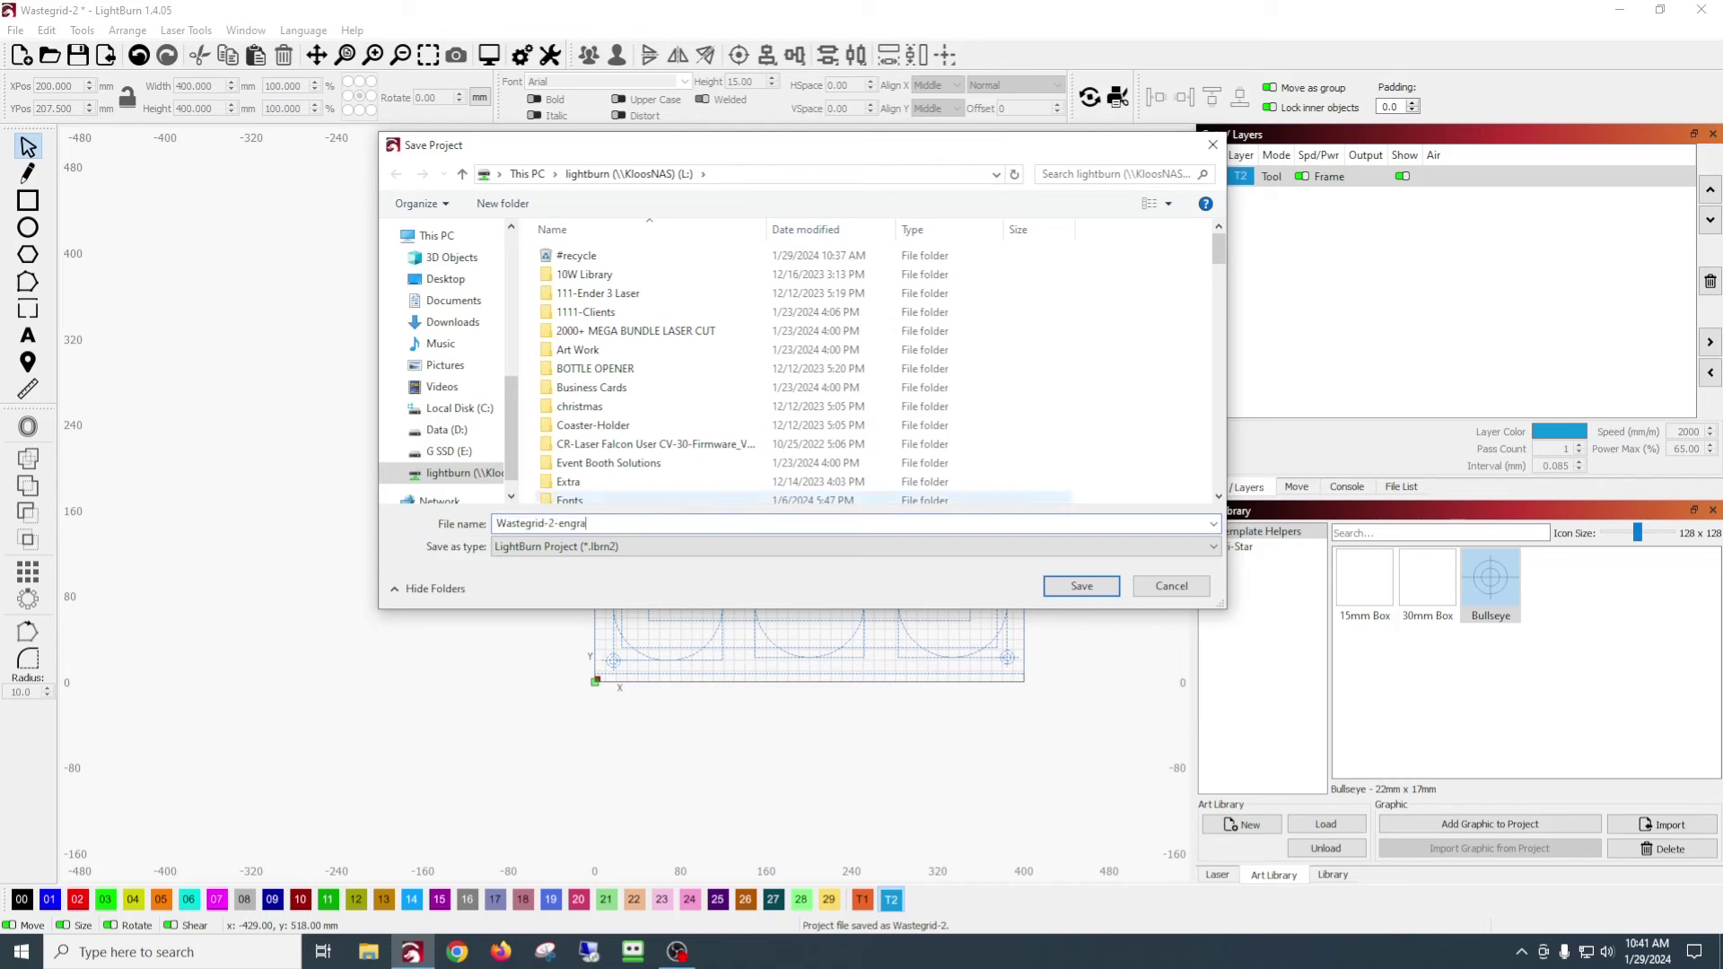